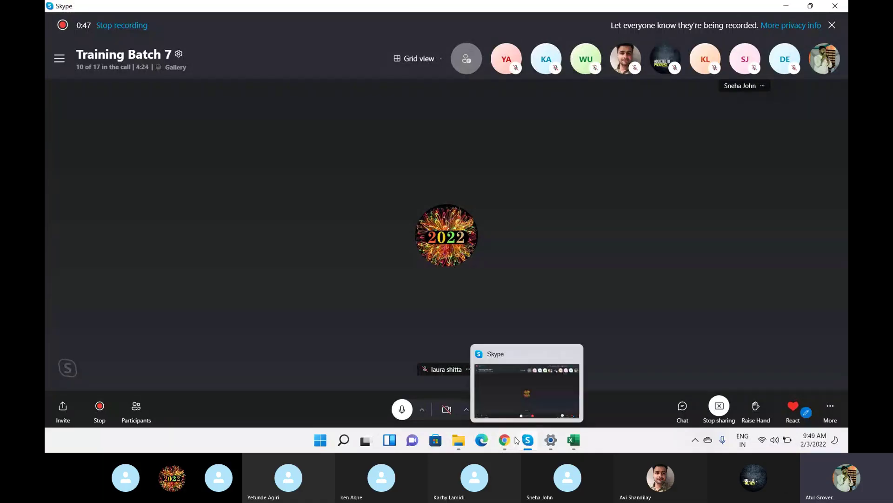
Step: Switch to Chrome and examine the subject and body of the email about an incident opened on your behalf
{"action": "left_click", "coordinate": [504, 439]}
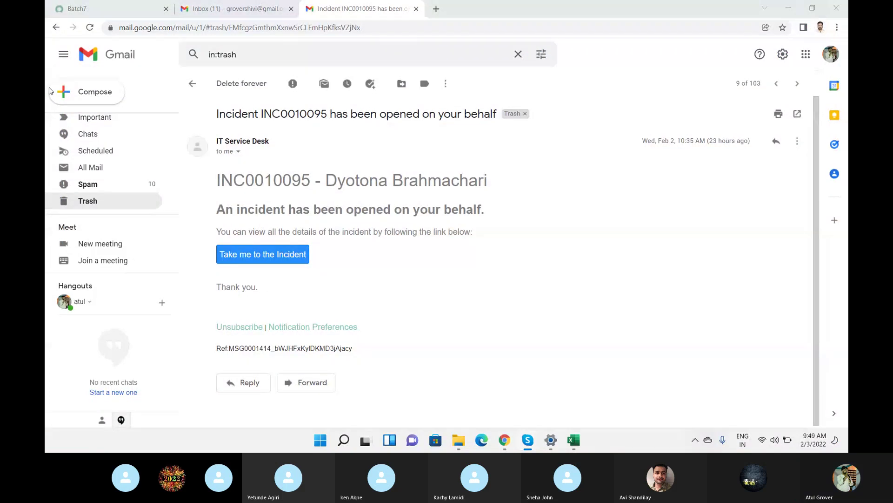
{"action": "left_click", "coordinate": [223, 180]}
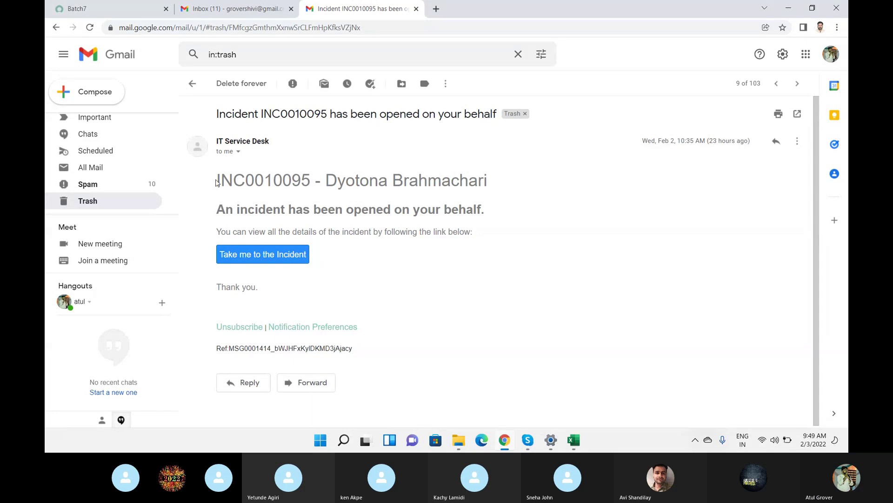
{"action": "left_click_drag", "start_coordinate": [216, 183], "coordinate": [291, 231]}
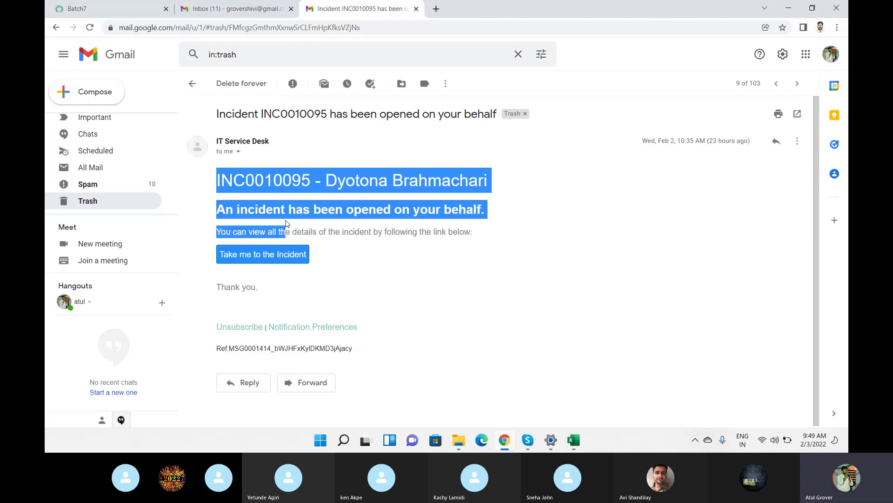
{"action": "double_click", "coordinate": [269, 114]}
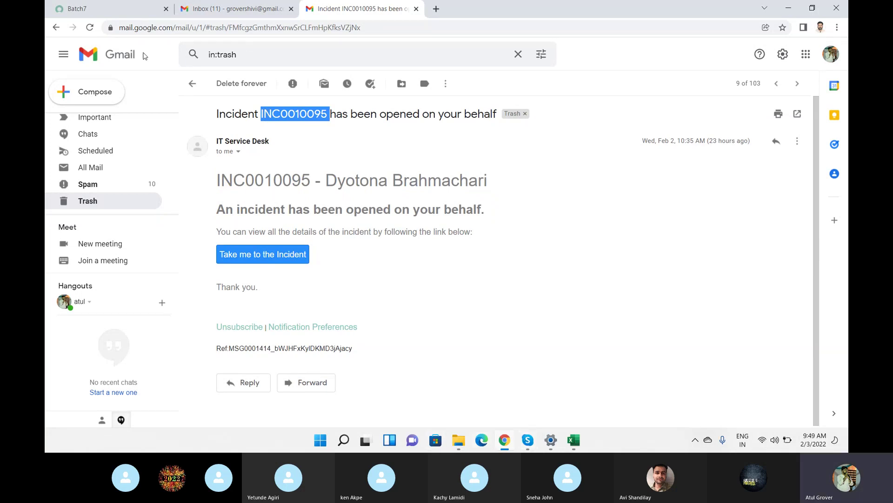
Step: Return to the ServiceNow instance and close the separate Gmail inbox page
{"action": "left_click", "coordinate": [125, 12]}
{"action": "left_click", "coordinate": [291, 8]}
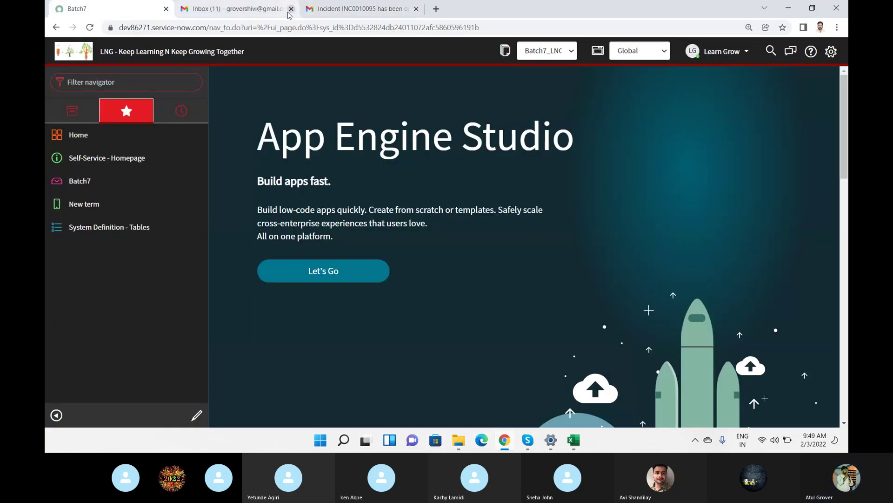
{"action": "left_click", "coordinate": [92, 81]}
{"action": "type", "text": "email n"}
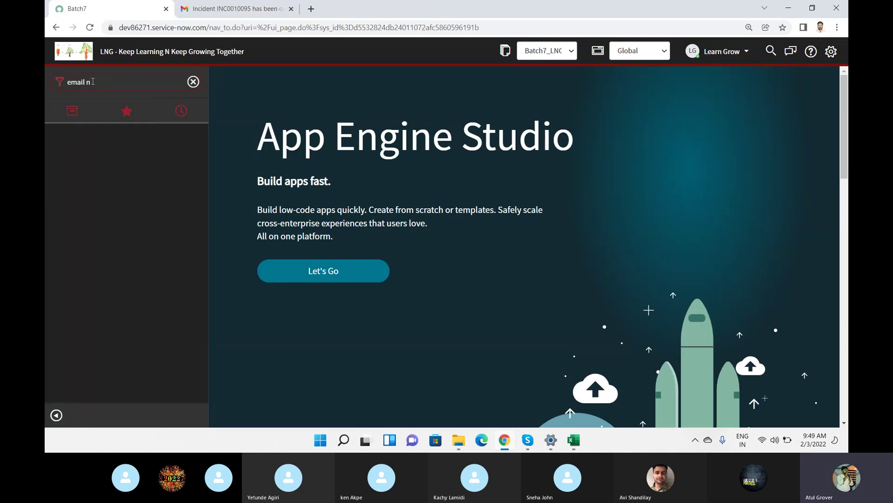
{"action": "key", "text": "BackSpace"}
{"action": "key", "text": "BackSpace"}
{"action": "key", "text": "BackSpace"}
{"action": "key", "text": "BackSpace"}
{"action": "key", "text": "BackSpace"}
{"action": "key", "text": "BackSpace"}
{"action": "key", "text": "BackSpace"}
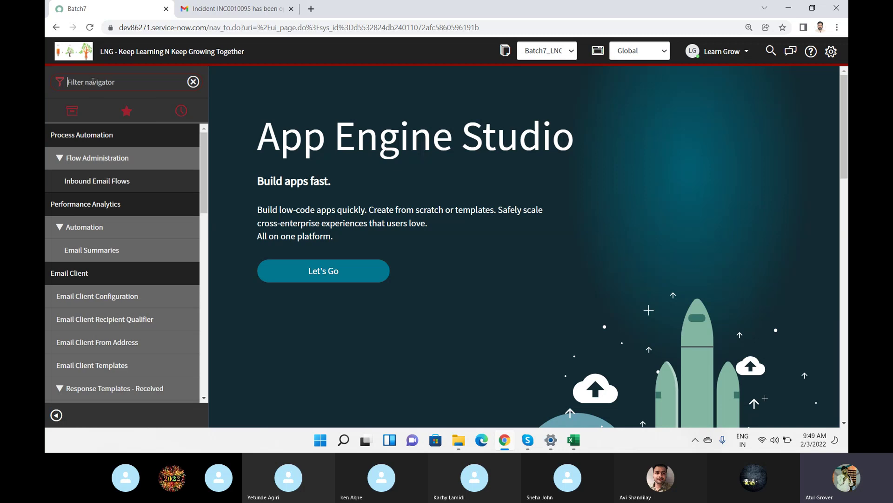
Step: Filter the navigator for "notific" and open Notifications under System Notification > Email
{"action": "type", "text": "notg"}
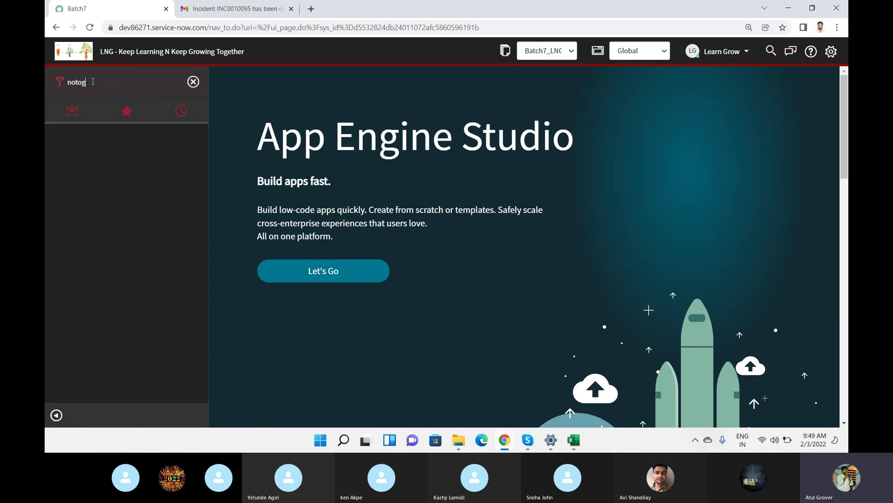
{"action": "key", "text": "BackSpace"}
{"action": "type", "text": "if"}
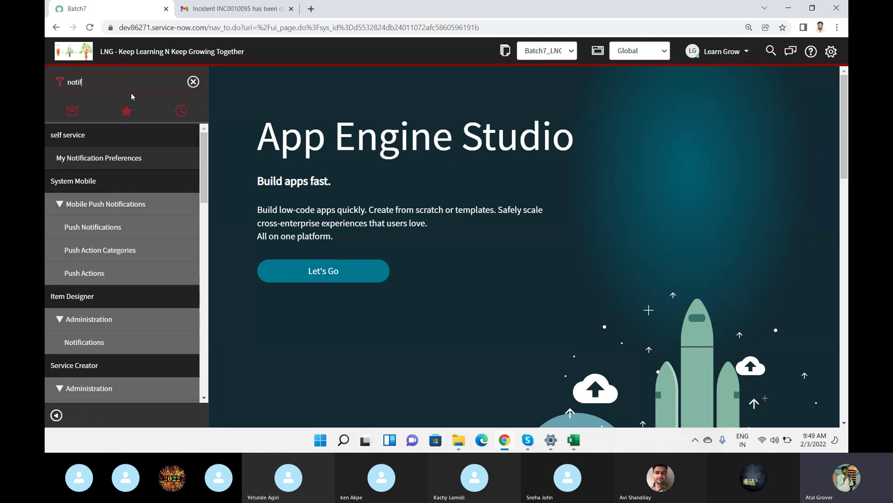
{"action": "type", "text": "c"}
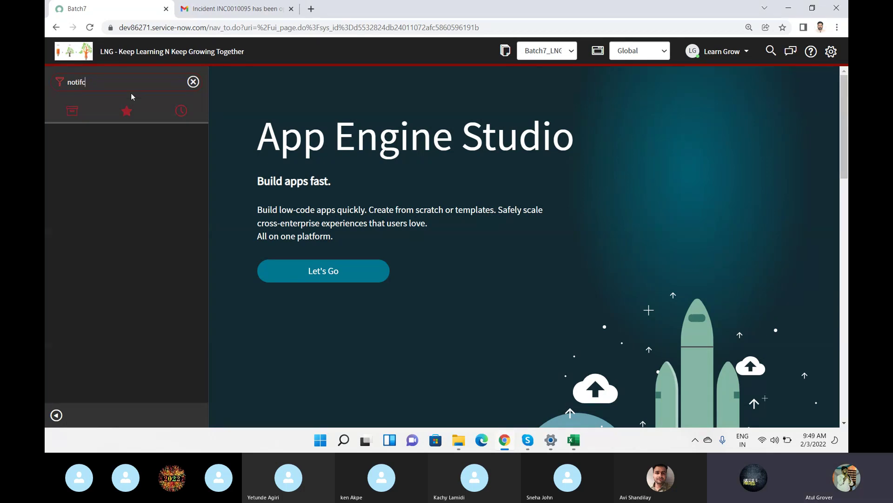
{"action": "key", "text": "BackSpace"}
{"action": "type", "text": "ic"}
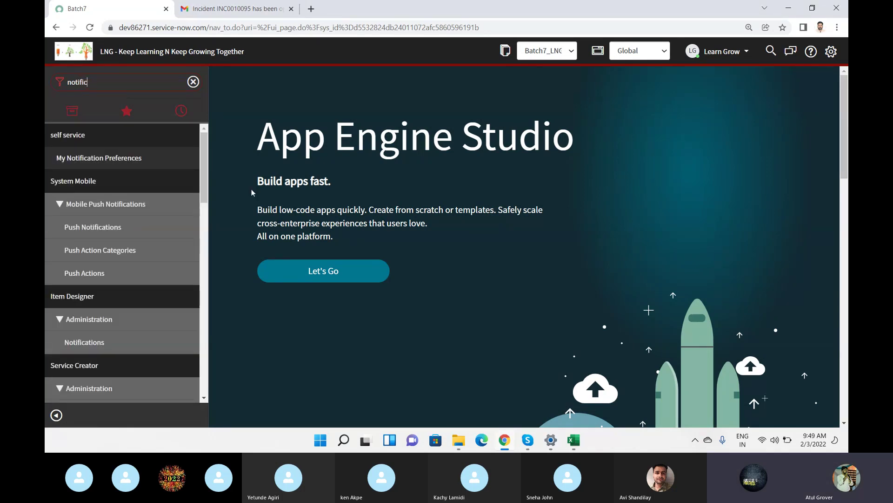
{"action": "left_click_drag", "start_coordinate": [202, 161], "coordinate": [216, 257]}
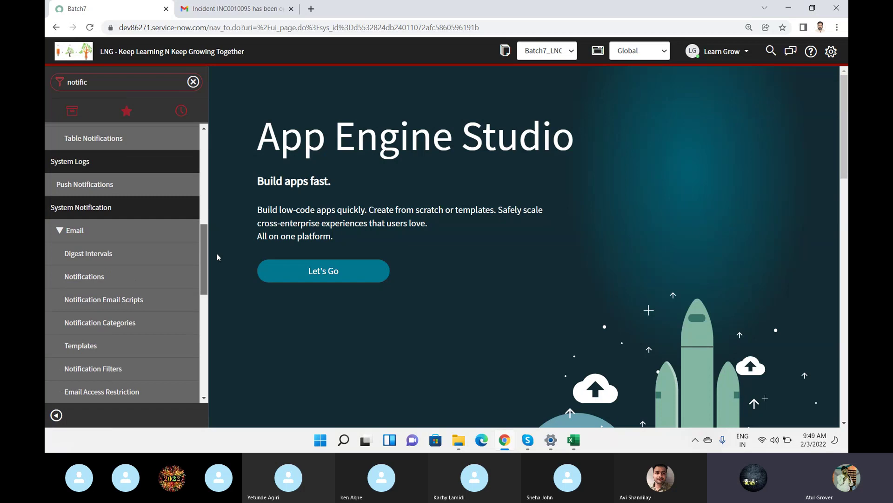
{"action": "scroll", "coordinate": [130, 258], "scroll_direction": "down", "scroll_amount": 1}
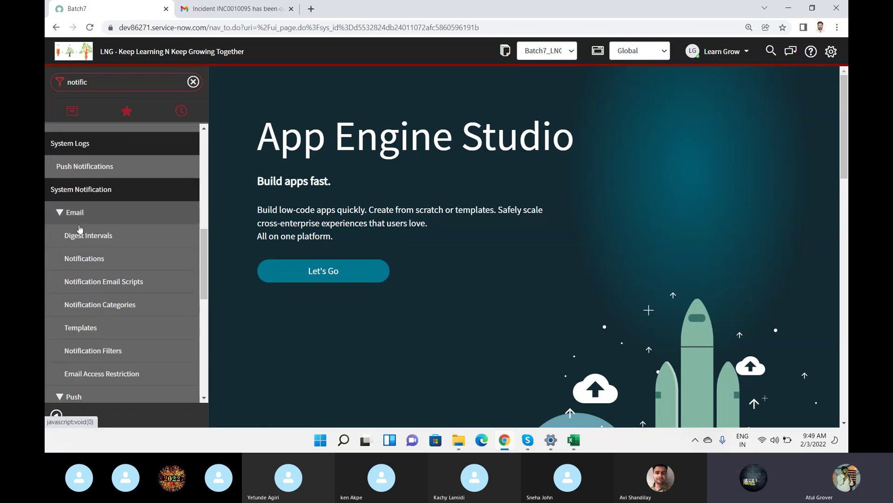
{"action": "left_click", "coordinate": [82, 262]}
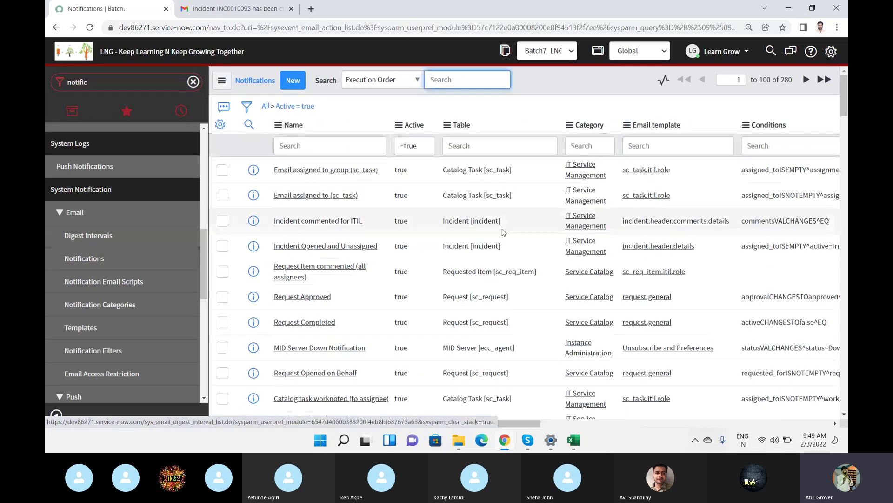
Step: Collapse the navigator and group the notifications list by table
{"action": "left_click", "coordinate": [56, 414]}
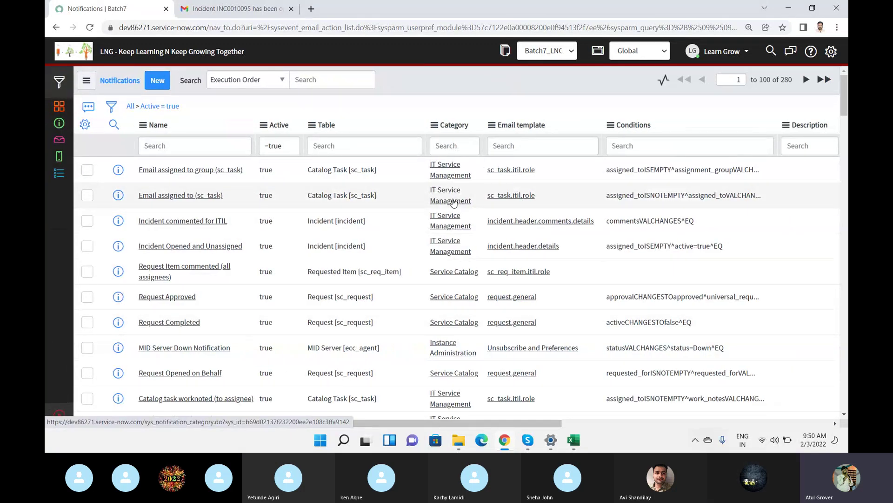
{"action": "left_click", "coordinate": [311, 125]}
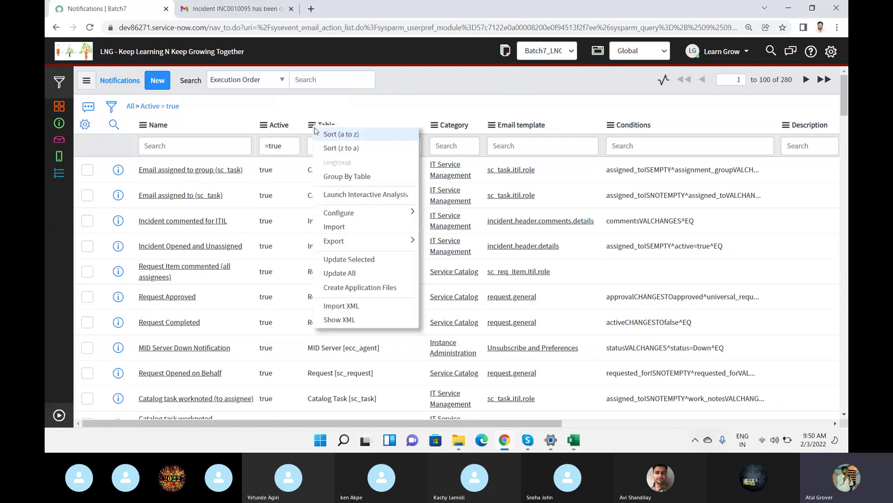
{"action": "key", "text": "Escape"}
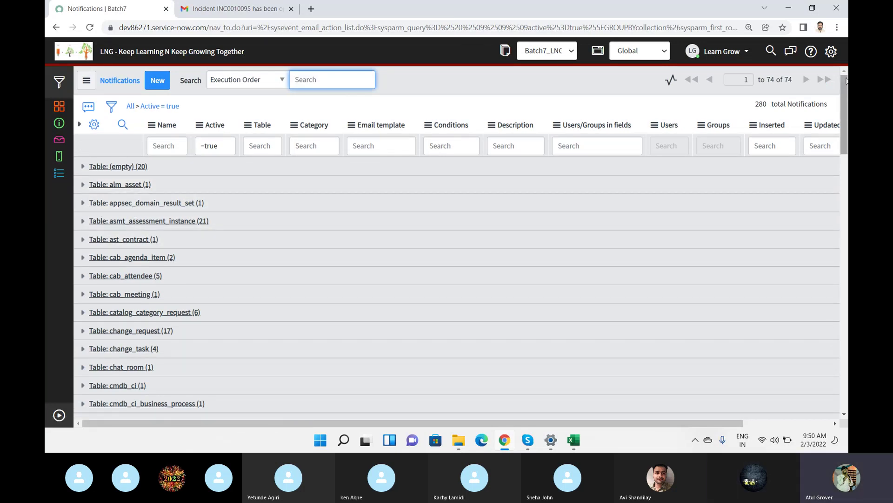
Step: Expand the incident table group to list its notifications
{"action": "scroll", "coordinate": [390, 241], "scroll_direction": "down", "scroll_amount": 3}
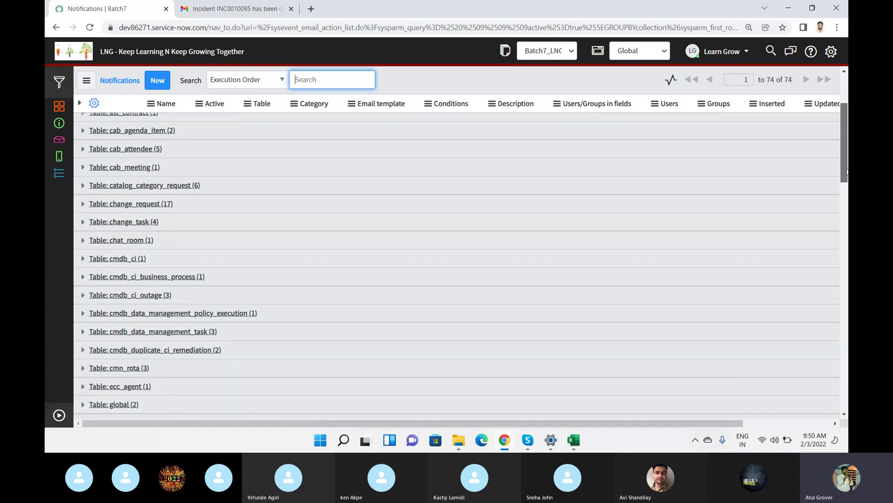
{"action": "scroll", "coordinate": [844, 172], "scroll_direction": "down", "scroll_amount": 5}
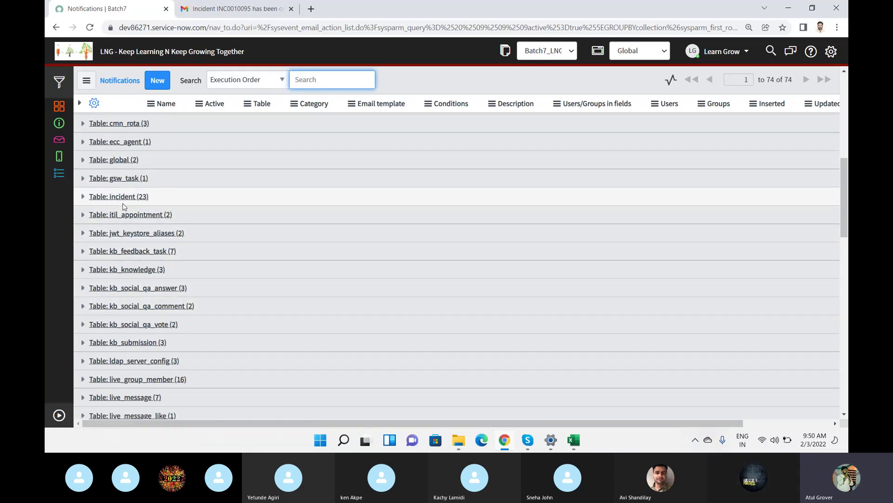
{"action": "left_click", "coordinate": [83, 197]}
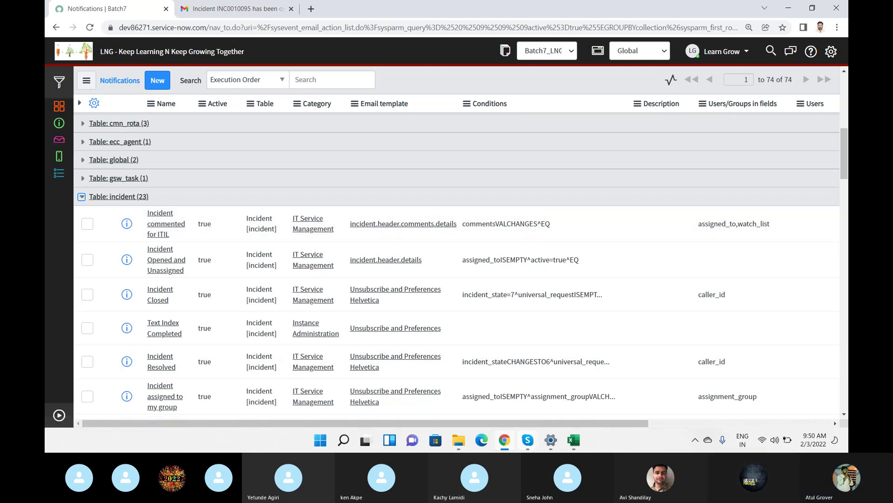
Step: Check the participants in the Skype call and return to the notifications list in the browser
{"action": "left_click", "coordinate": [524, 444]}
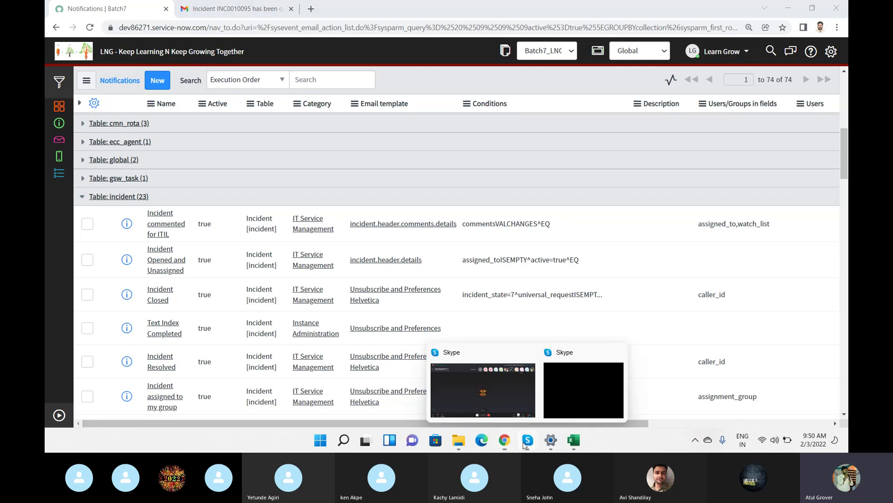
{"action": "left_click", "coordinate": [495, 415]}
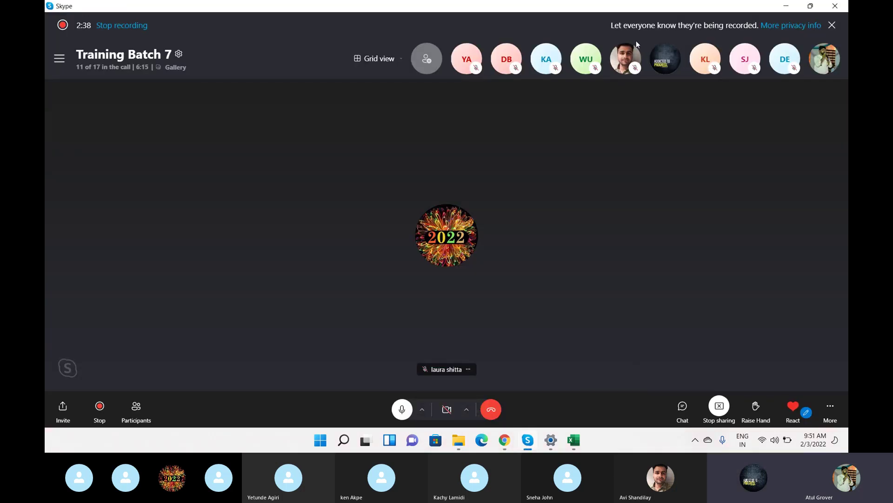
{"action": "left_click", "coordinate": [673, 62]}
{"action": "left_click", "coordinate": [688, 71]}
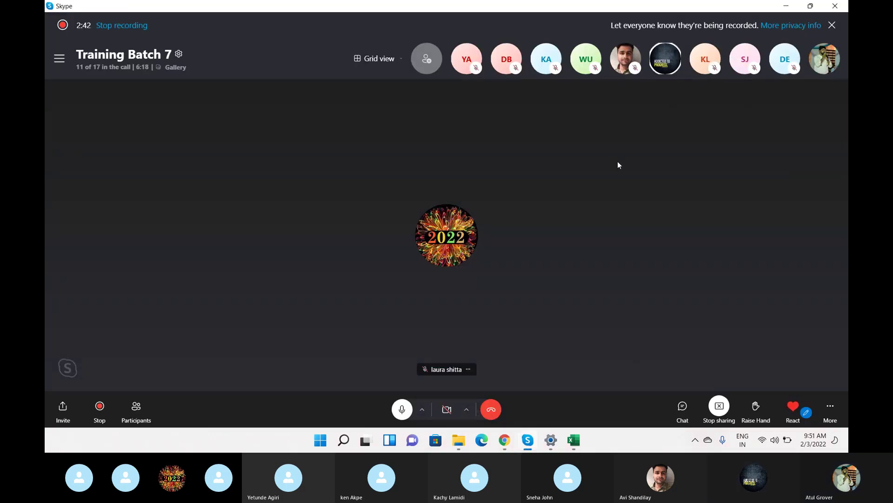
{"action": "key", "text": "alt+Tab"}
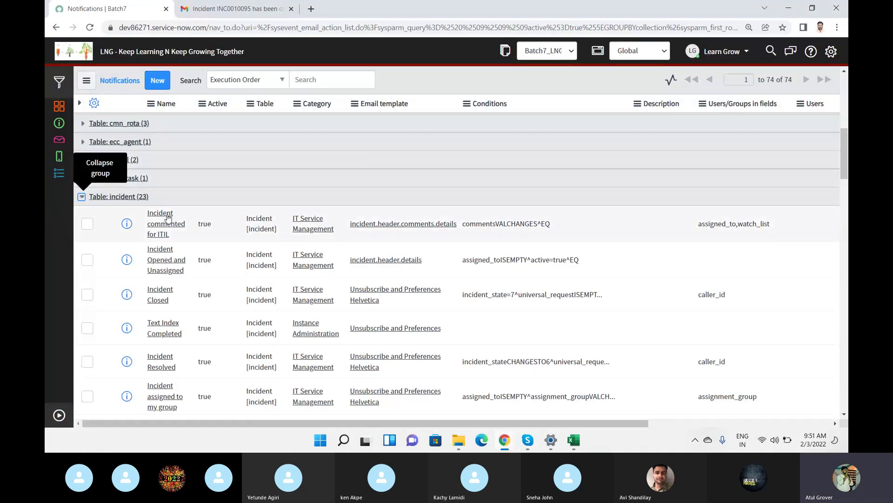
Step: Review the "opened on your behalf" wording in the incident email's subject and return to the notifications list
{"action": "left_click", "coordinate": [235, 8]}
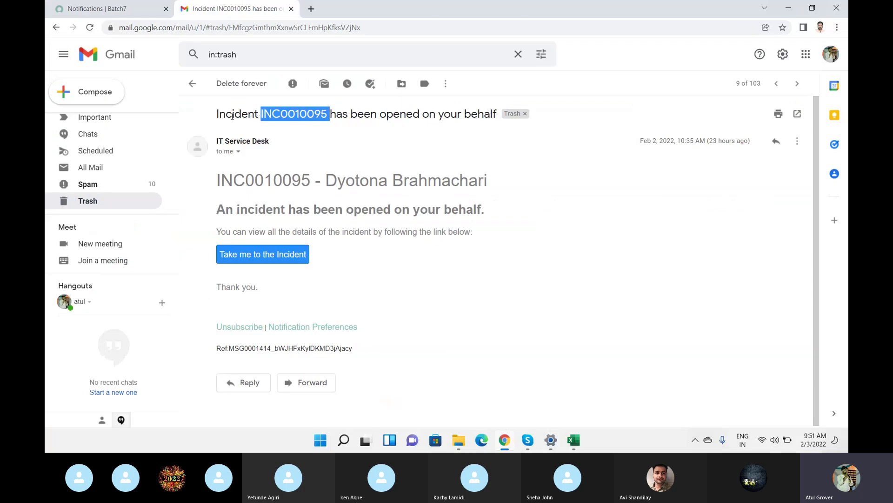
{"action": "left_click_drag", "start_coordinate": [395, 113], "coordinate": [498, 112]}
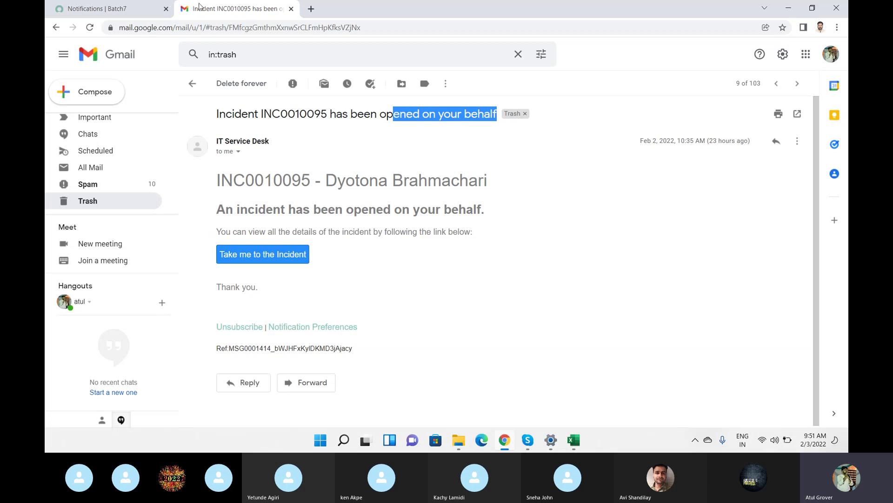
{"action": "left_click", "coordinate": [124, 8]}
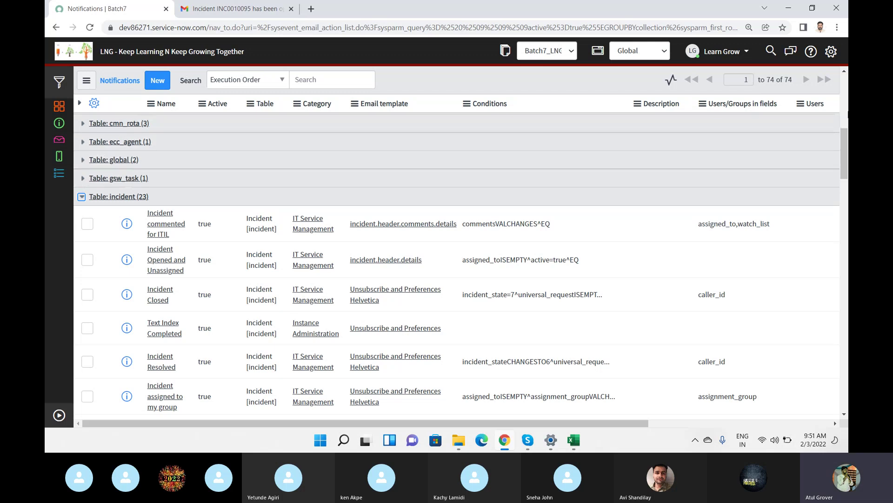
Step: Filter the notifications by names containing "behalf" and expand the sc_request table group
{"action": "left_click_drag", "start_coordinate": [844, 140], "coordinate": [844, 84]}
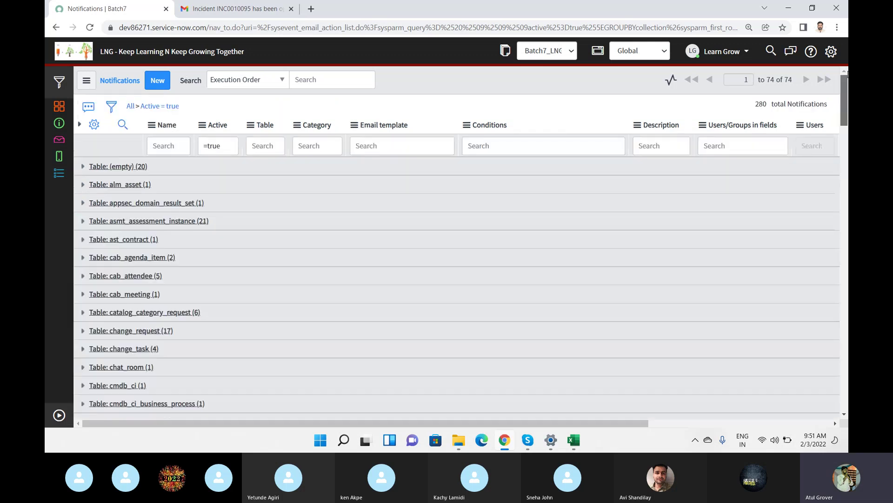
{"action": "left_click", "coordinate": [188, 143]}
{"action": "type", "text": "*behalf"}
{"action": "key", "text": "Return"}
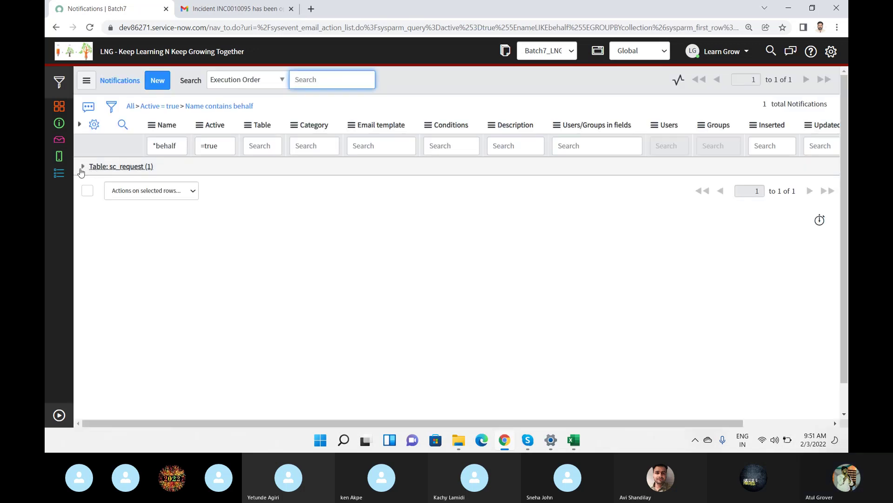
{"action": "left_click", "coordinate": [81, 167]}
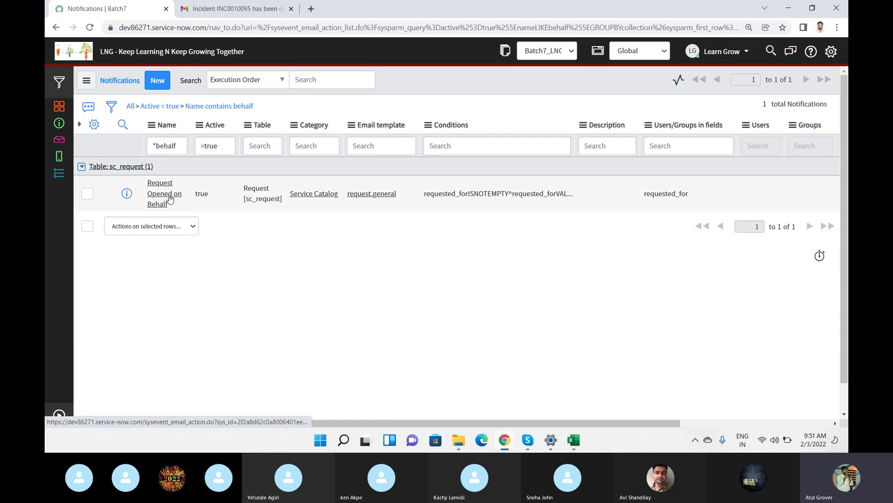
Step: Filter the notifications by names containing "incident"
{"action": "triple_click", "coordinate": [171, 144]}
{"action": "type", "text": "*incid"}
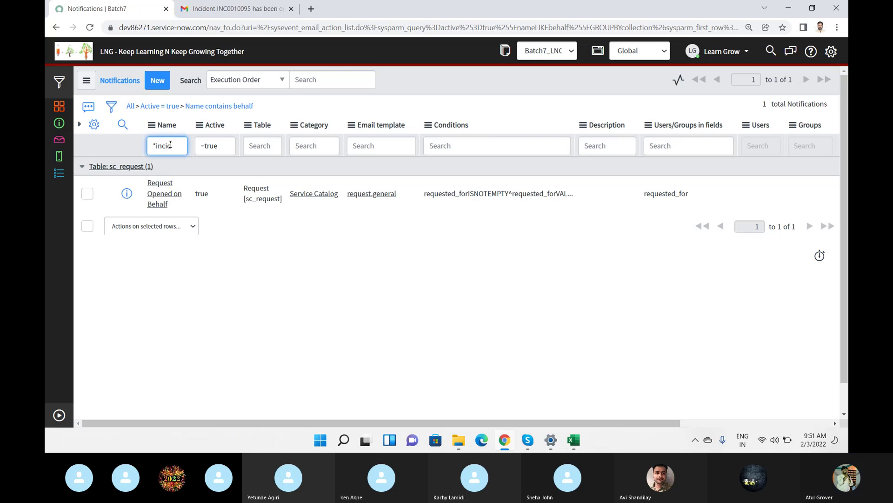
{"action": "type", "text": "ent"}
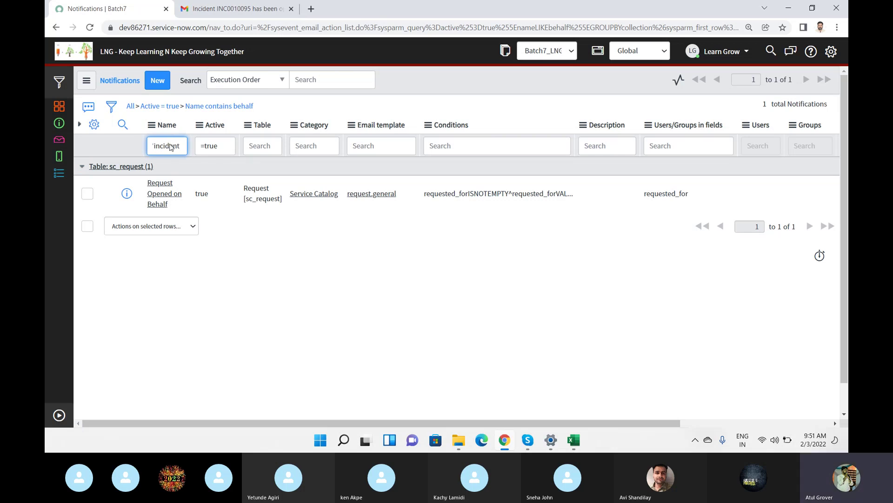
{"action": "key", "text": "Return"}
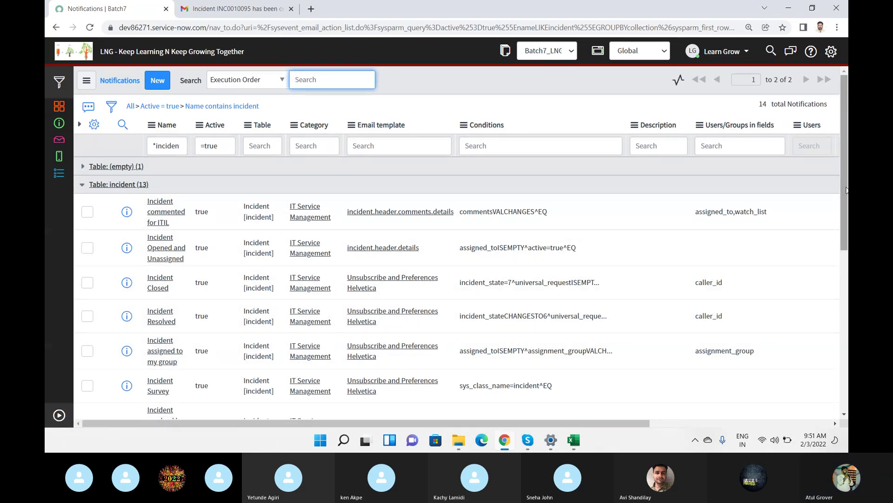
Step: Look through the filtered incident notifications and reopen the incident email to compare its subject
{"action": "scroll", "coordinate": [460, 265], "scroll_direction": "down", "scroll_amount": 5}
{"action": "scroll", "coordinate": [194, 343], "scroll_direction": "down", "scroll_amount": 2}
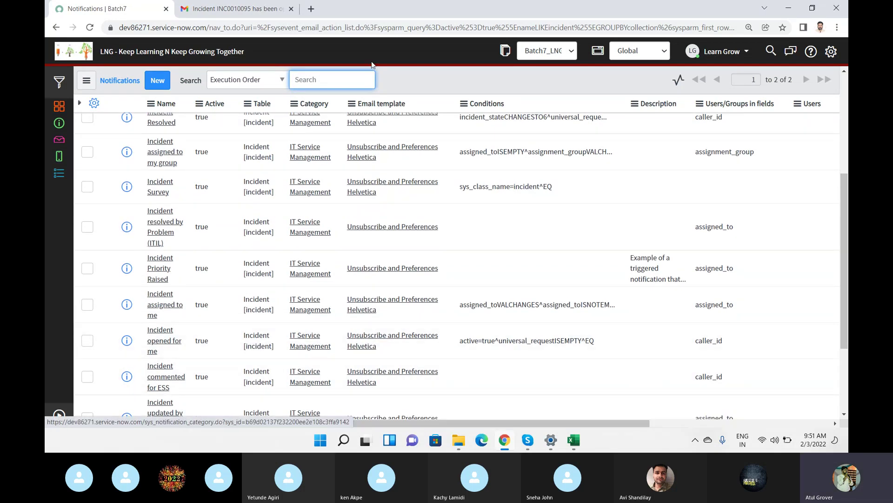
{"action": "left_click", "coordinate": [234, 12]}
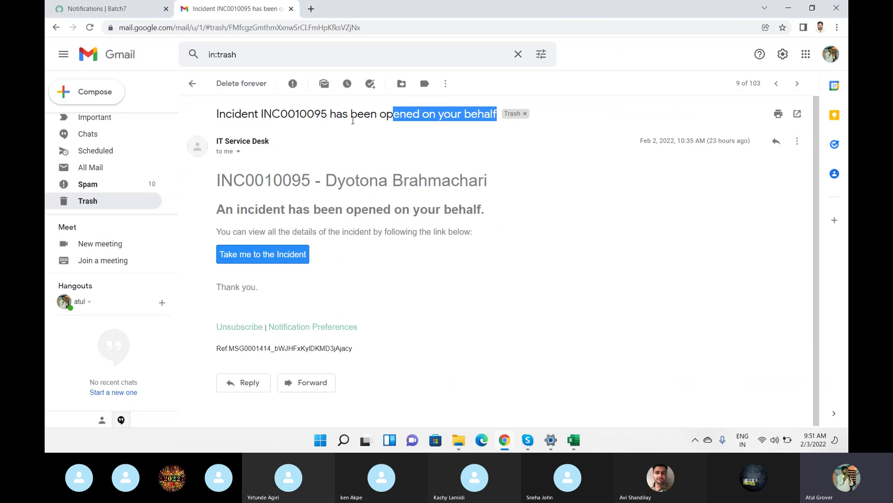
Step: Recheck the "been opened on your behalf" wording in the incident email's subject against the filtered incident notifications
{"action": "left_click_drag", "start_coordinate": [351, 116], "coordinate": [497, 118]}
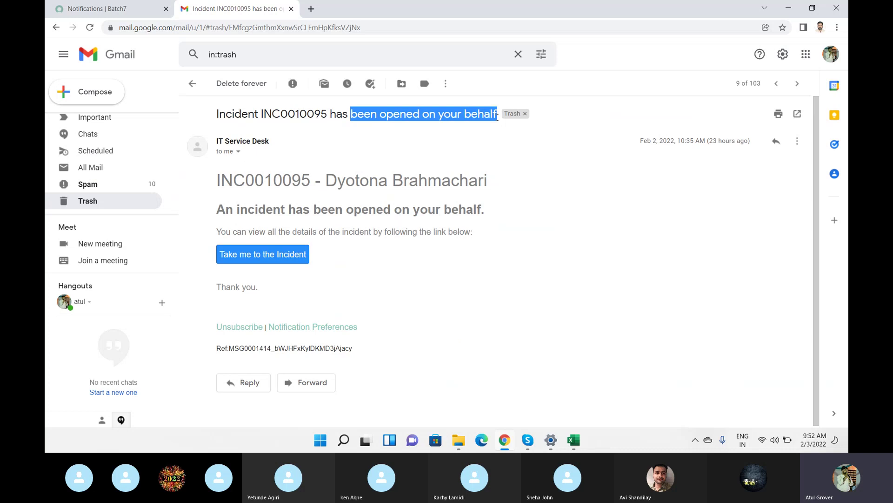
{"action": "left_click", "coordinate": [91, 13]}
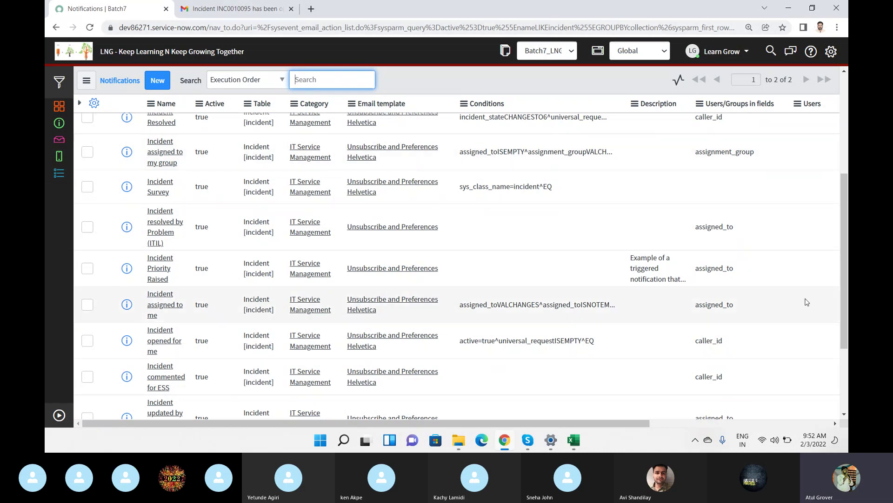
{"action": "scroll", "coordinate": [842, 233], "scroll_direction": "up", "scroll_amount": 4}
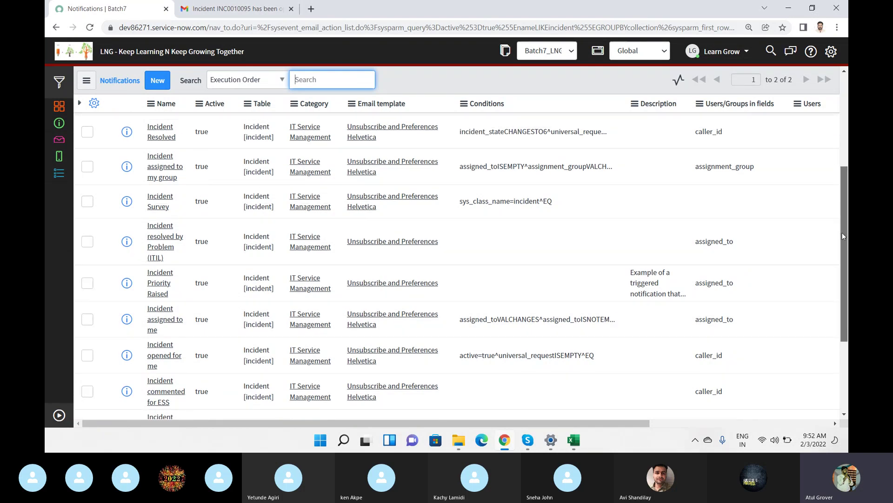
Step: Create a new notification record and review its introductory text on when to send, who receives and what content
{"action": "left_click", "coordinate": [153, 83]}
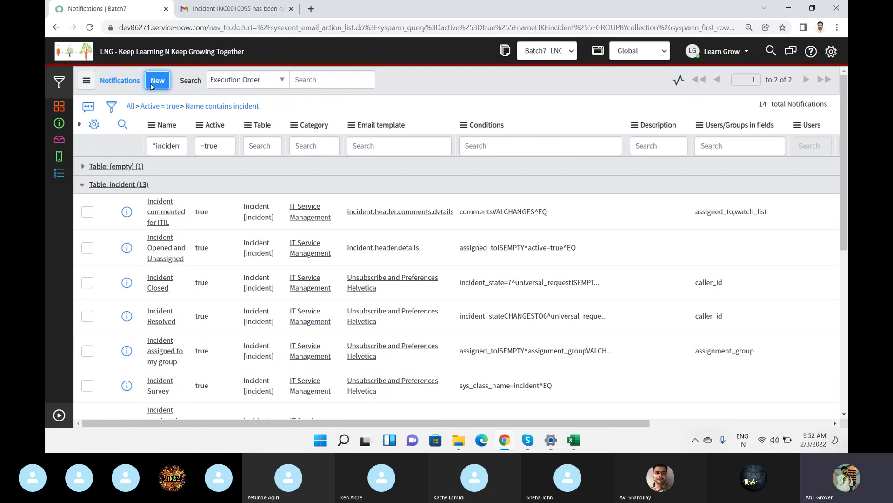
{"action": "left_click", "coordinate": [157, 80]}
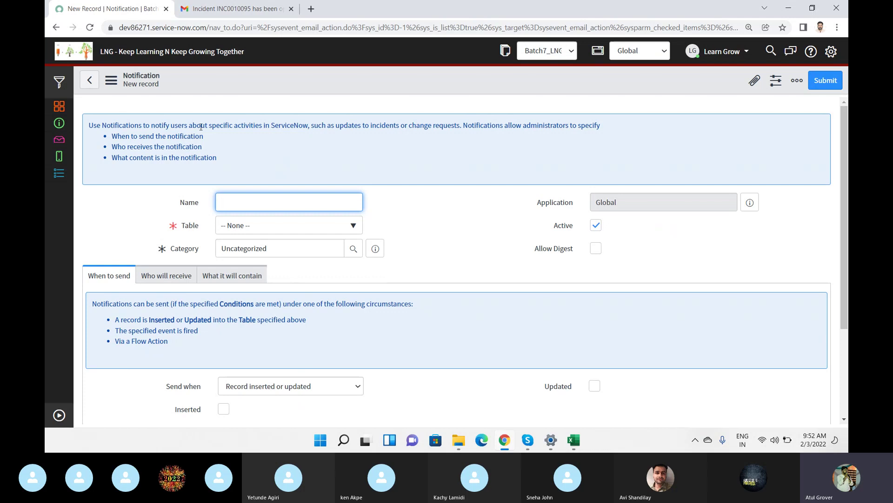
{"action": "left_click_drag", "start_coordinate": [230, 124], "coordinate": [321, 122]}
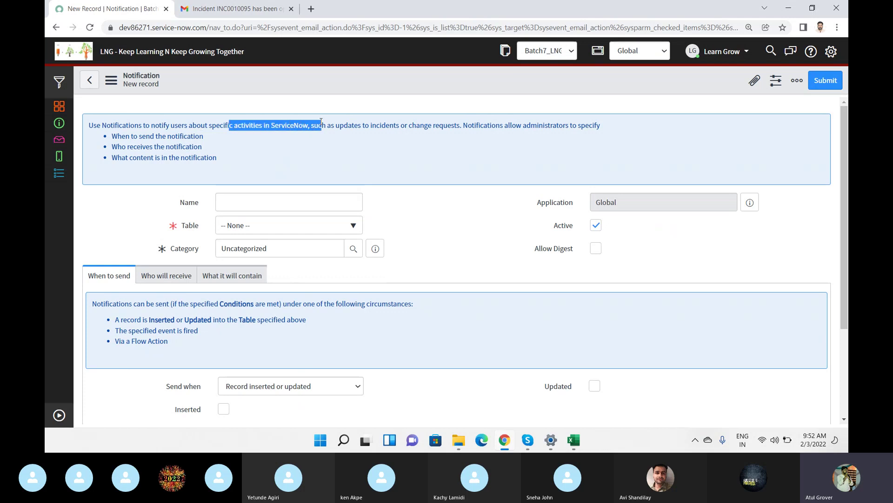
{"action": "double_click", "coordinate": [344, 129]}
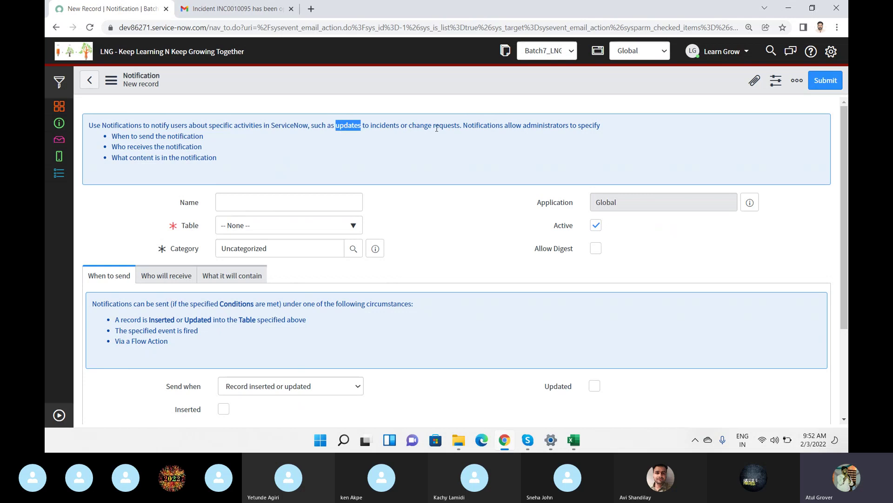
{"action": "double_click", "coordinate": [393, 127]}
{"action": "left_click", "coordinate": [433, 127]}
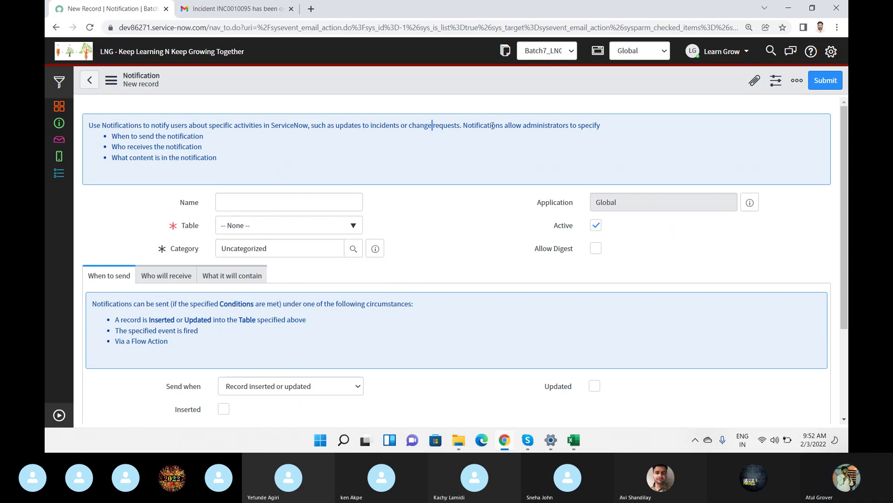
{"action": "left_click_drag", "start_coordinate": [221, 157], "coordinate": [106, 139]}
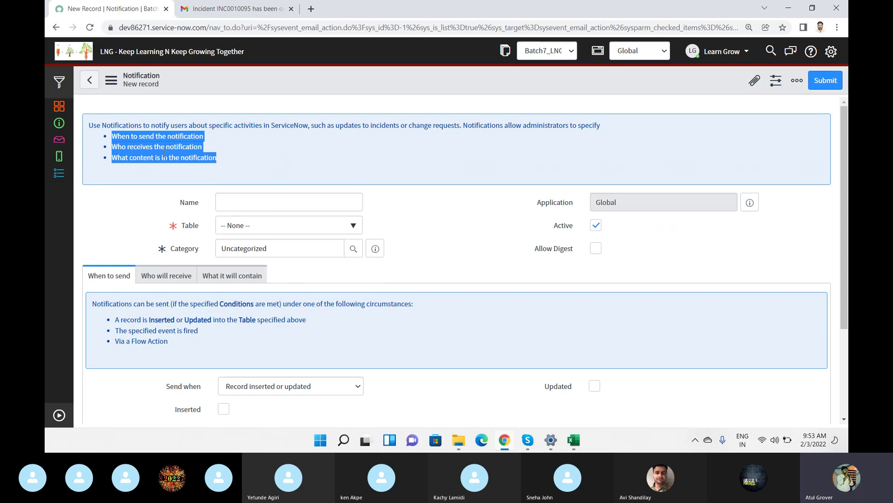
Step: Name the notification "Batch 7 Incident Open" and set its table to Incident [incident]
{"action": "left_click", "coordinate": [280, 206]}
{"action": "type", "text": "Batch 7 Incident Open"}
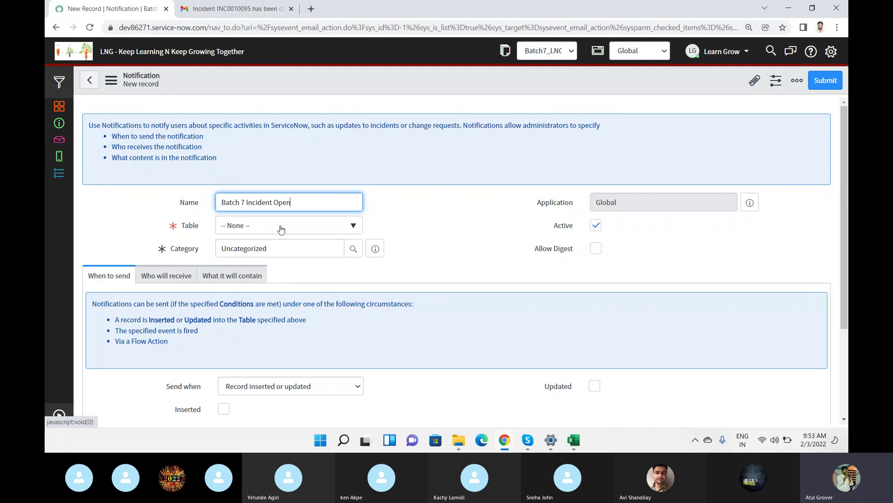
{"action": "left_click", "coordinate": [281, 228]}
{"action": "type", "text": "incide"}
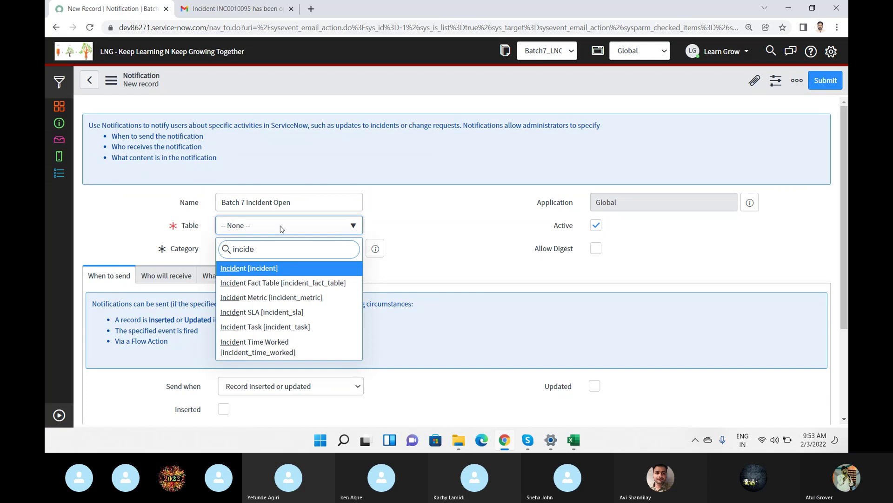
{"action": "left_click", "coordinate": [246, 268]}
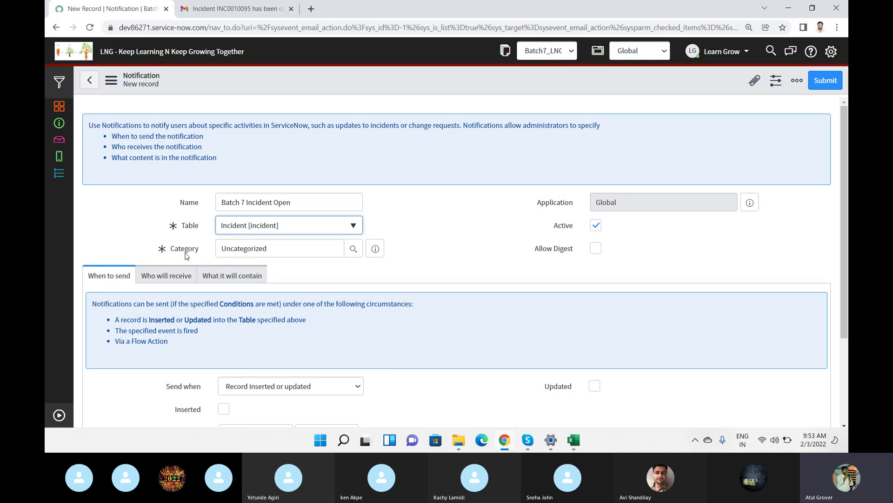
Step: Read the Category field's hint and view the notification preferences in the system settings
{"action": "mouse_move", "coordinate": [186, 255]}
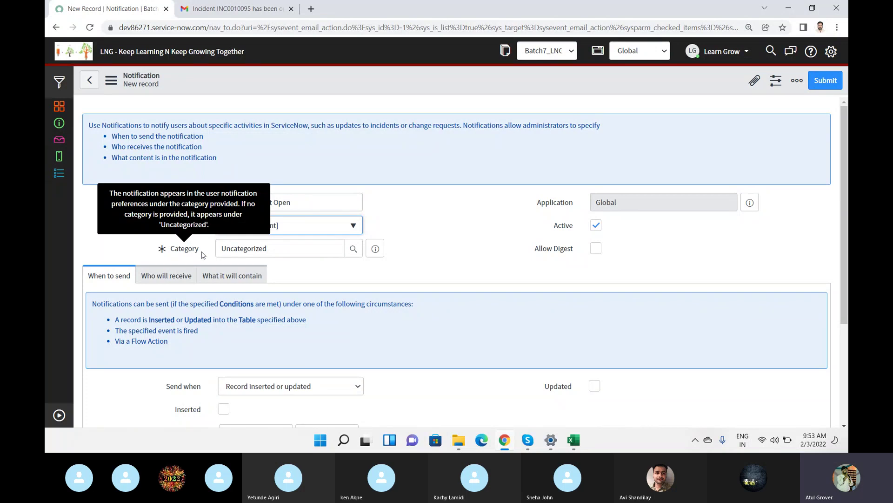
{"action": "left_click", "coordinate": [826, 55]}
{"action": "left_click", "coordinate": [230, 263]}
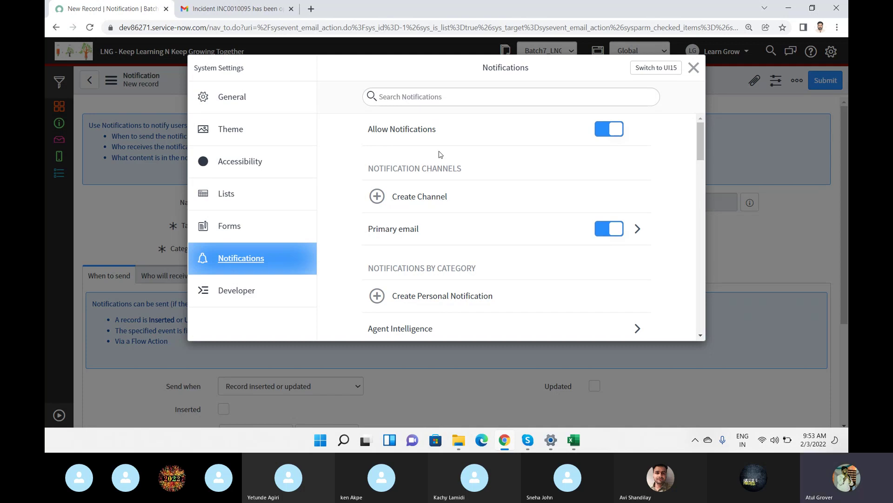
{"action": "left_click", "coordinate": [693, 68]}
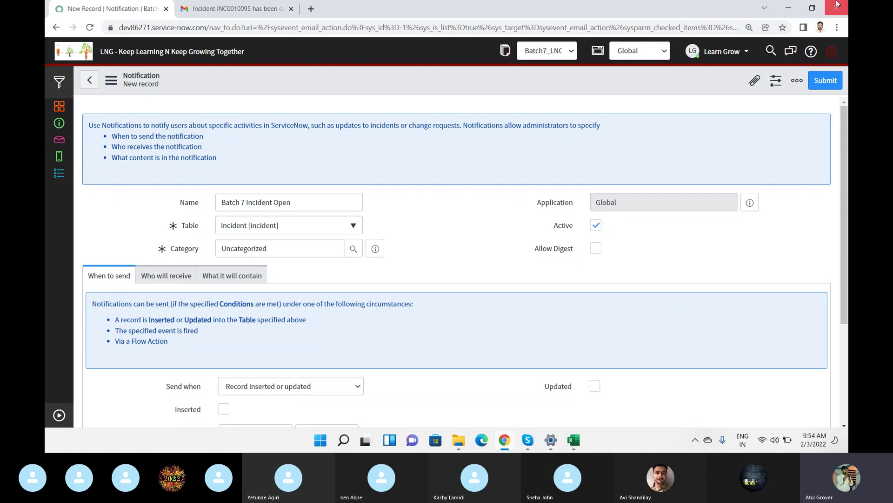
Step: Check the Unsubscribe link in the incident email and look through the notification categories in the system settings
{"action": "left_click", "coordinate": [235, 8]}
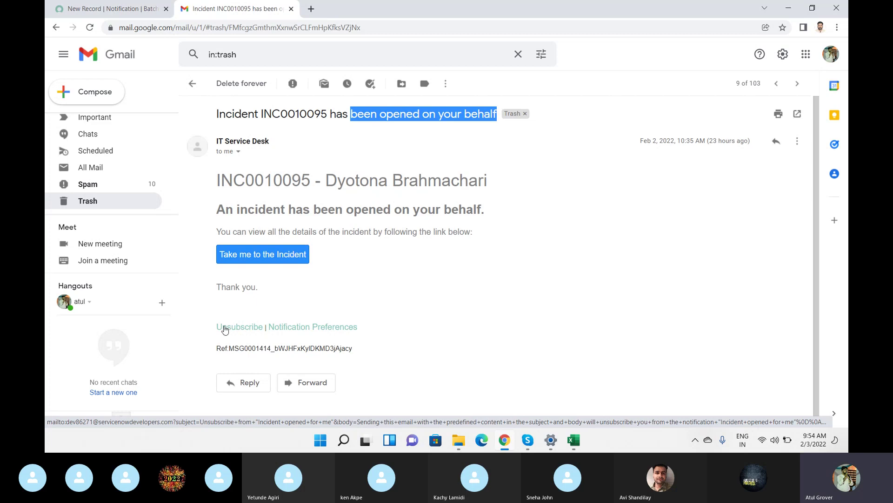
{"action": "left_click", "coordinate": [128, 10]}
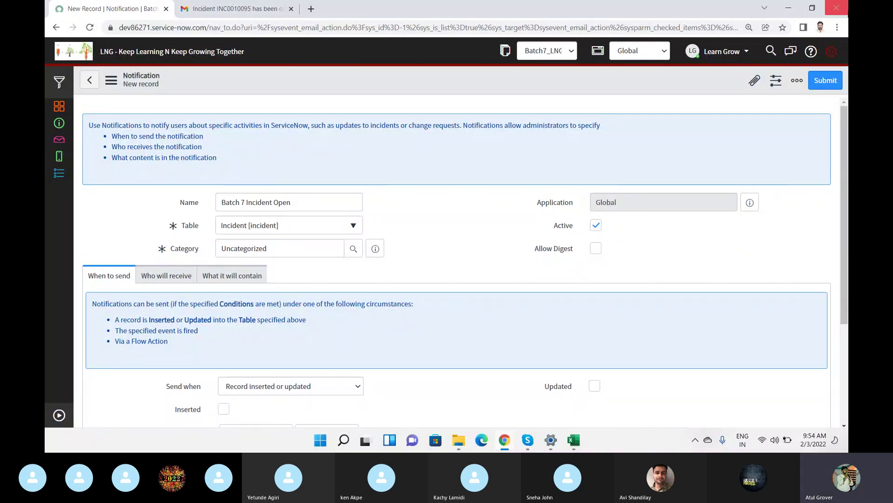
{"action": "left_click", "coordinate": [831, 51]}
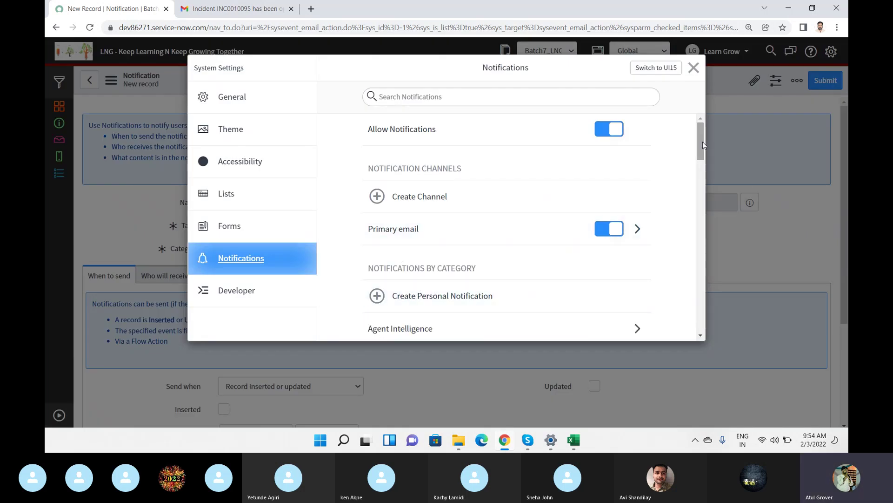
{"action": "left_click_drag", "start_coordinate": [702, 141], "coordinate": [697, 170]}
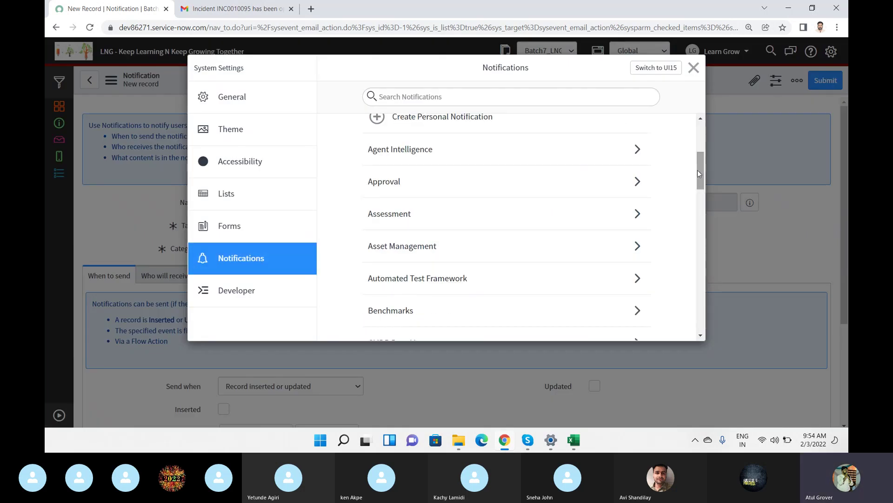
{"action": "left_click", "coordinate": [105, 238]}
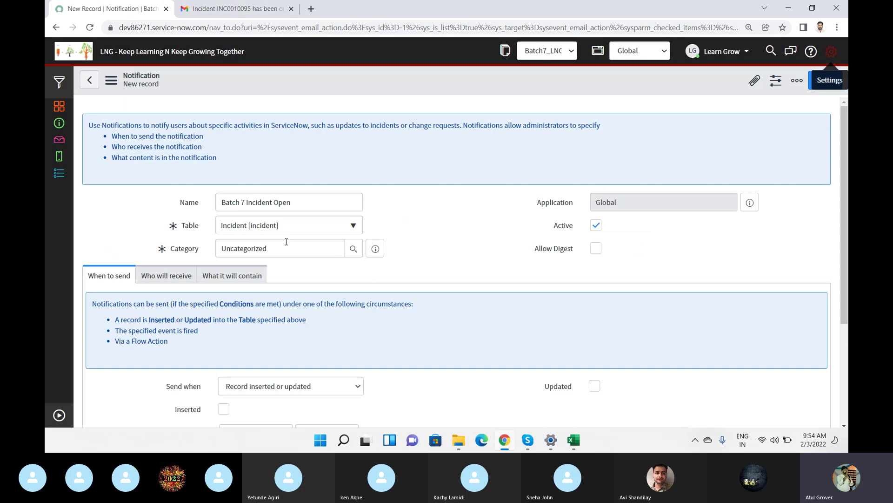
Step: Review the Send when options and set the notification to send only when a record is inserted, not updated
{"action": "left_click_drag", "start_coordinate": [842, 135], "coordinate": [841, 230]}
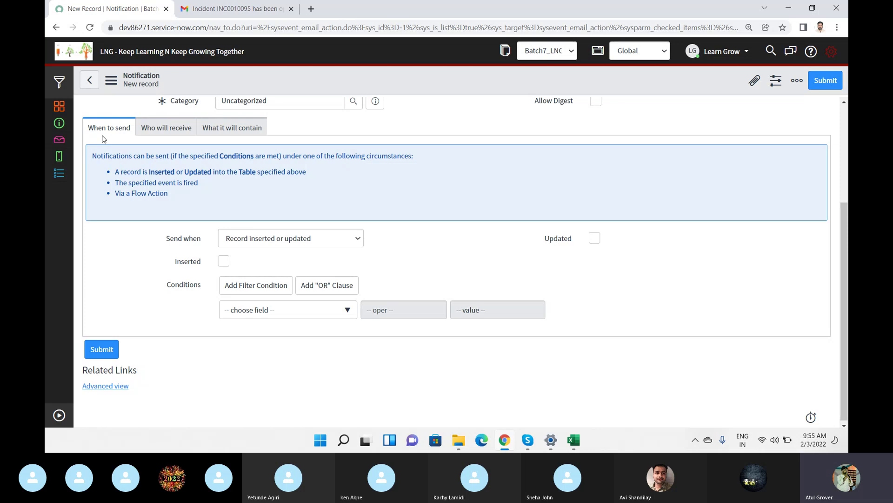
{"action": "mouse_move", "coordinate": [181, 243]}
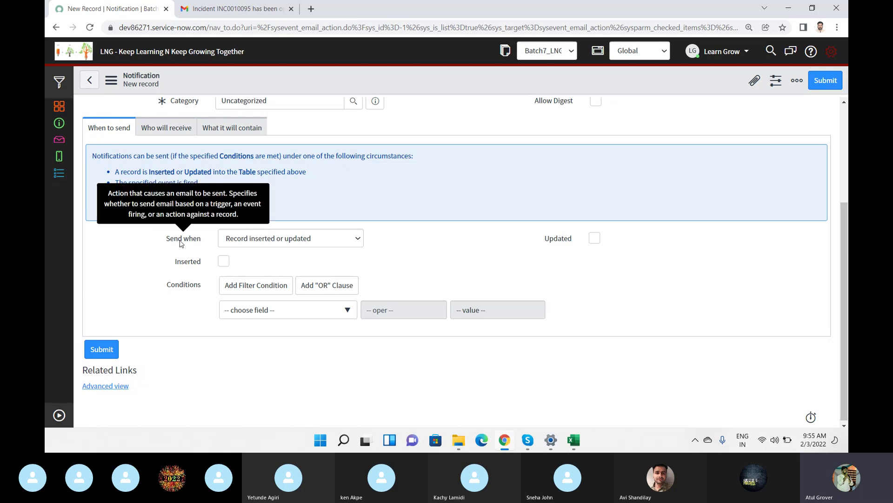
{"action": "left_click", "coordinate": [271, 236]}
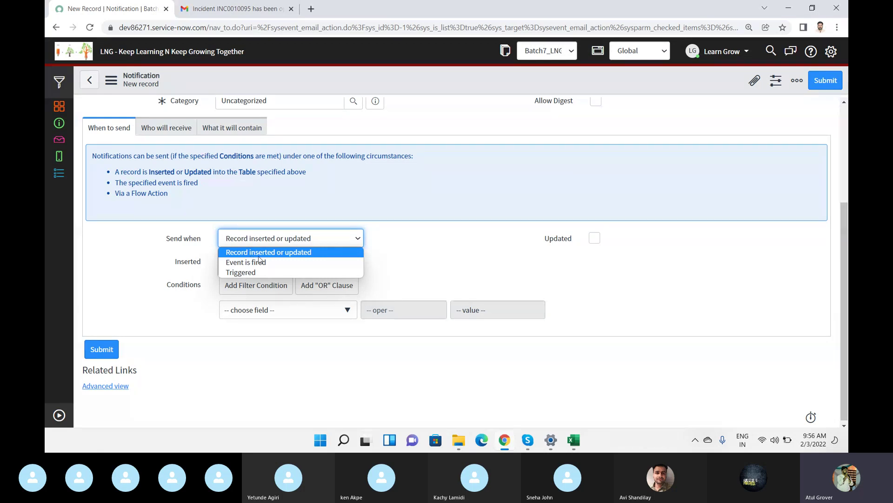
{"action": "key", "text": "Escape"}
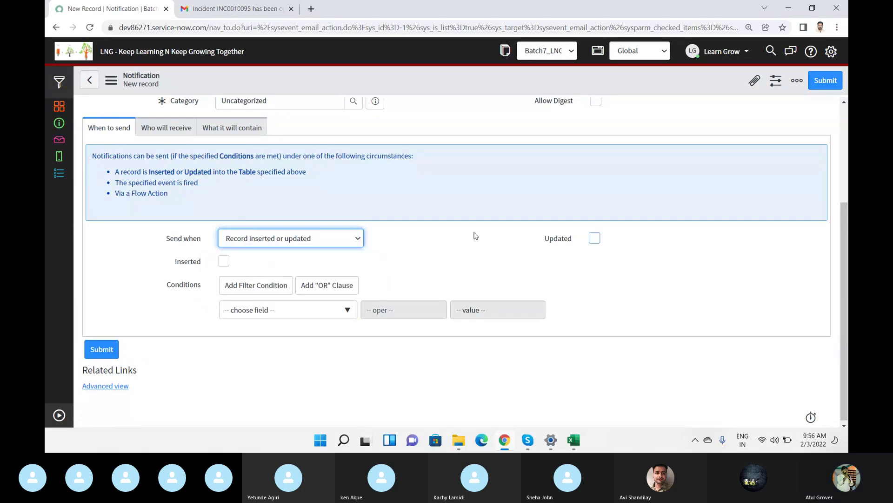
{"action": "left_click", "coordinate": [595, 239]}
{"action": "left_click", "coordinate": [224, 263]}
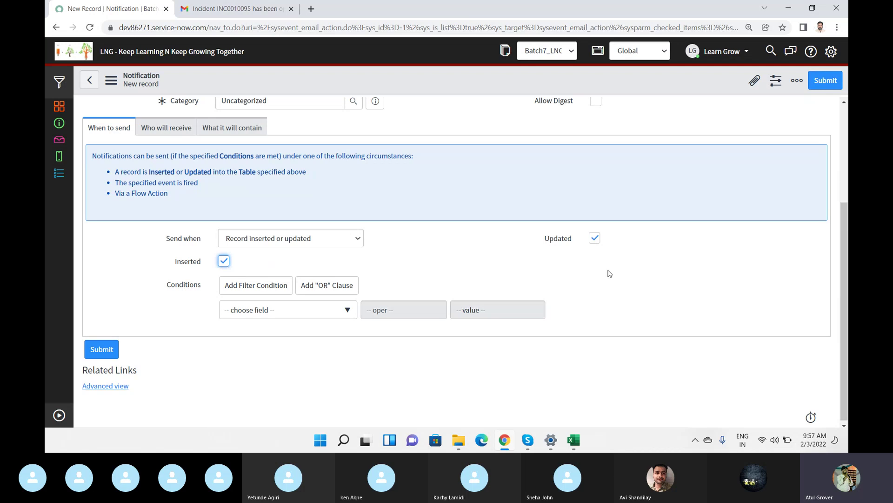
{"action": "left_click", "coordinate": [597, 245]}
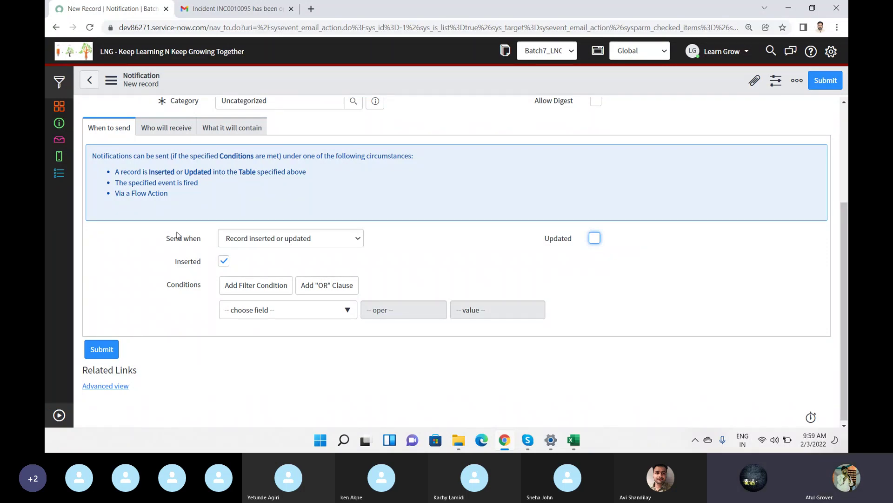
Step: Show the notification's recipient settings and open a blank incident form at dev86271.service-now.com/incident.do in a new browser tab
{"action": "left_click", "coordinate": [159, 130]}
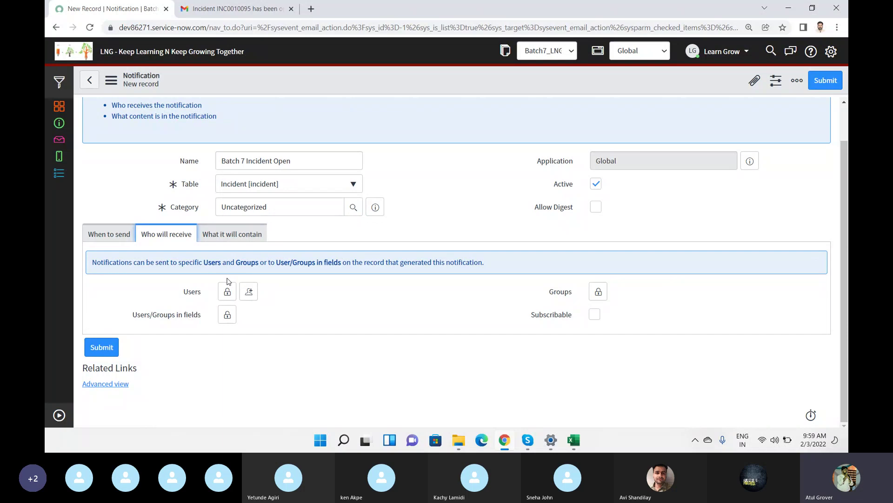
{"action": "left_click", "coordinate": [311, 8]}
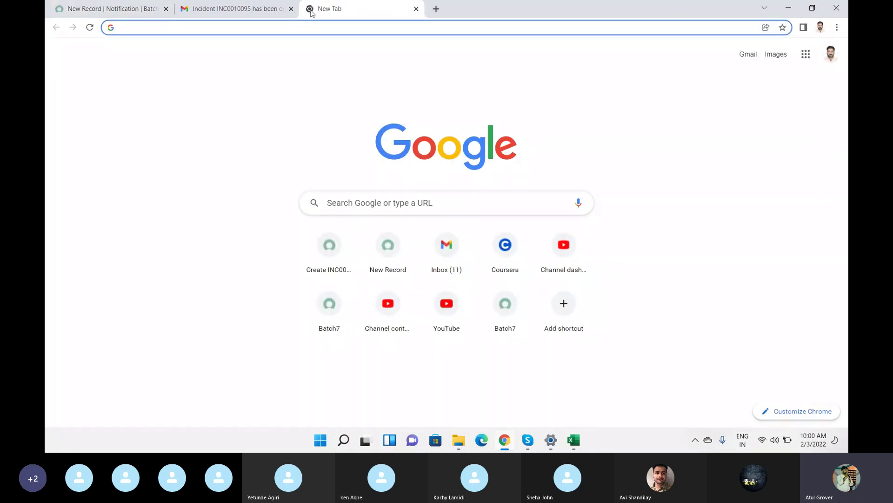
{"action": "type", "text": "dev"}
{"action": "key", "text": "Right"}
{"action": "type", "text": "/inc"}
{"action": "key", "text": "Return"}
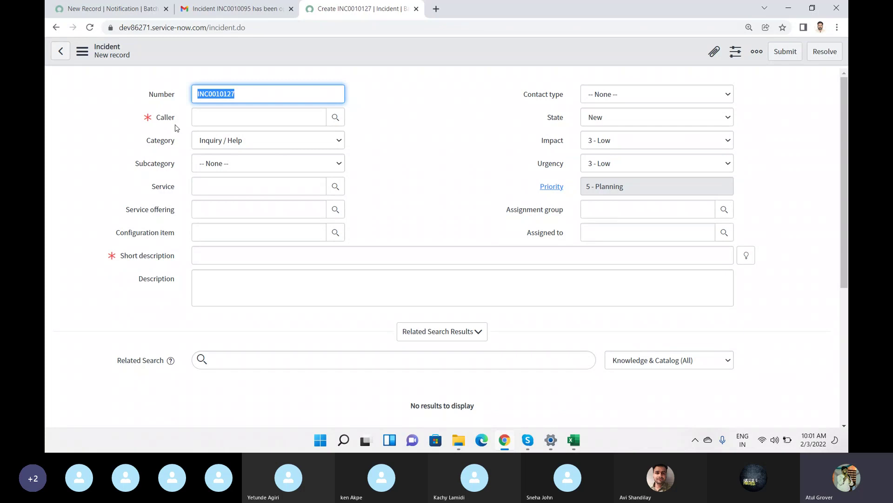
Step: Return to the notification, unlock its Users list and add the first recipient by searching for their name
{"action": "key", "text": "ctrl+1"}
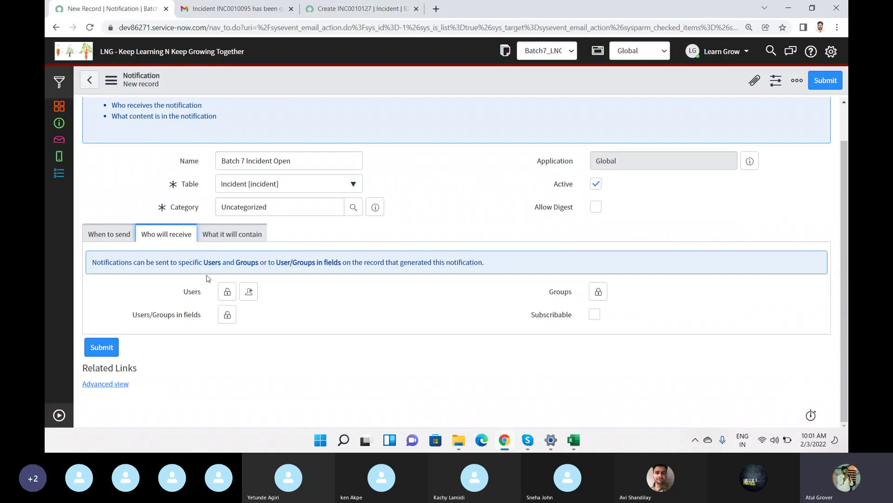
{"action": "left_click", "coordinate": [226, 293]}
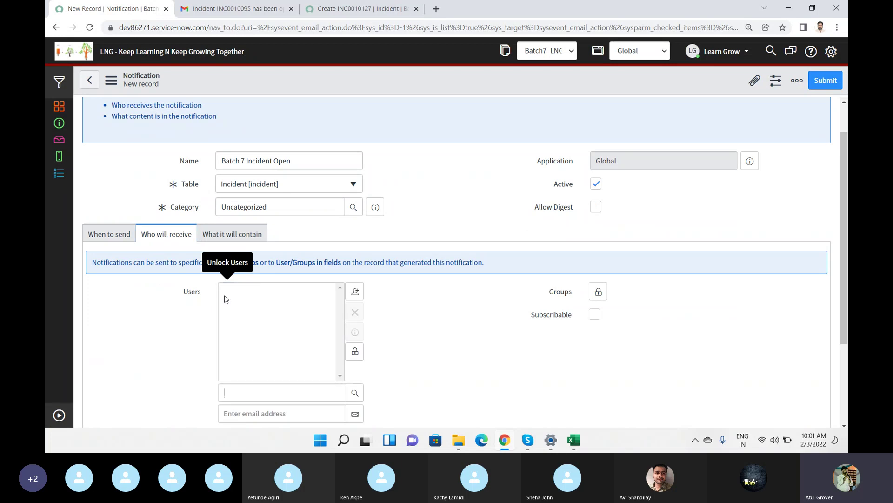
{"action": "left_click", "coordinate": [259, 400]}
{"action": "type", "text": "bu"}
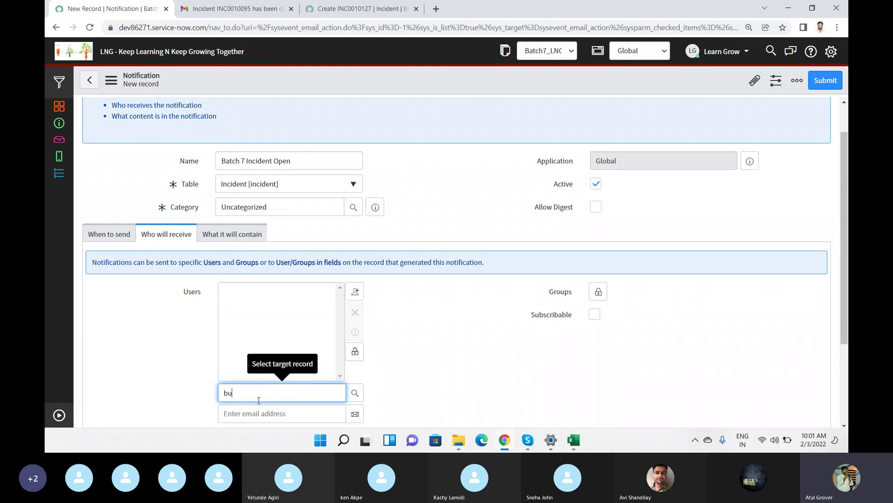
{"action": "type", "text": "k"}
{"action": "key", "text": "BackSpace"}
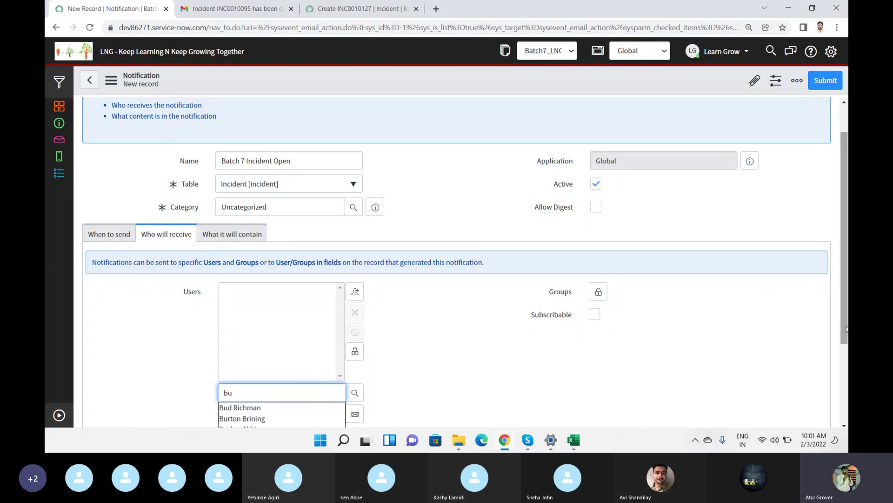
{"action": "scroll", "coordinate": [259, 400], "scroll_direction": "down", "scroll_amount": 2}
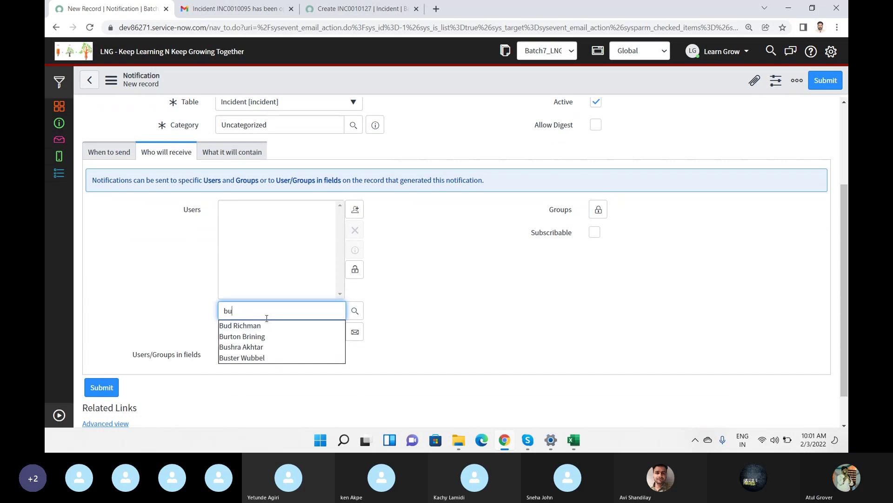
{"action": "type", "text": "d"}
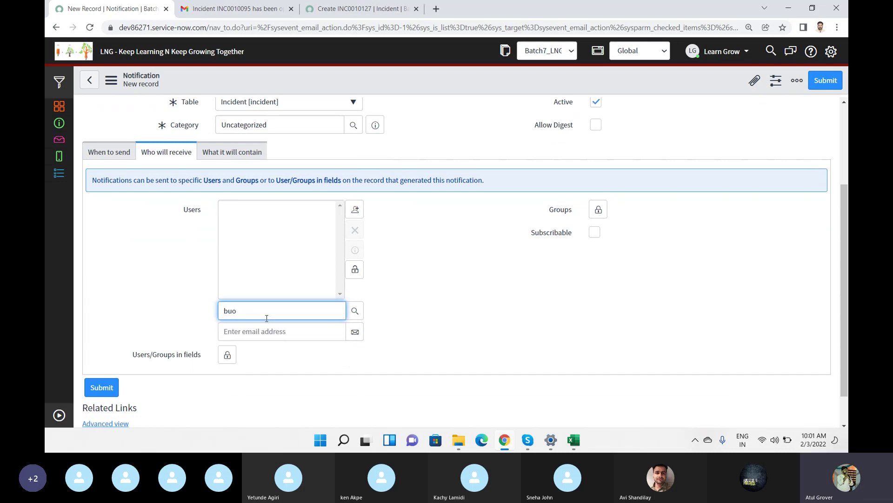
{"action": "key", "text": "BackSpace"}
{"action": "key", "text": "BackSpace"}
{"action": "key", "text": "BackSpace"}
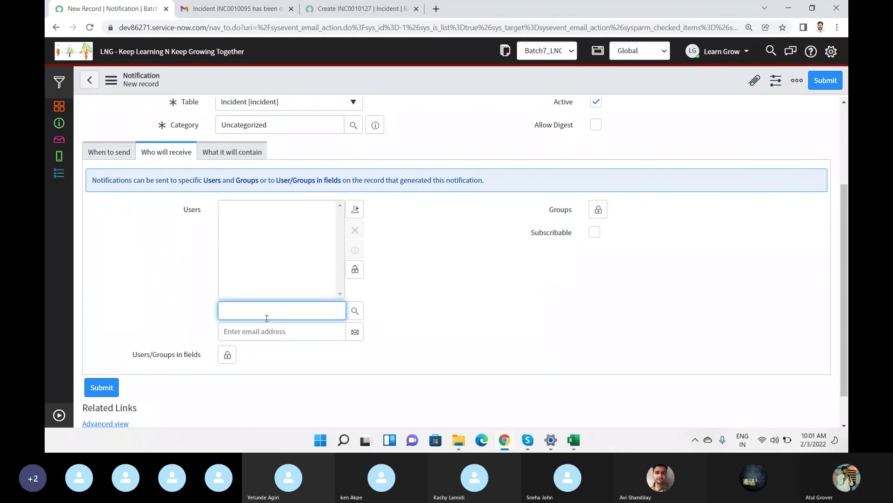
{"action": "type", "text": "o"}
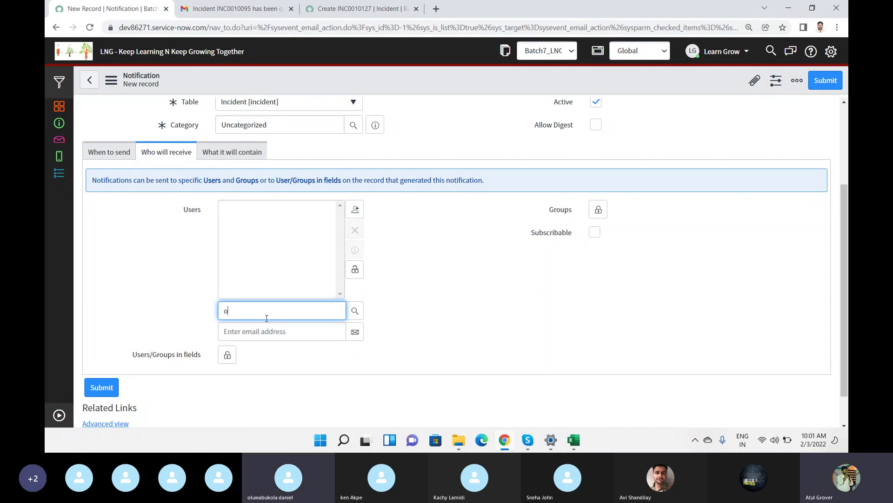
{"action": "type", "text": "iy"}
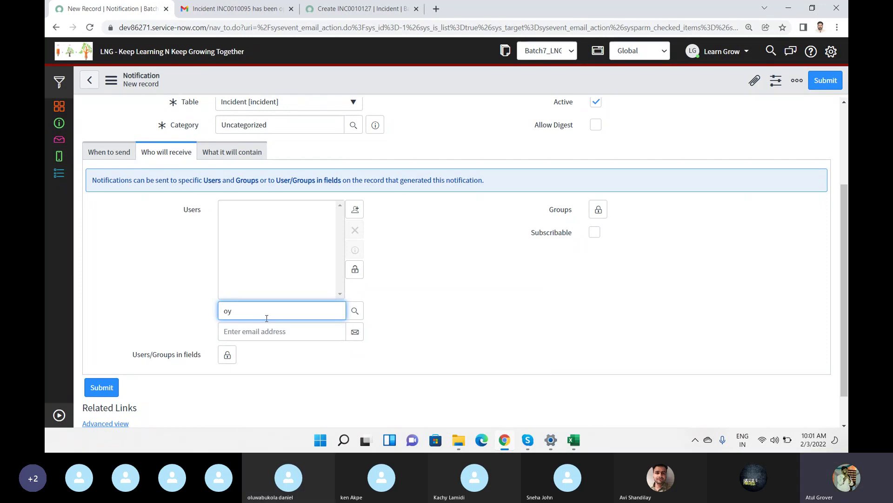
{"action": "left_click", "coordinate": [264, 325]}
Step: Add a second named recipient to the Users list and lock the list
{"action": "type", "text": "avi"}
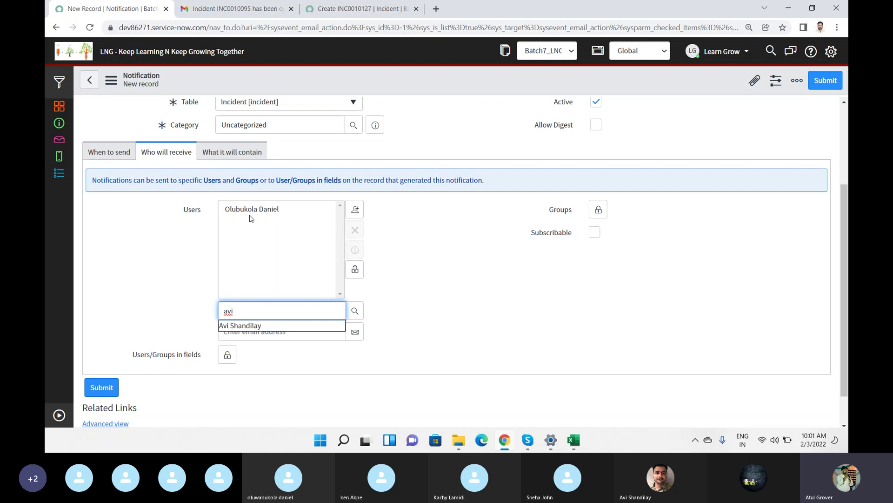
{"action": "left_click", "coordinate": [259, 324]}
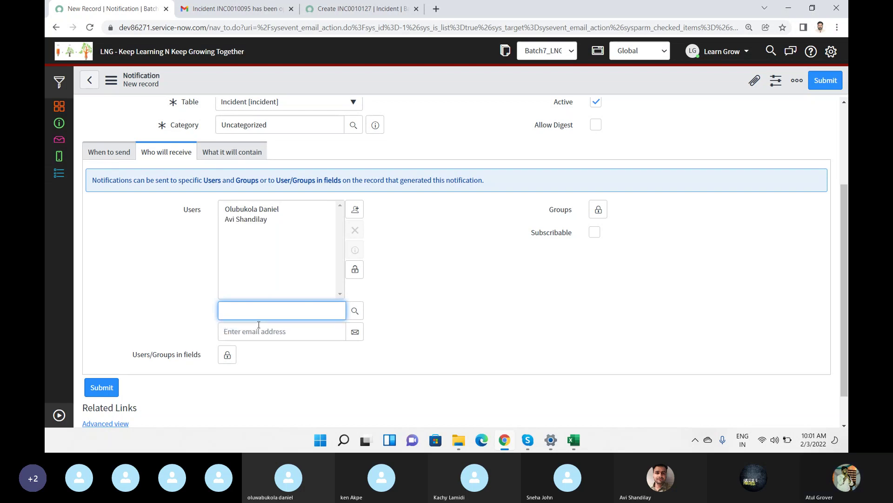
{"action": "left_click", "coordinate": [355, 270]}
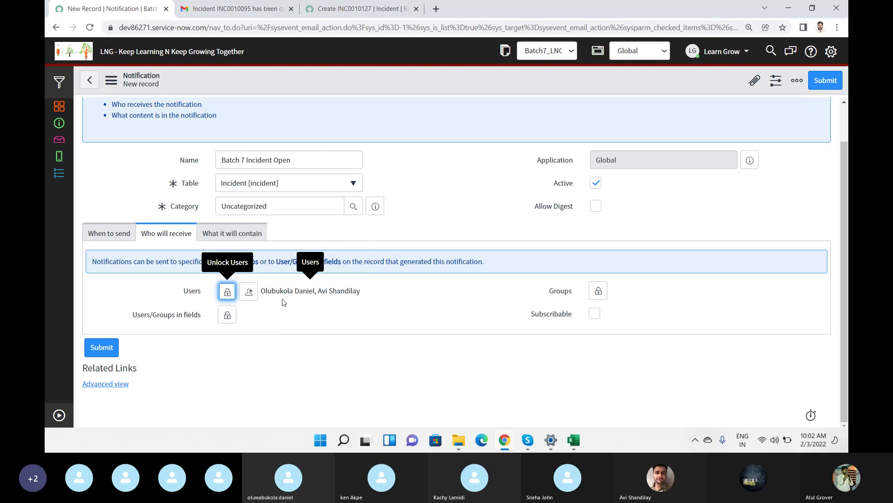
Step: Add the Batch7_Admin group to the notification's Groups list and lock it
{"action": "left_click", "coordinate": [599, 292]}
{"action": "type", "text": "batch"}
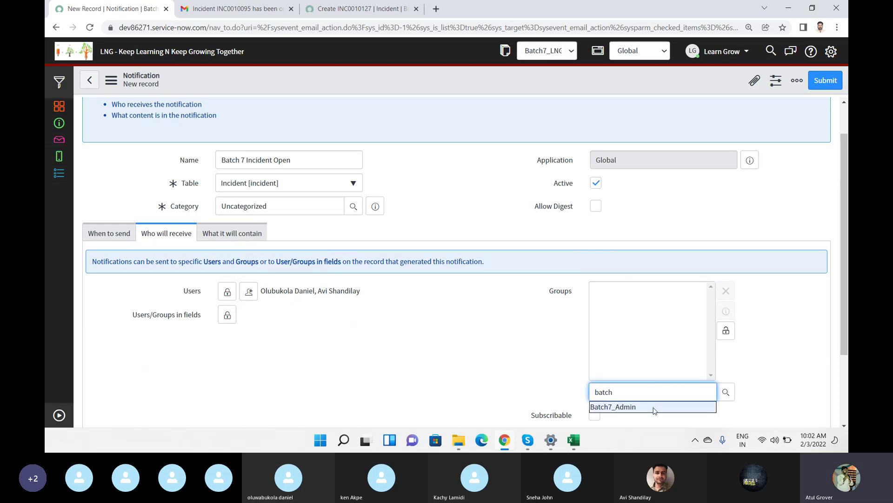
{"action": "left_click", "coordinate": [654, 407]}
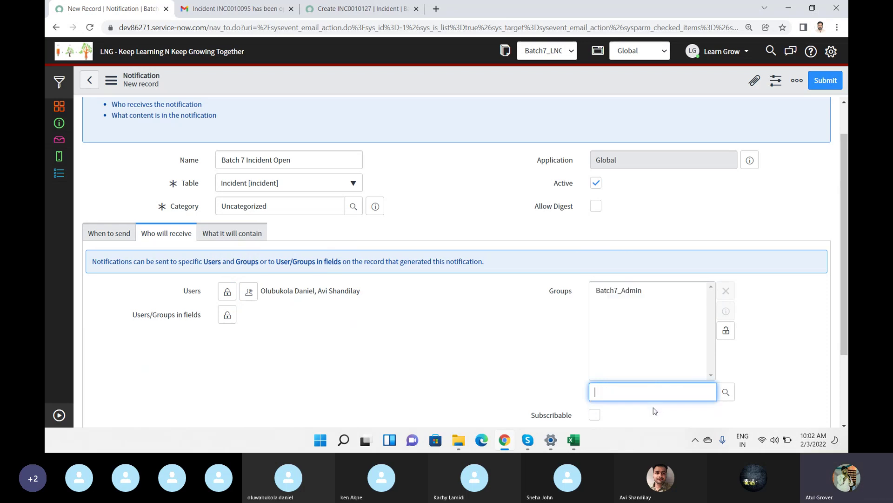
{"action": "left_click", "coordinate": [726, 329]}
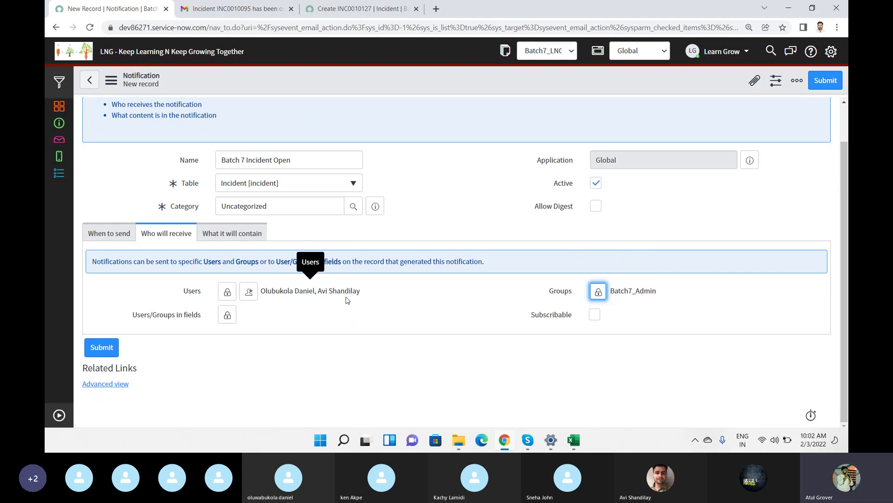
Step: Highlight the chosen users and look at the Caller field on the blank incident form
{"action": "left_click_drag", "start_coordinate": [362, 292], "coordinate": [263, 287]}
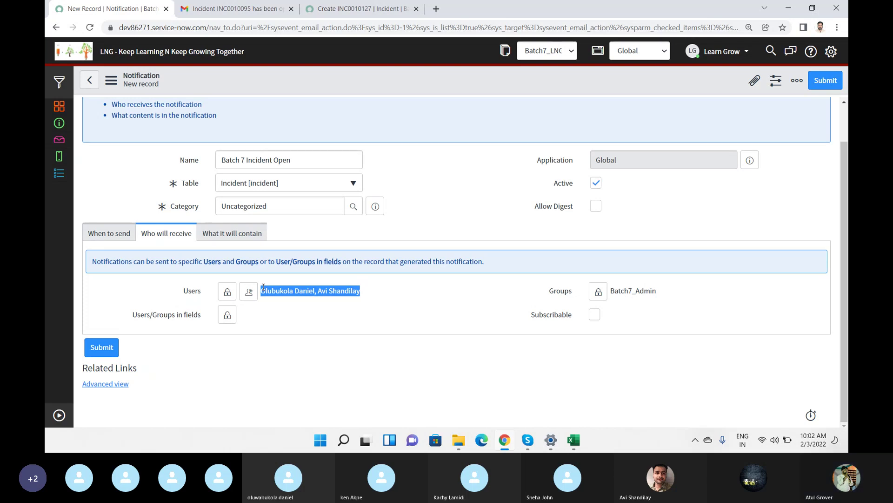
{"action": "left_click", "coordinate": [361, 9]}
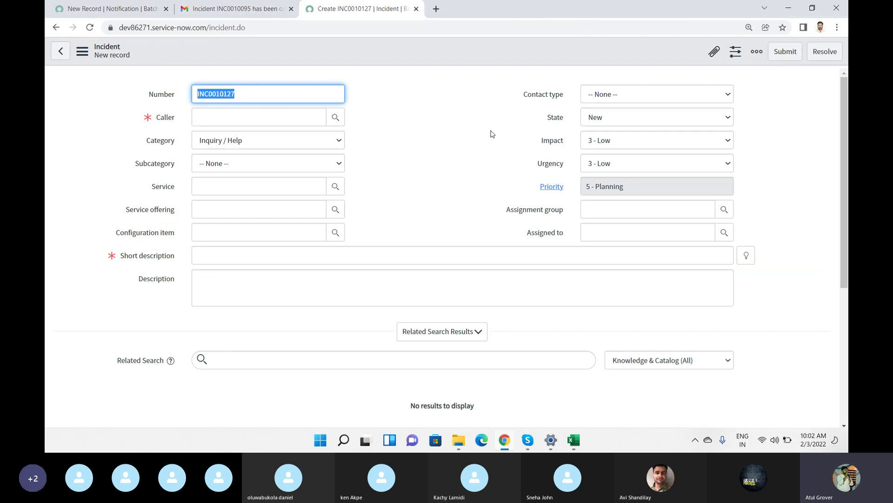
{"action": "mouse_move", "coordinate": [166, 122]}
Step: Return to the notification and add the Caller field to Users/Groups in fields
{"action": "left_click", "coordinate": [111, 9]}
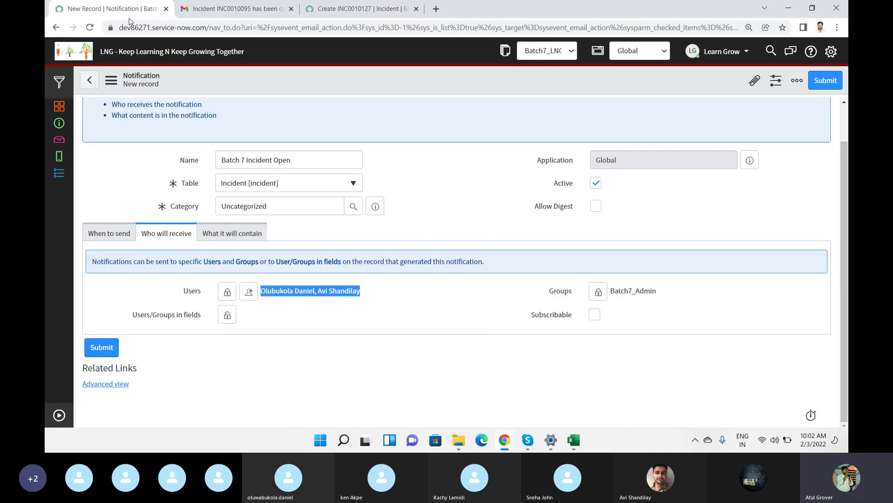
{"action": "left_click", "coordinate": [232, 316]}
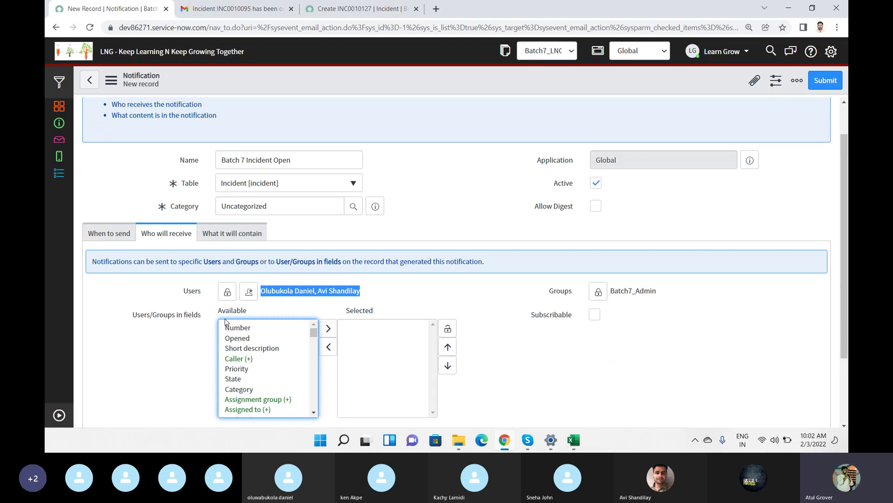
{"action": "left_click", "coordinate": [237, 359]}
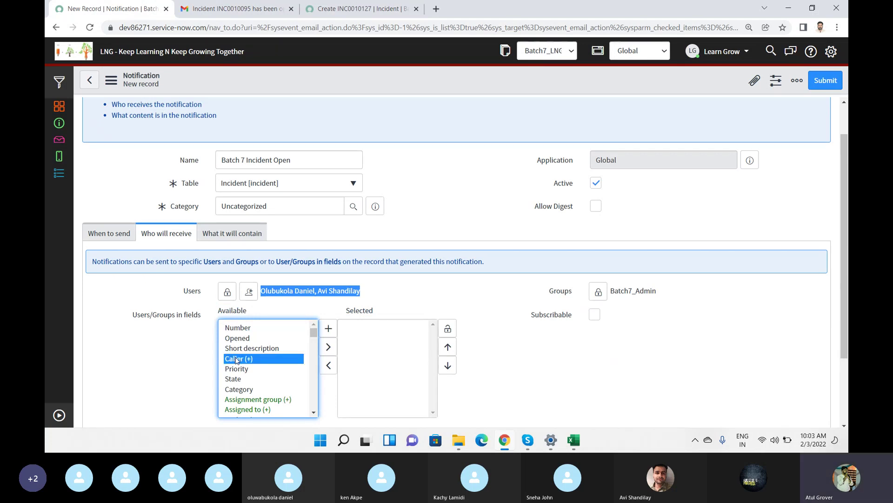
{"action": "left_click", "coordinate": [329, 347]}
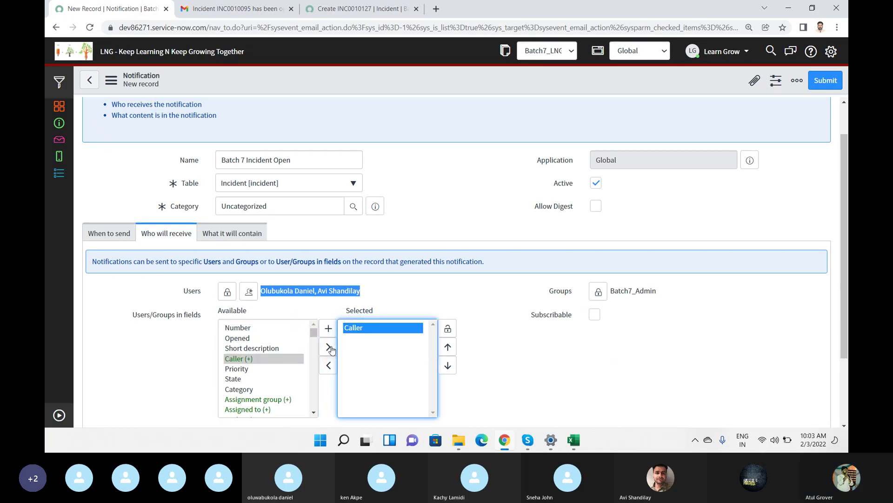
Step: Check the blank incident form, add Assignment group to the notification's Users/Groups in fields and lock the selection
{"action": "left_click", "coordinate": [358, 9]}
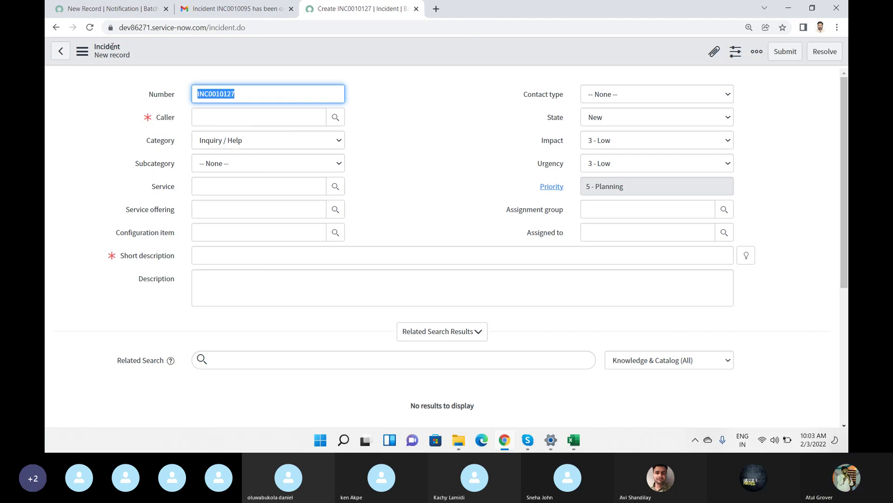
{"action": "left_click", "coordinate": [119, 13]}
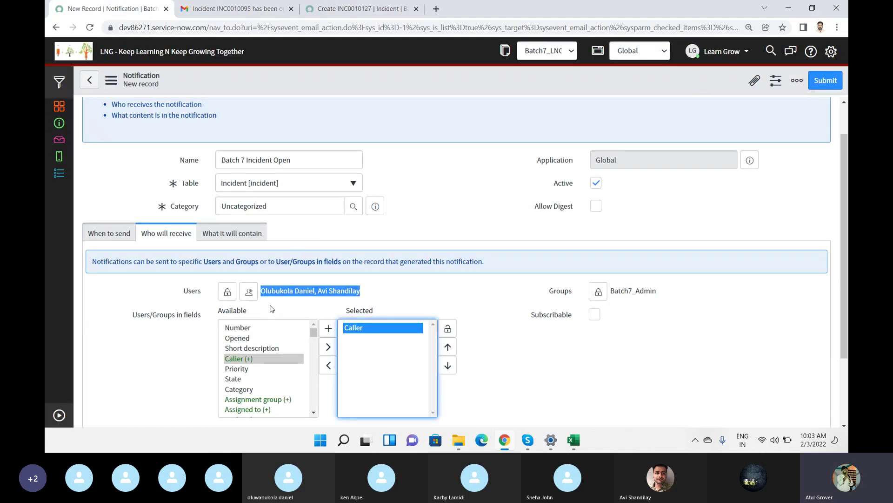
{"action": "left_click", "coordinate": [242, 368]}
{"action": "key", "text": "Down"}
{"action": "key", "text": "Down"}
{"action": "key", "text": "Down"}
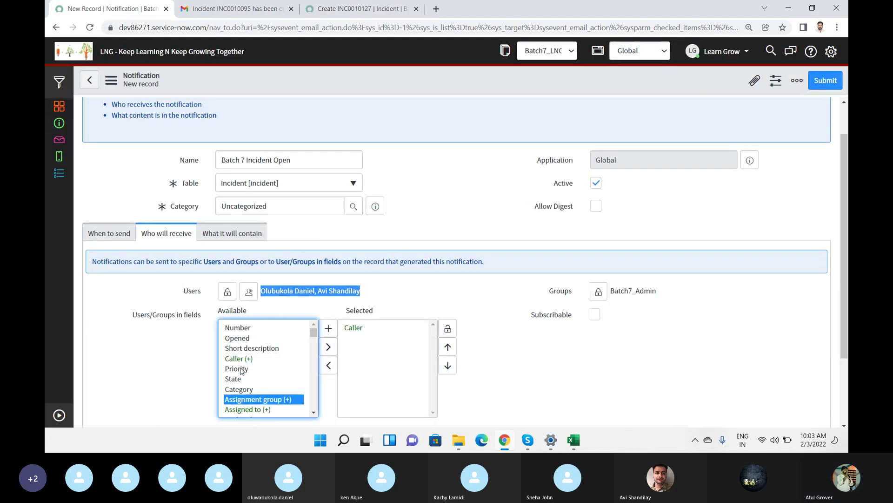
{"action": "left_click", "coordinate": [328, 348]}
{"action": "left_click", "coordinate": [447, 328]}
Step: Highlight the selected recipient fields and compare them with the blank incident form
{"action": "left_click", "coordinate": [321, 315]}
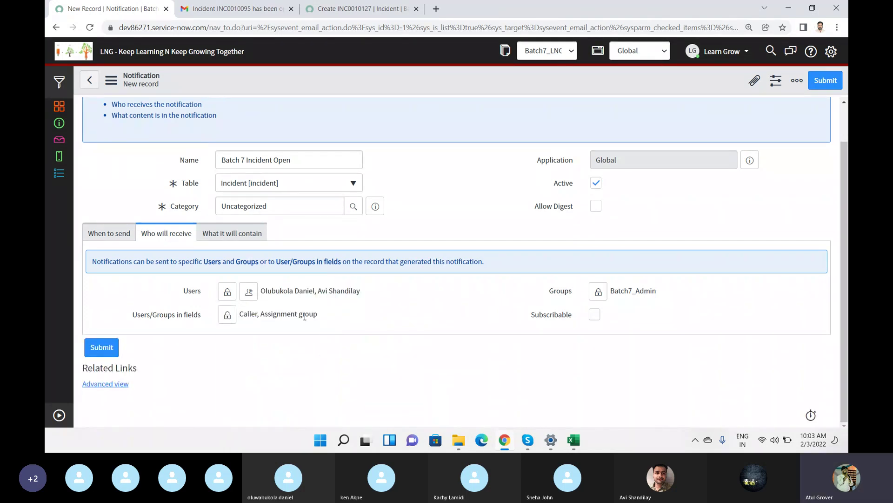
{"action": "left_click", "coordinate": [240, 314], "text": "shift"}
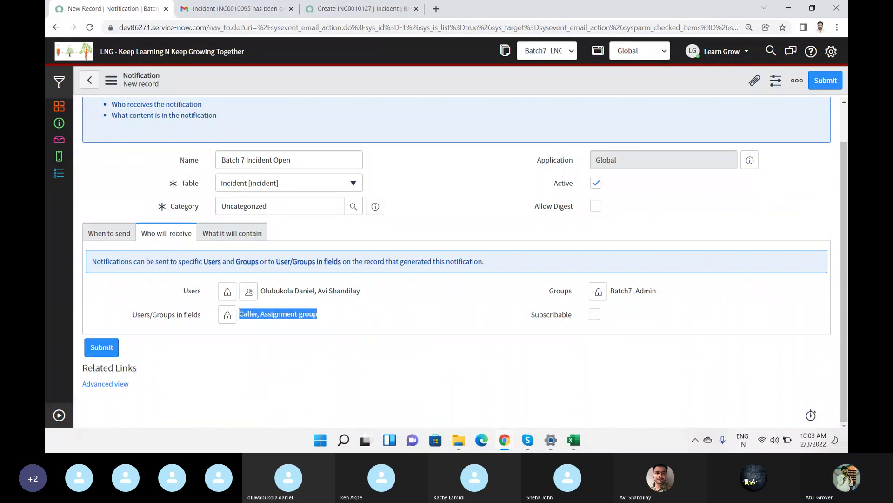
{"action": "left_click", "coordinate": [377, 9]}
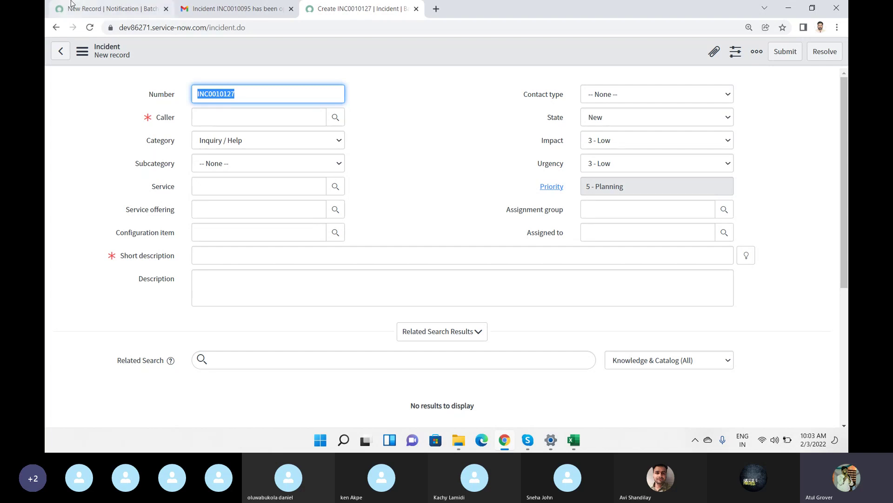
{"action": "left_click", "coordinate": [110, 9]}
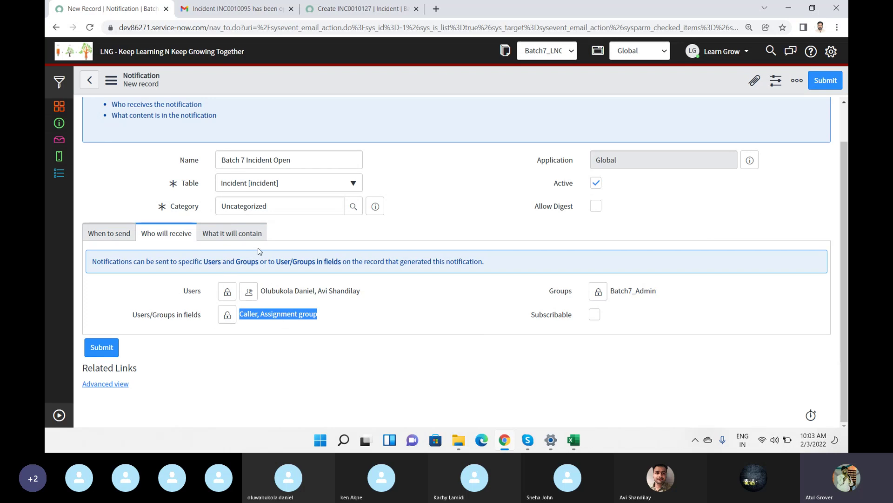
Step: In the notification's content settings, set the Subject to "Hello $Caller Welcome in my world"
{"action": "left_click", "coordinate": [247, 235]}
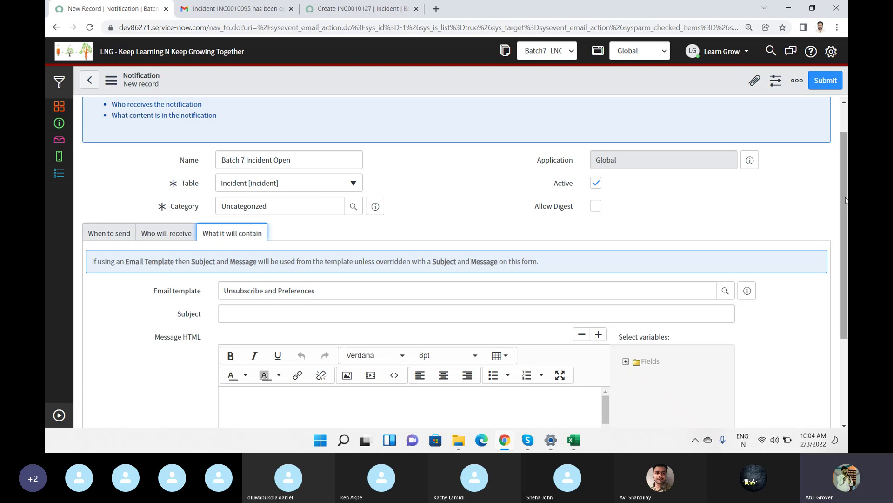
{"action": "left_click_drag", "start_coordinate": [844, 200], "coordinate": [845, 260]}
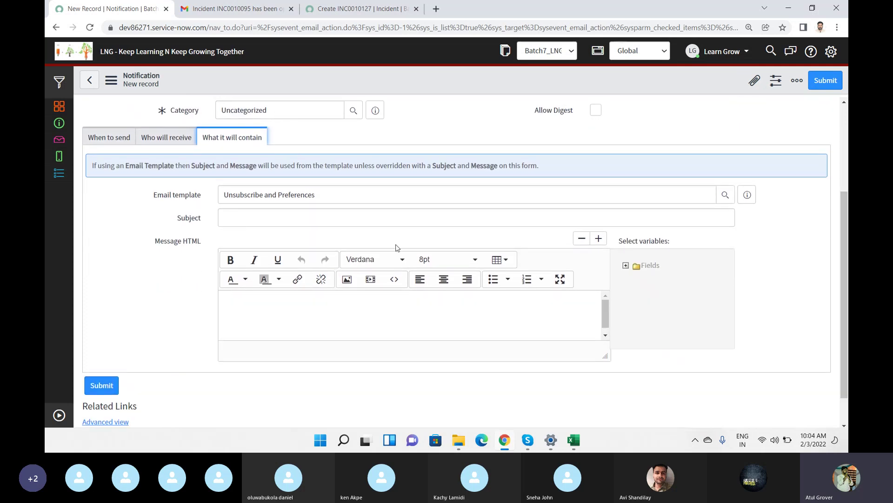
{"action": "left_click", "coordinate": [357, 216]}
{"action": "type", "text": "Heello"}
{"action": "key", "text": "BackSpace"}
{"action": "type", "text": "llo"}
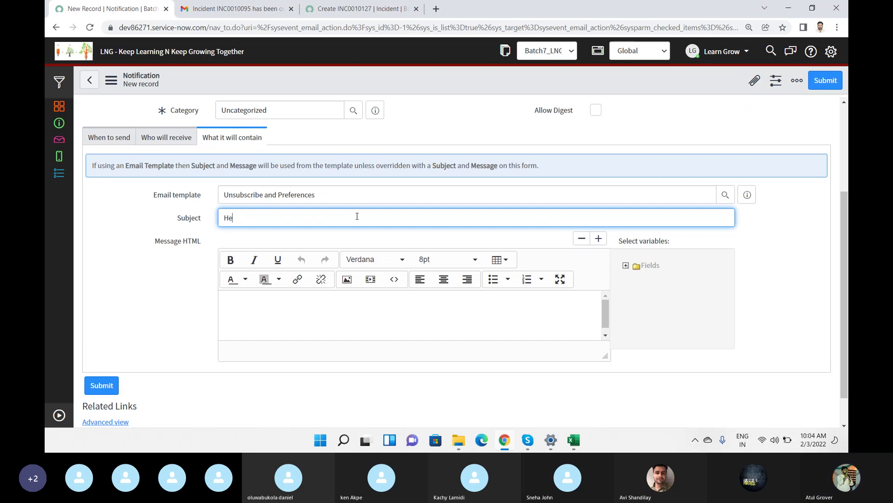
{"action": "type", "text": " $Caller Welcome in my workld"}
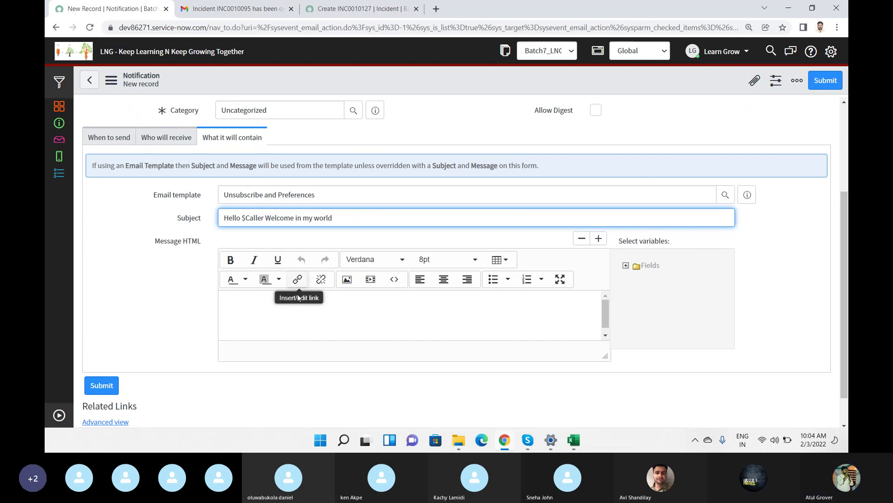
Step: Start the notification's Message HTML with "Hello" followed by the Caller variable from the incident fields
{"action": "left_click", "coordinate": [253, 310]}
{"action": "left_click_drag", "start_coordinate": [203, 203], "coordinate": [154, 201]}
{"action": "left_click", "coordinate": [264, 306]}
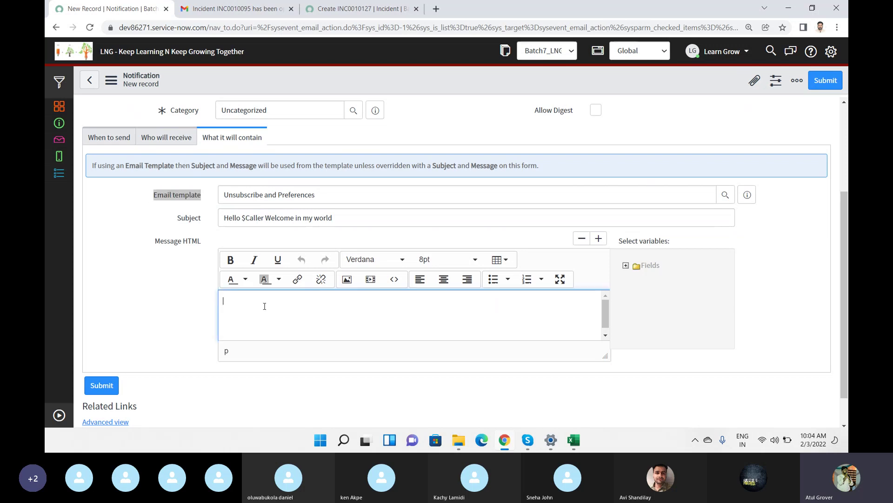
{"action": "type", "text": "Hello"}
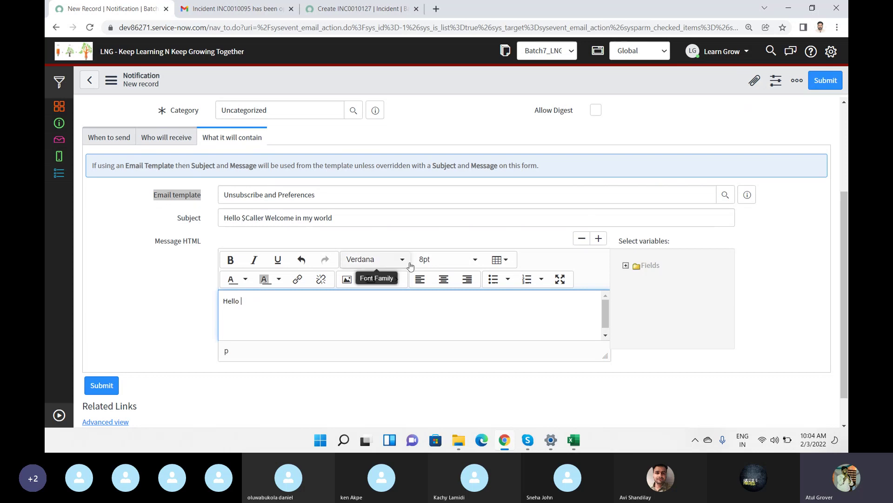
{"action": "left_click", "coordinate": [626, 266]}
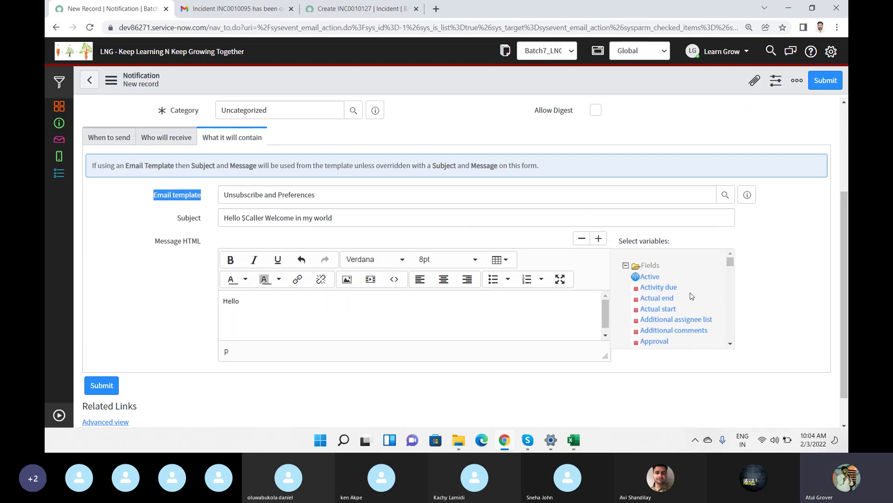
{"action": "left_click", "coordinate": [273, 305]}
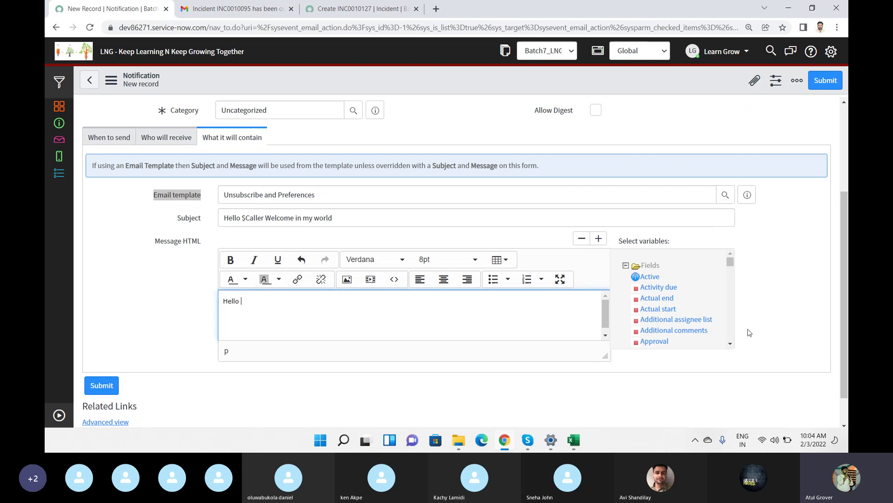
{"action": "left_click", "coordinate": [730, 344]}
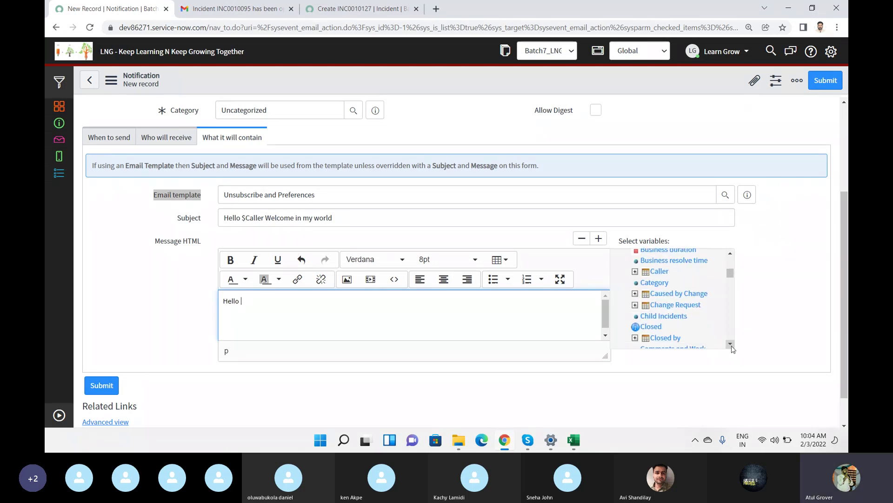
{"action": "left_click", "coordinate": [659, 271]}
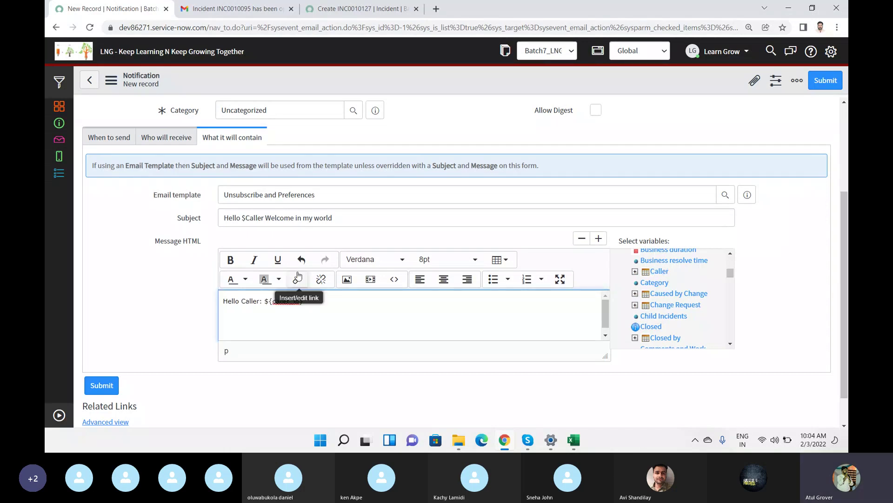
Step: Copy caller_id from the message body and use it to replace "Caller" in the Subject
{"action": "left_click_drag", "start_coordinate": [292, 301], "coordinate": [273, 300]}
{"action": "key", "text": "ctrl+c"}
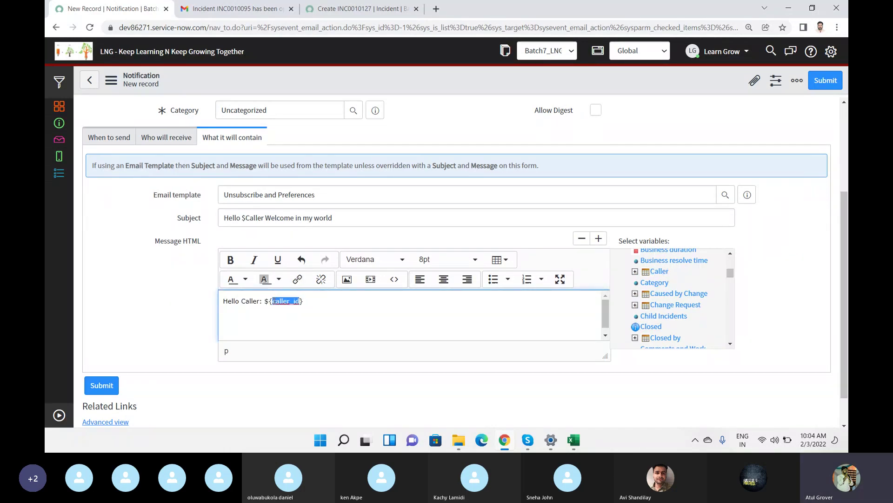
{"action": "double_click", "coordinate": [252, 217]}
{"action": "key", "text": "ctrl+v"}
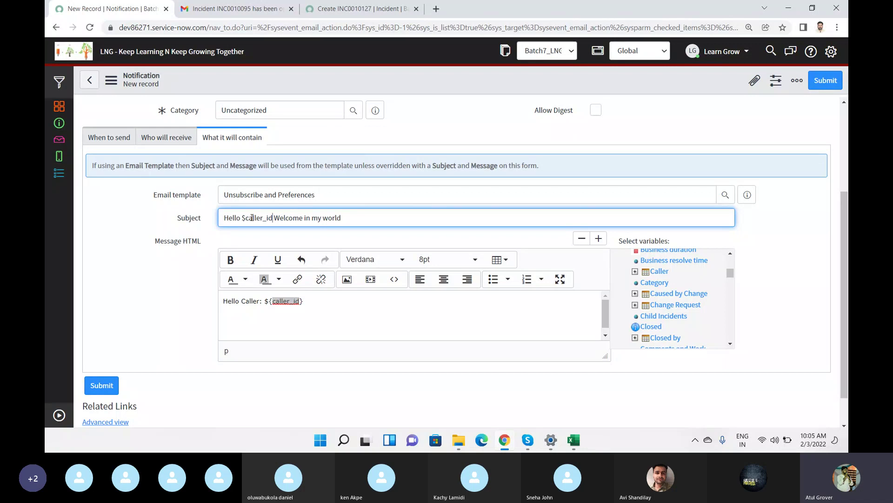
Step: Insert the Incident state variable on a new line below the greeting in the message body
{"action": "left_click", "coordinate": [327, 301]}
{"action": "key", "text": "Return"}
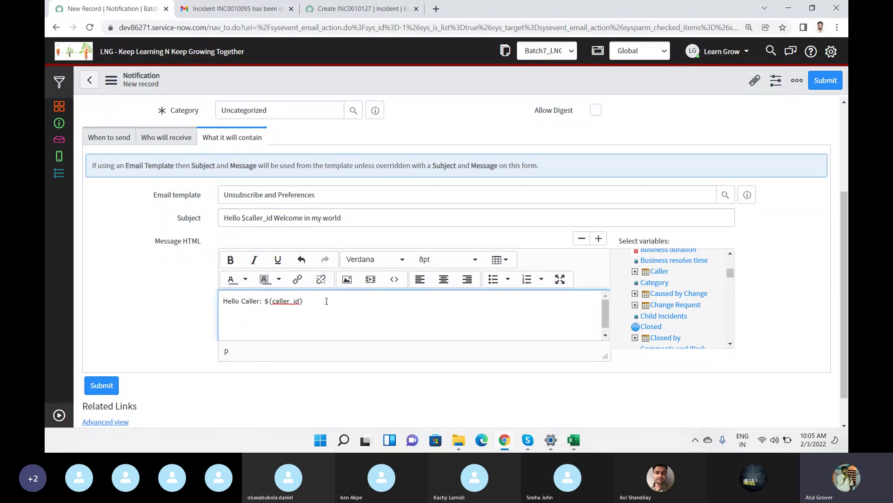
{"action": "left_click", "coordinate": [731, 344]}
{"action": "scroll", "coordinate": [732, 348], "scroll_direction": "down", "scroll_amount": 5}
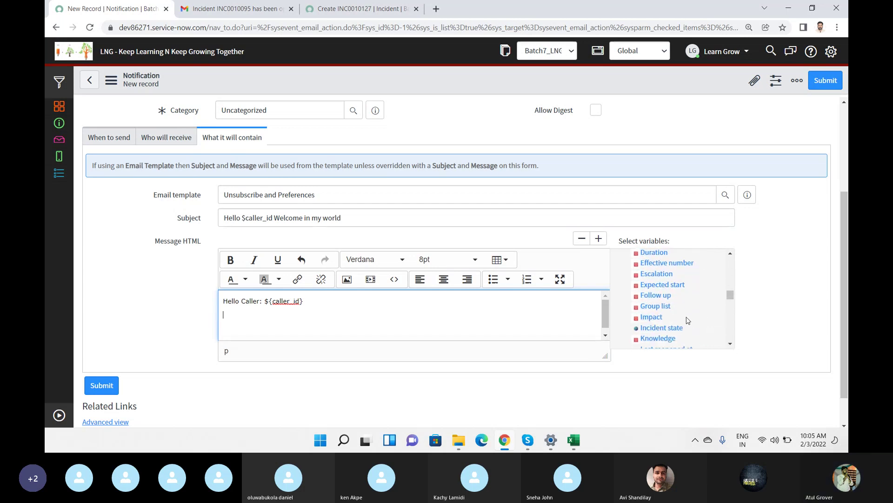
{"action": "type", "text": "s"}
{"action": "key", "text": "BackSpace"}
{"action": "left_click", "coordinate": [730, 345]}
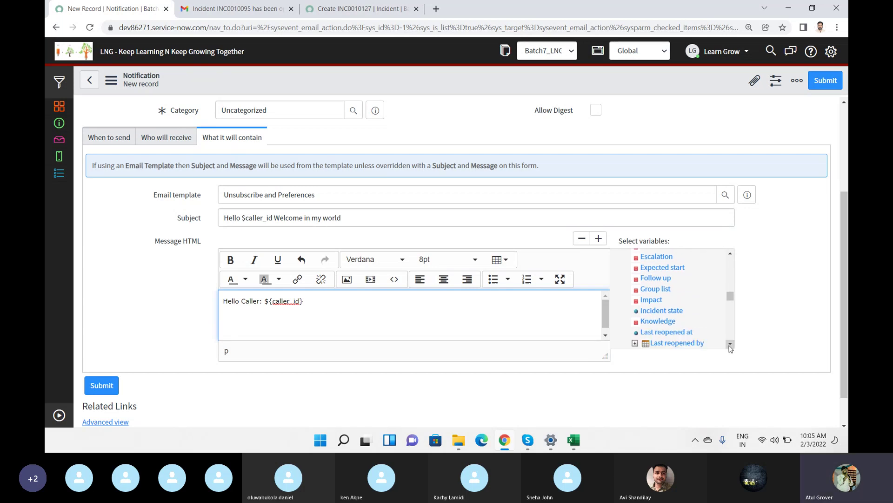
{"action": "left_click", "coordinate": [671, 307]}
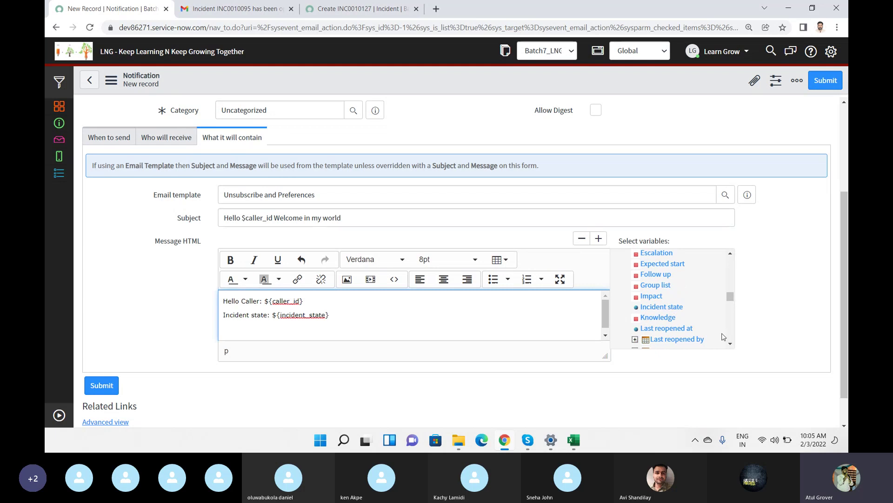
Step: Insert the Number variable after the incident state and add two line breaks below it
{"action": "left_click", "coordinate": [733, 347]}
{"action": "left_click", "coordinate": [733, 347]}
{"action": "left_click", "coordinate": [734, 347]}
{"action": "left_click", "coordinate": [653, 299]}
{"action": "key", "text": "Return"}
{"action": "key", "text": "Return"}
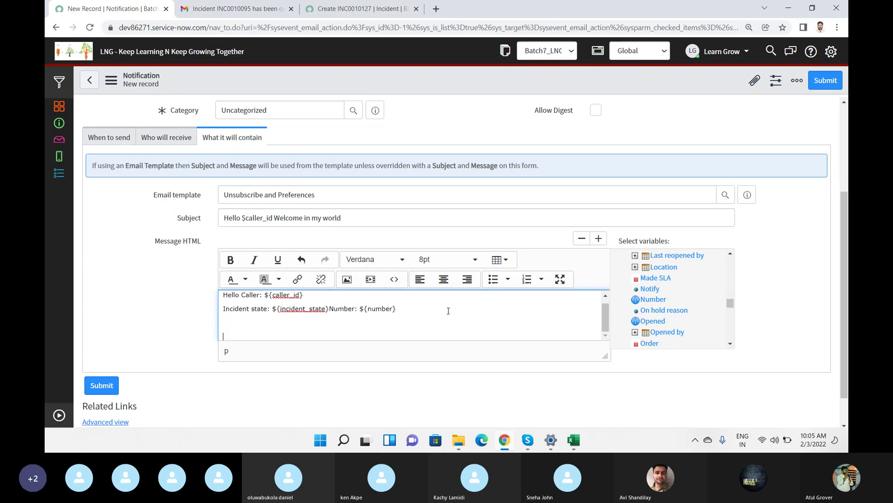
Step: Insert the Opened by and Priority variables on the last line of the message body
{"action": "left_click", "coordinate": [679, 333]}
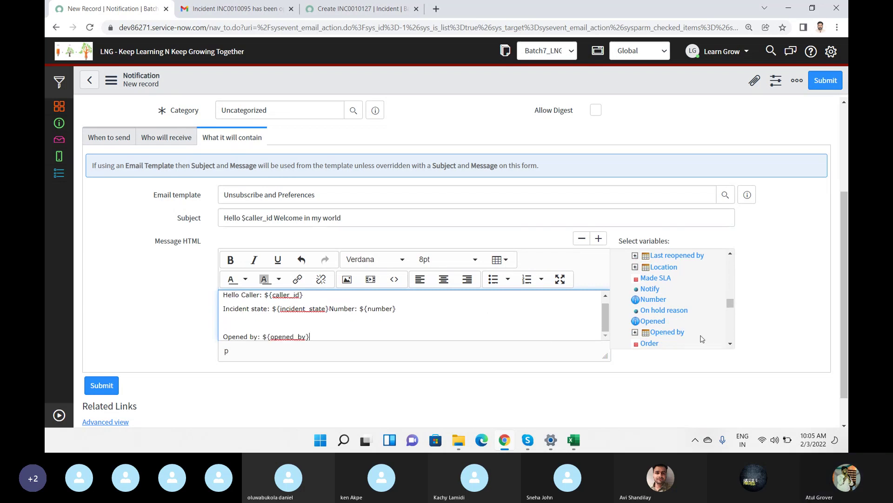
{"action": "left_click", "coordinate": [730, 344]}
{"action": "left_click", "coordinate": [731, 344]}
{"action": "left_click", "coordinate": [731, 344]}
{"action": "left_click", "coordinate": [731, 344]}
{"action": "left_click", "coordinate": [730, 344]}
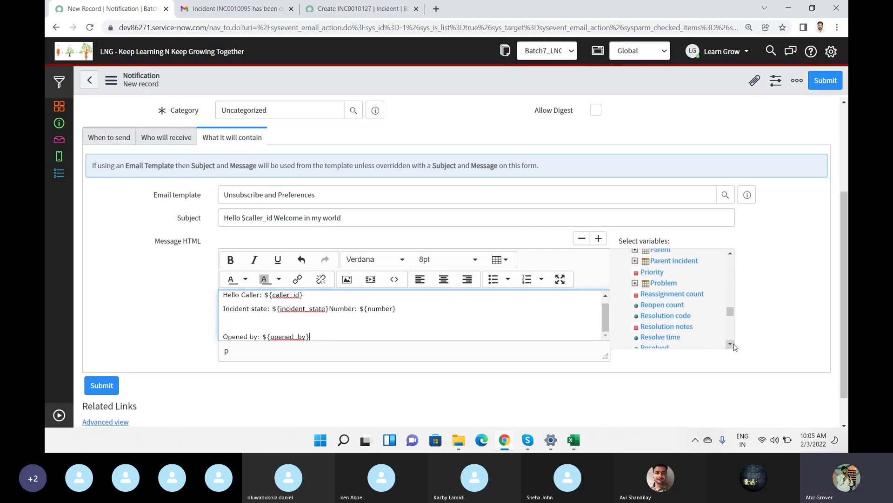
{"action": "left_click", "coordinate": [653, 272]}
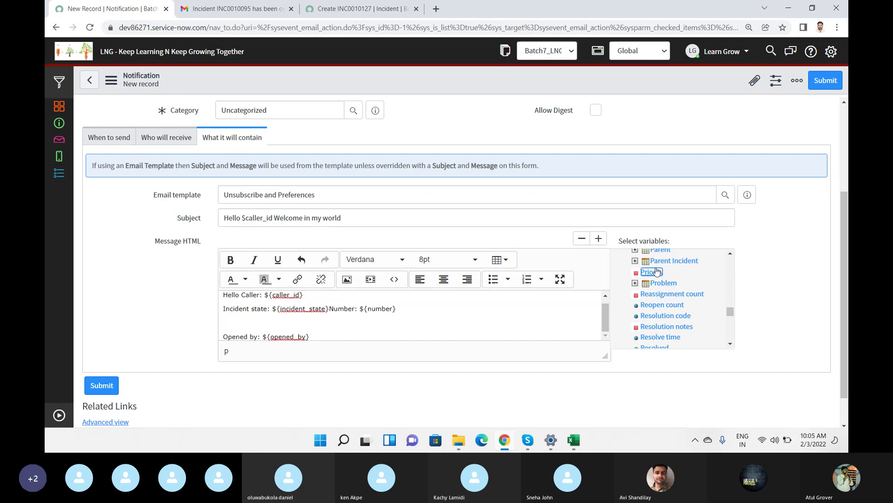
Step: Insert the Short description variable after the priority in the message body
{"action": "left_click", "coordinate": [730, 344]}
{"action": "left_click", "coordinate": [731, 345]}
{"action": "left_click", "coordinate": [731, 344]}
{"action": "left_click", "coordinate": [731, 344]}
{"action": "left_click", "coordinate": [730, 344]}
{"action": "left_click", "coordinate": [731, 344]}
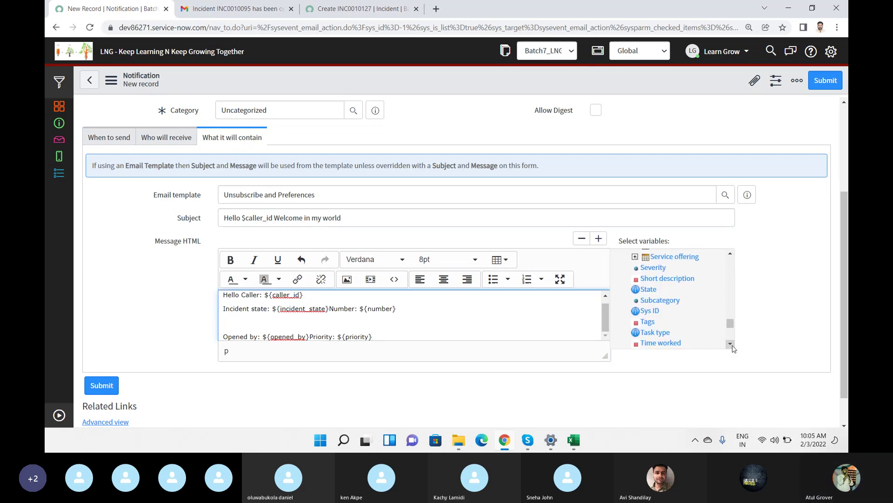
{"action": "left_click", "coordinate": [681, 280]}
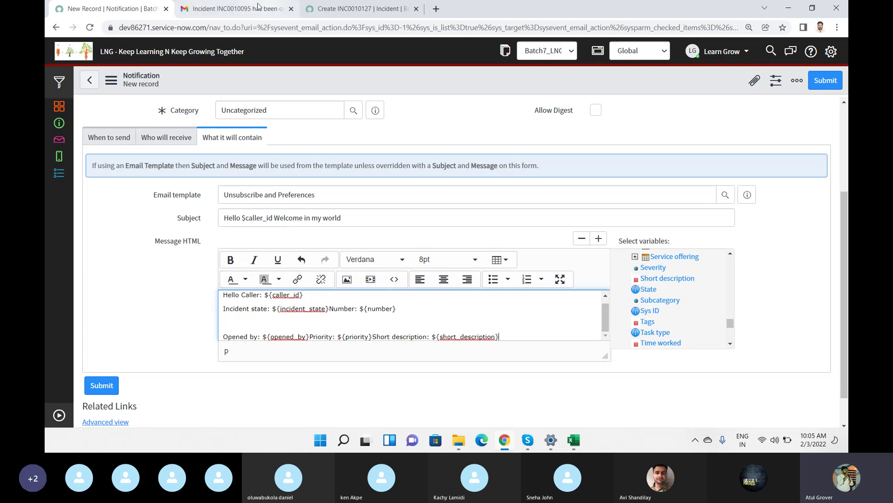
Step: Switch to Gmail and examine the sample incident email's number, caller name, body text and subject
{"action": "left_click", "coordinate": [228, 14]}
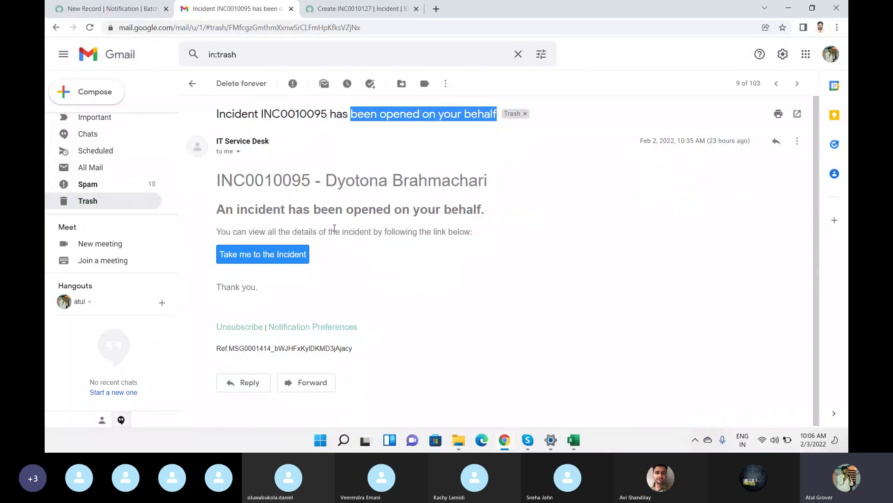
{"action": "double_click", "coordinate": [268, 183]}
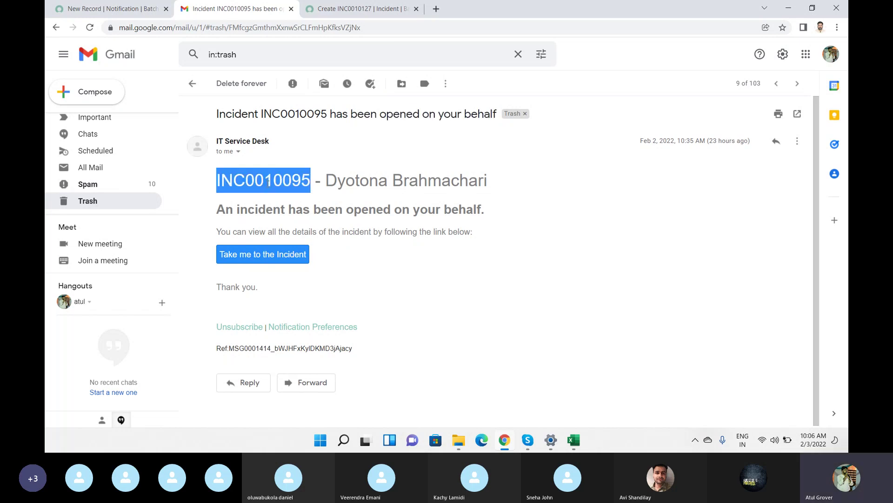
{"action": "left_click_drag", "start_coordinate": [326, 182], "coordinate": [481, 196]}
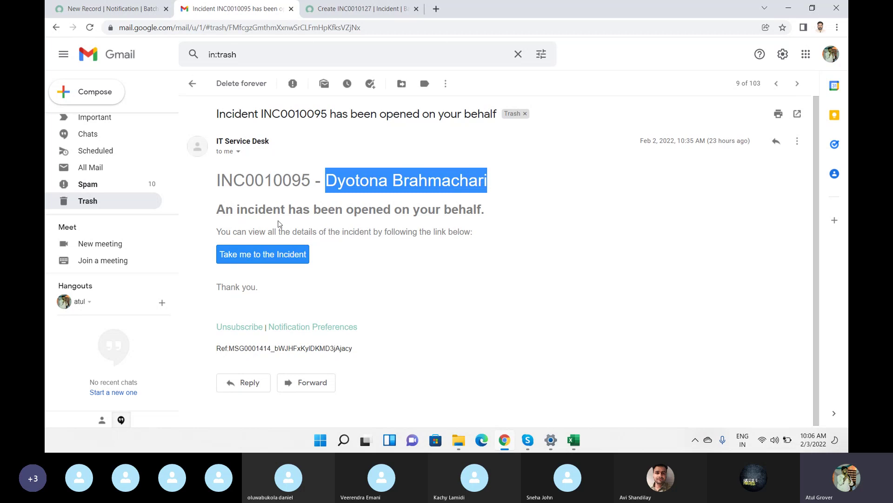
{"action": "left_click_drag", "start_coordinate": [217, 206], "coordinate": [381, 339]}
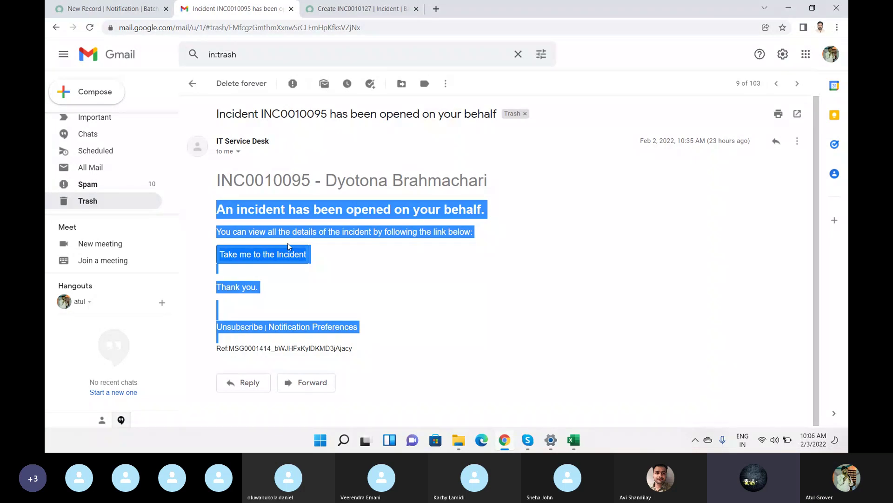
{"action": "double_click", "coordinate": [301, 114]}
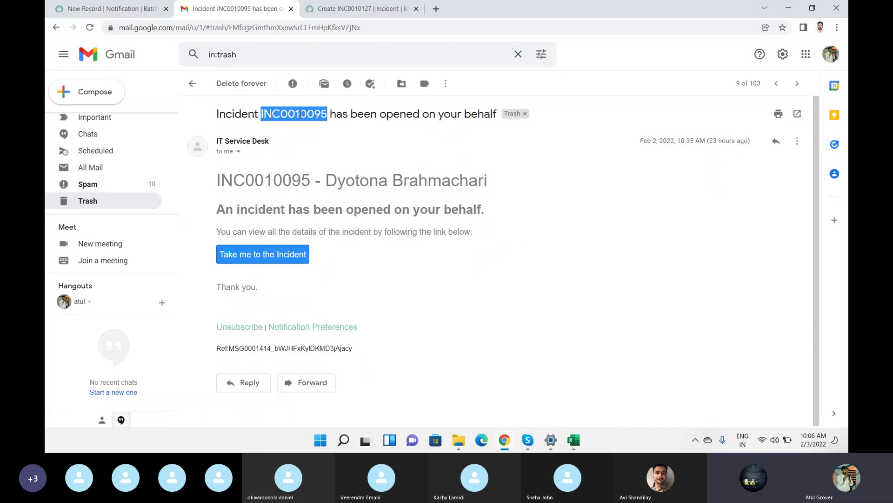
Step: Return to the ServiceNow notification, save the record and review its saved contents
{"action": "left_click", "coordinate": [107, 10]}
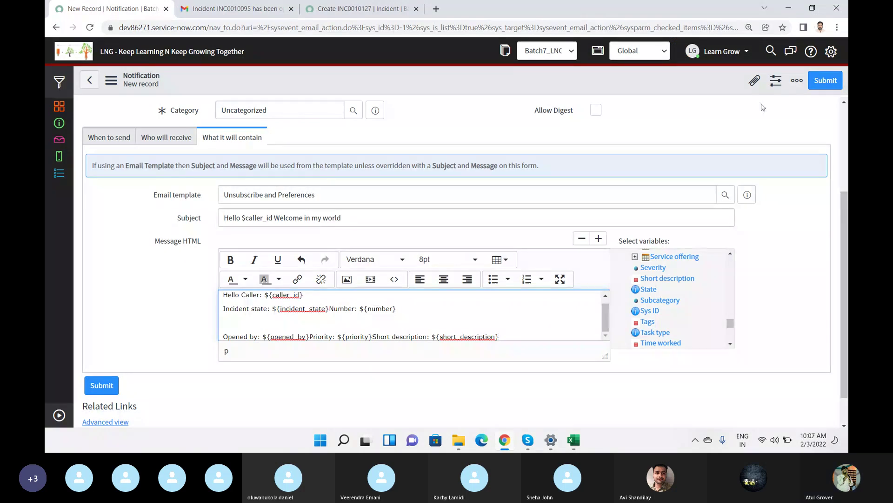
{"action": "right_click", "coordinate": [673, 82]}
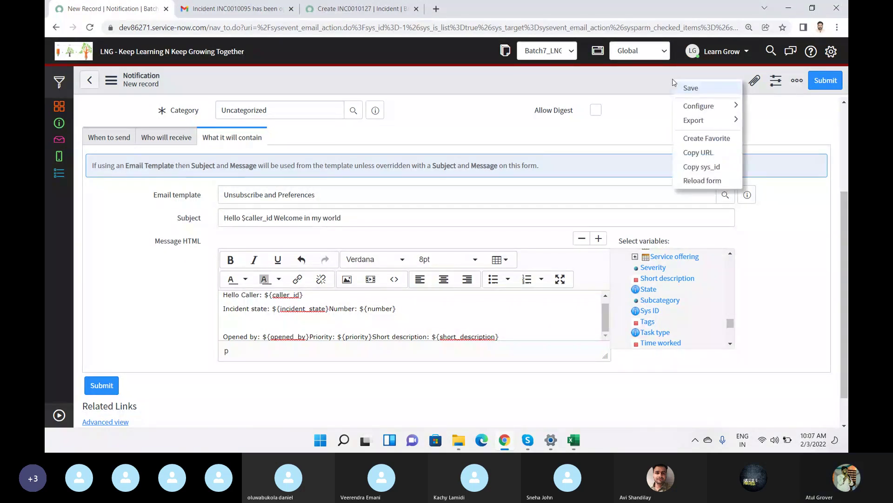
{"action": "left_click", "coordinate": [685, 89]}
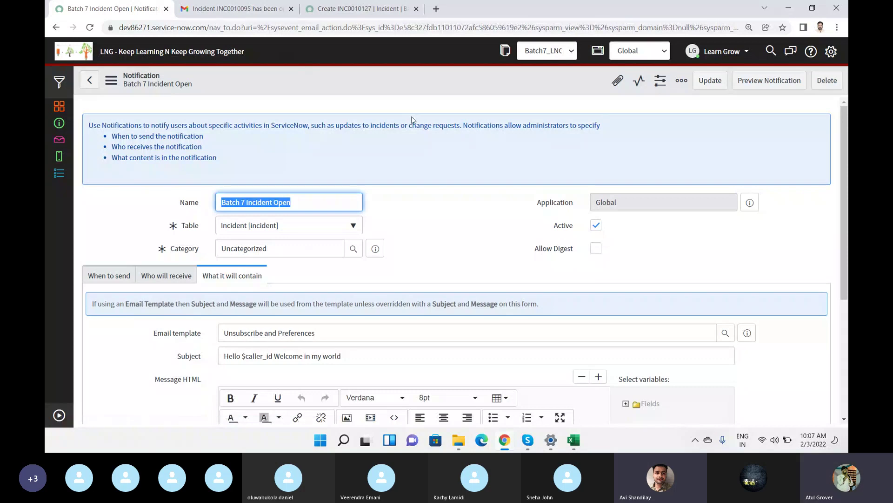
{"action": "left_click_drag", "start_coordinate": [842, 119], "coordinate": [848, 222]}
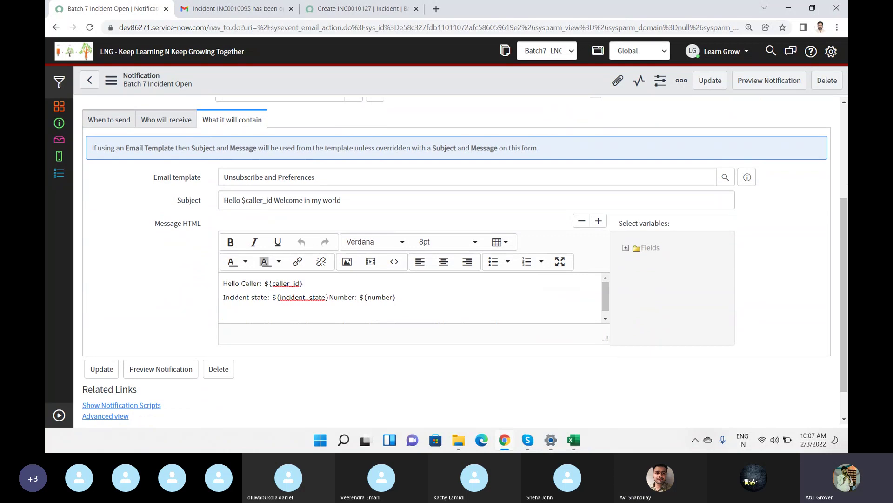
{"action": "left_click_drag", "start_coordinate": [843, 231], "coordinate": [842, 132]}
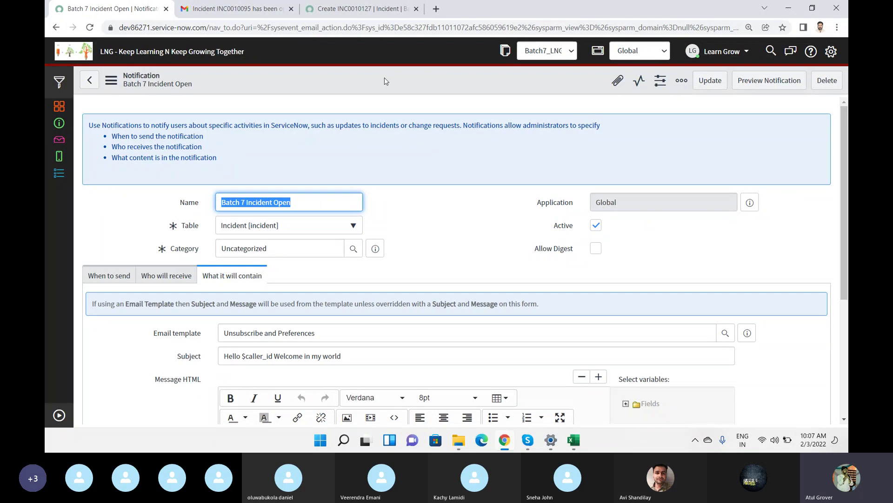
Step: Load a fresh incident form and set Caller to Learn Grow
{"action": "left_click", "coordinate": [365, 7]}
{"action": "left_click", "coordinate": [325, 22]}
{"action": "key", "text": "Return"}
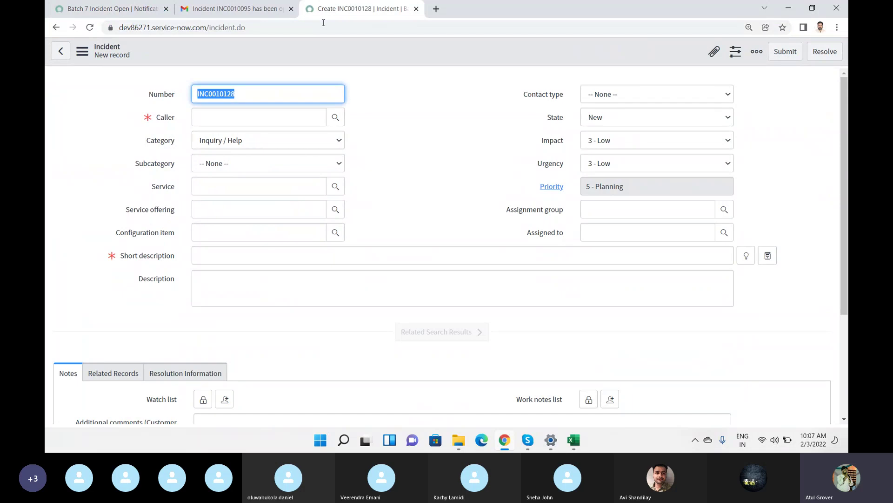
{"action": "left_click", "coordinate": [262, 118]}
{"action": "type", "text": "learn"}
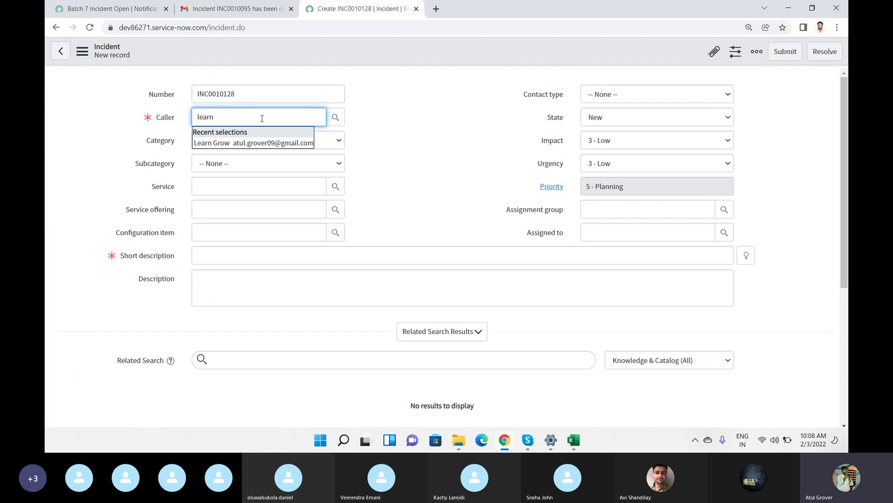
{"action": "left_click", "coordinate": [260, 143]}
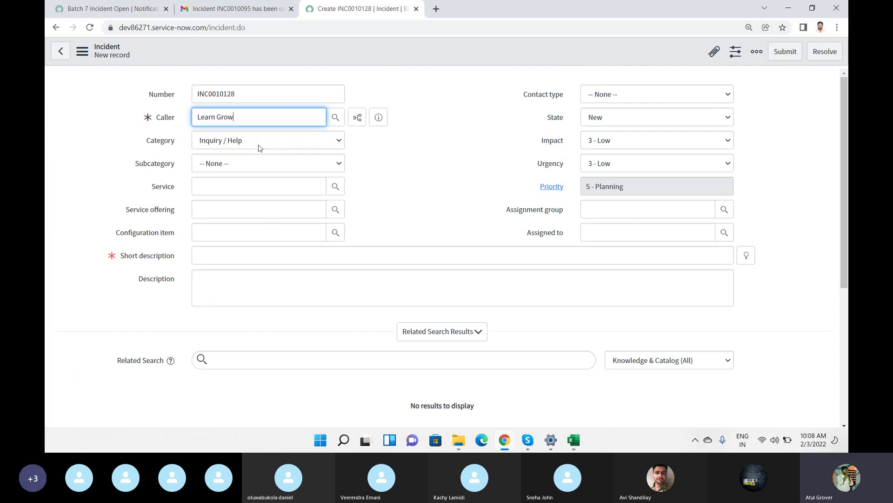
Step: Enter "Hahahhahahahahhaha" as Short description and "hahahahahah" as Description, and set Urgency to 1 - High
{"action": "left_click", "coordinate": [232, 254]}
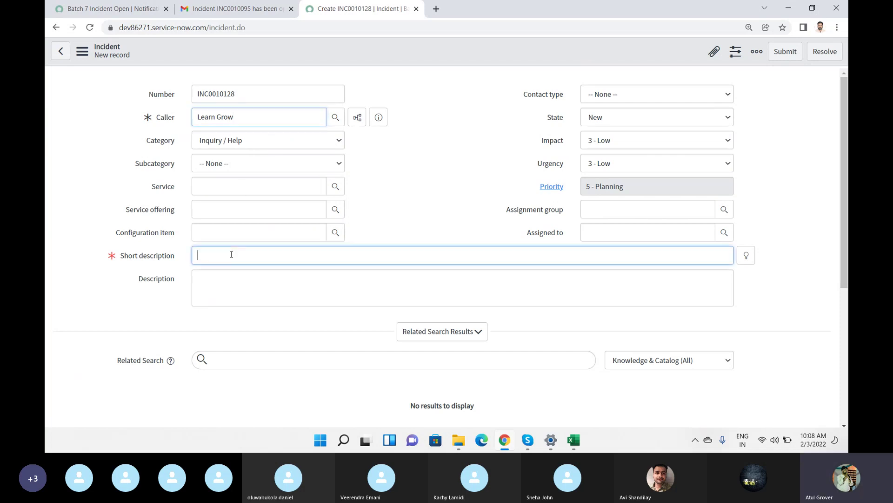
{"action": "type", "text": "Hahahhahahahahhaha"}
{"action": "left_click", "coordinate": [217, 298]}
{"action": "type", "text": "hahahahahah"}
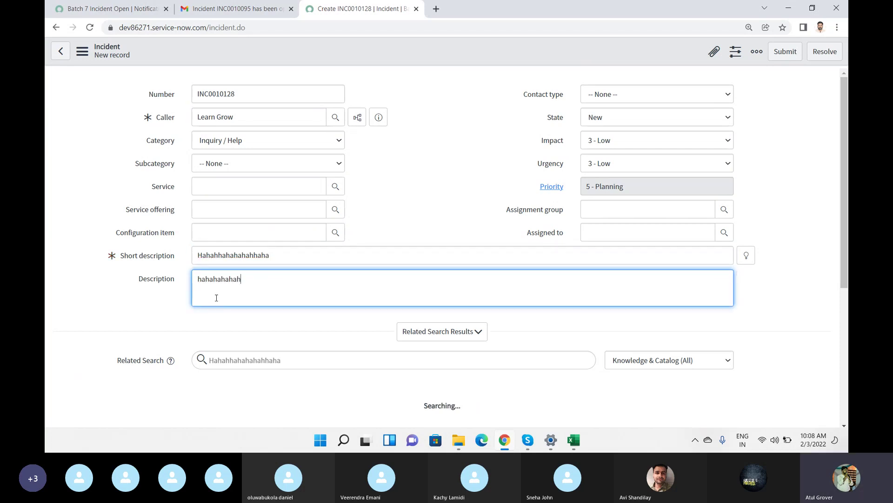
{"action": "left_click", "coordinate": [635, 163]}
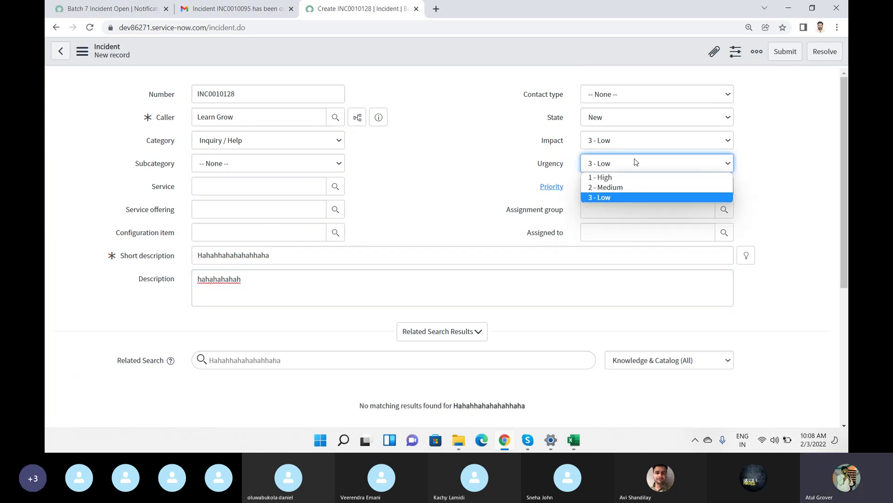
{"action": "left_click", "coordinate": [619, 181]}
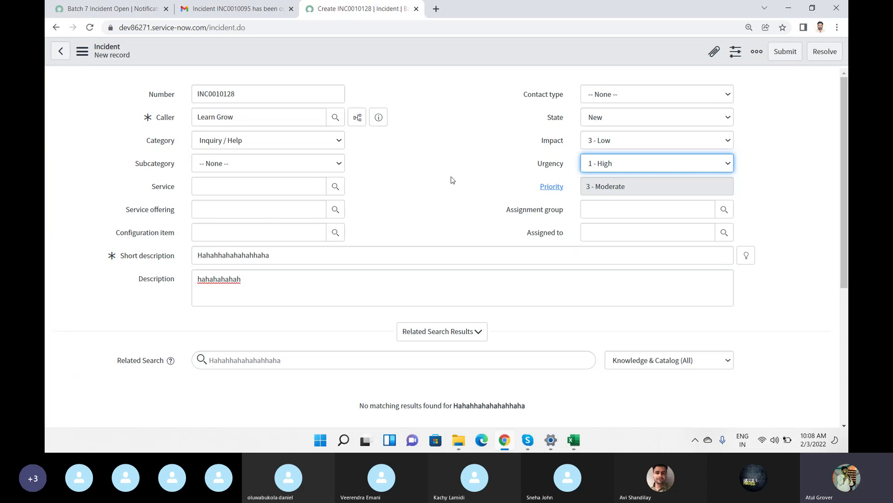
Step: Return to the "Batch 7 Incident Open" notification and review its recipient users, groups and user/group fields
{"action": "left_click", "coordinate": [109, 9]}
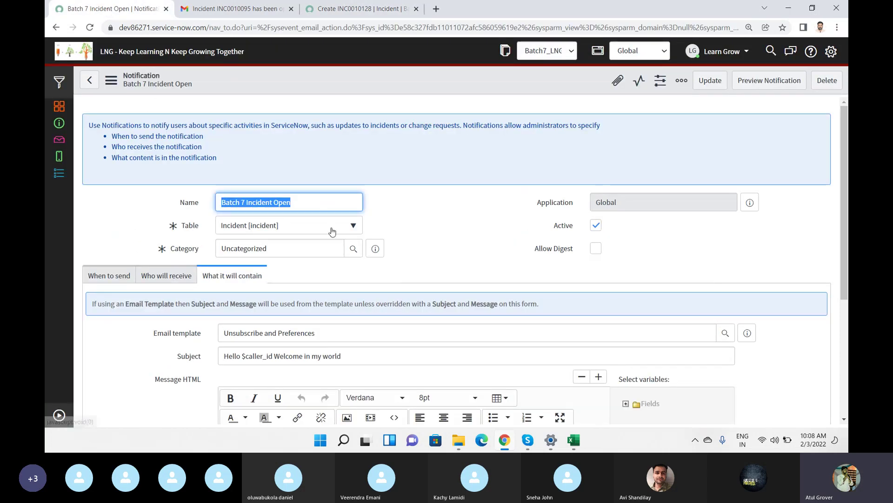
{"action": "left_click", "coordinate": [170, 278]}
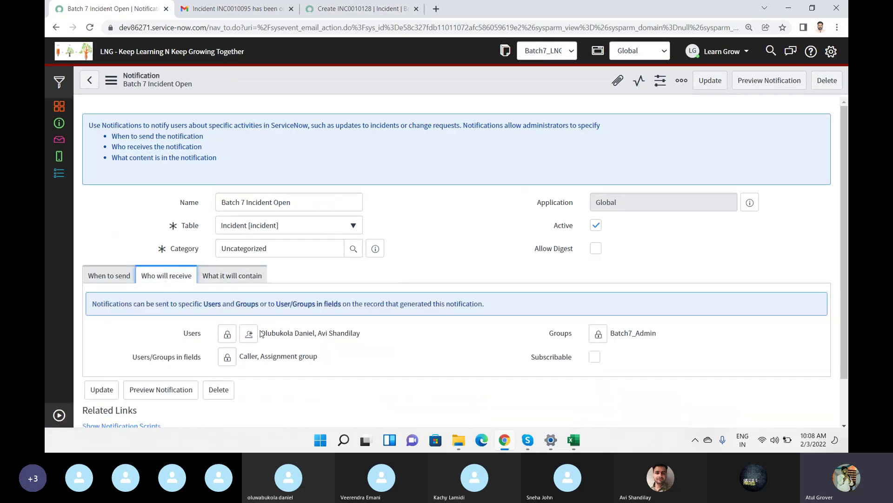
{"action": "left_click_drag", "start_coordinate": [266, 333], "coordinate": [377, 329]}
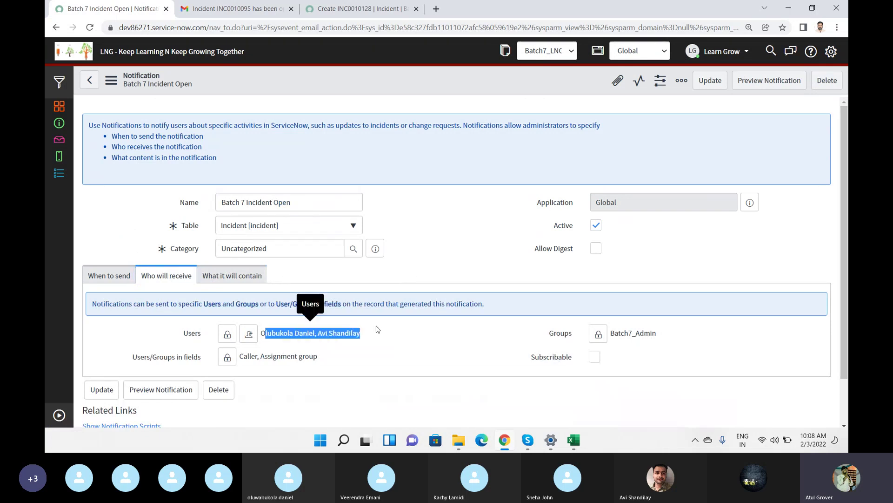
{"action": "left_click", "coordinate": [615, 332]}
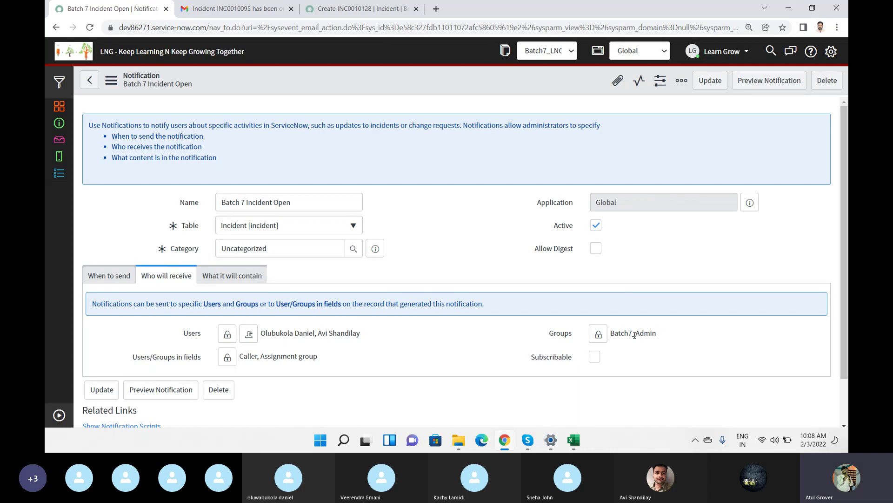
{"action": "double_click", "coordinate": [249, 357]}
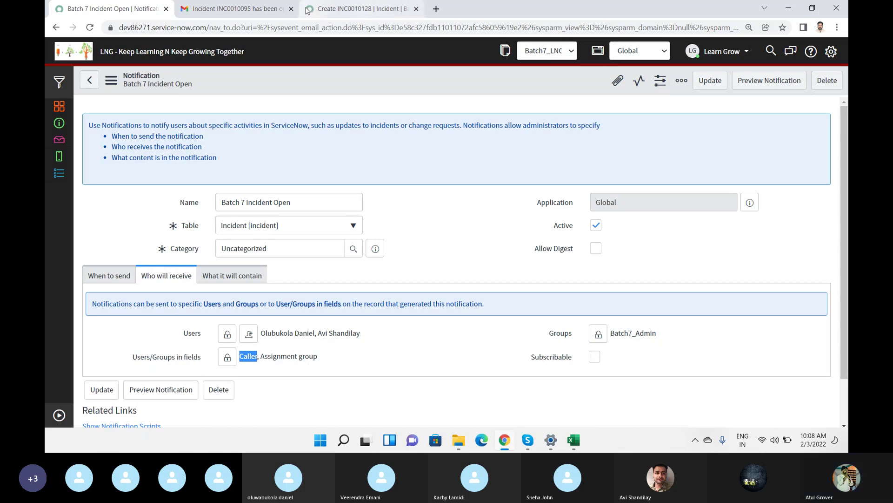
Step: Set the new incident's Assignment group to Incident Management and save the record
{"action": "left_click", "coordinate": [346, 10]}
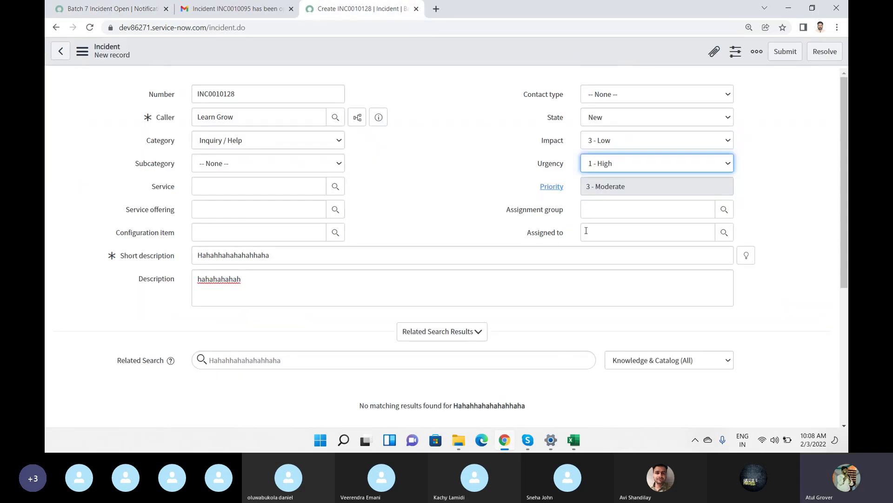
{"action": "left_click", "coordinate": [609, 213]}
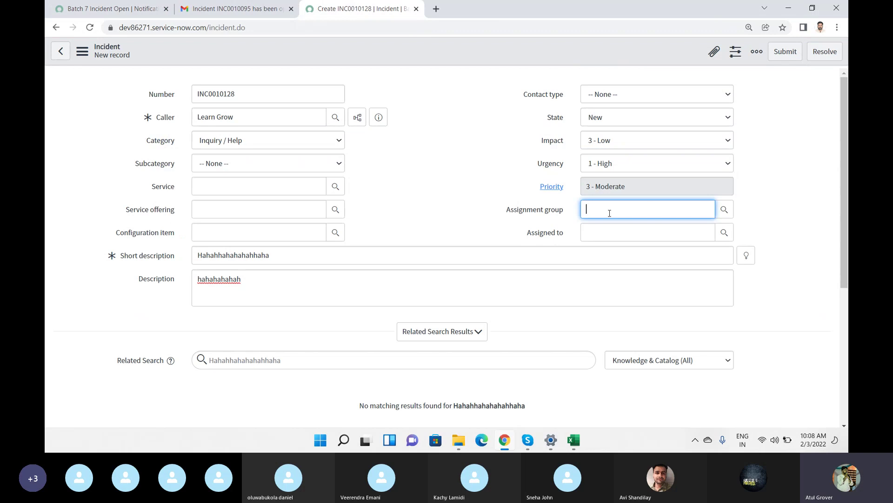
{"action": "type", "text": "ident Management"}
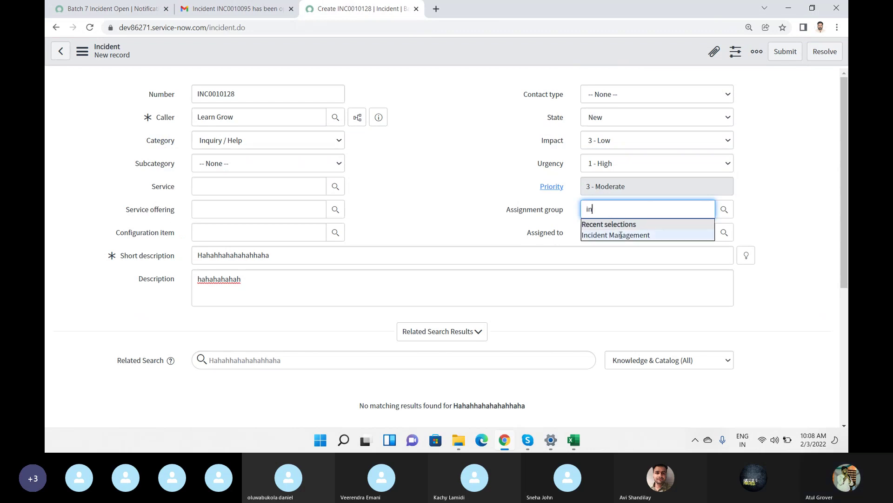
{"action": "left_click", "coordinate": [621, 234]}
{"action": "right_click", "coordinate": [428, 54]}
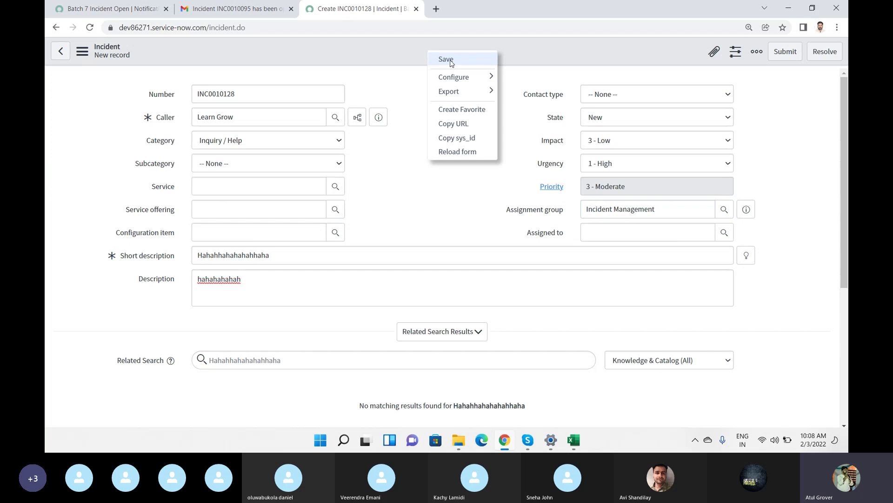
{"action": "left_click", "coordinate": [446, 59]}
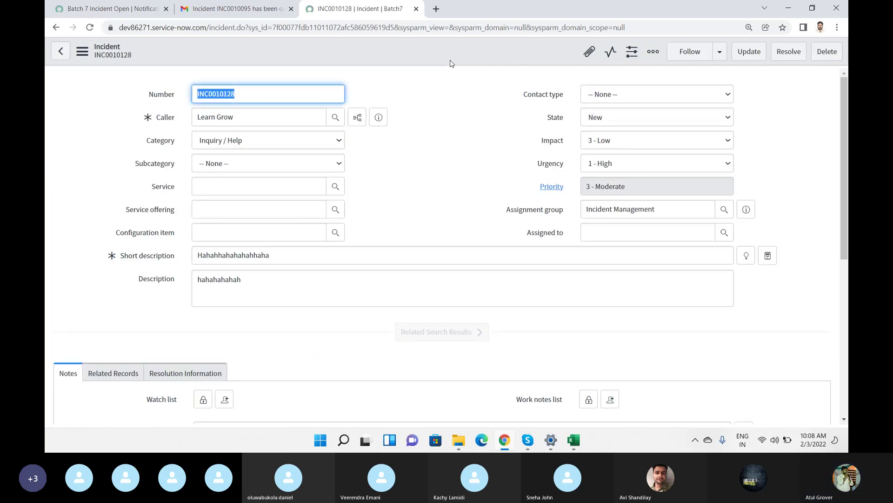
Step: Switch to Gmail and reload the inbox to check for the notification emails triggered by the new incident
{"action": "left_click", "coordinate": [228, 10]}
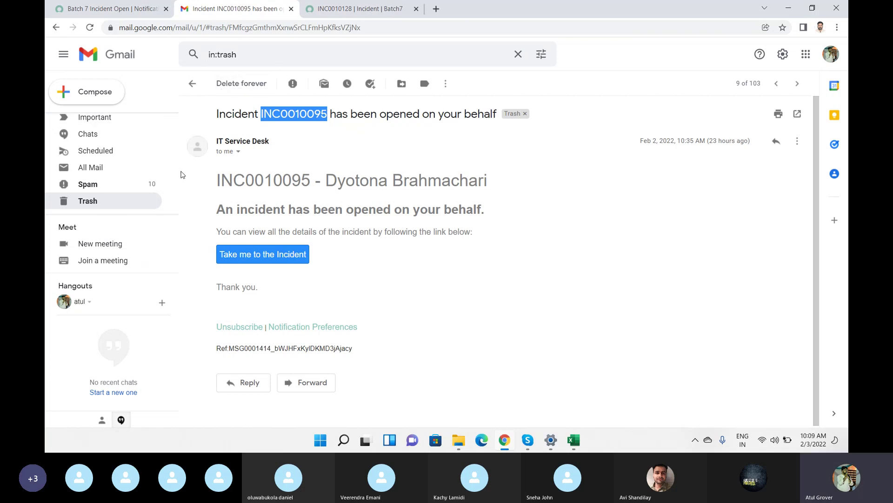
{"action": "scroll", "coordinate": [93, 140], "scroll_direction": "up", "scroll_amount": 3}
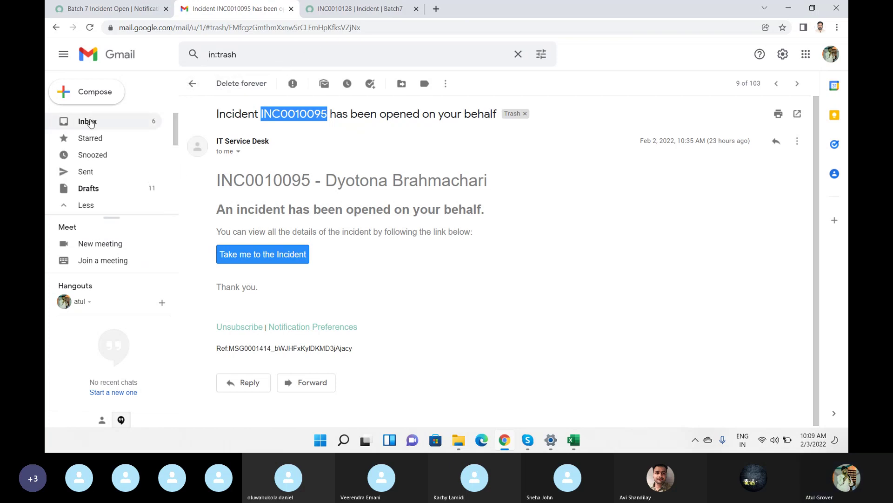
{"action": "left_click", "coordinate": [87, 121]}
{"action": "left_click", "coordinate": [291, 51]}
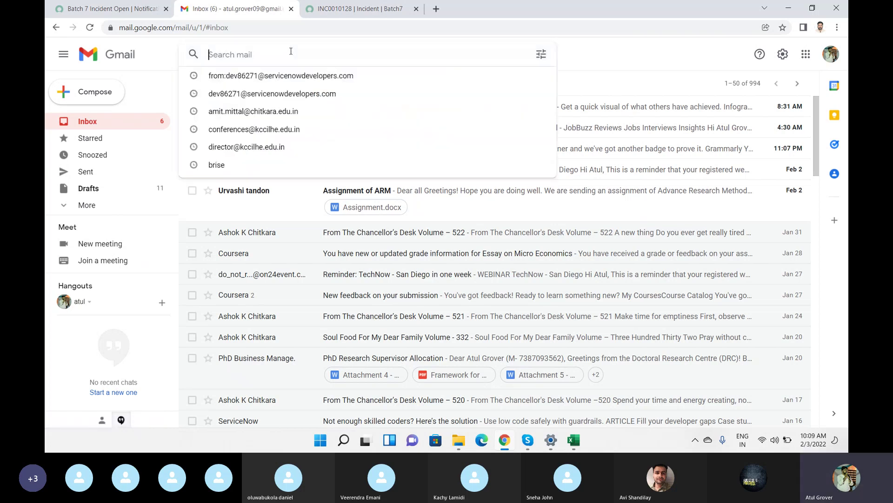
{"action": "left_click", "coordinate": [90, 28]}
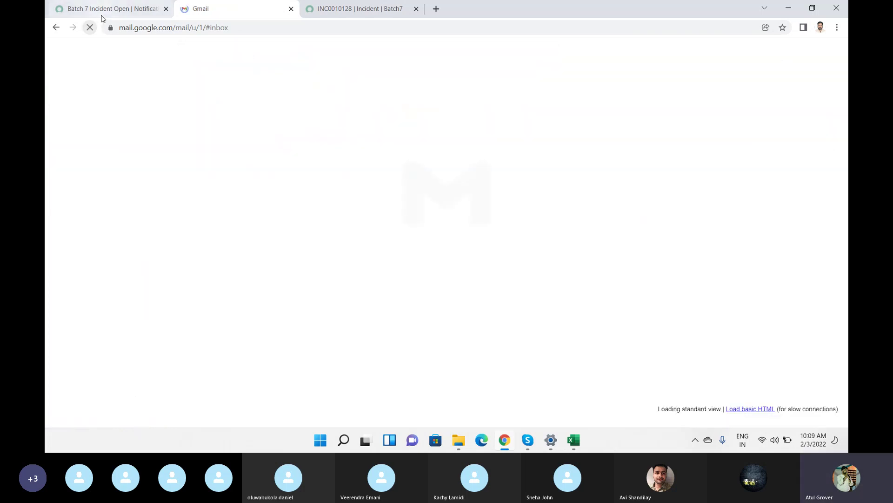
{"action": "left_click", "coordinate": [102, 9]}
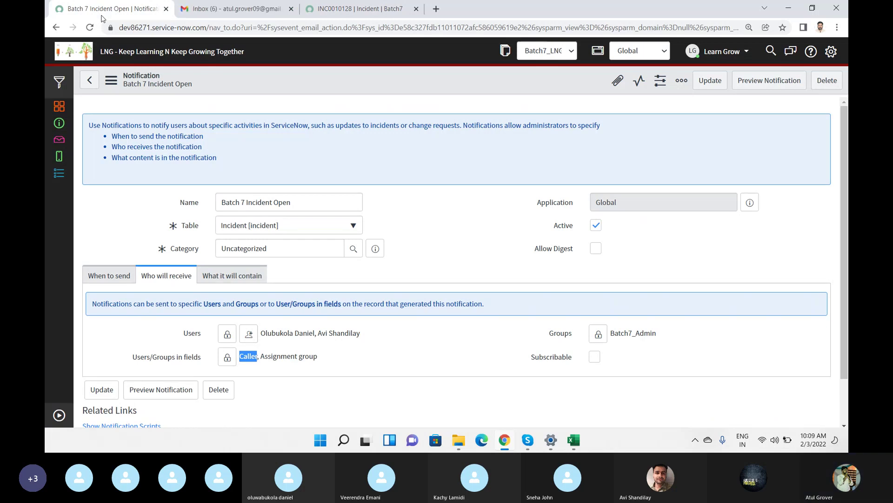
{"action": "left_click", "coordinate": [234, 10]}
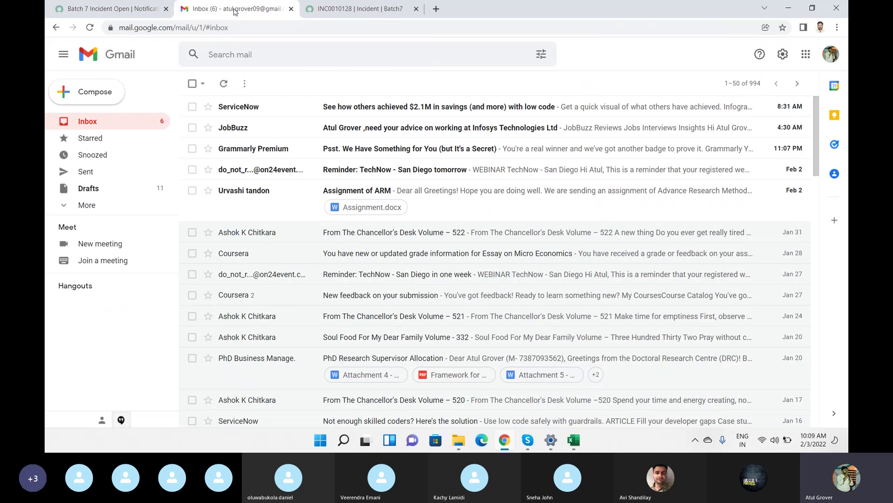
{"action": "left_click", "coordinate": [102, 10]}
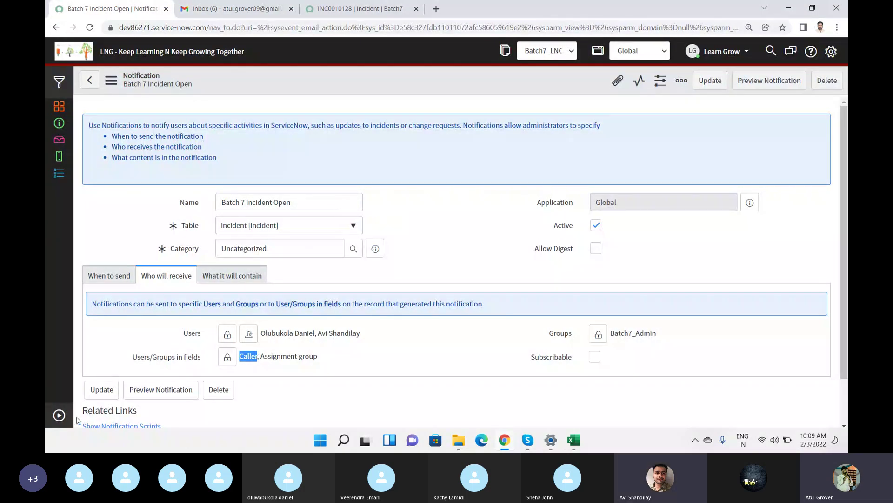
{"action": "left_click", "coordinate": [59, 415]}
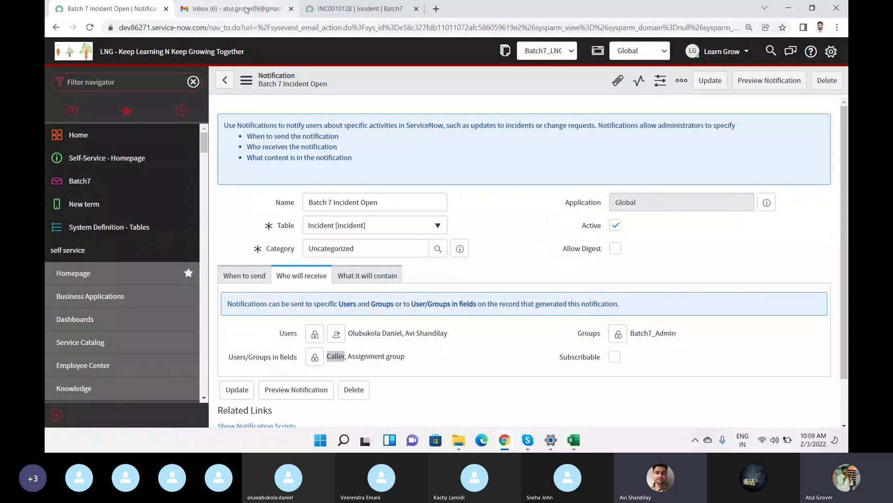
{"action": "left_click", "coordinate": [246, 9]}
{"action": "left_click", "coordinate": [219, 91]}
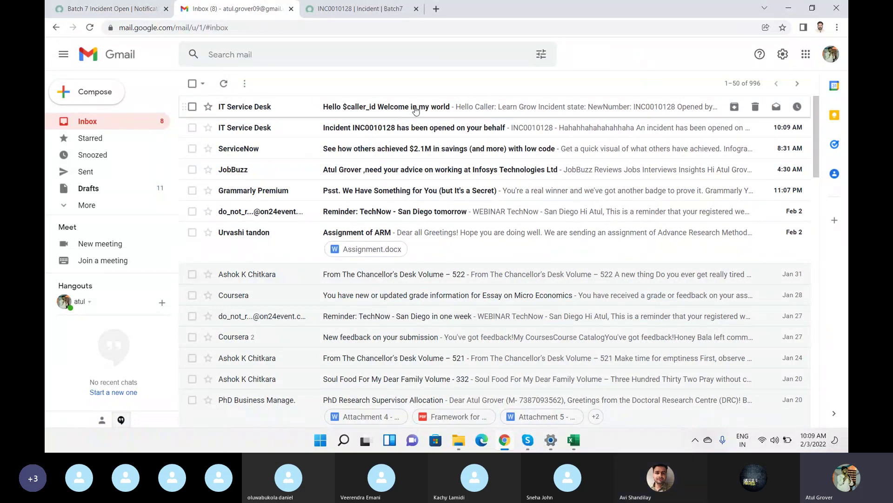
Step: Open the "Hello $caller_id Welcome in my world" email and compare its caller variable with the notification's Subject and Message HTML
{"action": "left_click", "coordinate": [421, 113]}
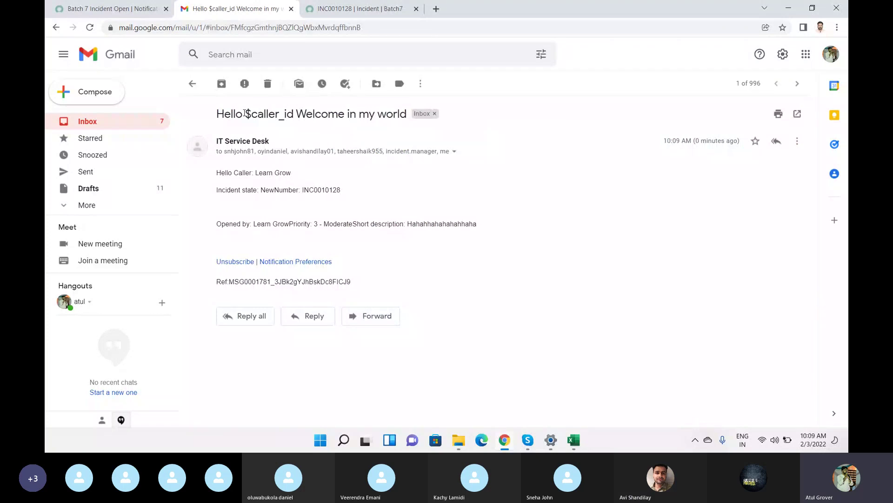
{"action": "left_click_drag", "start_coordinate": [245, 113], "coordinate": [294, 114]}
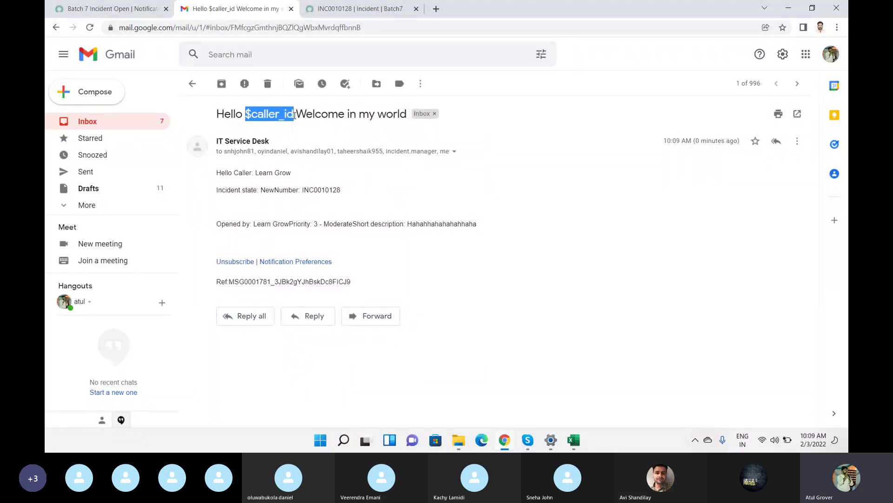
{"action": "left_click", "coordinate": [125, 14]}
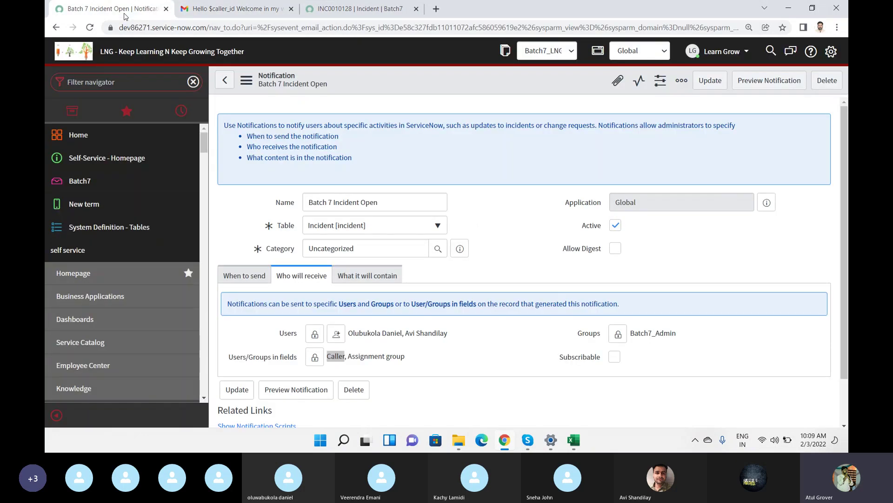
{"action": "left_click", "coordinate": [347, 276]}
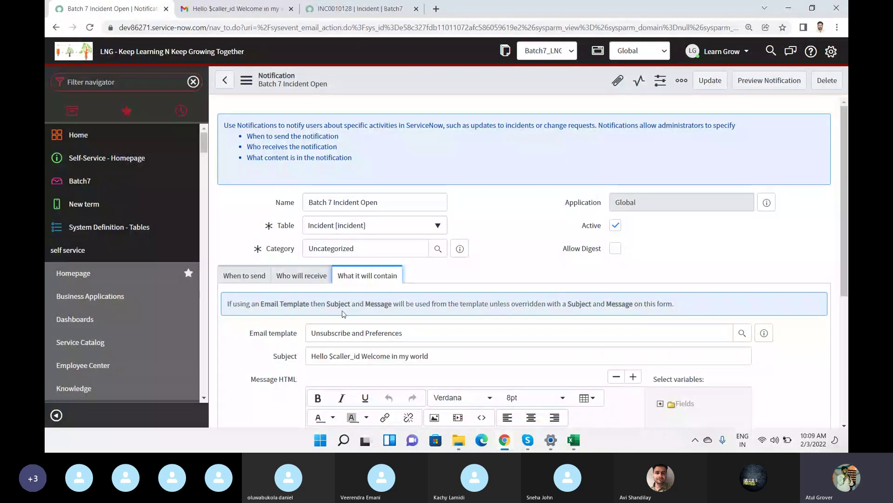
{"action": "left_click_drag", "start_coordinate": [330, 356], "coordinate": [357, 356]}
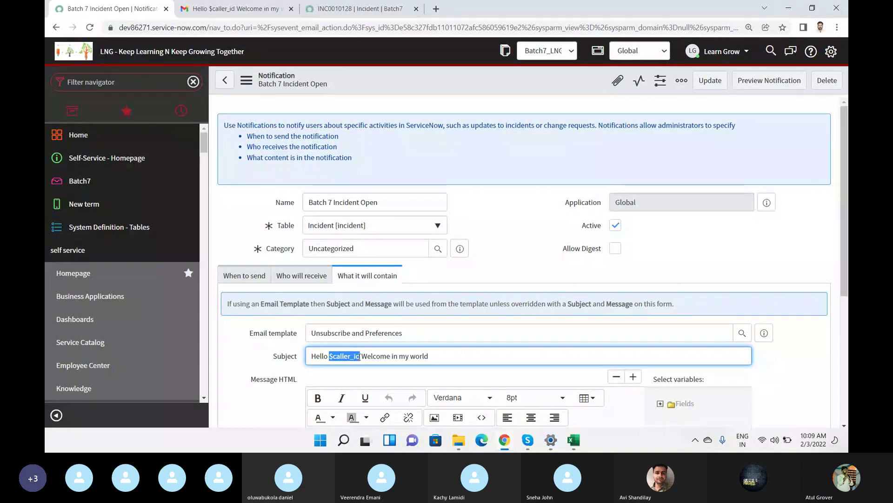
{"action": "scroll", "coordinate": [847, 302], "scroll_direction": "down", "scroll_amount": 1}
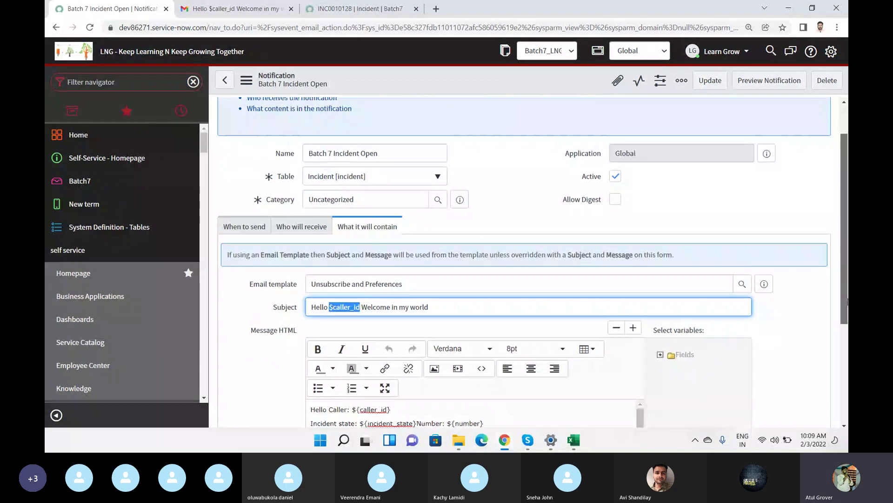
{"action": "scroll", "coordinate": [847, 301], "scroll_direction": "down", "scroll_amount": 1}
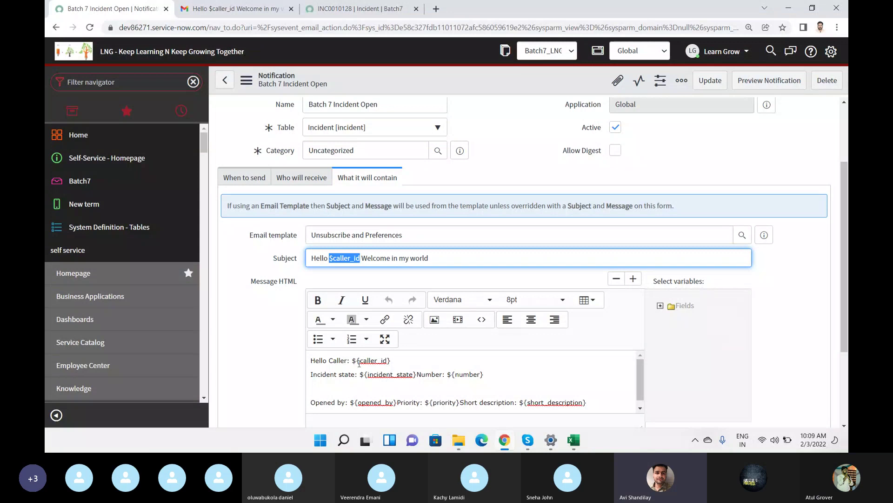
{"action": "left_click_drag", "start_coordinate": [352, 360], "coordinate": [391, 361]}
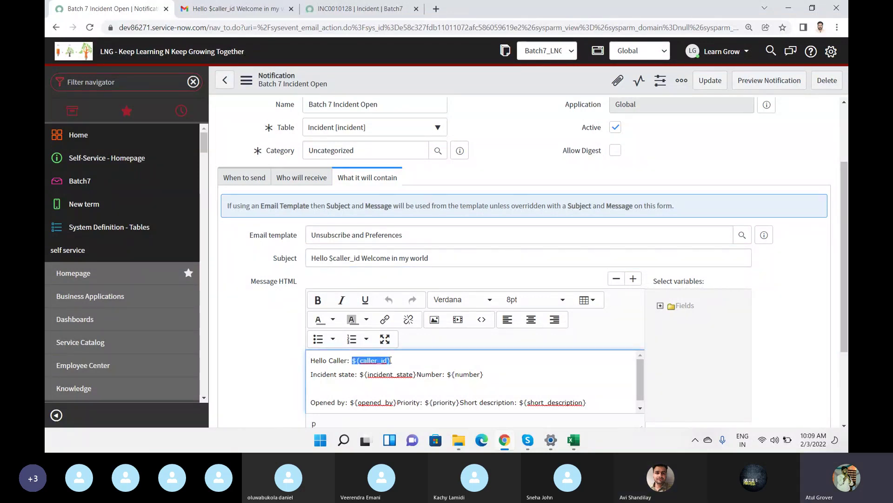
Step: Return to the received email in Gmail and examine its recipient details
{"action": "left_click", "coordinate": [258, 10]}
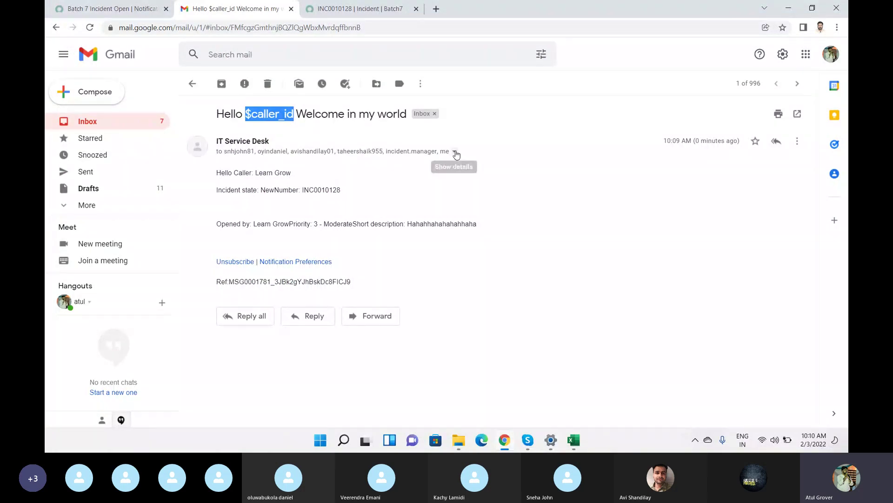
{"action": "left_click", "coordinate": [455, 152]}
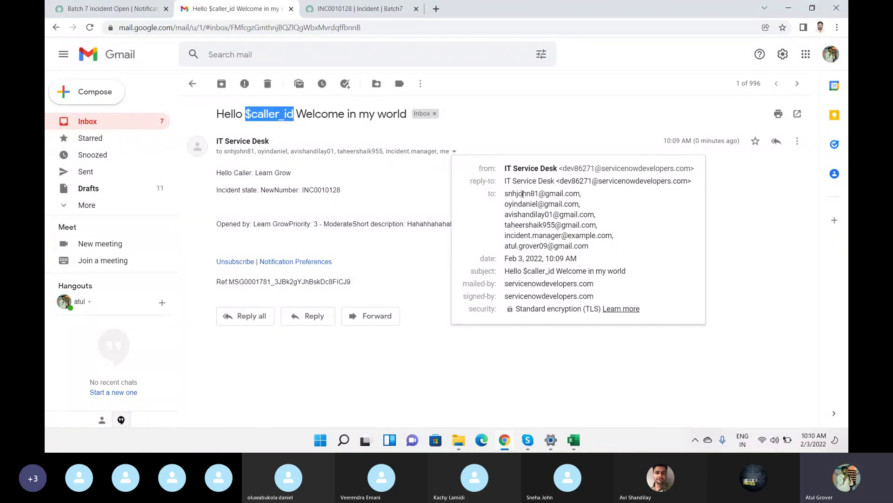
{"action": "mouse_move", "coordinate": [523, 201]}
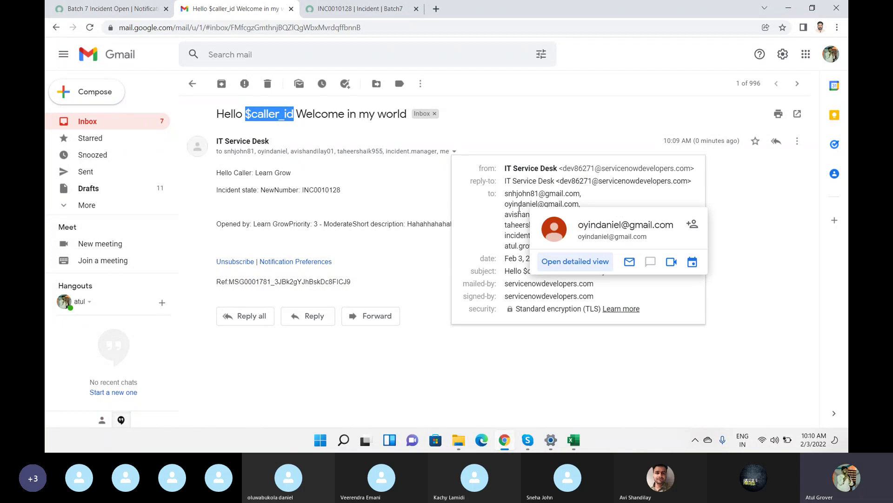
{"action": "mouse_move", "coordinate": [513, 216]}
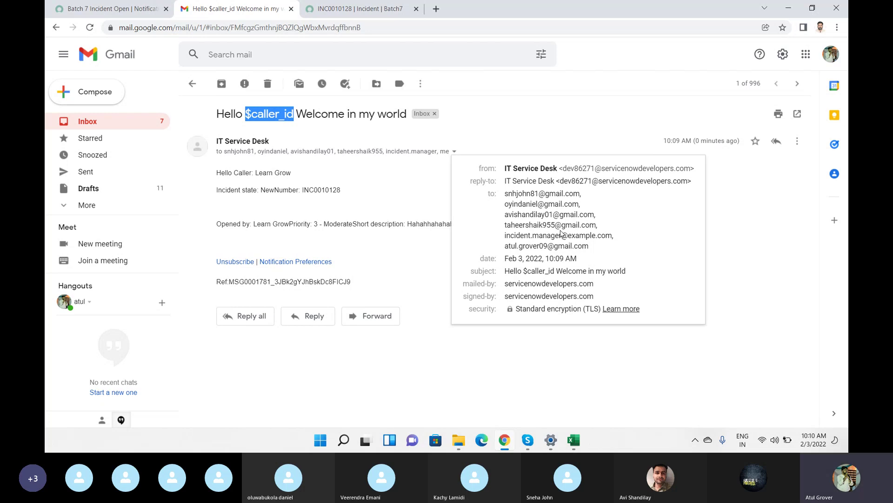
{"action": "left_click", "coordinate": [314, 208]}
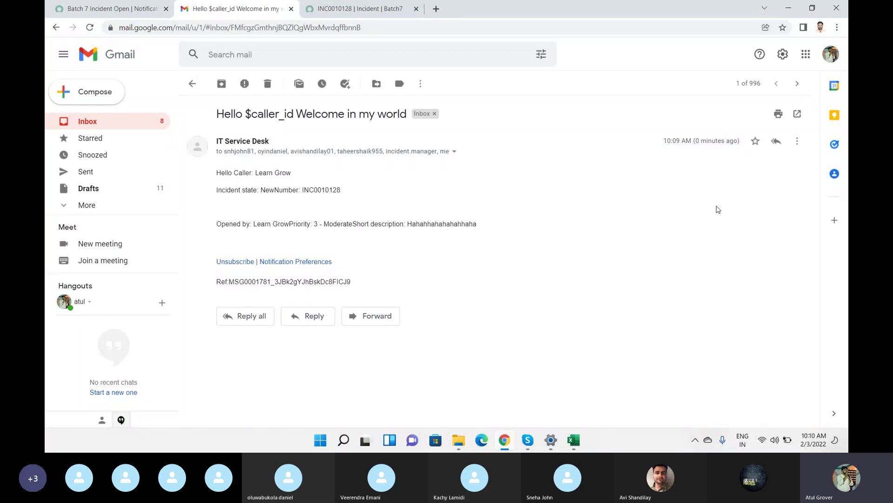
Step: Reply to all recipients of the notification email with "Welcome in Gang" followed by the new member's first name, and send it
{"action": "left_click", "coordinate": [777, 141]}
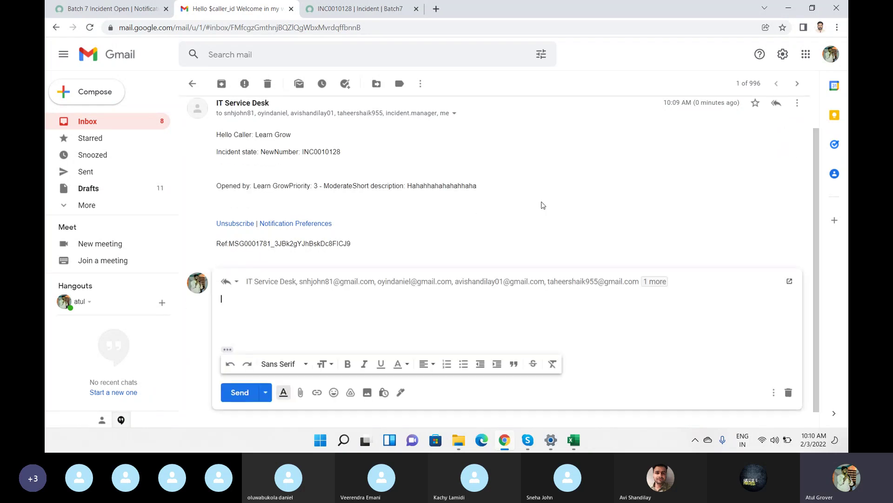
{"action": "type", "text": "Welcome in Gang"}
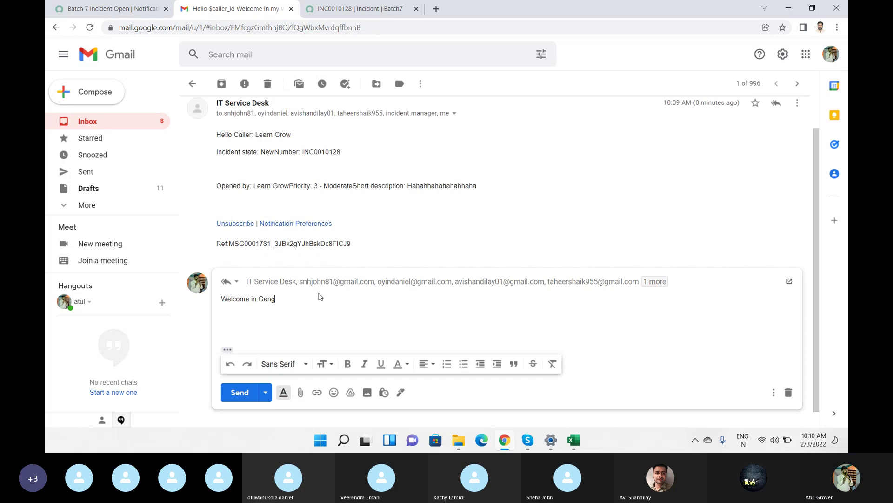
{"action": "type", "text": " Taheer."}
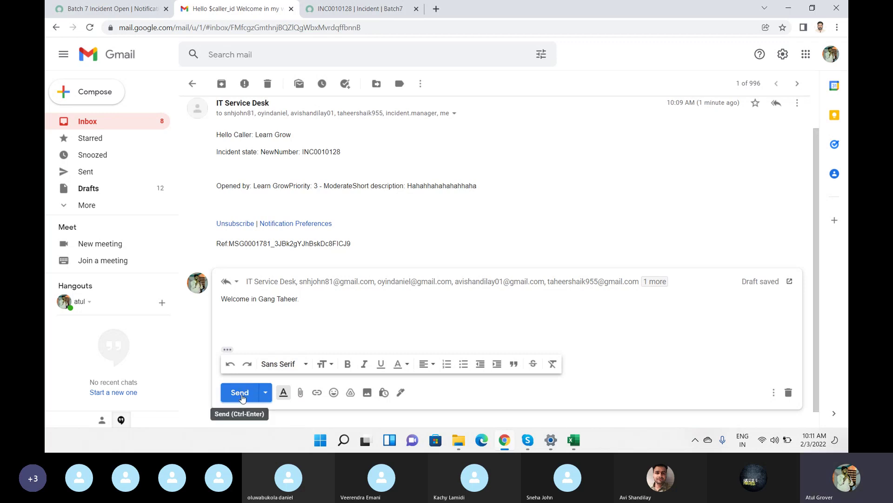
{"action": "left_click", "coordinate": [240, 392]}
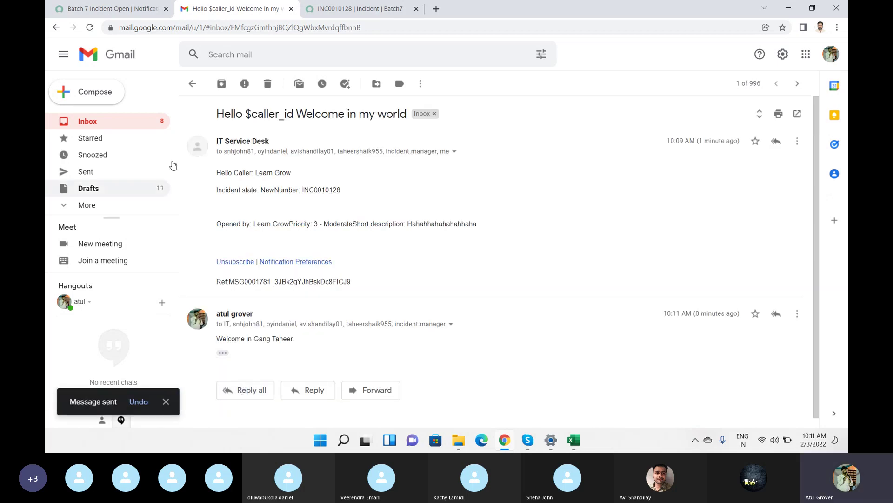
Step: Return to incident INC0010128 in ServiceNow, reload the form and expand the "Hello $caller_id Welcome in my world" email in its activities
{"action": "left_click", "coordinate": [134, 9]}
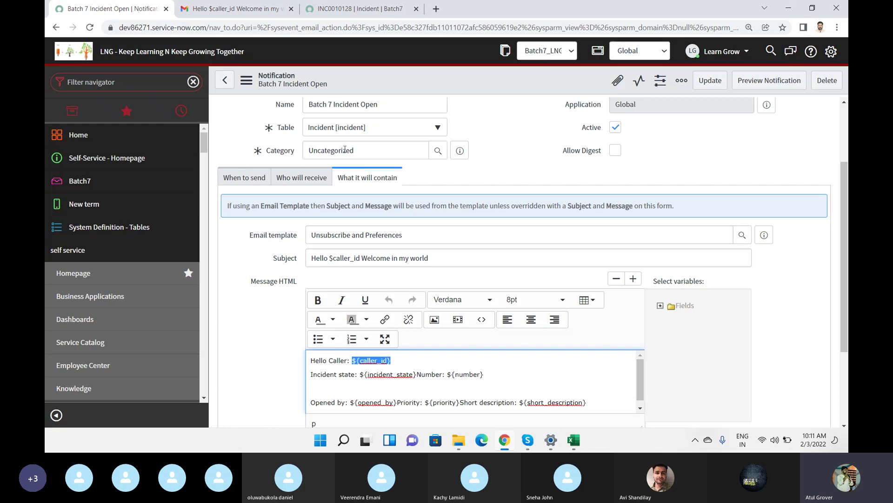
{"action": "left_click", "coordinate": [360, 11]}
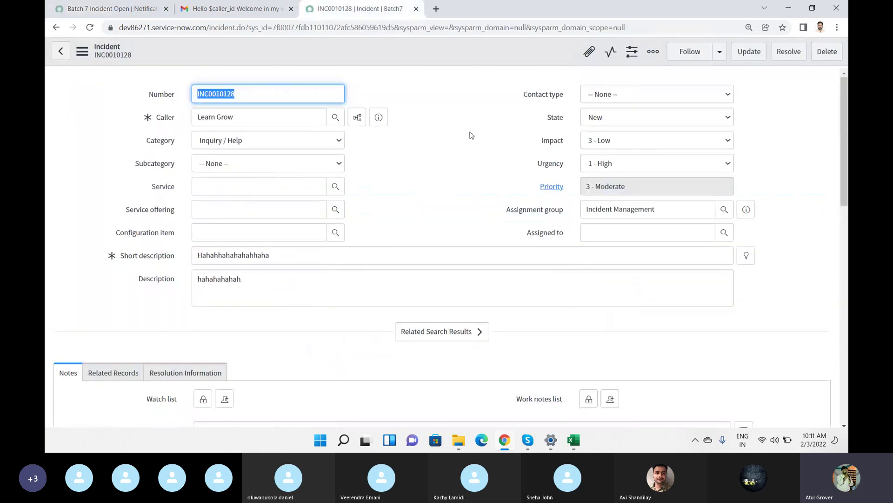
{"action": "left_click_drag", "start_coordinate": [846, 139], "coordinate": [846, 208]}
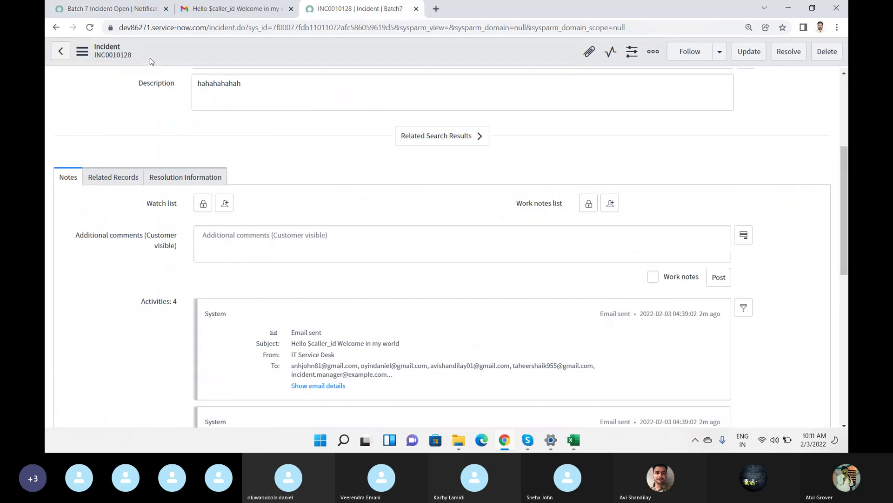
{"action": "right_click", "coordinate": [199, 58]}
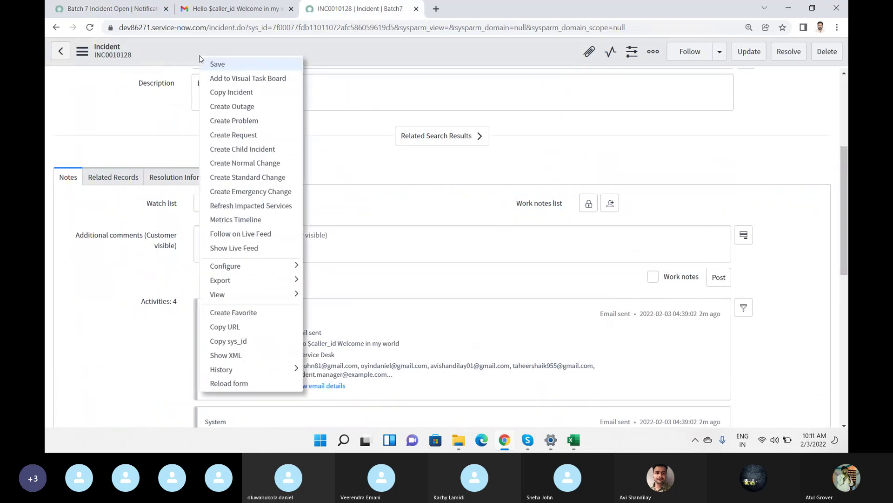
{"action": "left_click", "coordinate": [248, 384]}
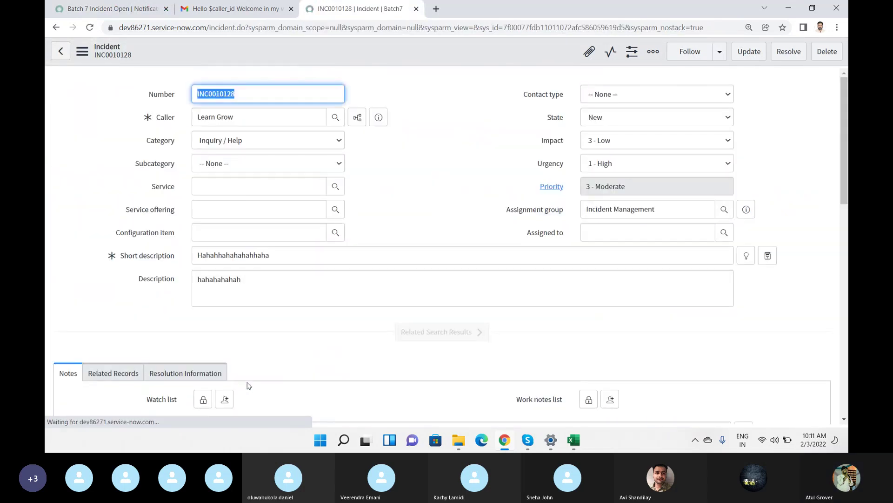
{"action": "left_click_drag", "start_coordinate": [844, 93], "coordinate": [845, 203]}
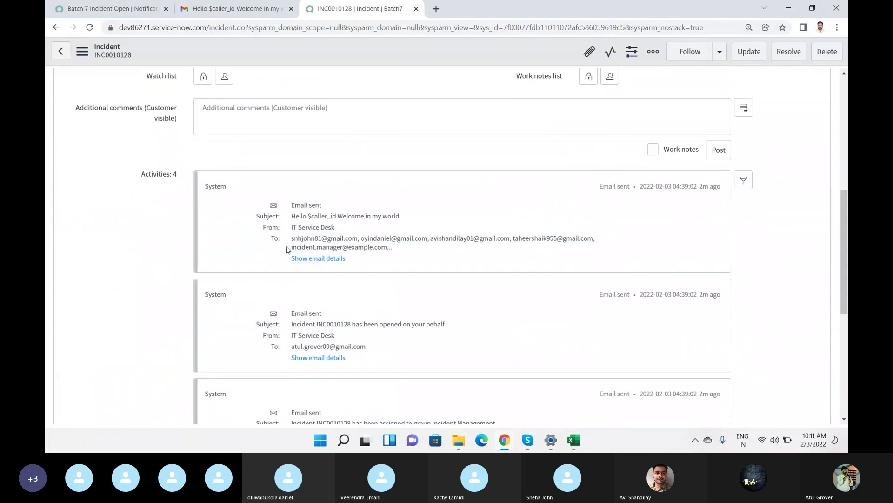
{"action": "left_click", "coordinate": [325, 261]}
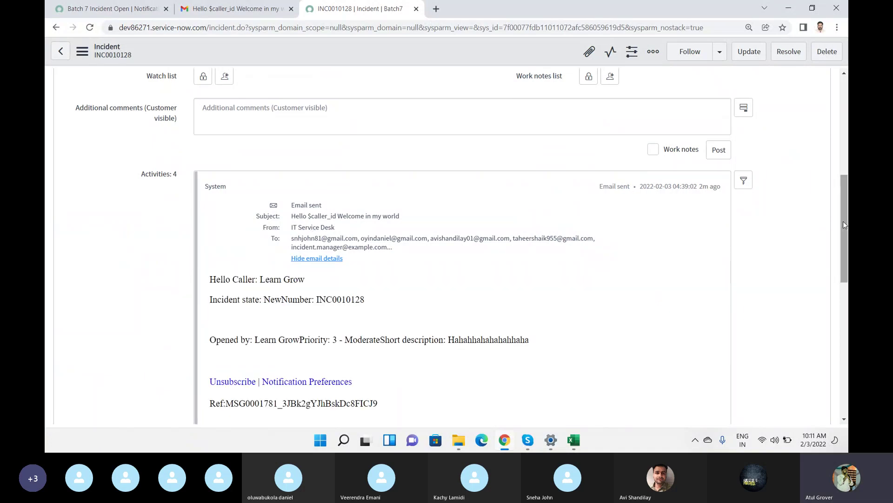
Step: Reload the incident form again to check its activities for the emailed reply, and expand the latest sent email's details
{"action": "left_click_drag", "start_coordinate": [843, 222], "coordinate": [847, 86]}
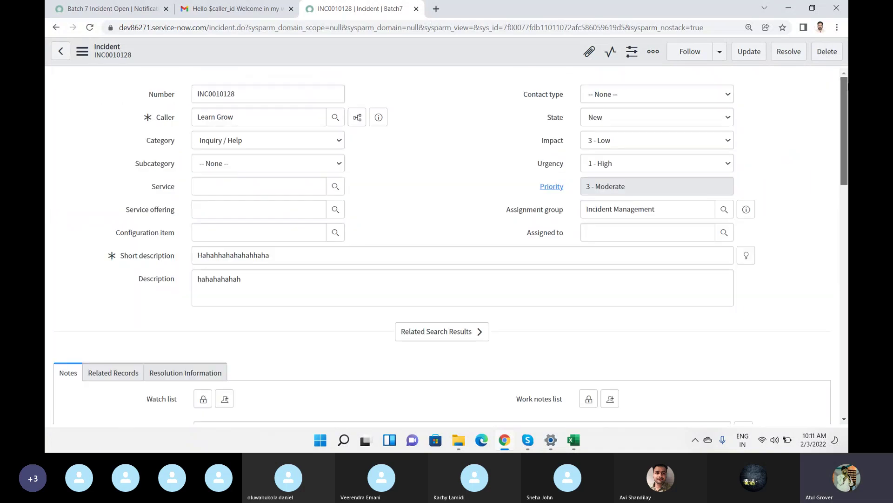
{"action": "right_click", "coordinate": [493, 50]}
{"action": "left_click", "coordinate": [526, 380]}
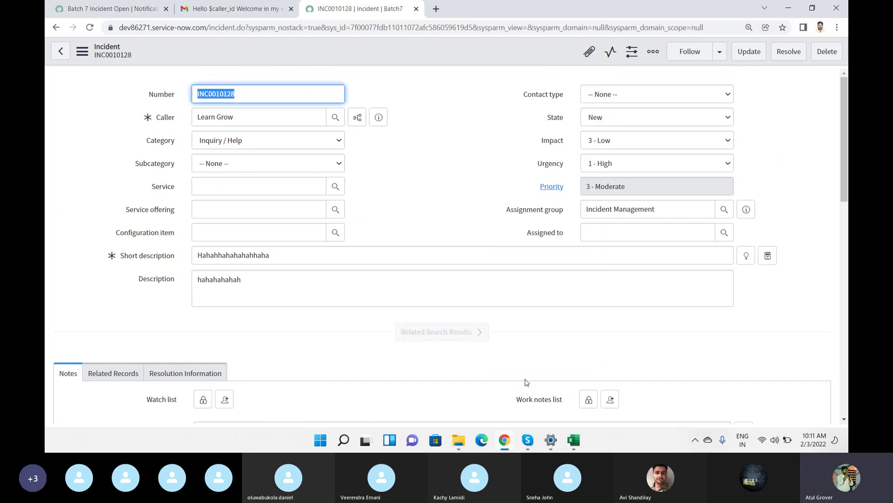
{"action": "left_click_drag", "start_coordinate": [845, 129], "coordinate": [844, 209]}
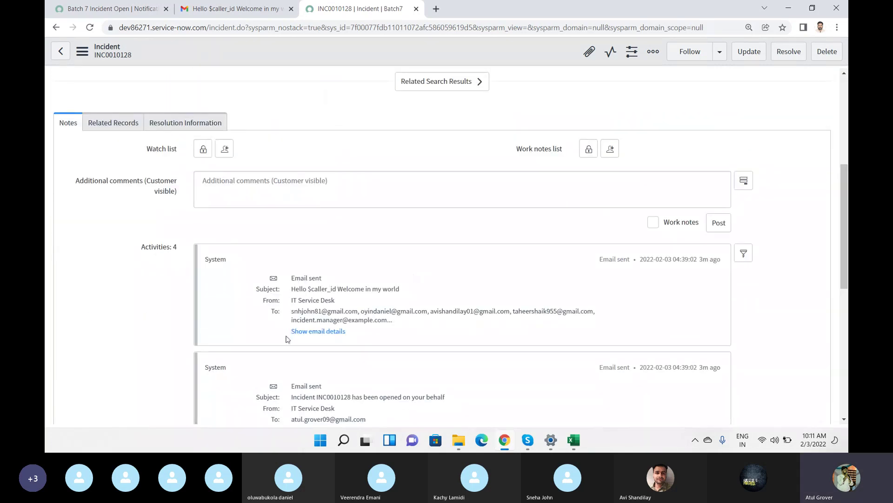
{"action": "left_click", "coordinate": [320, 332]}
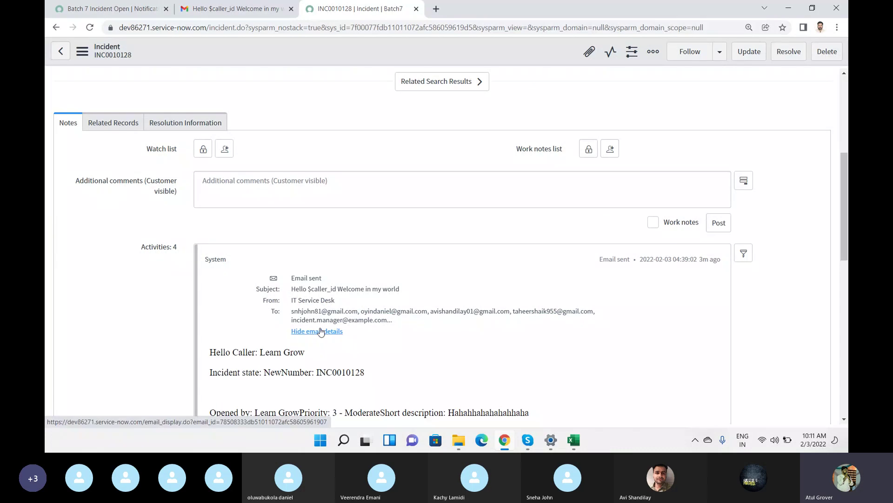
Step: Review the Batch 7 Incident Open notification's send conditions, recipients and message content
{"action": "left_click", "coordinate": [110, 9]}
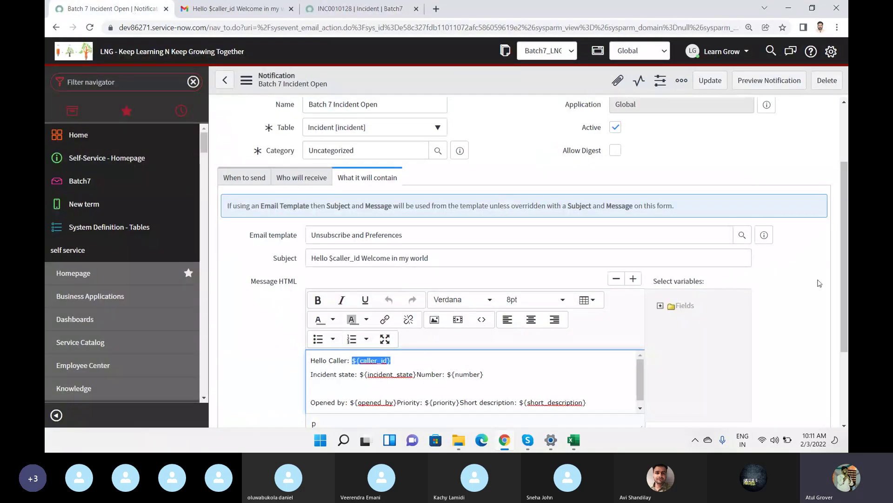
{"action": "scroll", "coordinate": [845, 190], "scroll_direction": "down", "scroll_amount": 3}
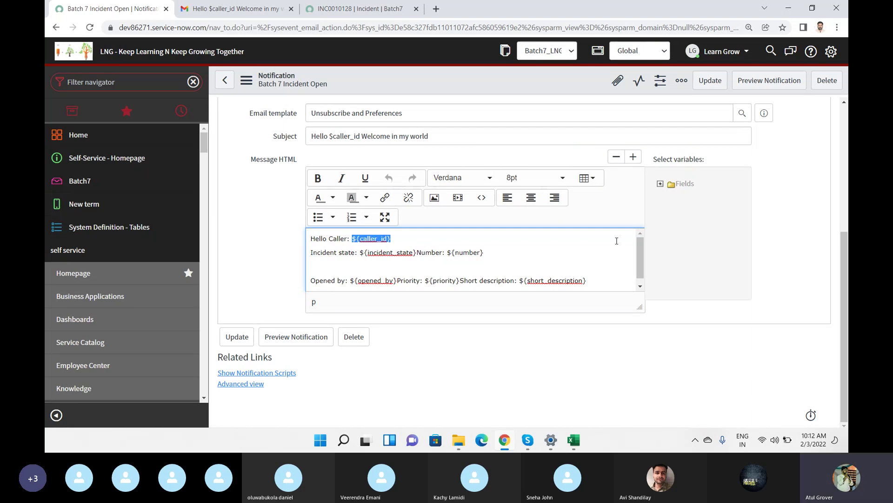
{"action": "scroll", "coordinate": [844, 247], "scroll_direction": "up", "scroll_amount": 3}
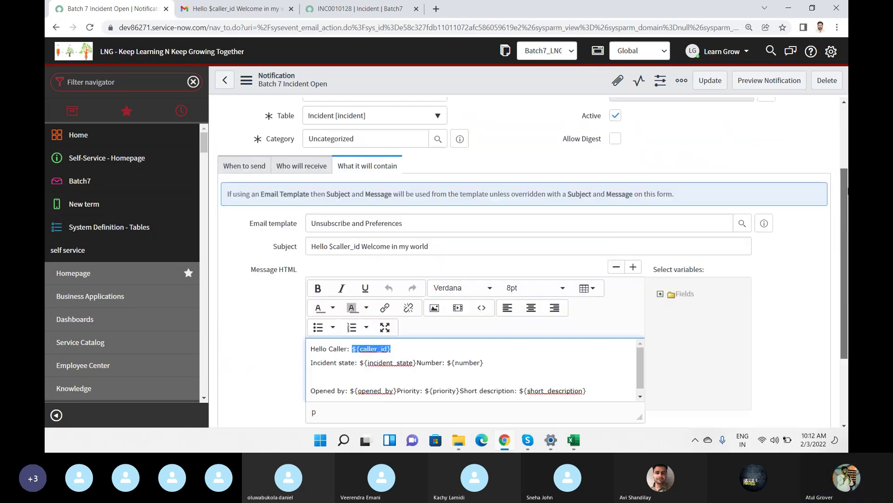
{"action": "left_click", "coordinate": [242, 168]}
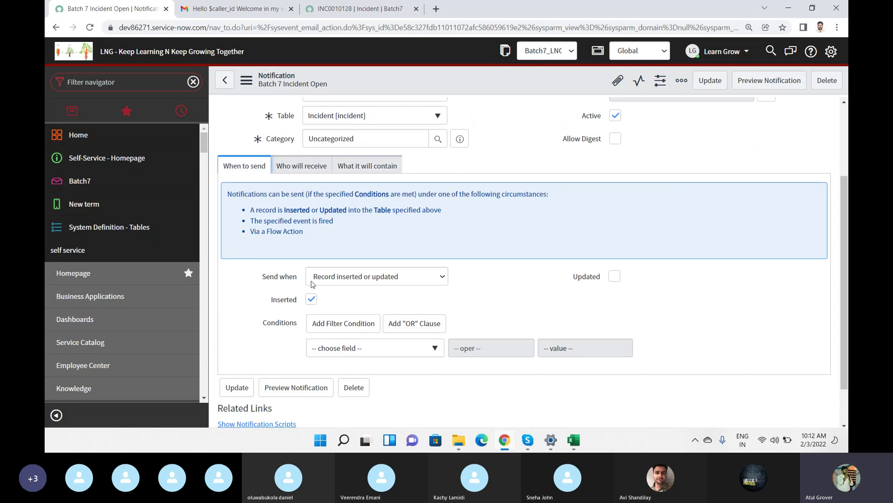
{"action": "left_click", "coordinate": [300, 167]}
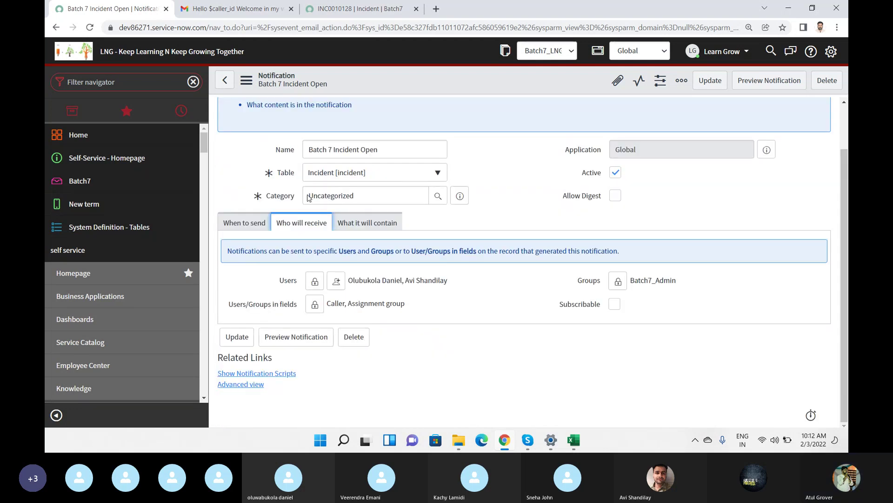
{"action": "left_click", "coordinate": [367, 222]}
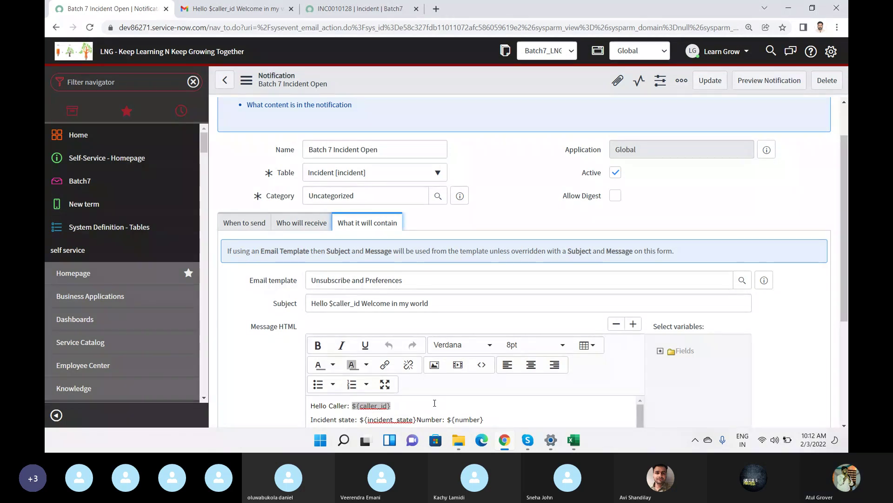
Step: Refresh incident INC0010128 once more and examine its related records and the full welcome email in its notes
{"action": "left_click", "coordinate": [353, 12]}
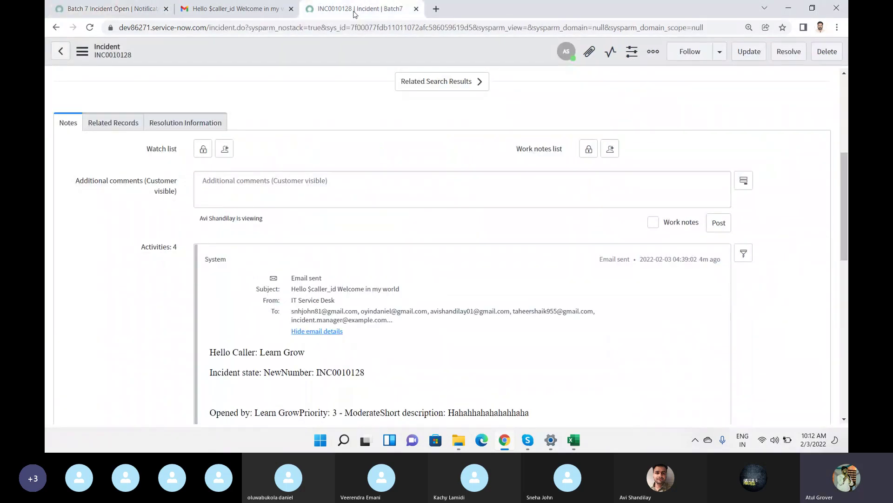
{"action": "right_click", "coordinate": [342, 54]}
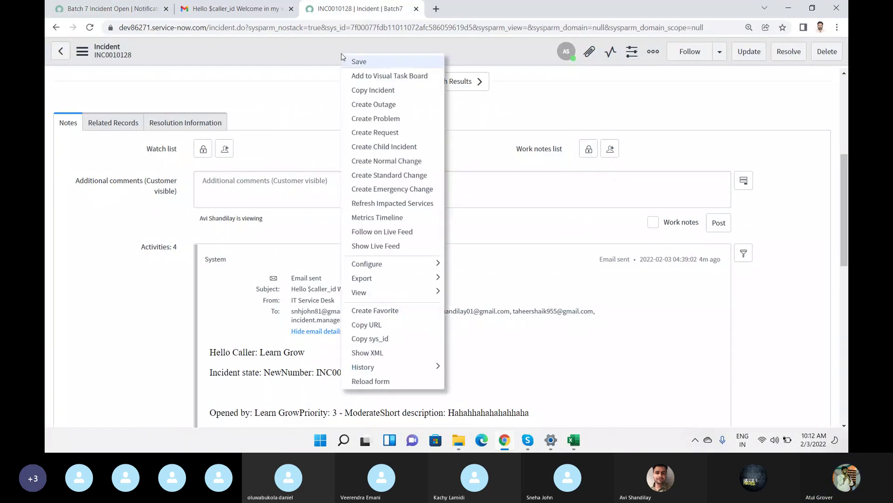
{"action": "left_click", "coordinate": [368, 381]}
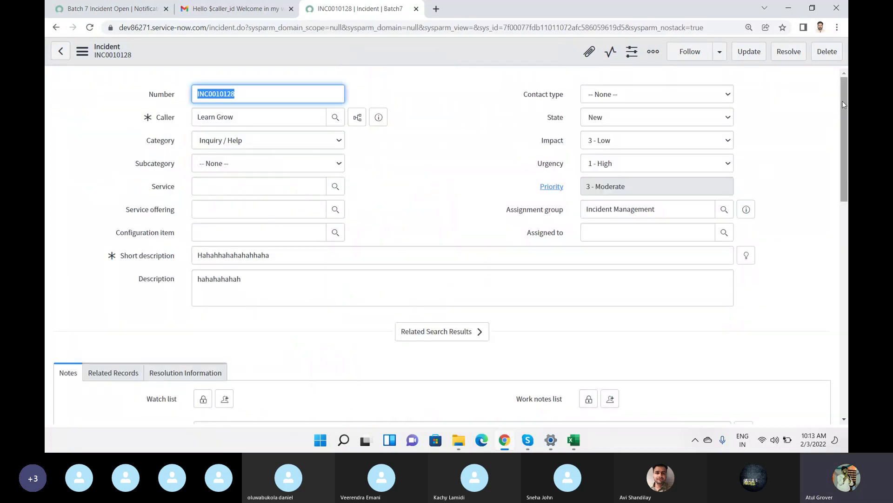
{"action": "left_click_drag", "start_coordinate": [845, 107], "coordinate": [846, 201]}
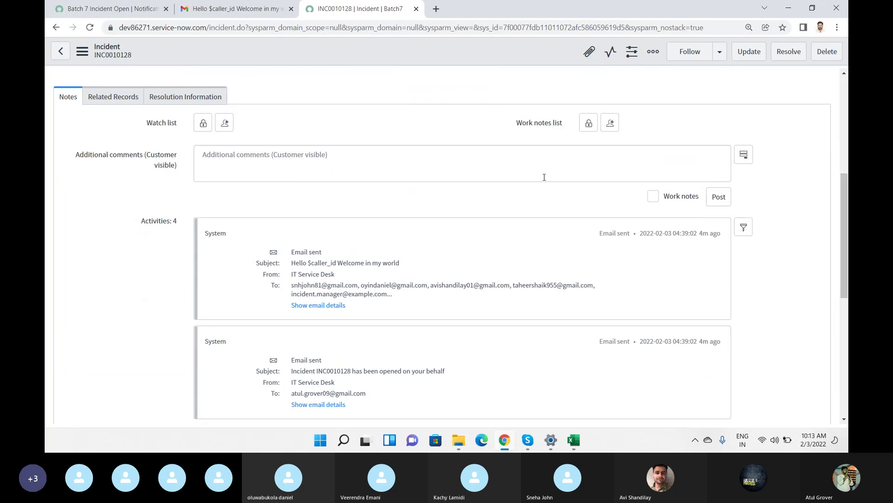
{"action": "left_click", "coordinate": [330, 307]}
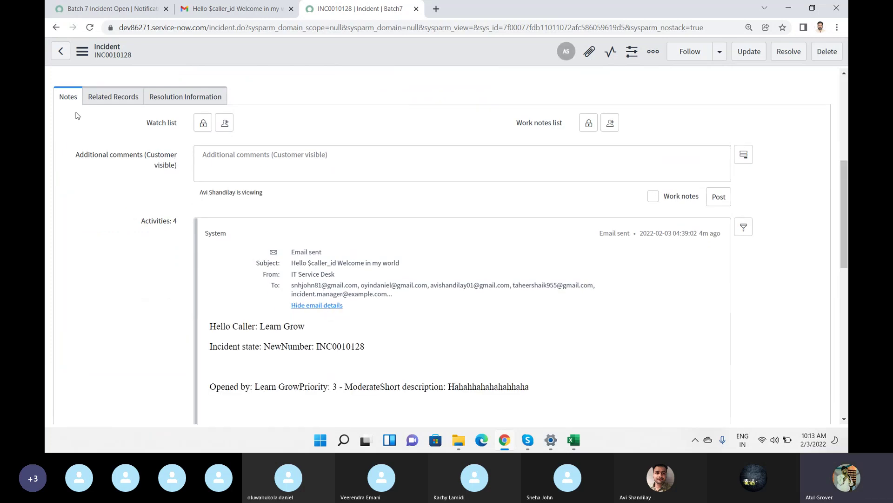
{"action": "left_click", "coordinate": [107, 96]}
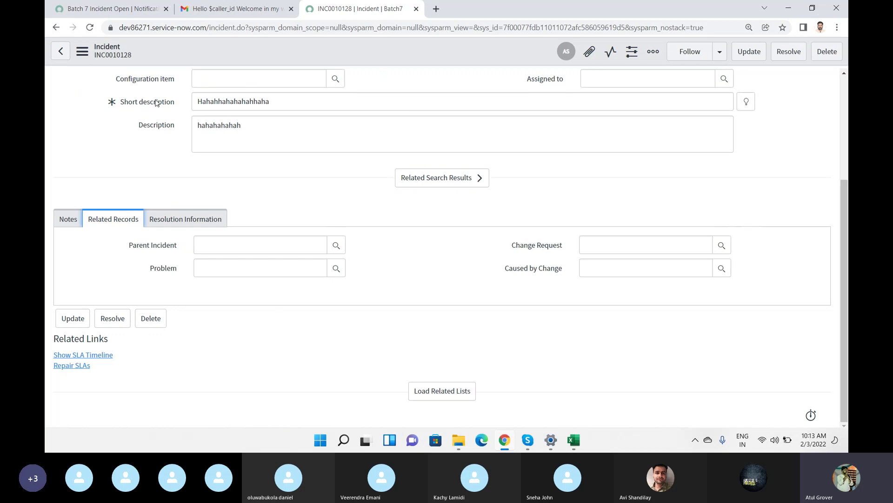
{"action": "left_click", "coordinate": [66, 222]}
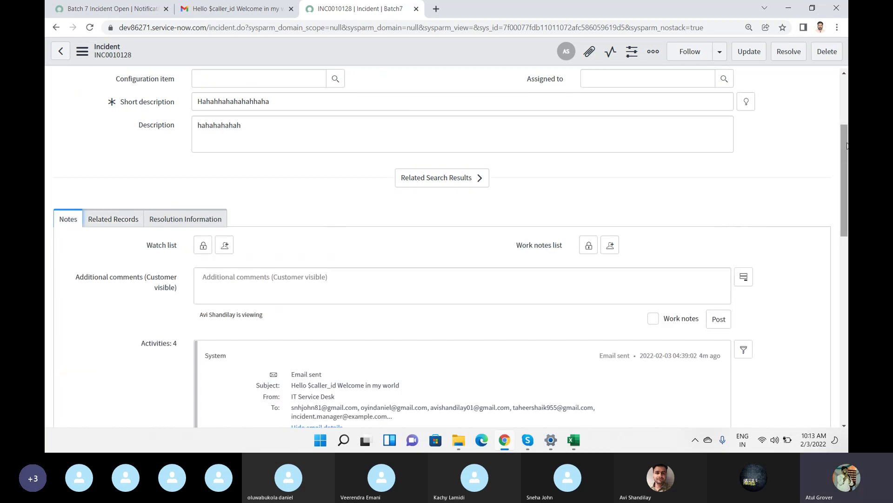
{"action": "left_click_drag", "start_coordinate": [843, 147], "coordinate": [848, 227]}
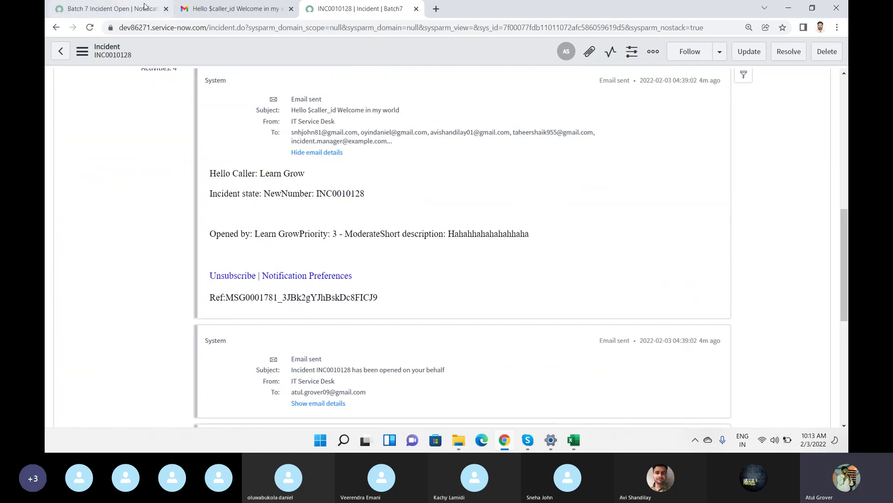
Step: Search the navigator for "email pro" and open the System Properties entry Email Properties in a separate browser tab to view the email configuration
{"action": "left_click", "coordinate": [102, 8]}
{"action": "left_click", "coordinate": [107, 82]}
{"action": "type", "text": "email pro"}
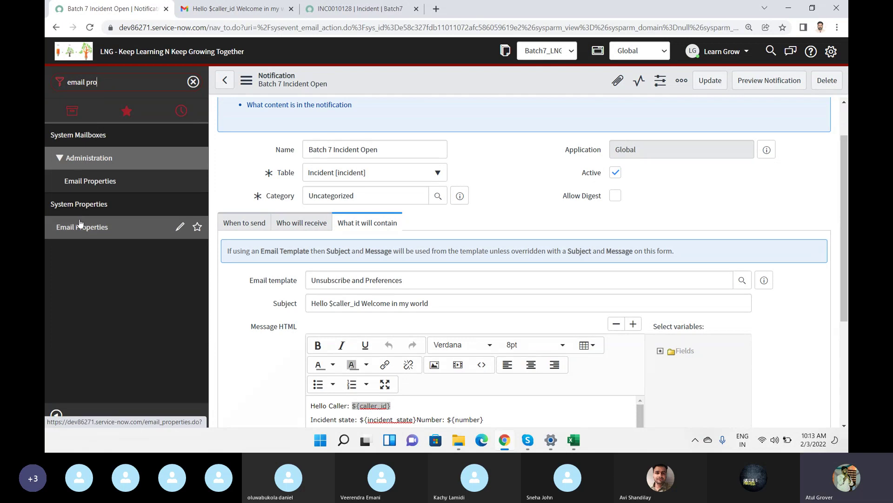
{"action": "left_click", "coordinate": [80, 233], "text": "ctrl"}
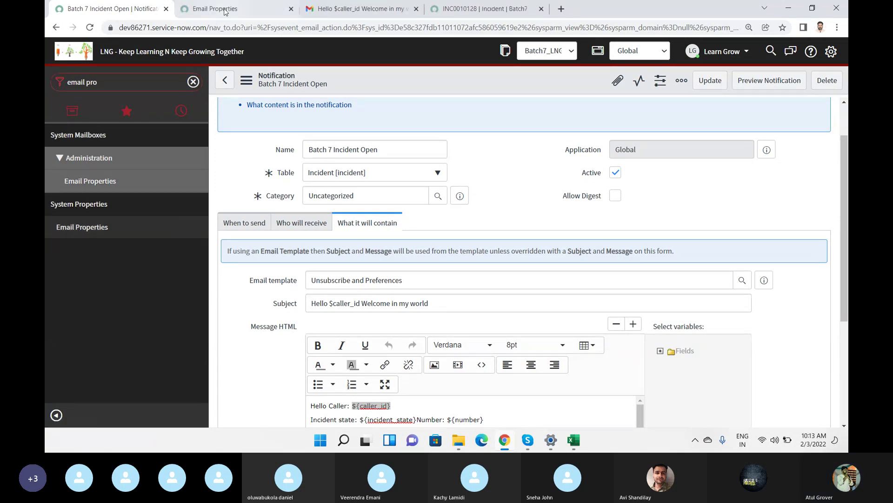
{"action": "left_click", "coordinate": [212, 11]}
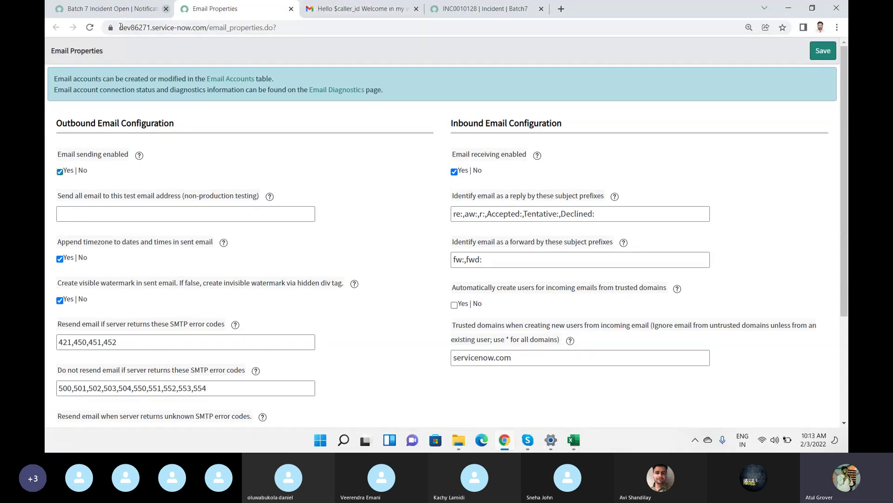
Step: Return to the Batch 7 Incident Open notification and look over its subject and message body
{"action": "left_click", "coordinate": [111, 8]}
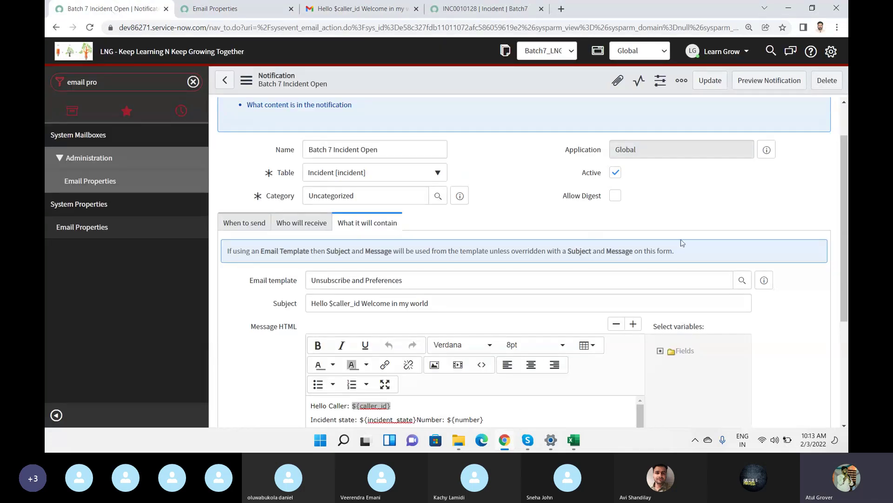
{"action": "left_click_drag", "start_coordinate": [846, 158], "coordinate": [847, 227]}
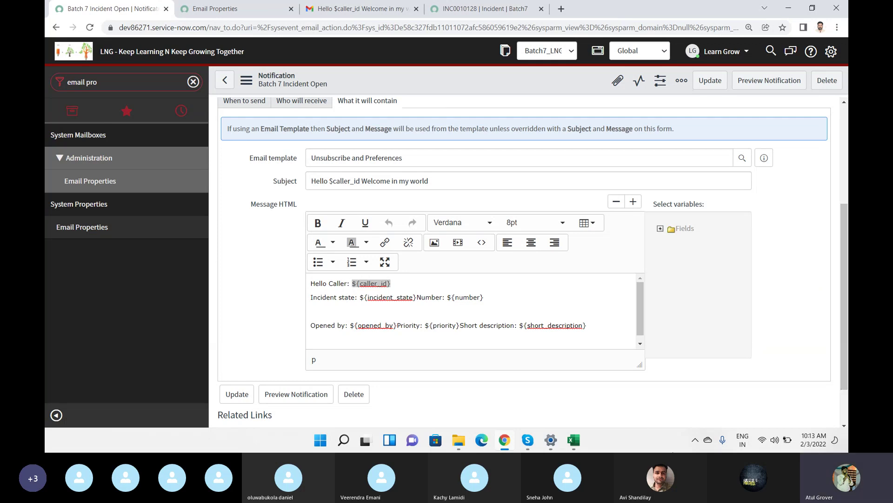
{"action": "mouse_move", "coordinate": [533, 438]}
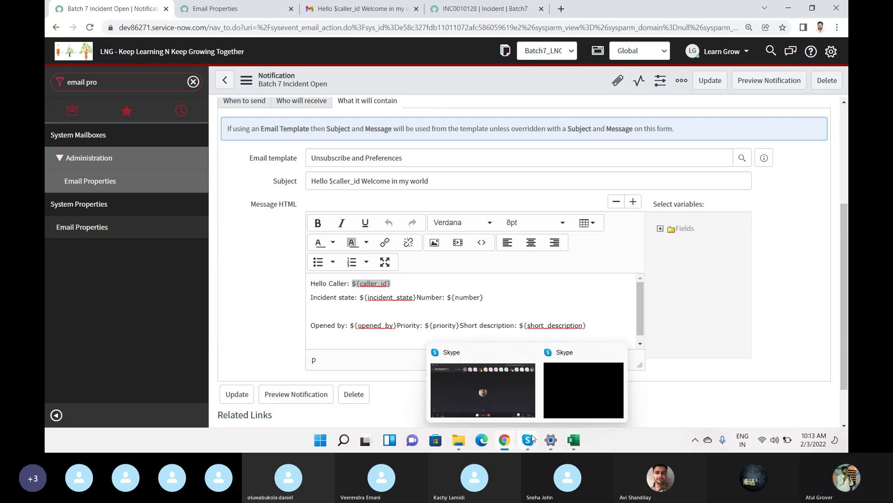
Step: Switch to the Skype call, turn the camera on and back off, and return to the notification in the browser
{"action": "left_click", "coordinate": [478, 396]}
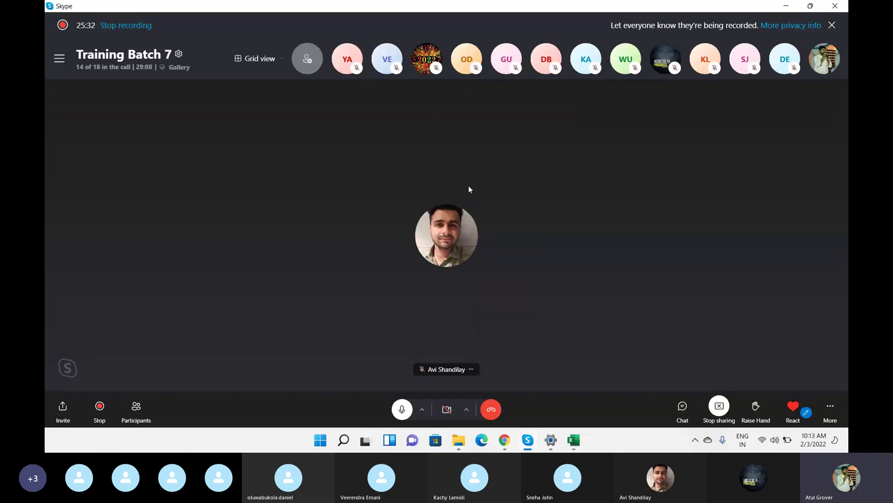
{"action": "left_click", "coordinate": [446, 410]}
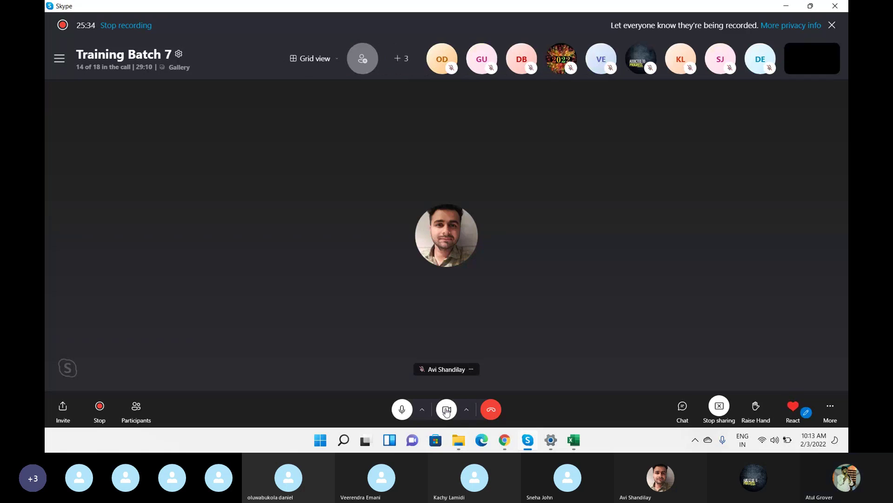
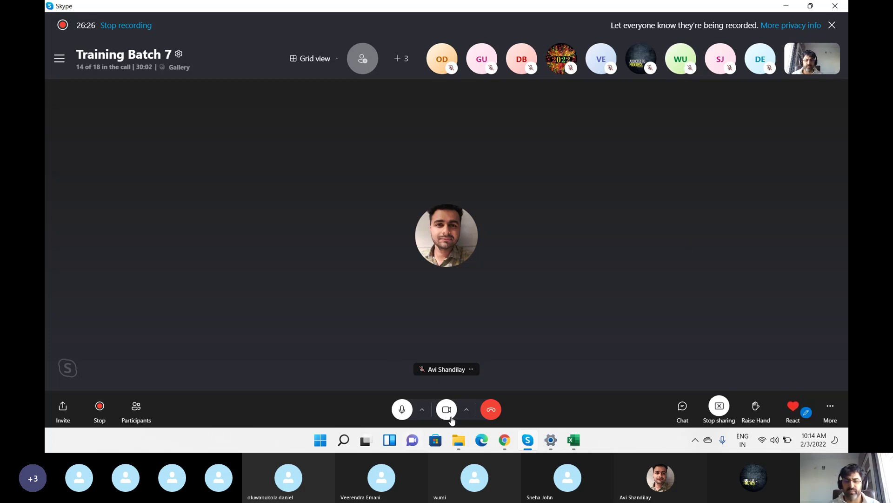
{"action": "left_click", "coordinate": [451, 418]}
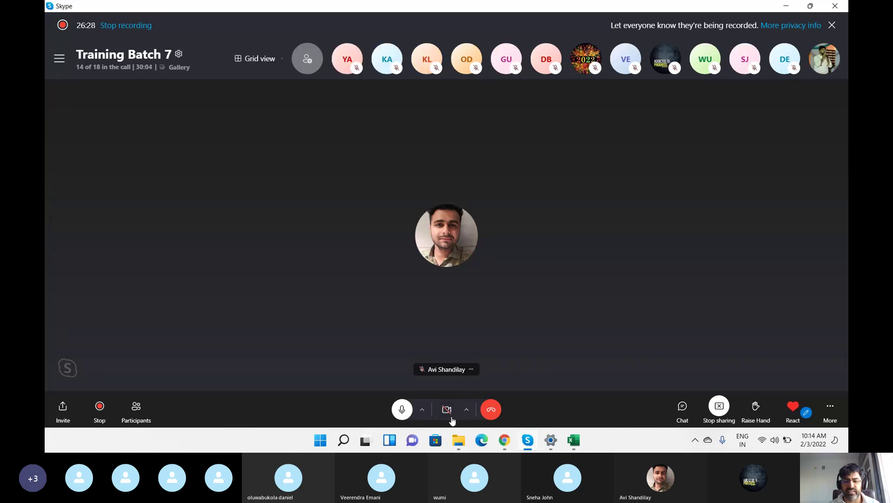
{"action": "mouse_move", "coordinate": [503, 442]}
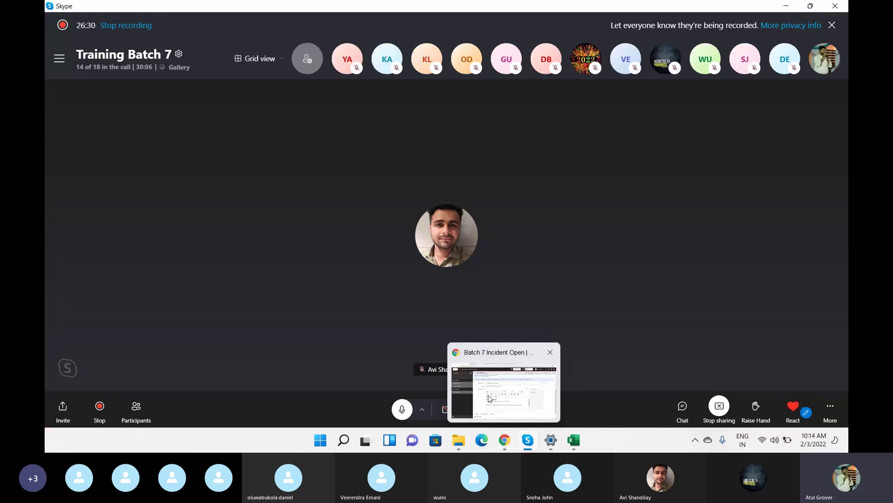
{"action": "left_click", "coordinate": [494, 417]}
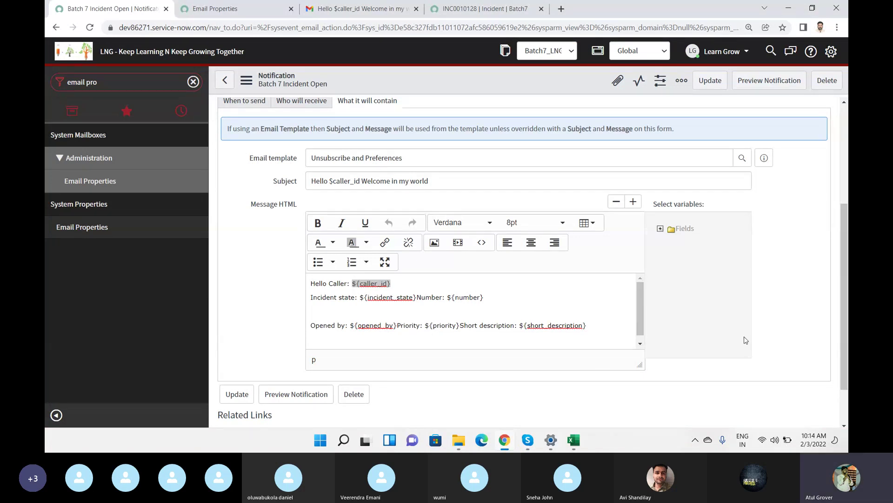
Step: Preview the Batch 7 Incident Open notification against record INC0010105 and check how the caller variable renders in the subject
{"action": "scroll", "coordinate": [844, 319], "scroll_direction": "up", "scroll_amount": 4}
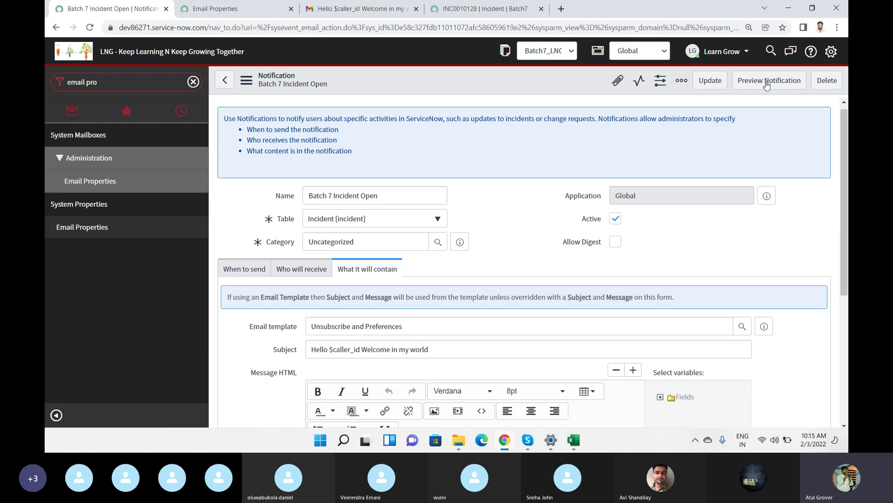
{"action": "left_click", "coordinate": [770, 86]}
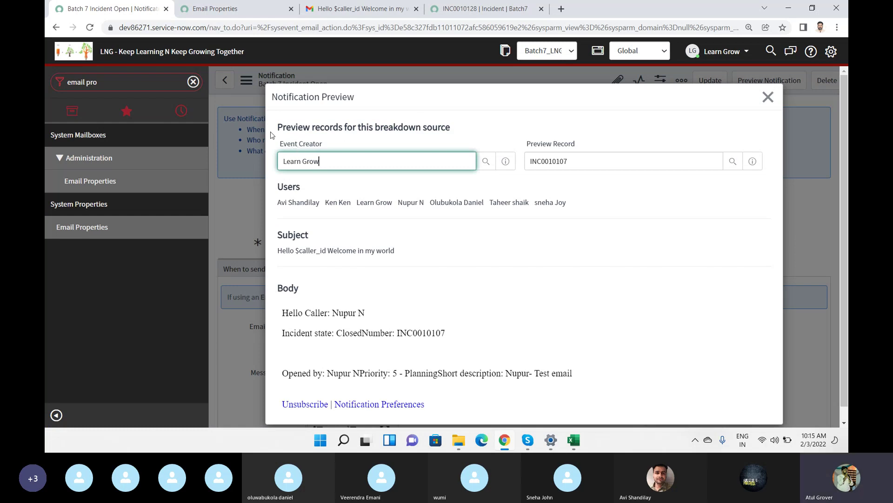
{"action": "left_click_drag", "start_coordinate": [283, 126], "coordinate": [653, 145]}
{"action": "left_click", "coordinate": [384, 160]}
{"action": "left_click", "coordinate": [585, 165]}
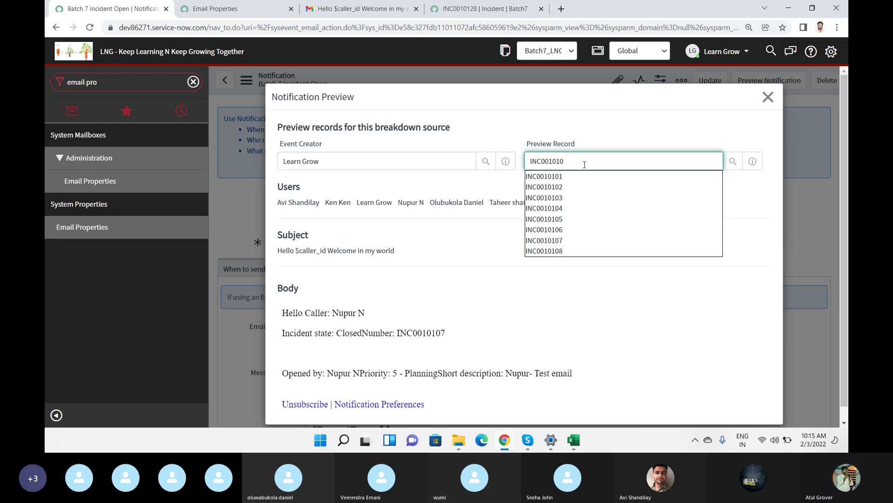
{"action": "type", "text": "5"}
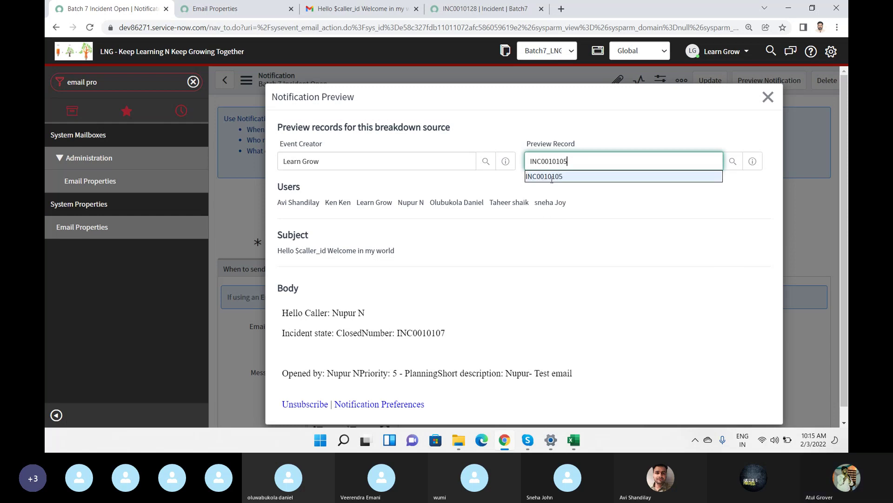
{"action": "left_click", "coordinate": [552, 179]}
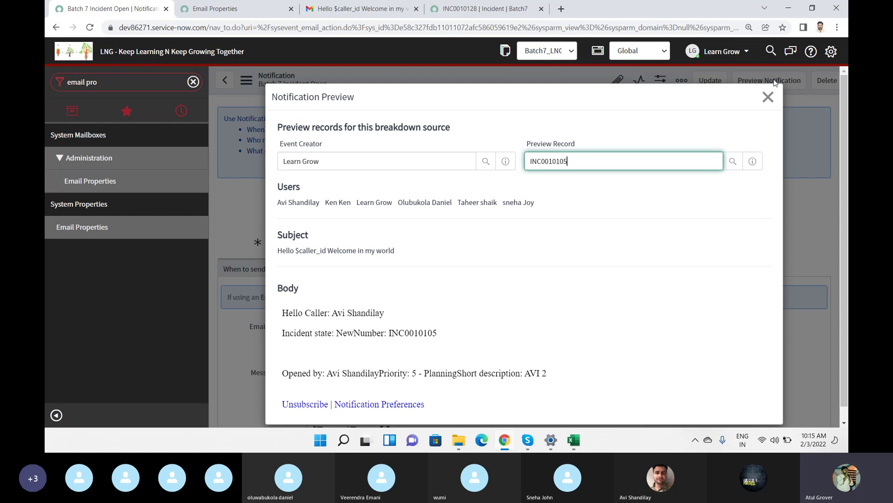
{"action": "left_click_drag", "start_coordinate": [296, 250], "coordinate": [333, 251]}
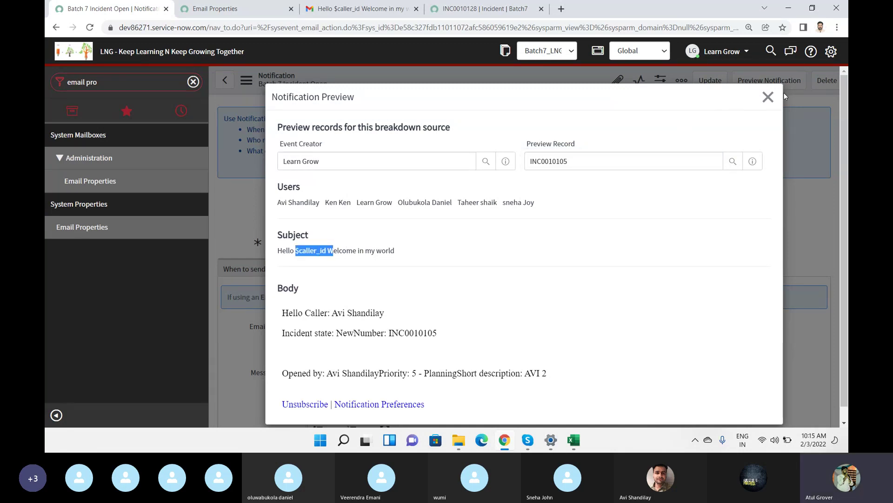
{"action": "left_click", "coordinate": [768, 97]}
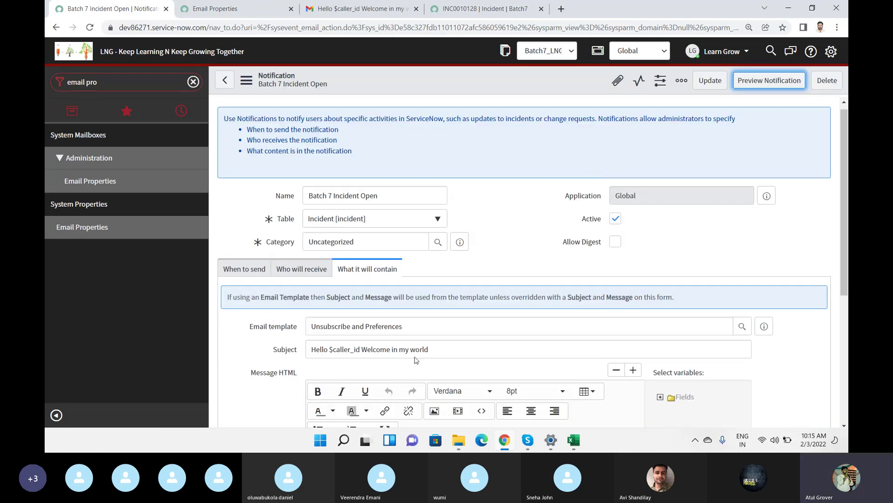
Step: Replace $caller_id in the notification's subject with plain caller_id, without the dollar sign
{"action": "left_click_drag", "start_coordinate": [846, 176], "coordinate": [842, 255]}
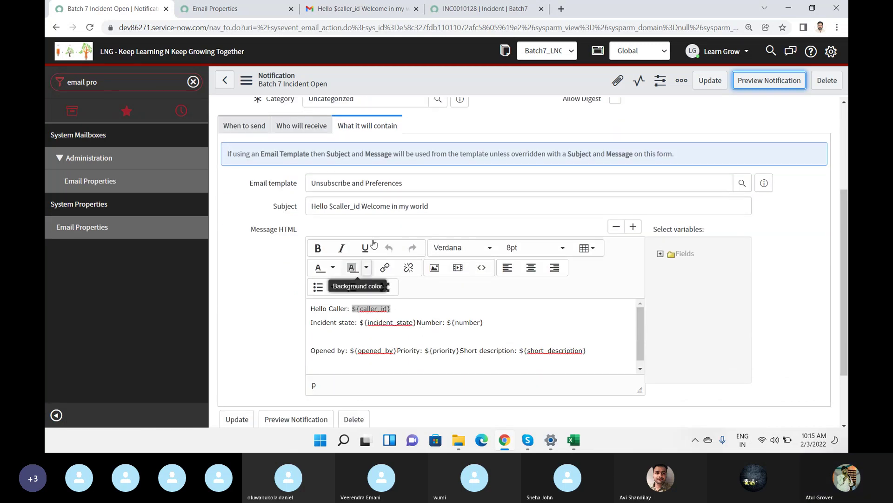
{"action": "triple_click", "coordinate": [345, 209]}
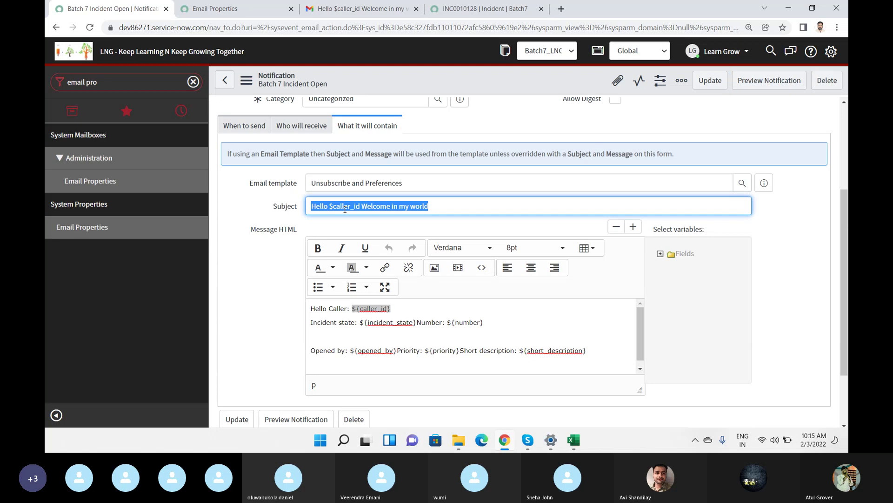
{"action": "left_click", "coordinate": [334, 207]}
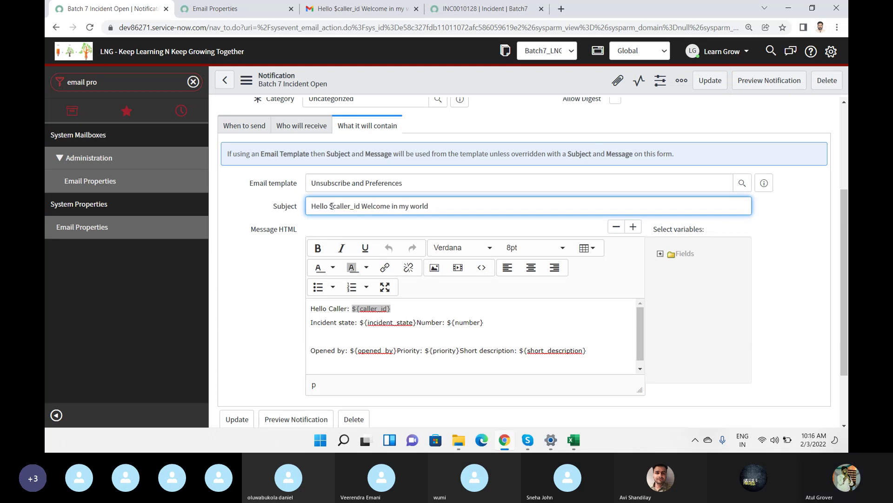
{"action": "left_click_drag", "start_coordinate": [332, 206], "coordinate": [357, 206]}
{"action": "key", "text": "ctrl+c"}
{"action": "key", "text": "BackSpace"}
{"action": "key", "text": "BackSpace"}
{"action": "key", "text": "BackSpace"}
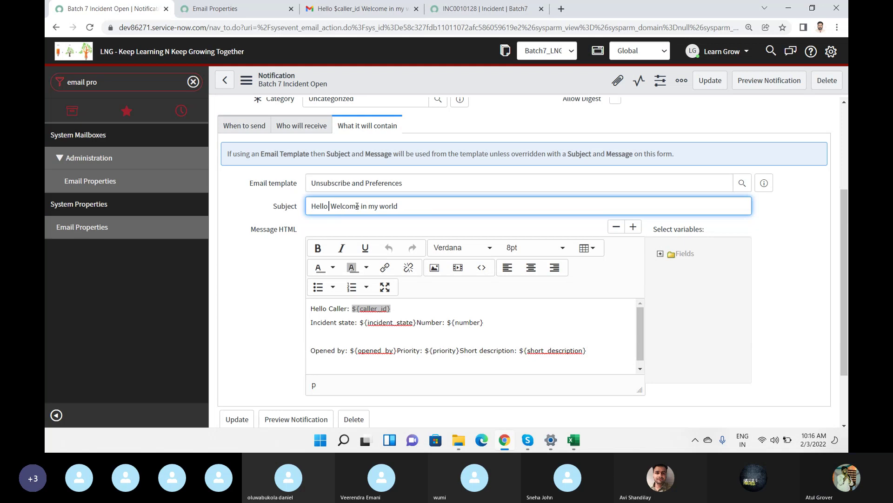
{"action": "key", "text": "ctrl+v"}
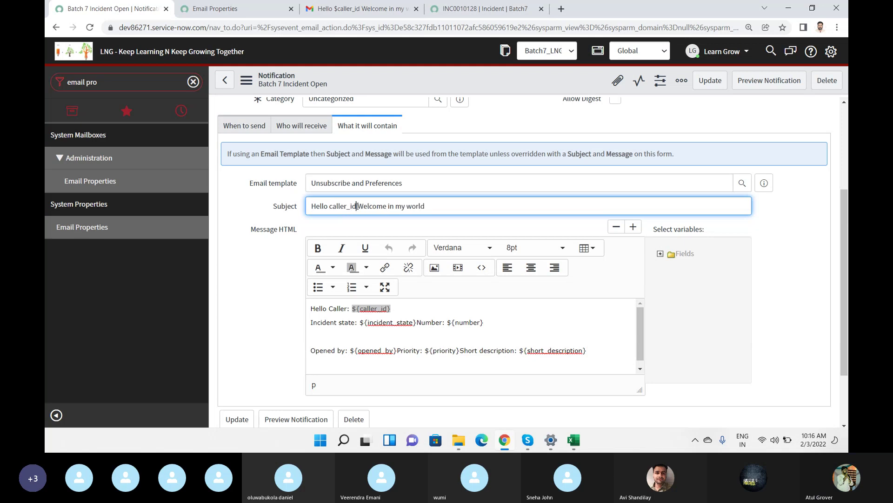
Step: Replace caller_id in the subject with the ${caller_id} variable copied from the message body, and save the notification
{"action": "left_click_drag", "start_coordinate": [395, 305], "coordinate": [351, 310]}
{"action": "key", "text": "ctrl+c"}
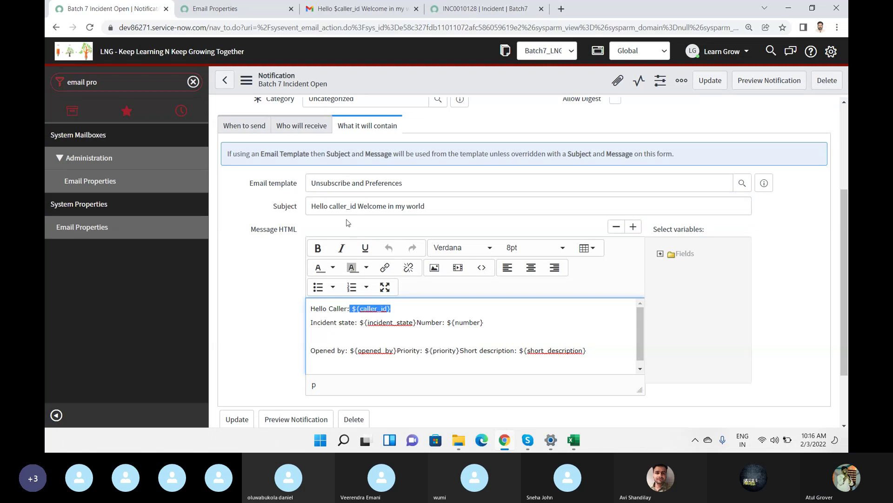
{"action": "left_click_drag", "start_coordinate": [332, 206], "coordinate": [349, 206]}
{"action": "double_click", "coordinate": [348, 206]}
{"action": "key", "text": "BackSpace"}
{"action": "key", "text": "ctrl+v"}
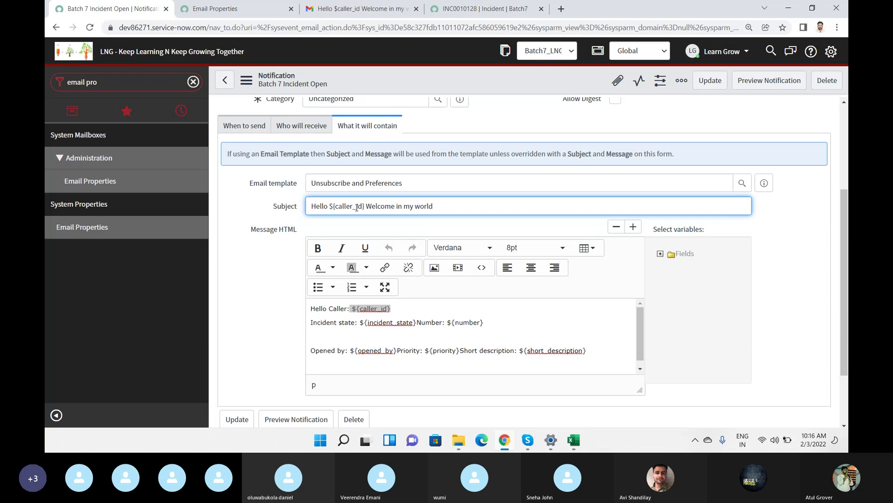
{"action": "left_click", "coordinate": [483, 78]}
{"action": "right_click", "coordinate": [496, 87]}
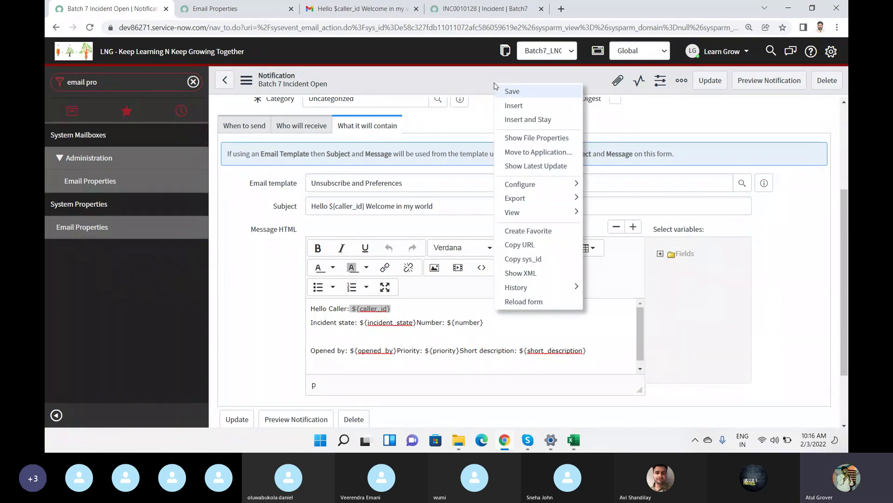
{"action": "left_click", "coordinate": [509, 91]}
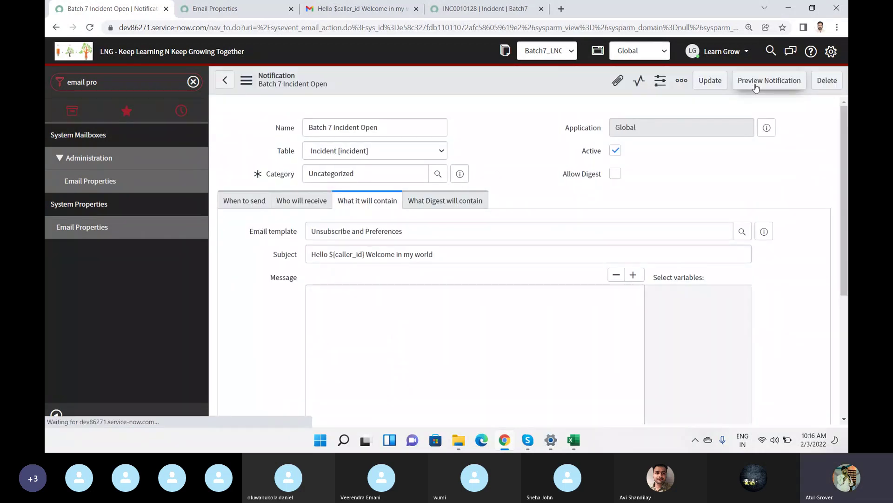
Step: Preview the saved notification with the default record and check the caller name in the subject
{"action": "left_click", "coordinate": [756, 87]}
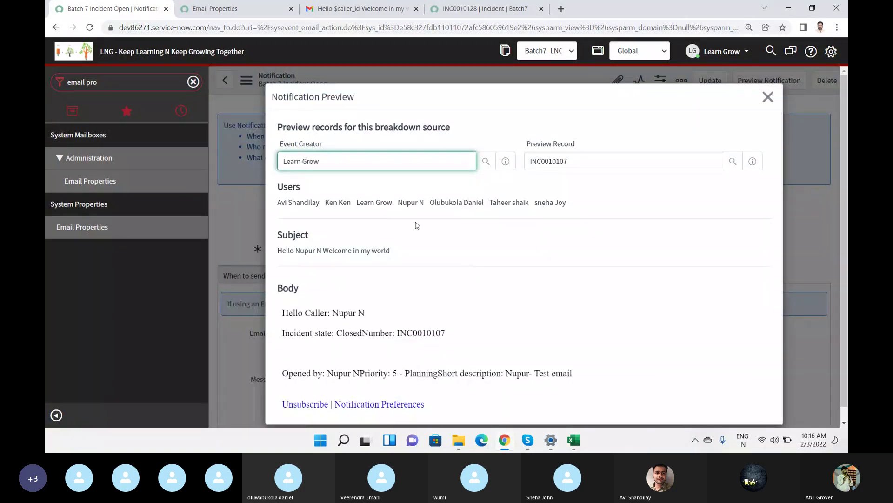
{"action": "left_click_drag", "start_coordinate": [294, 250], "coordinate": [321, 251]}
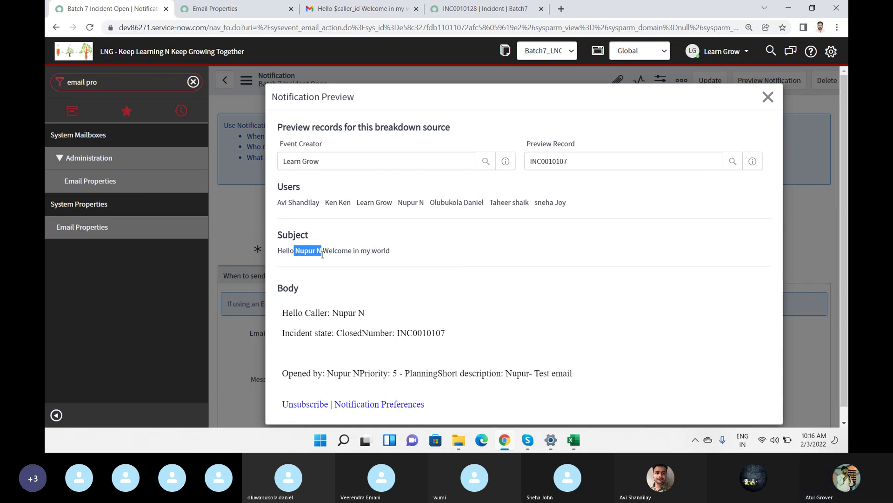
{"action": "left_click", "coordinate": [768, 97]}
Step: Compare the notification's email template setting with the Unsubscribe and Notification Preferences footer of the received email in Gmail
{"action": "left_click_drag", "start_coordinate": [252, 335], "coordinate": [297, 338]}
{"action": "left_click", "coordinate": [296, 338]}
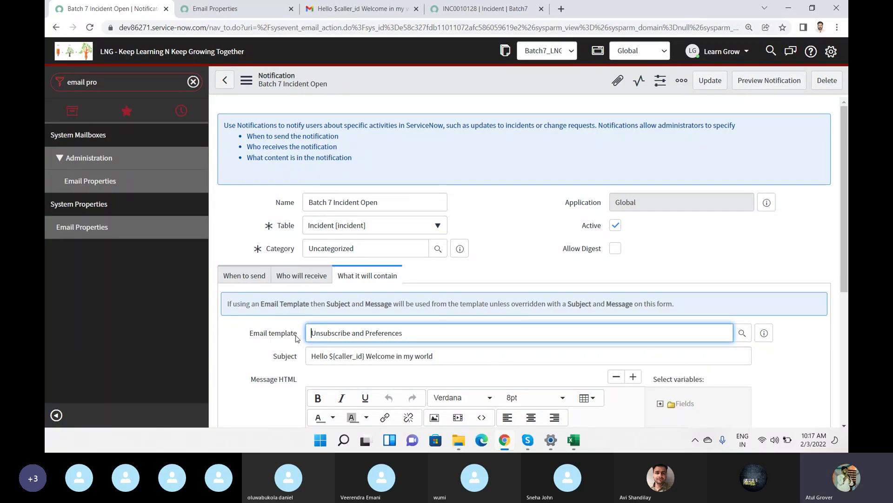
{"action": "left_click", "coordinate": [360, 9]}
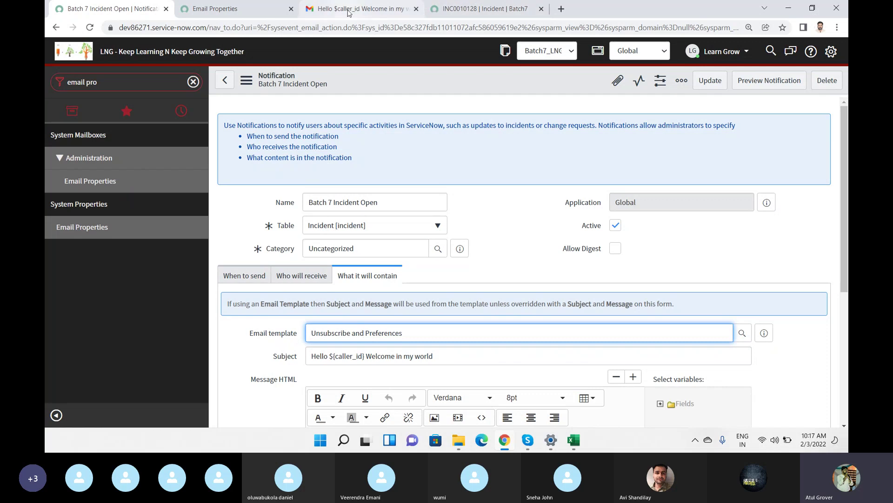
{"action": "mouse_move", "coordinate": [347, 256]}
{"action": "left_mouse_down"}
{"action": "mouse_move", "coordinate": [205, 261]}
{"action": "mouse_move", "coordinate": [352, 268]}
{"action": "left_mouse_up"}
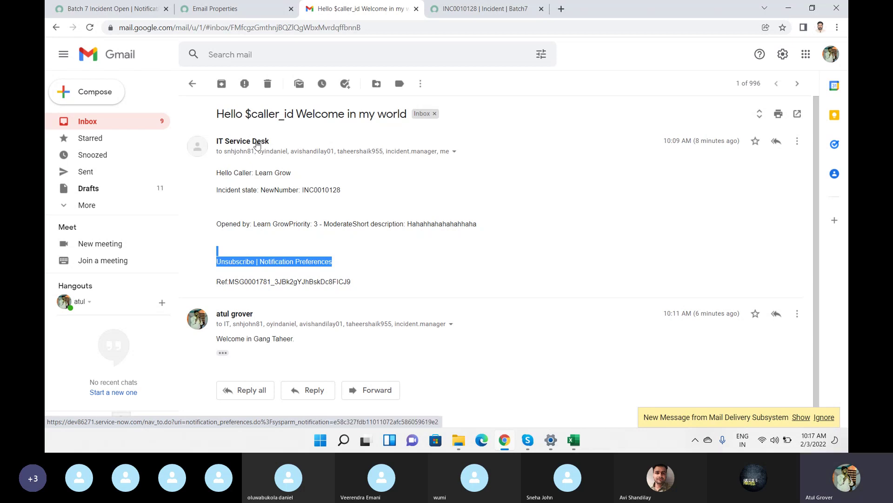
Step: Open the Gmail trash folder and search it for messages containing "dev86271"
{"action": "left_click", "coordinate": [68, 205]}
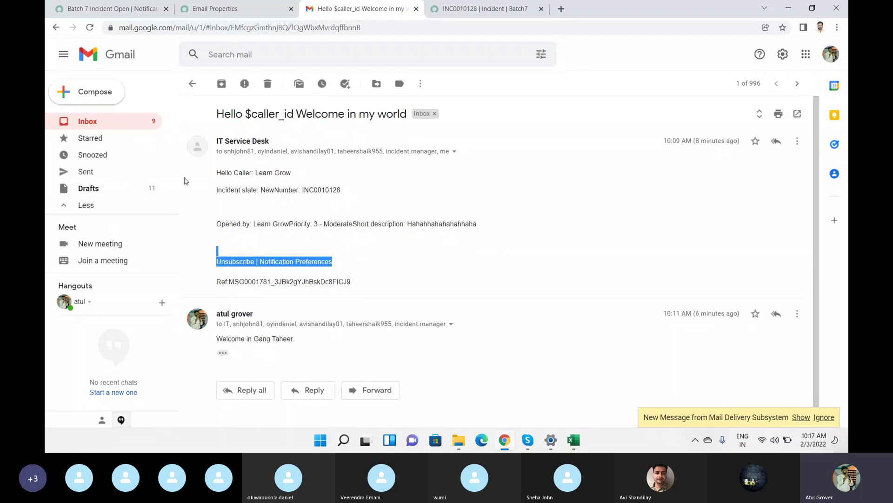
{"action": "scroll", "coordinate": [126, 181], "scroll_direction": "down", "scroll_amount": 3}
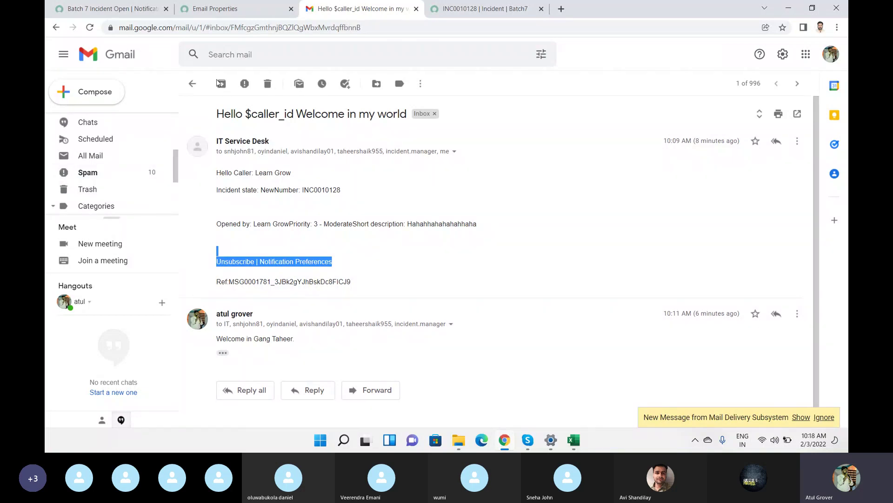
{"action": "left_click", "coordinate": [113, 191]}
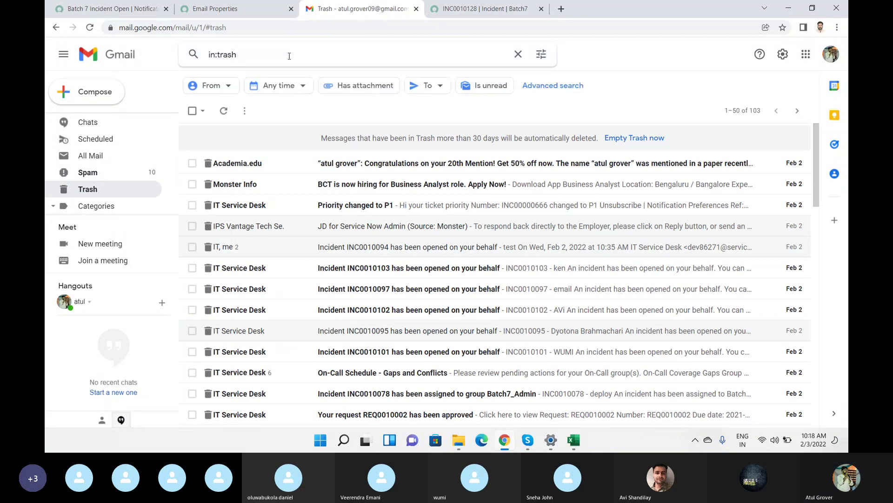
{"action": "type", "text": "v89"}
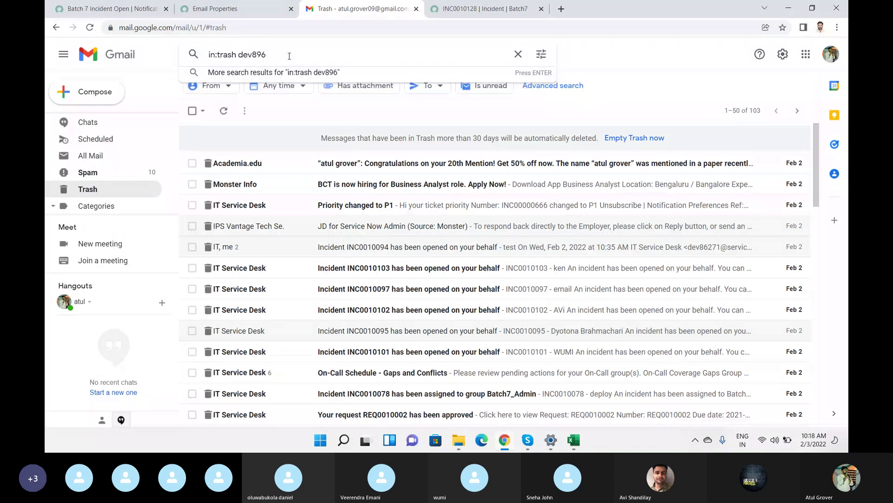
{"action": "key", "text": "BackSpace"}
{"action": "type", "text": "6271"}
{"action": "key", "text": "Return"}
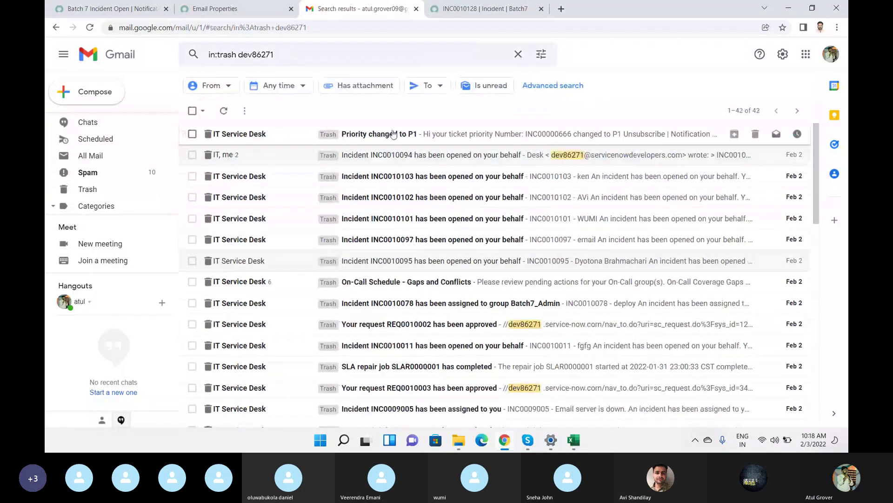
Step: Examine the layout of the deleted emails announcing that incidents INC0010103 and INC0010011 were opened on the recipient's behalf
{"action": "left_click", "coordinate": [406, 188]}
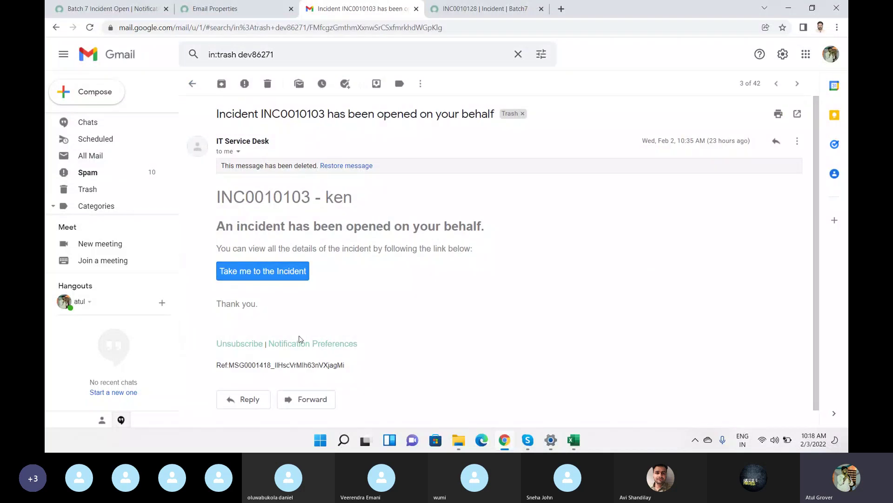
{"action": "left_click_drag", "start_coordinate": [222, 354], "coordinate": [279, 112]}
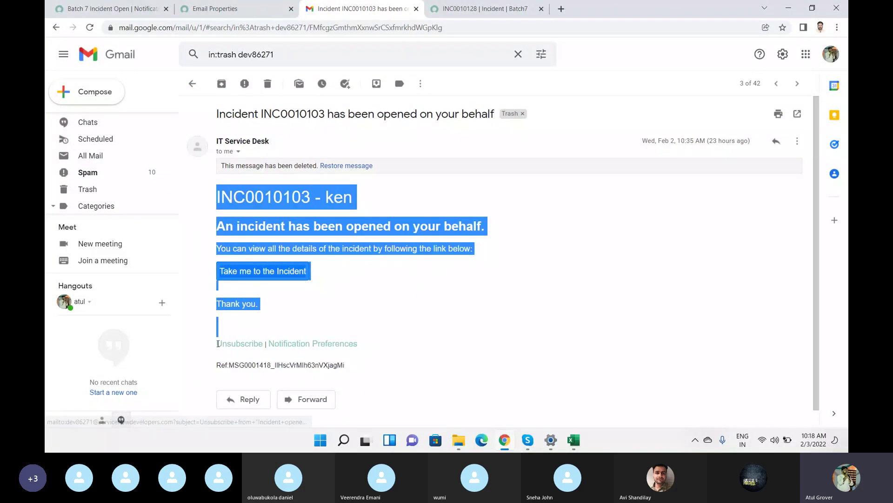
{"action": "left_click", "coordinate": [192, 84]}
{"action": "left_click", "coordinate": [436, 345]}
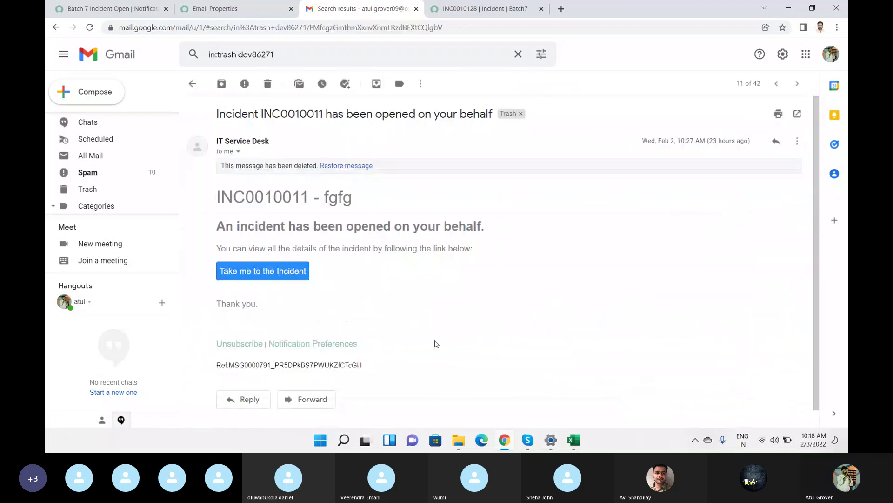
Step: Compare the Unsubscribe and Notification Preferences footer of the deleted email with the notification's email template field
{"action": "left_click_drag", "start_coordinate": [367, 353], "coordinate": [216, 350]}
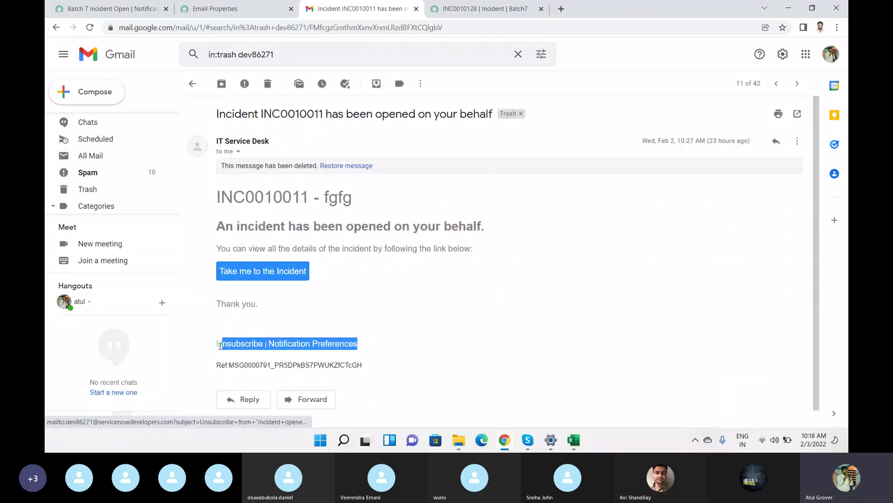
{"action": "left_click", "coordinate": [216, 350]}
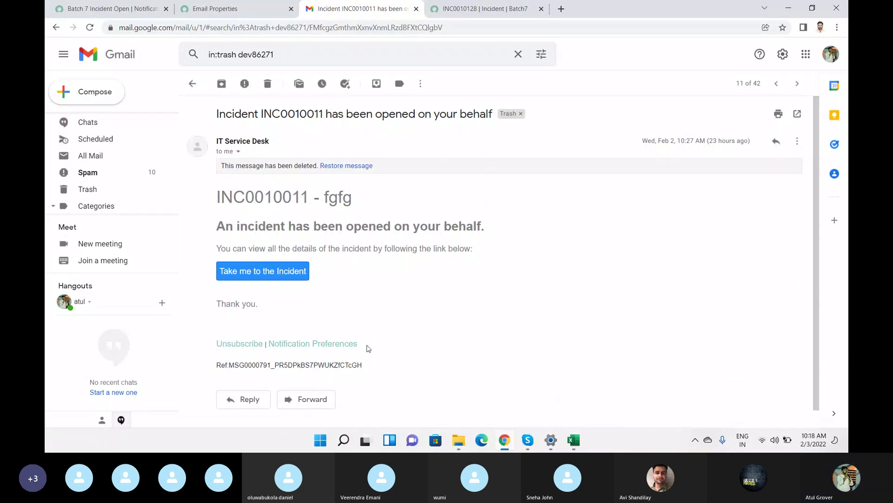
{"action": "left_click", "coordinate": [142, 11]}
{"action": "left_click_drag", "start_coordinate": [298, 333], "coordinate": [260, 340]}
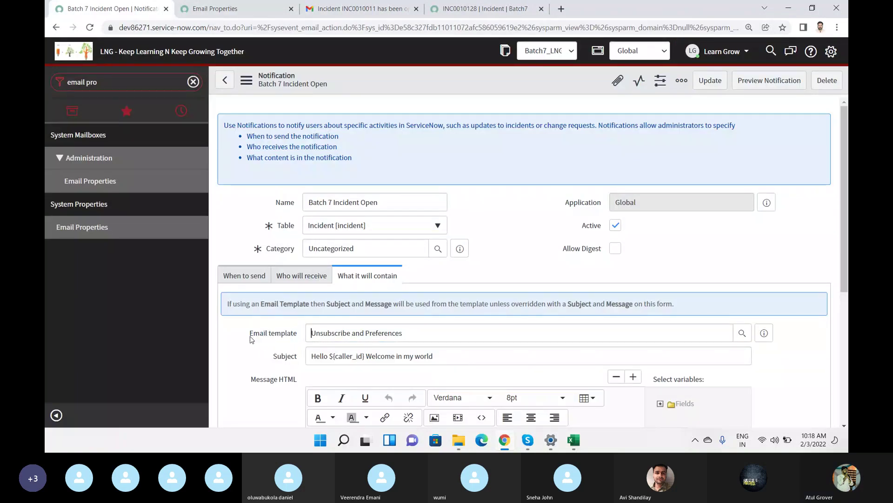
{"action": "left_click", "coordinate": [251, 338]}
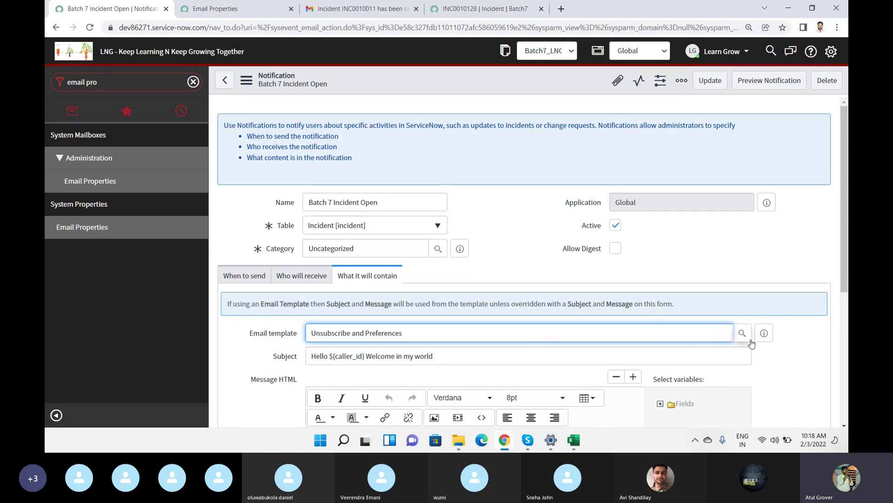
Step: Change the notification's email template to incident.header.details, save the record and preview the notification
{"action": "left_click_drag", "start_coordinate": [672, 335], "coordinate": [282, 331]}
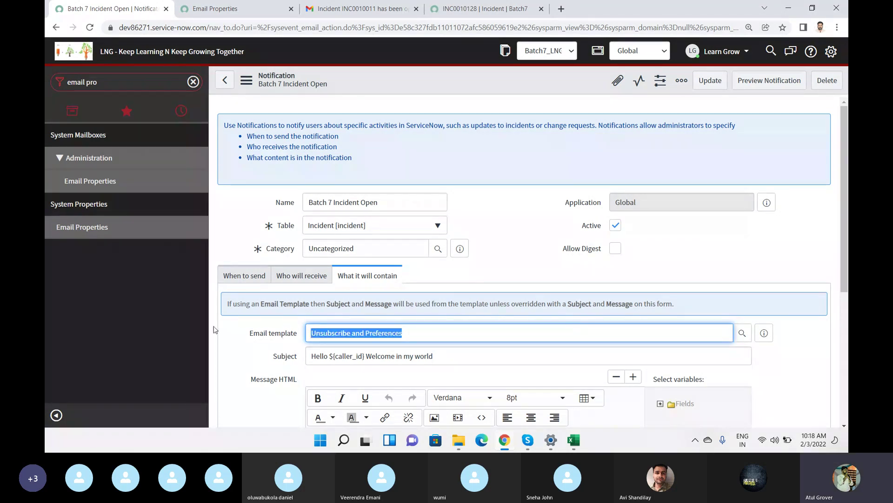
{"action": "type", "text": "**"}
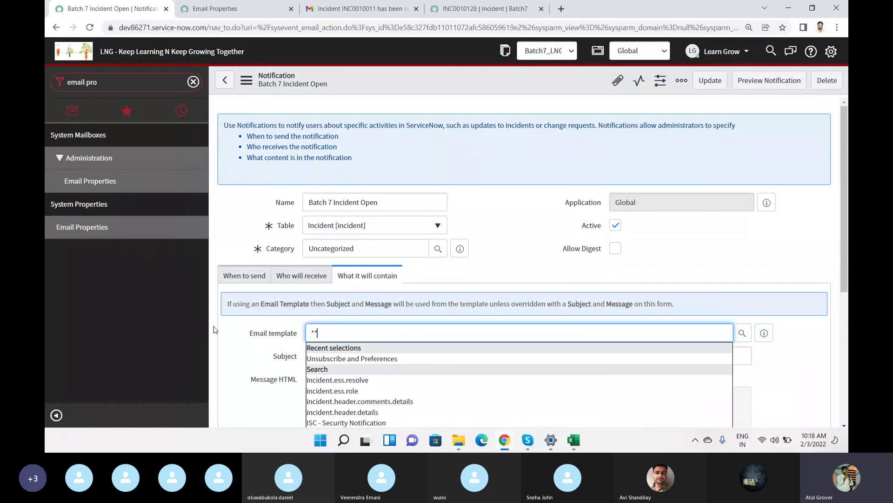
{"action": "left_click", "coordinate": [350, 413]}
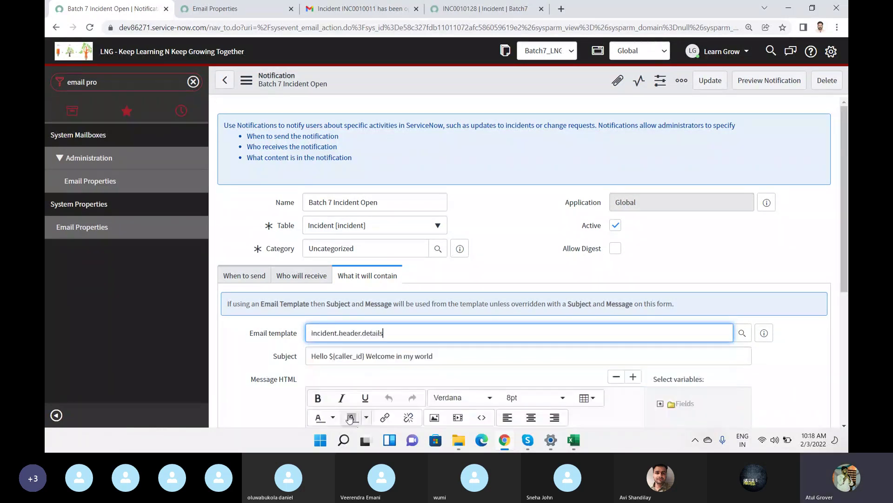
{"action": "right_click", "coordinate": [463, 73]}
{"action": "left_click", "coordinate": [484, 86]}
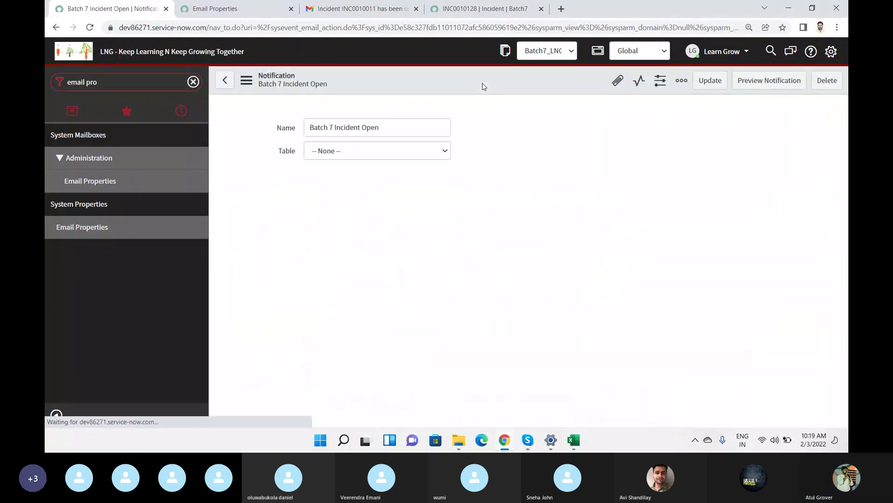
{"action": "left_click", "coordinate": [755, 83]}
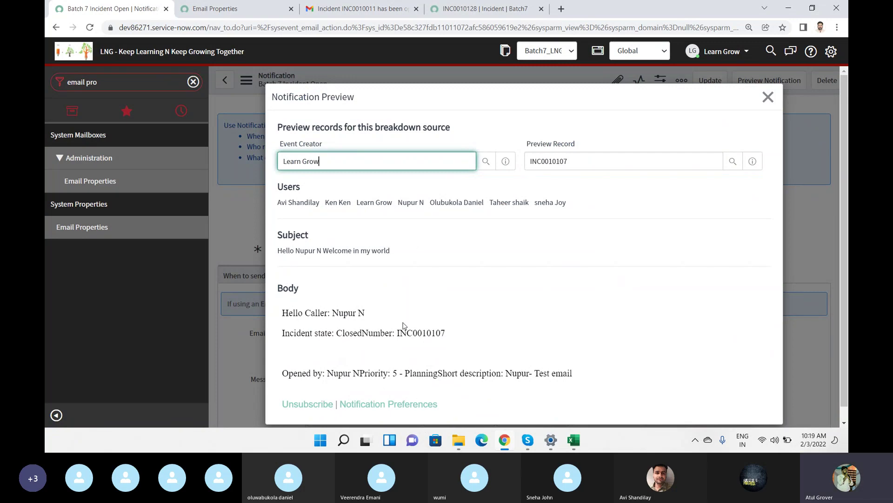
{"action": "left_click", "coordinate": [769, 97]}
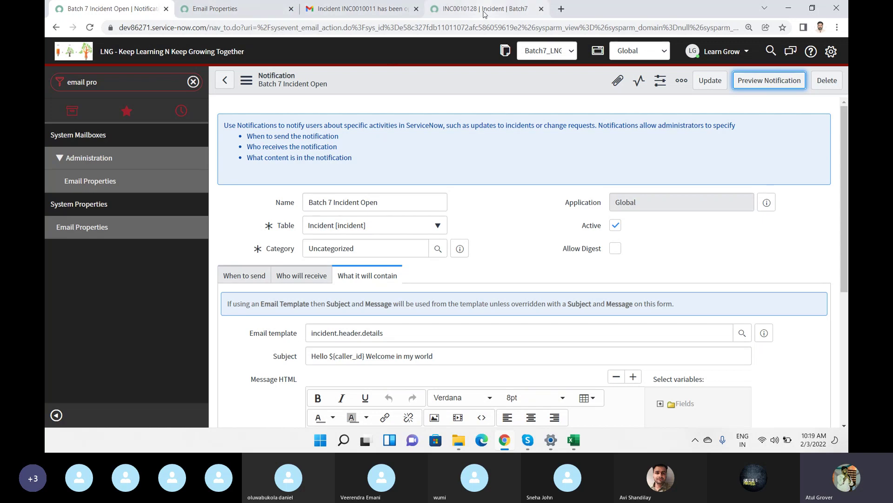
Step: Set the notification to also send when a record is updated, and save it
{"action": "left_click", "coordinate": [245, 278]}
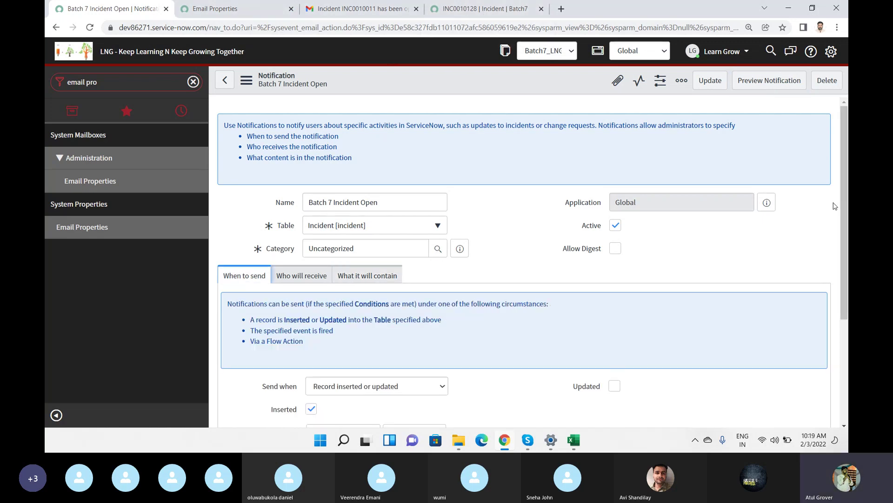
{"action": "scroll", "coordinate": [844, 210], "scroll_direction": "down", "scroll_amount": 2}
{"action": "left_click", "coordinate": [615, 296]}
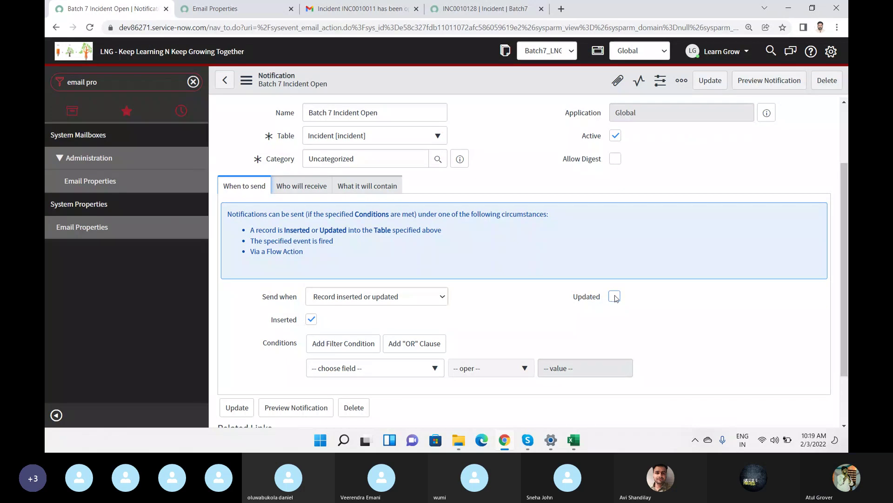
{"action": "right_click", "coordinate": [408, 84]}
{"action": "left_click", "coordinate": [420, 92]}
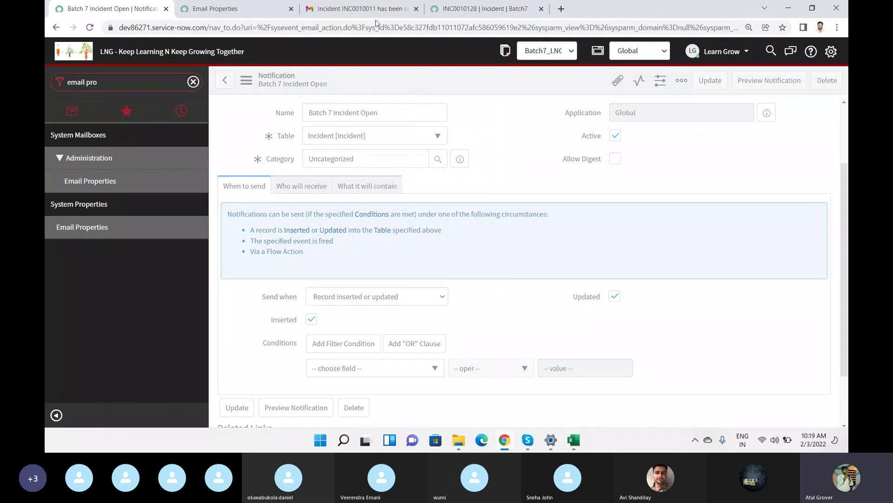
Step: Switch to incident INC0010128 and review the email details of the latest sent email in its activities
{"action": "left_click", "coordinate": [487, 8]}
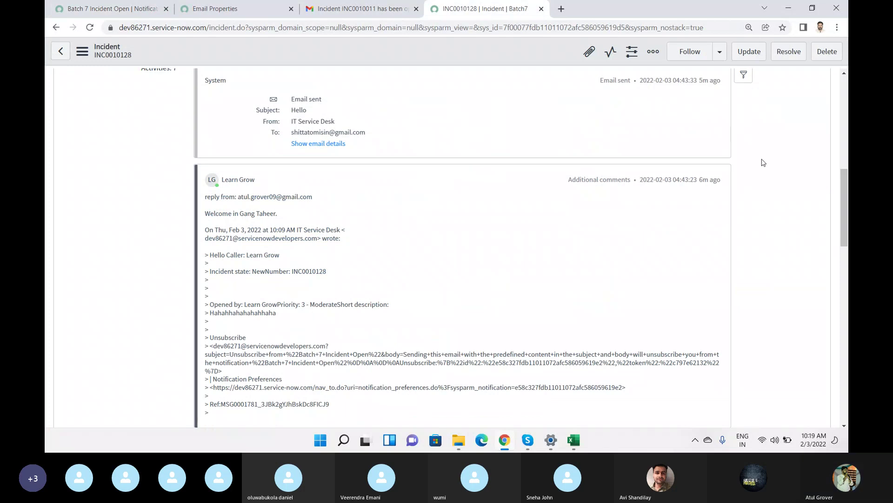
{"action": "left_click_drag", "start_coordinate": [846, 210], "coordinate": [847, 181]}
{"action": "left_click", "coordinate": [329, 272]}
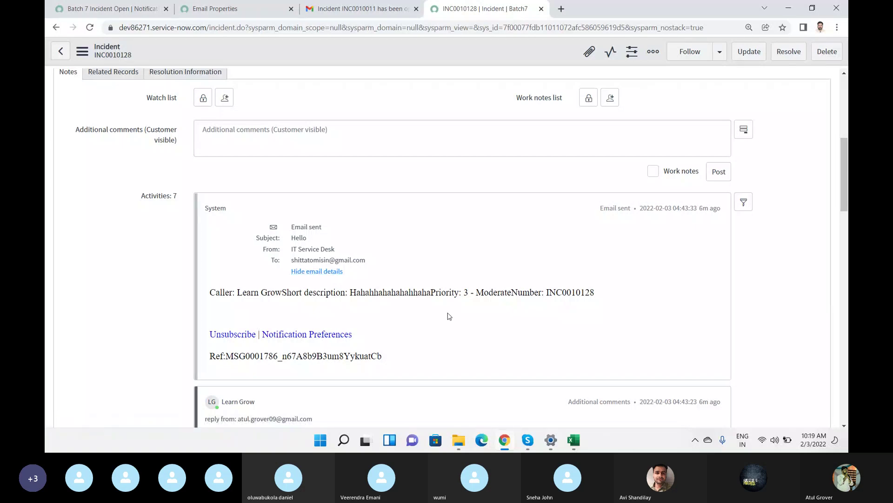
{"action": "left_click_drag", "start_coordinate": [843, 189], "coordinate": [846, 123]}
{"action": "scroll", "coordinate": [327, 197], "scroll_direction": "down", "scroll_amount": 5}
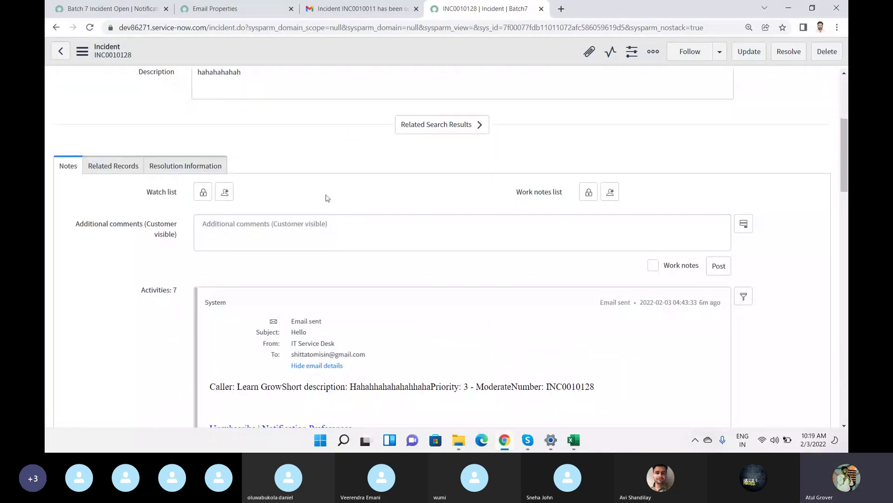
Step: Append "lol lol" to the short description of incident INC0010128 and save the incident
{"action": "scroll", "coordinate": [371, 262], "scroll_direction": "up", "scroll_amount": 5}
{"action": "left_click", "coordinate": [316, 255]}
{"action": "type", "text": "lolo"}
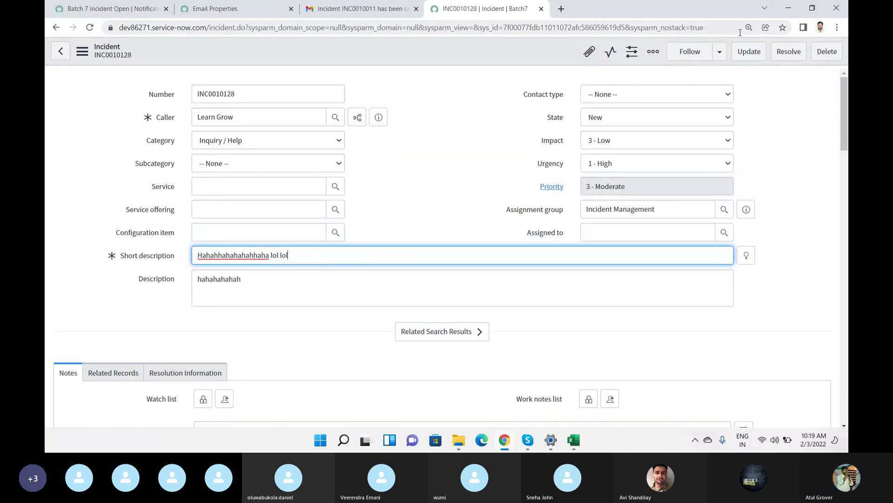
{"action": "right_click", "coordinate": [515, 58]}
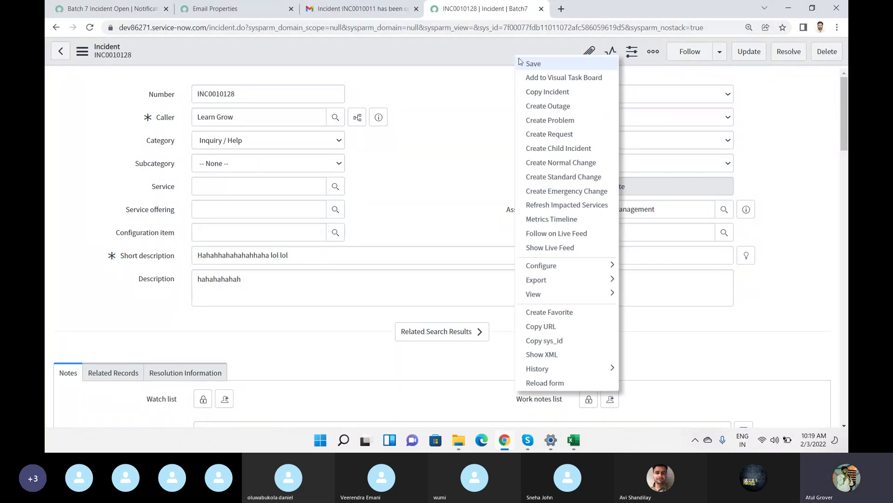
{"action": "left_click", "coordinate": [522, 65]}
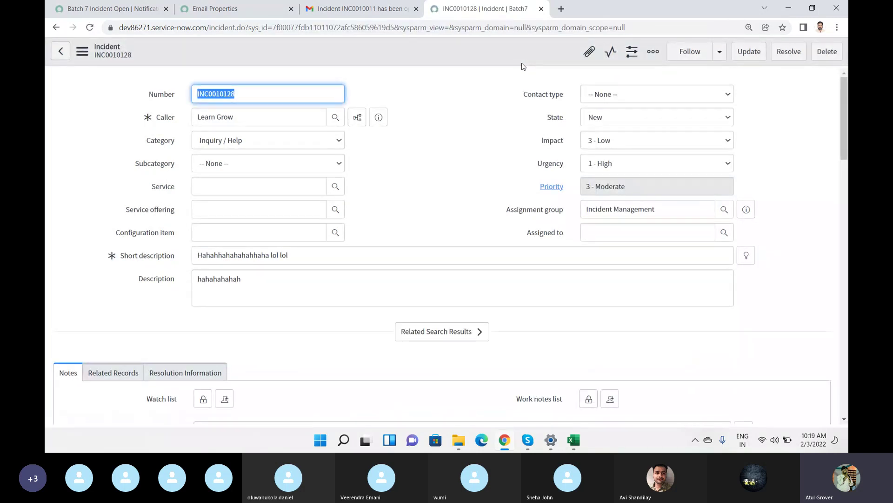
Step: Check the email template set in the content settings of the Batch 7 Incident Open notification
{"action": "left_click", "coordinate": [89, 7]}
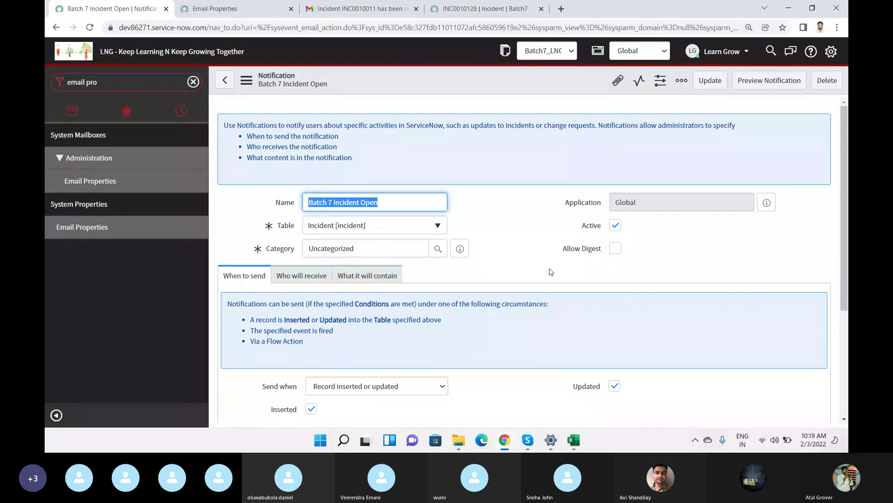
{"action": "left_click", "coordinate": [371, 275]}
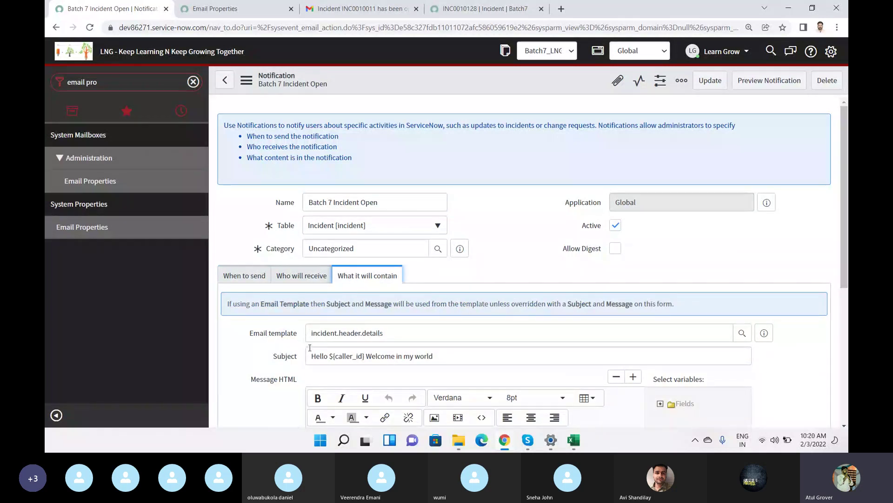
{"action": "left_click_drag", "start_coordinate": [309, 335], "coordinate": [393, 330]}
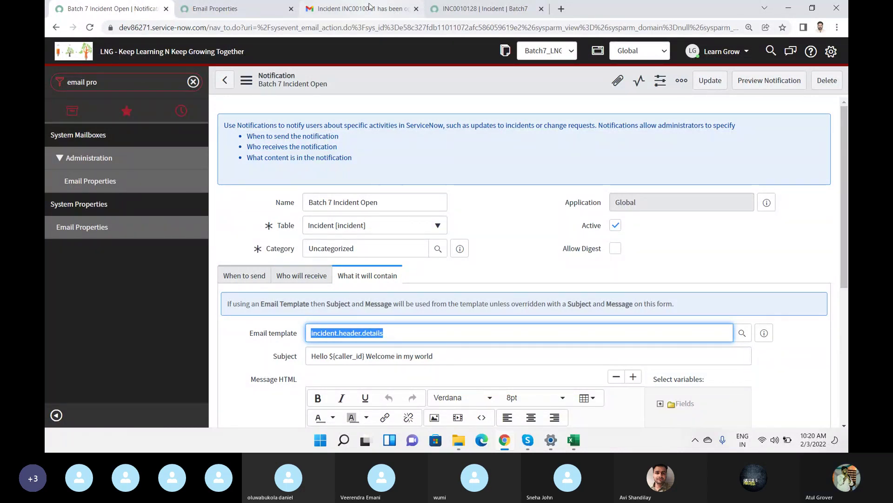
Step: Go to the Gmail inbox and search the mail for "10128"
{"action": "left_click", "coordinate": [392, 9]}
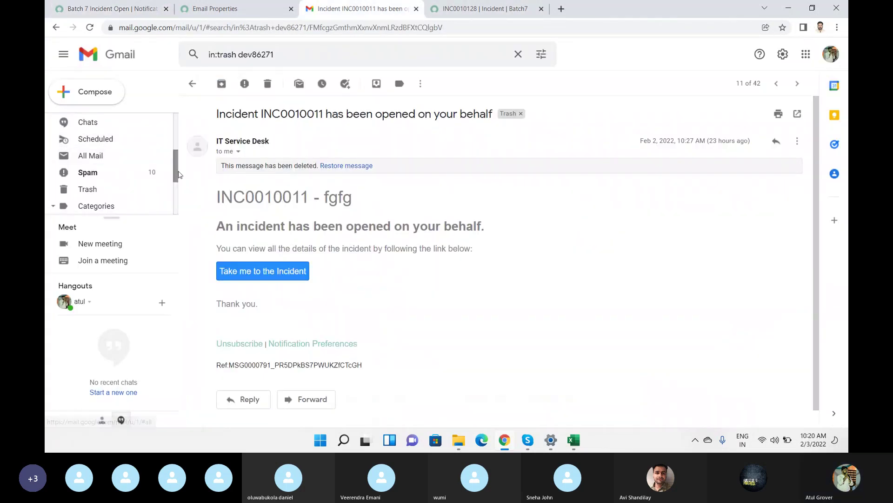
{"action": "scroll", "coordinate": [175, 166], "scroll_direction": "up", "scroll_amount": 3}
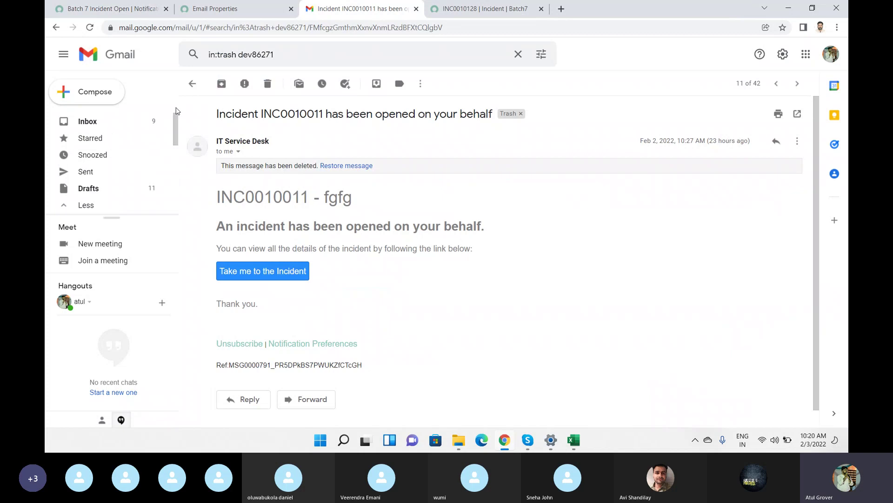
{"action": "left_click", "coordinate": [118, 122]}
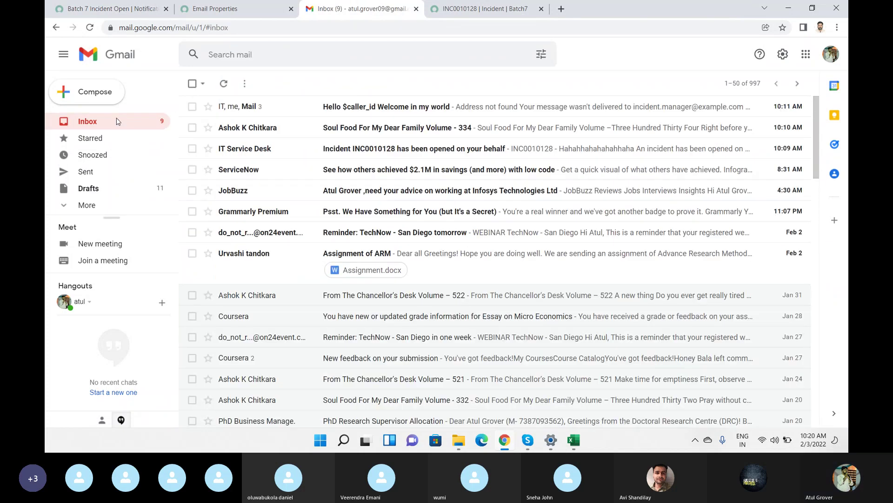
{"action": "left_click", "coordinate": [324, 54]}
{"action": "type", "text": "101"}
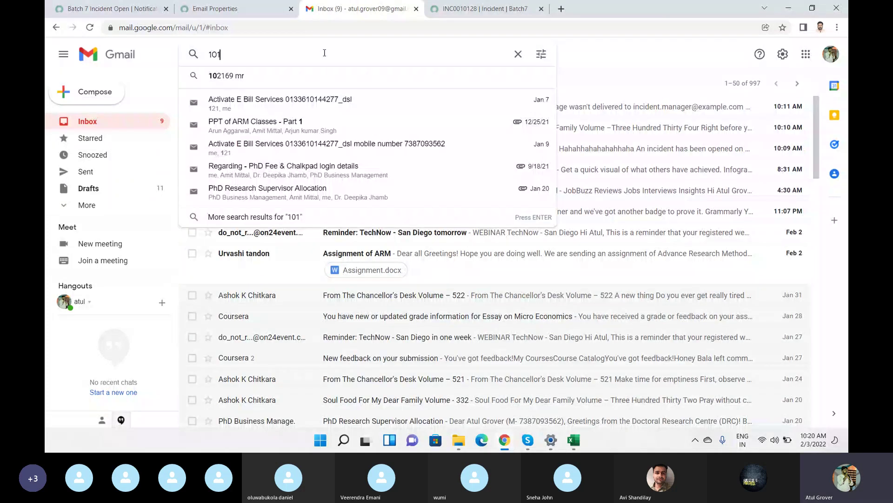
{"action": "type", "text": "28"}
{"action": "key", "text": "Return"}
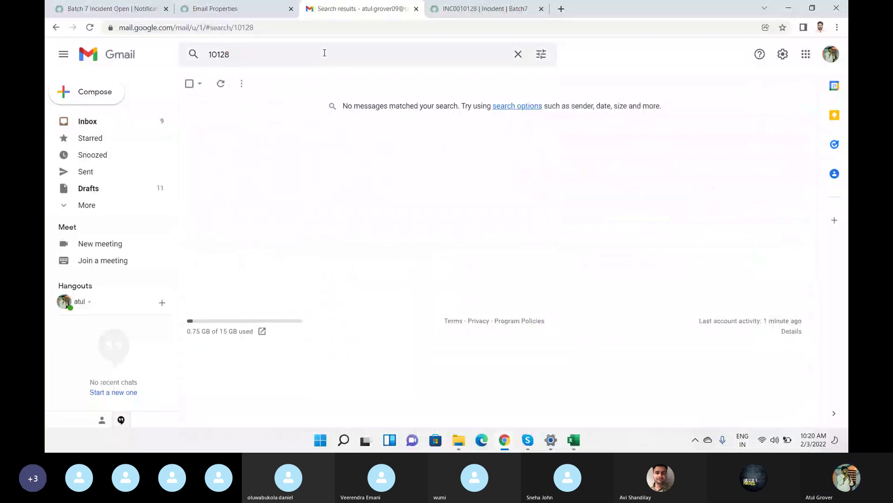
{"action": "left_click", "coordinate": [248, 55]}
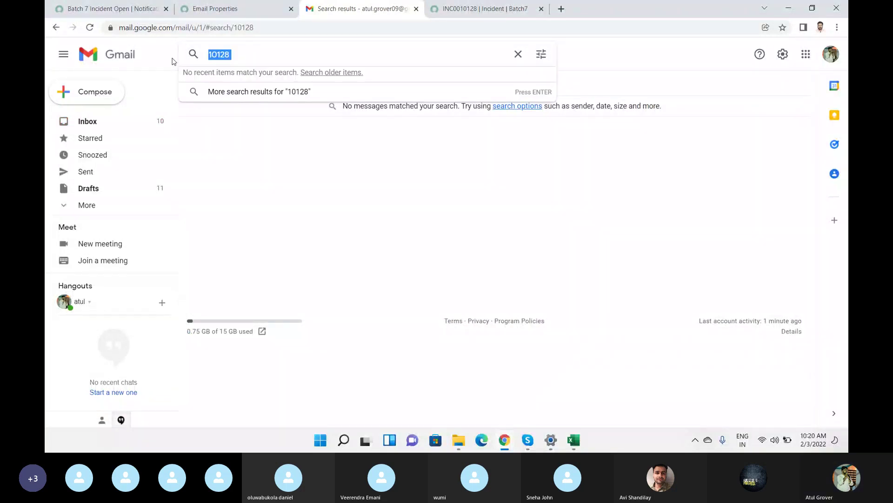
Step: Reload Gmail, return to the inbox and open the newest IT Service Desk "Welcome in my world" email
{"action": "left_click", "coordinate": [90, 28]}
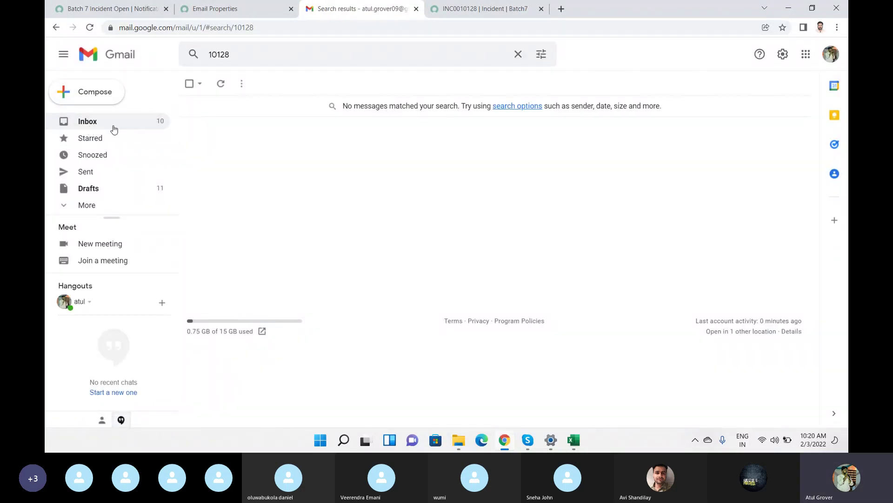
{"action": "left_click", "coordinate": [114, 129]}
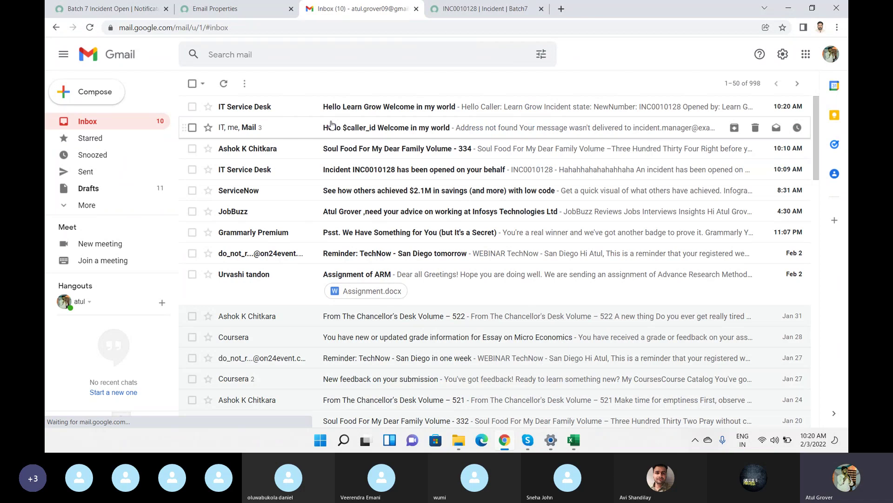
{"action": "left_click", "coordinate": [298, 111]}
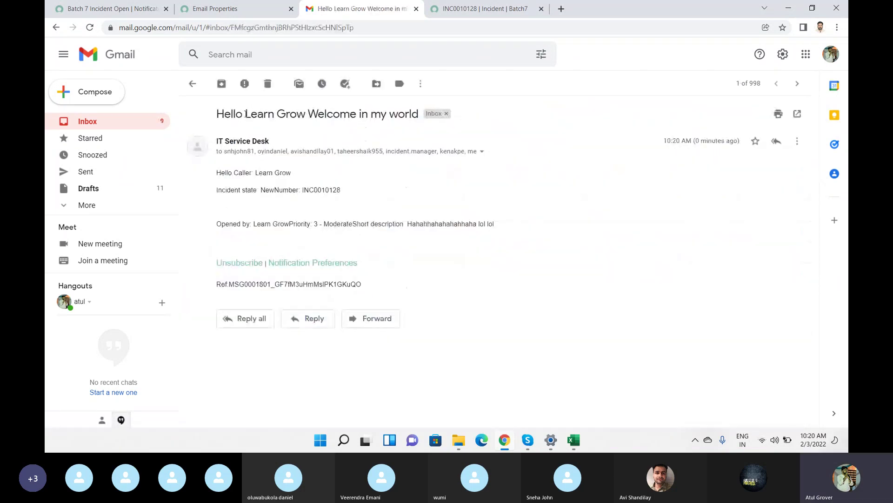
Step: Check the email's caller name in the subject, its footer links and recipient details, and return to the notification record
{"action": "left_click_drag", "start_coordinate": [246, 114], "coordinate": [306, 113]}
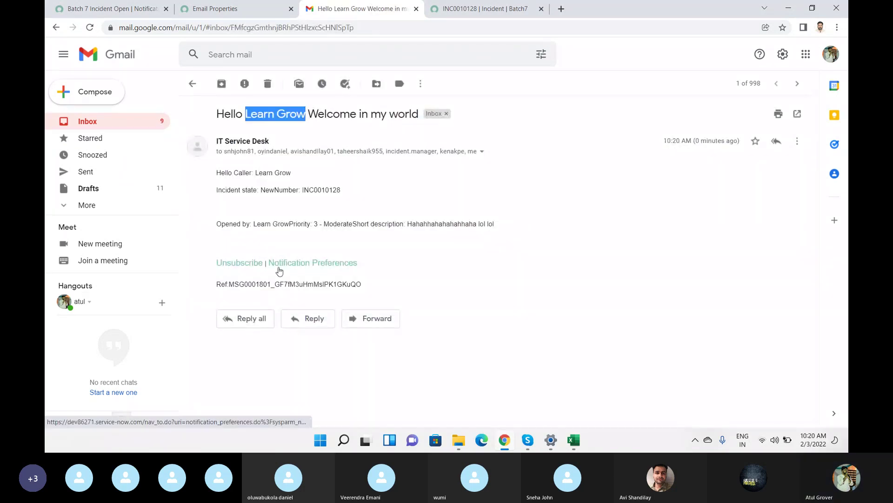
{"action": "left_click_drag", "start_coordinate": [358, 263], "coordinate": [207, 264]}
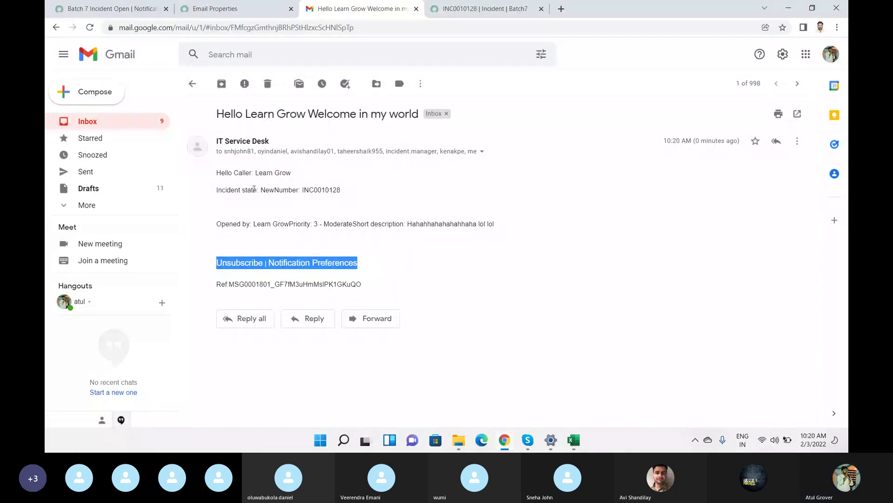
{"action": "left_click", "coordinate": [482, 152]}
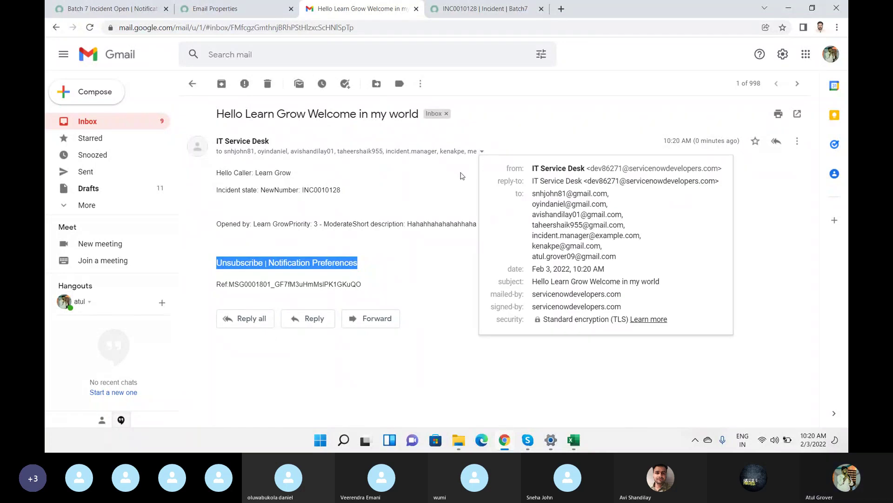
{"action": "left_click", "coordinate": [401, 190]}
{"action": "left_click", "coordinate": [125, 7]}
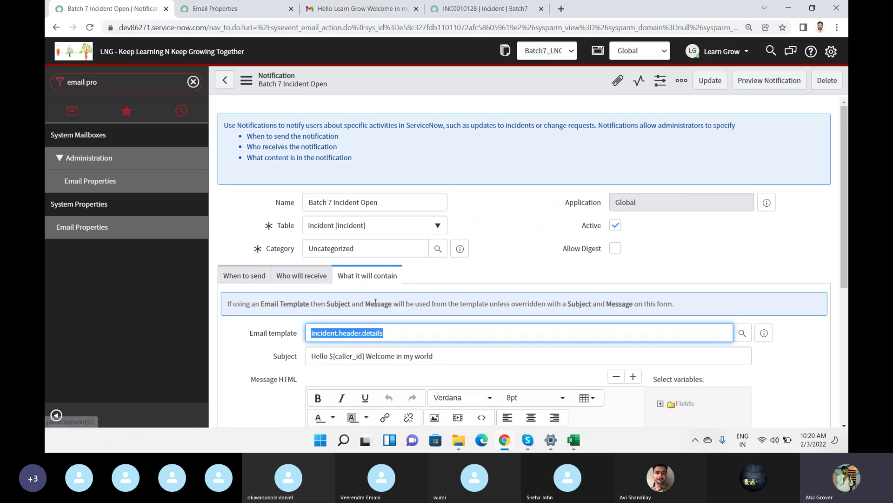
Step: Open the incident.header.details email template record from the notification in its own tab and view its message content
{"action": "left_click", "coordinate": [764, 333]}
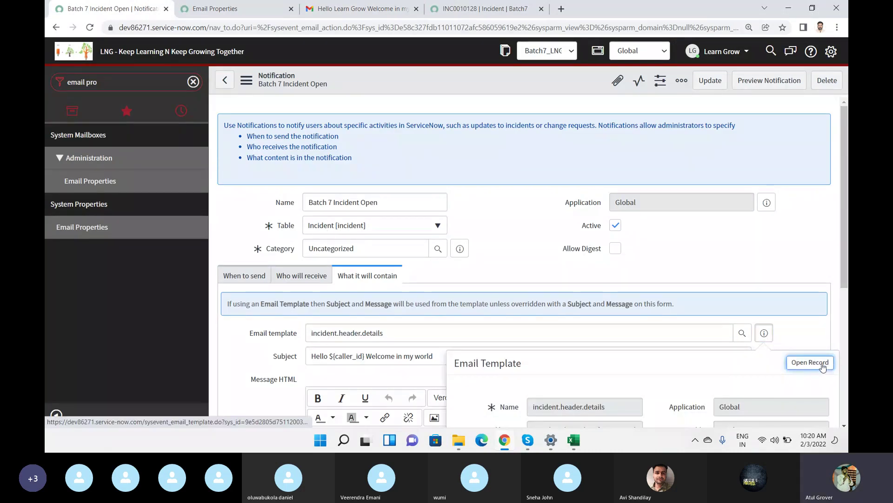
{"action": "left_click", "coordinate": [822, 366]}
{"action": "left_click", "coordinate": [359, 16]}
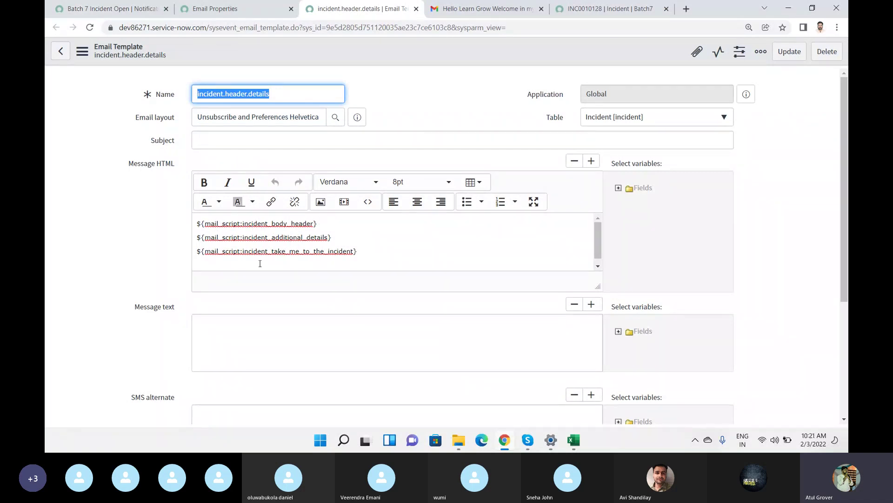
{"action": "mouse_move", "coordinate": [847, 146]}
{"action": "left_mouse_down"}
{"action": "mouse_move", "coordinate": [847, 250]}
{"action": "mouse_move", "coordinate": [848, 145]}
{"action": "left_mouse_up"}
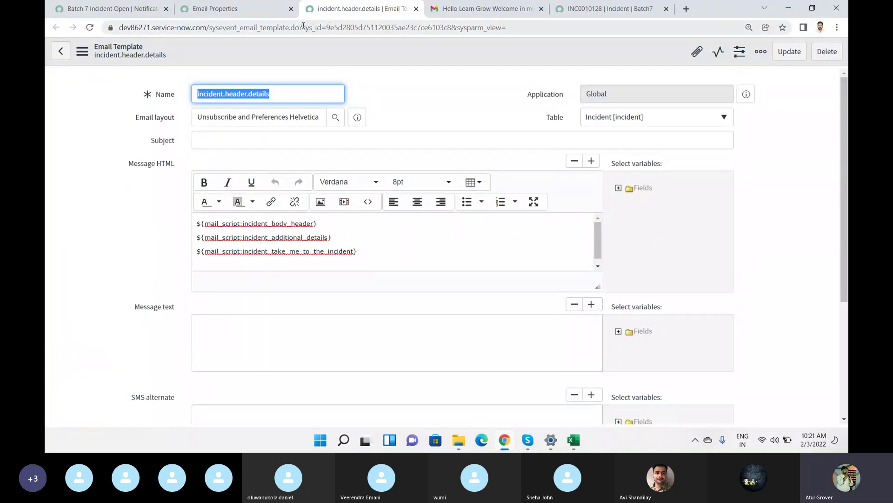
Step: Strip the record parameters from the template's URL and load the plain sysevent_email_template.do page
{"action": "left_click_drag", "start_coordinate": [302, 26], "coordinate": [540, 27]}
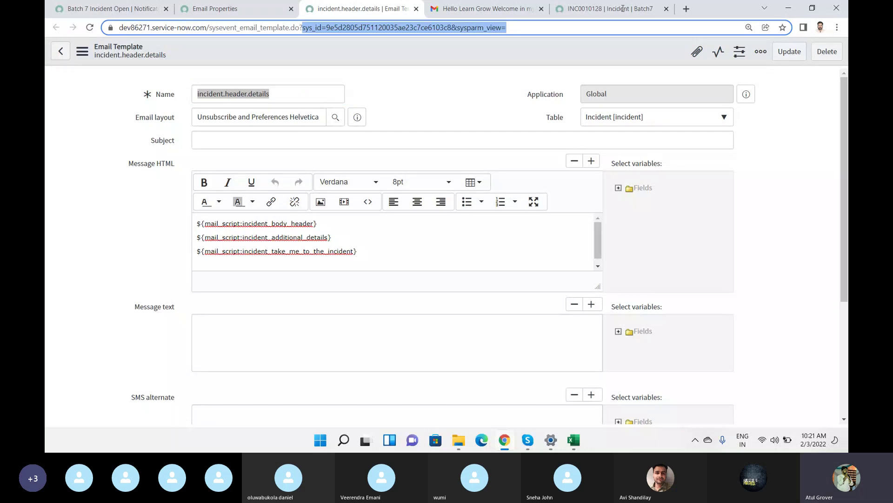
{"action": "key", "text": "BackSpace"}
{"action": "key", "text": "Return"}
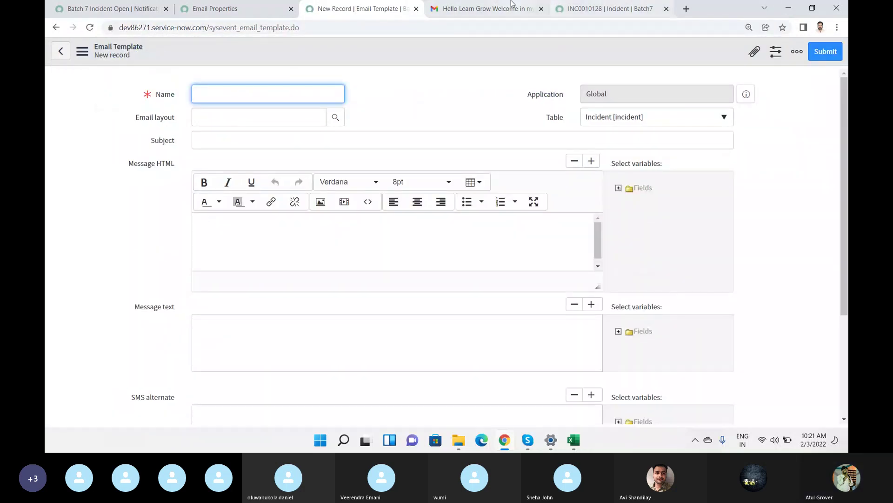
Step: Try to open the email template list by changing the URL ending to sysevent_email_template_do.list
{"action": "left_click", "coordinate": [352, 27]}
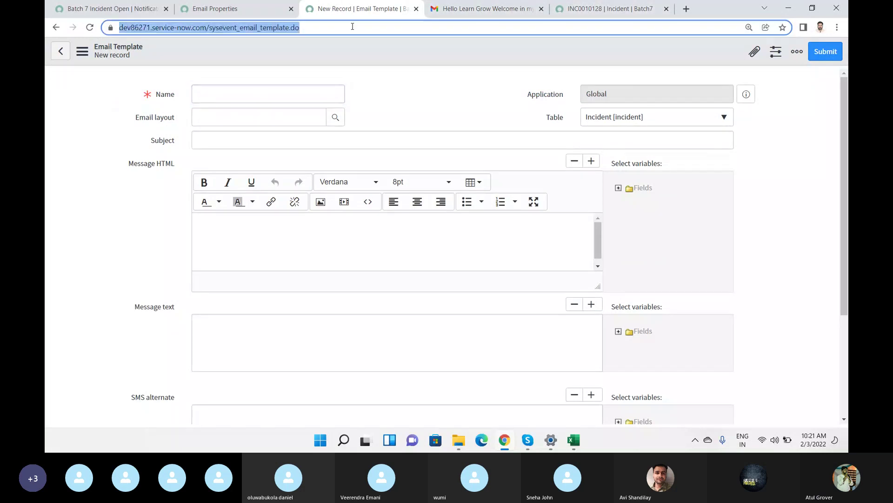
{"action": "left_click", "coordinate": [353, 27]}
{"action": "key", "text": "BackSpace"}
{"action": "key", "text": "BackSpace"}
{"action": "key", "text": "BackSpace"}
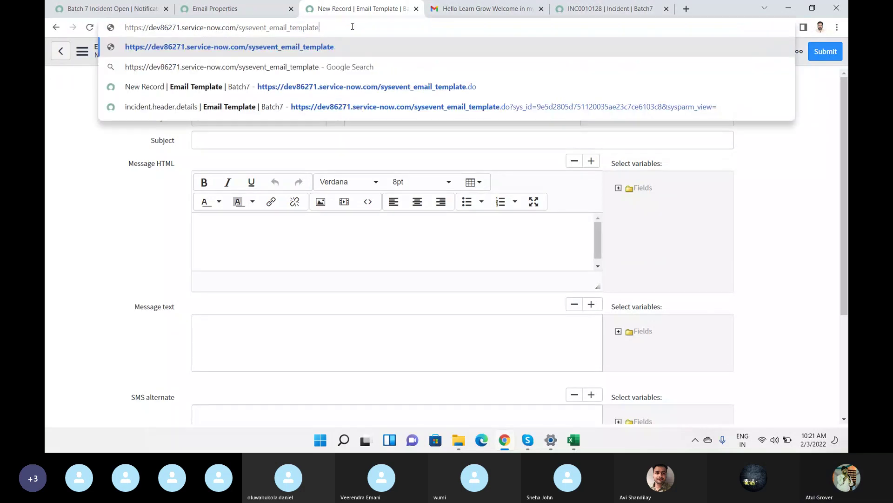
{"action": "type", "text": "_do."}
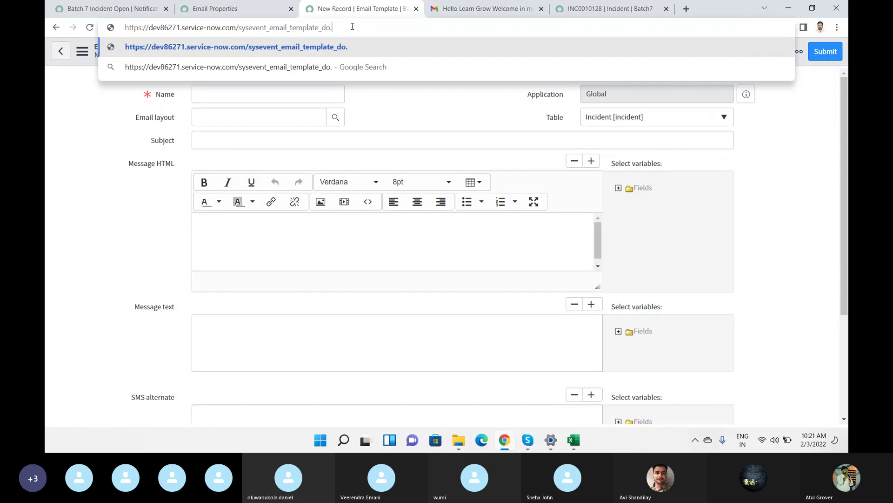
{"action": "type", "text": "list"}
{"action": "key", "text": "Return"}
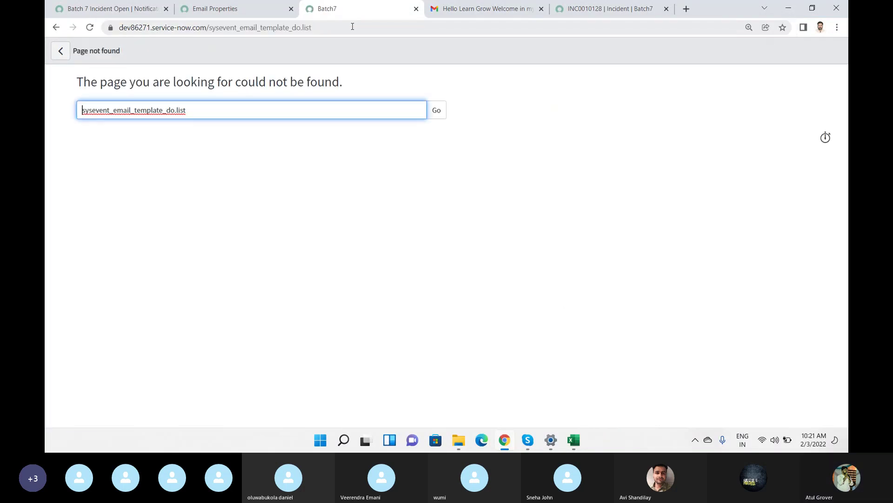
Step: Edit the table and list suffix in the sysevent_email_template_do.list URL
{"action": "left_click", "coordinate": [352, 27]}
{"action": "left_click", "coordinate": [352, 26]}
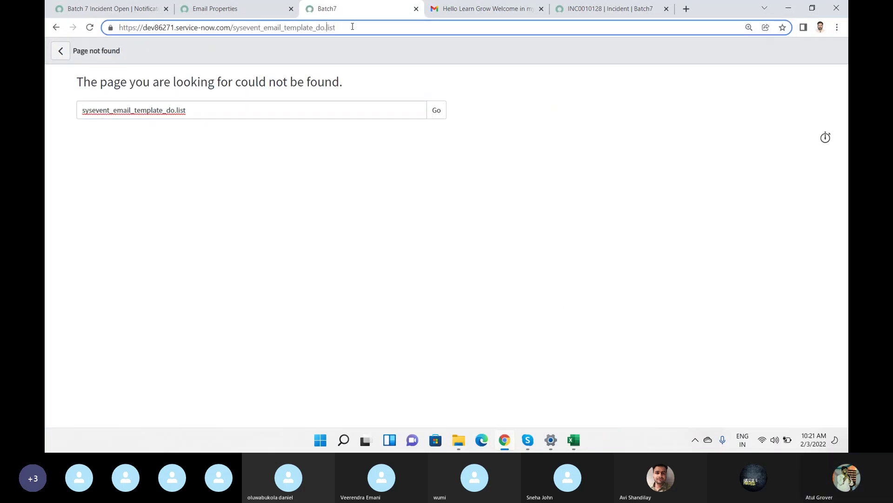
Step: Try to load the email template list by correcting the address to sysevent_email_template.list
{"action": "key", "text": "Left"}
{"action": "key", "text": "Left"}
{"action": "key", "text": "Left"}
{"action": "key", "text": "Left"}
{"action": "key", "text": "BackSpace"}
{"action": "key", "text": "BackSpace"}
{"action": "key", "text": "BackSpace"}
{"action": "key", "text": "BackSpace"}
{"action": "type", "text": "."}
{"action": "key", "text": "Return"}
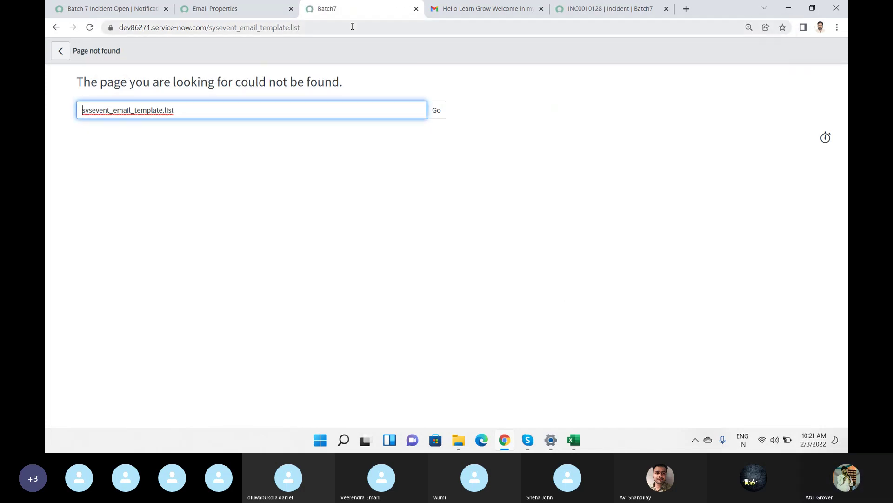
Step: Return to the Batch 7 Incident Open notification and filter the navigator for "templates"
{"action": "left_click", "coordinate": [251, 10]}
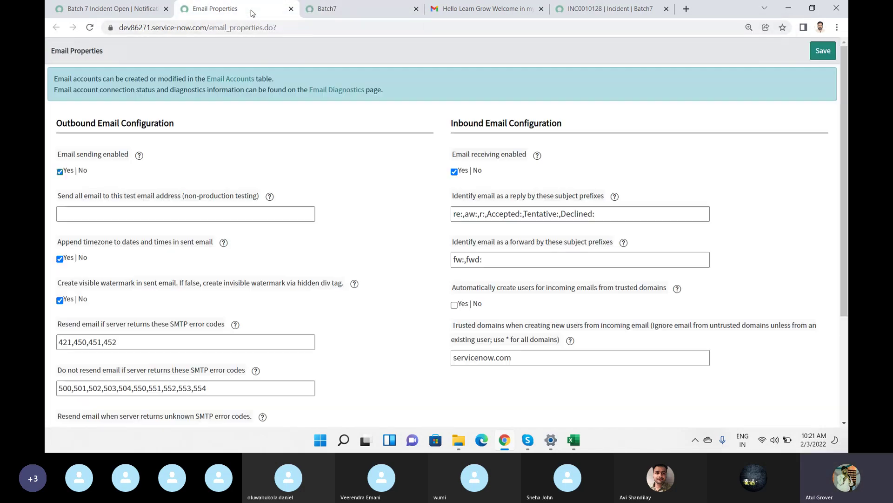
{"action": "left_click", "coordinate": [118, 10]}
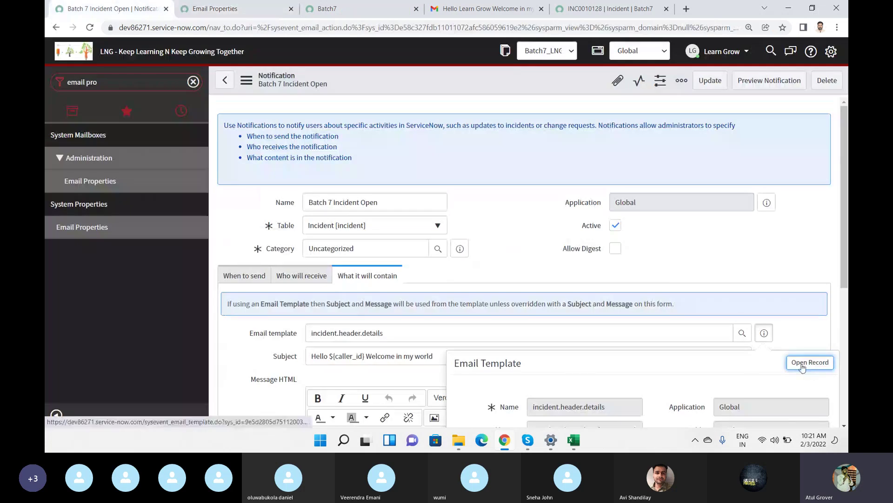
{"action": "left_click", "coordinate": [123, 83]}
{"action": "key", "text": "BackSpace"}
{"action": "key", "text": "BackSpace"}
{"action": "key", "text": "BackSpace"}
{"action": "key", "text": "BackSpace"}
{"action": "type", "text": "t"}
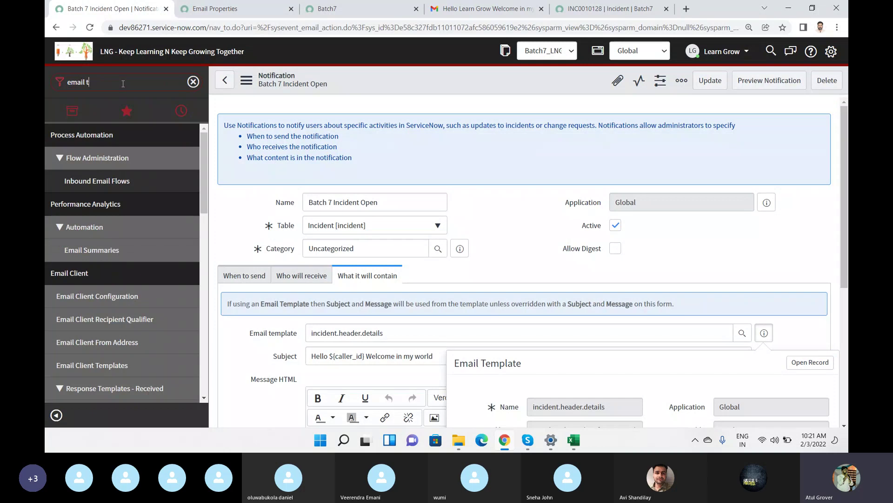
{"action": "key", "text": "BackSpace"}
{"action": "key", "text": "BackSpace"}
{"action": "type", "text": "te,m"}
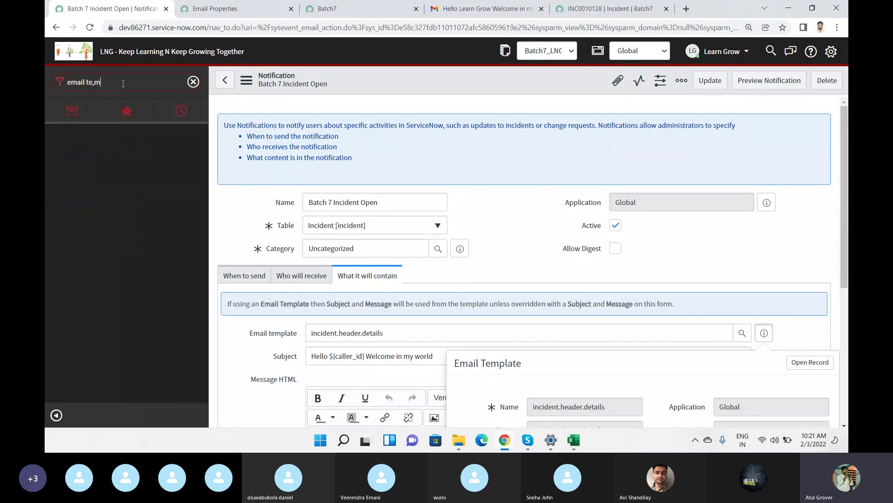
{"action": "key", "text": "BackSpace"}
{"action": "key", "text": "BackSpace"}
{"action": "key", "text": "BackSpace"}
{"action": "key", "text": "BackSpace"}
{"action": "key", "text": "BackSpace"}
{"action": "key", "text": "BackSpace"}
{"action": "key", "text": "BackSpace"}
{"action": "key", "text": "BackSpace"}
{"action": "type", "text": "templ"}
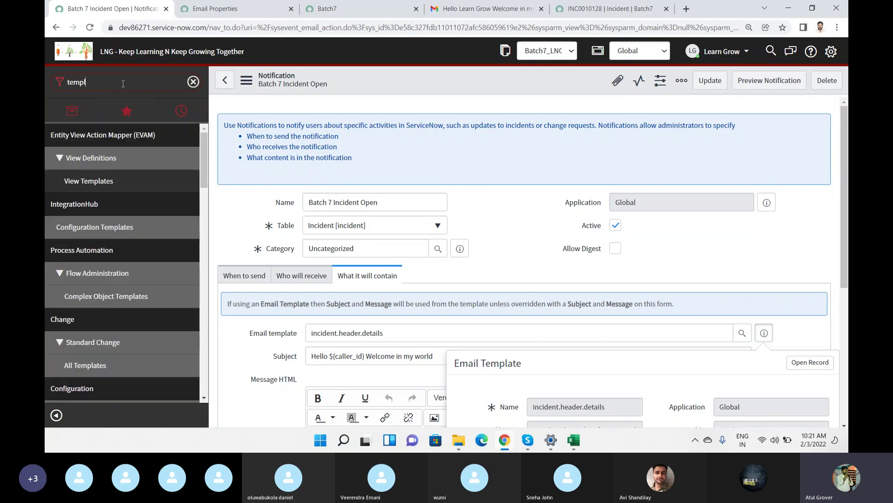
{"action": "type", "text": "ates"}
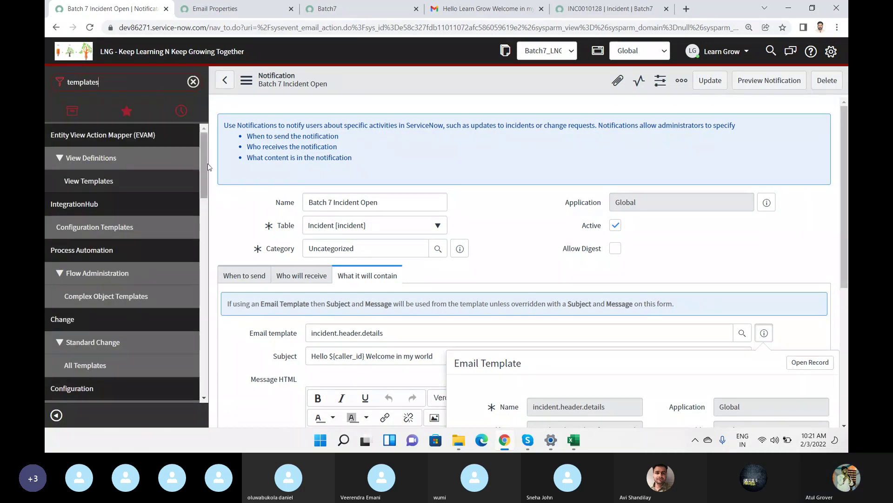
Step: Open the email Templates list under System Notification in a new browser tab and switch to it
{"action": "scroll", "coordinate": [208, 170], "scroll_direction": "down", "scroll_amount": 1}
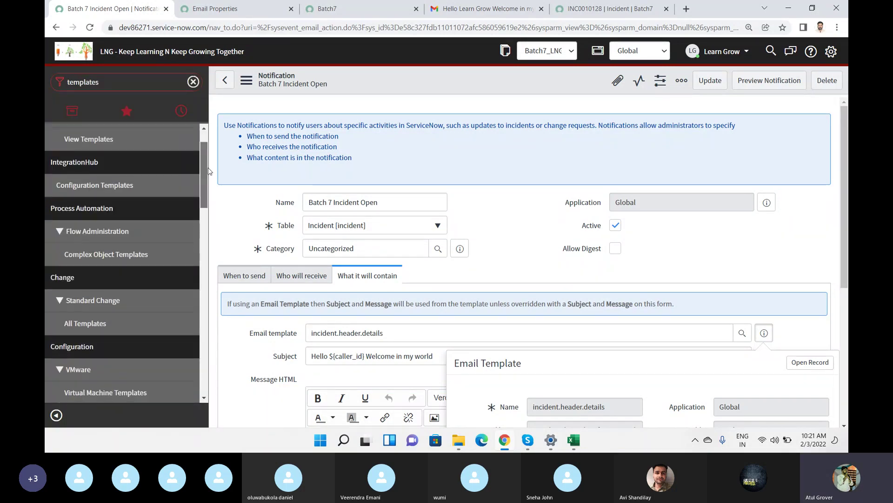
{"action": "scroll", "coordinate": [208, 171], "scroll_direction": "up", "scroll_amount": 1}
{"action": "left_click_drag", "start_coordinate": [208, 160], "coordinate": [233, 289]}
{"action": "scroll", "coordinate": [122, 280], "scroll_direction": "down", "scroll_amount": 3}
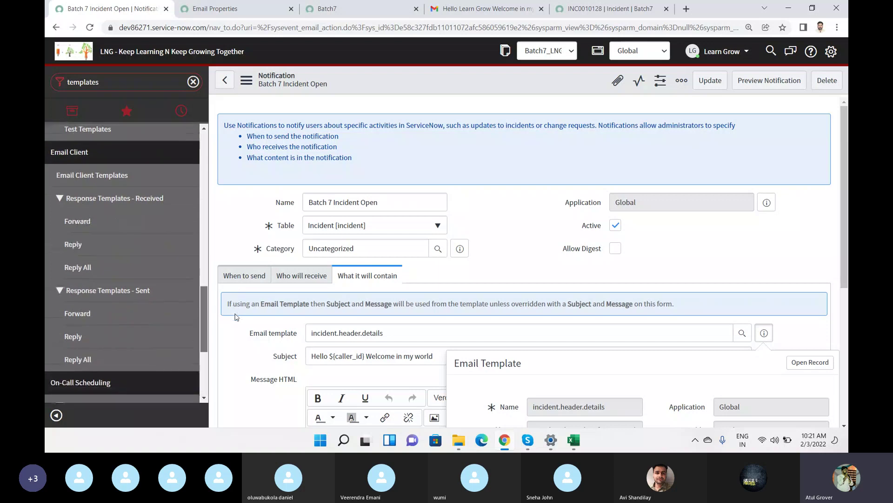
{"action": "scroll", "coordinate": [140, 279], "scroll_direction": "down", "scroll_amount": 6}
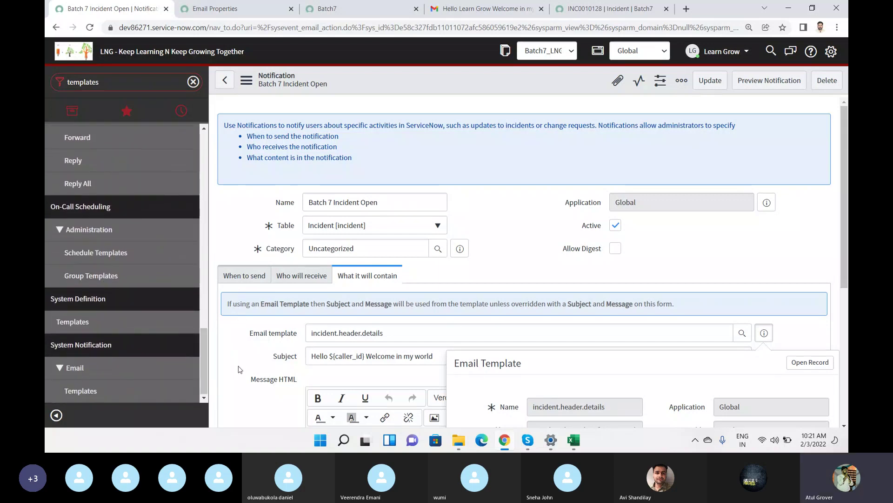
{"action": "middle_click", "coordinate": [93, 393]}
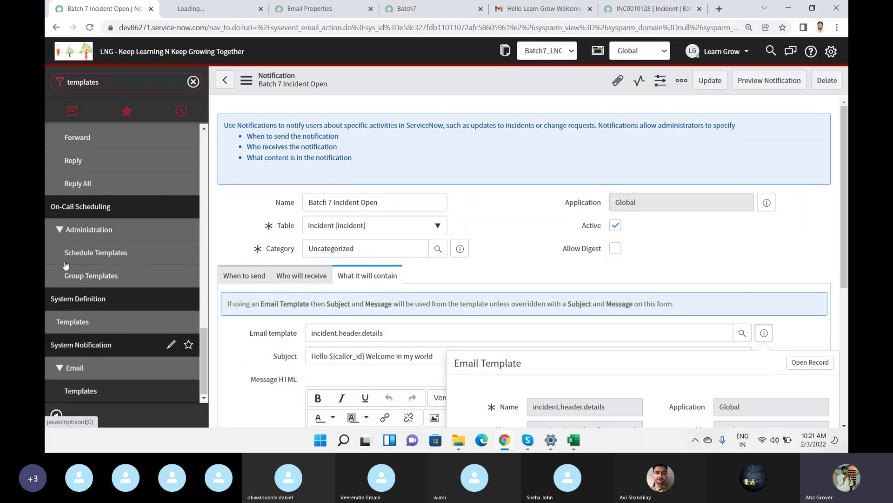
{"action": "left_click", "coordinate": [194, 14]}
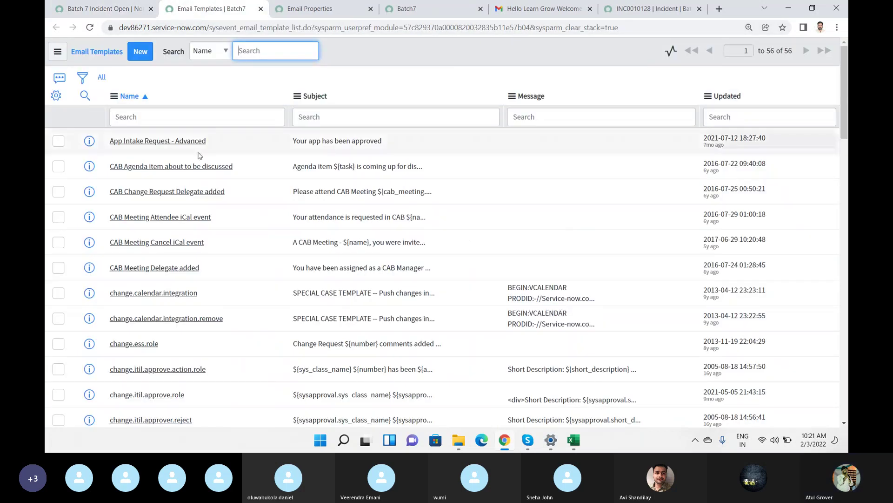
Step: Filter the email templates by names containing "prefer" and open the Unsubscribe and Preferences template
{"action": "left_click", "coordinate": [217, 122]}
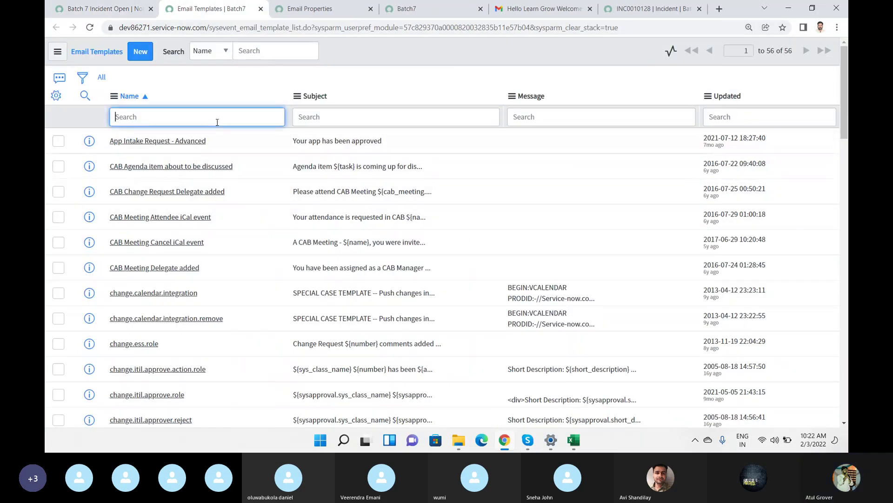
{"action": "type", "text": "*"}
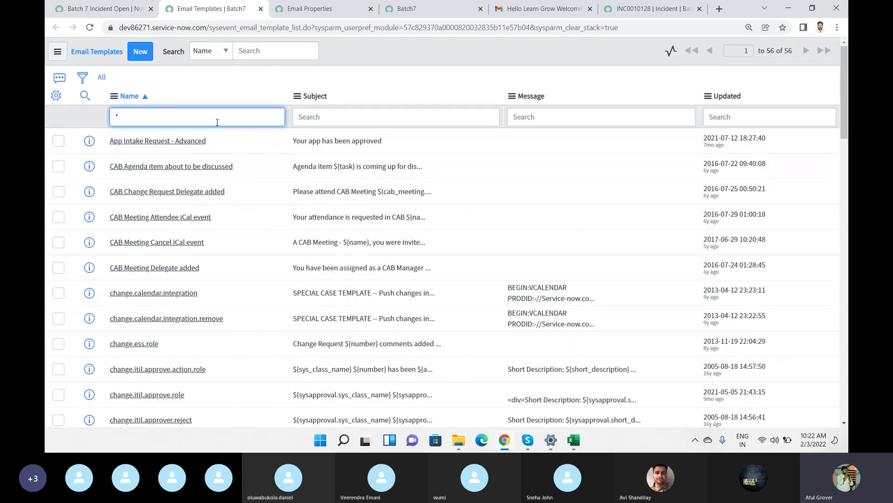
{"action": "type", "text": "prefer"}
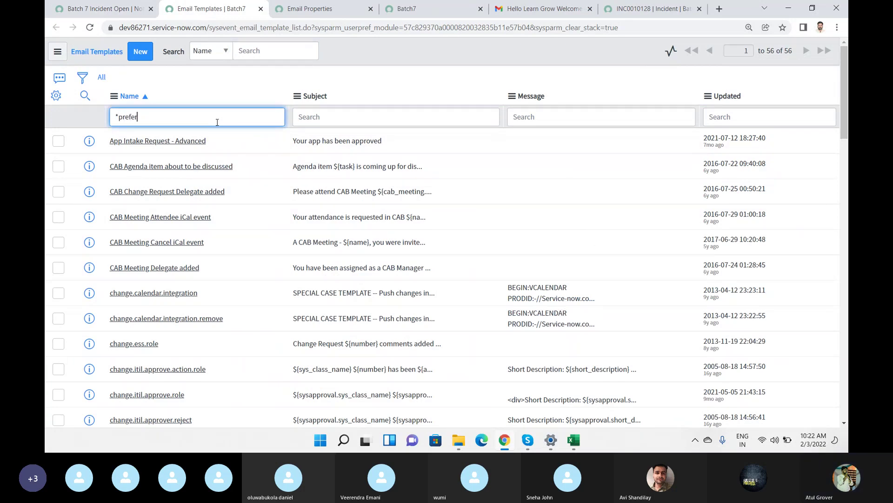
{"action": "key", "text": "Return"}
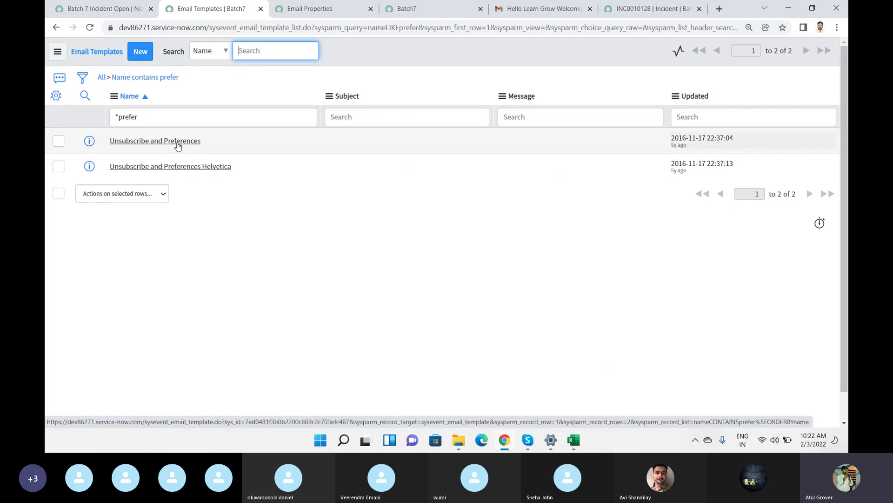
{"action": "left_click", "coordinate": [167, 141]}
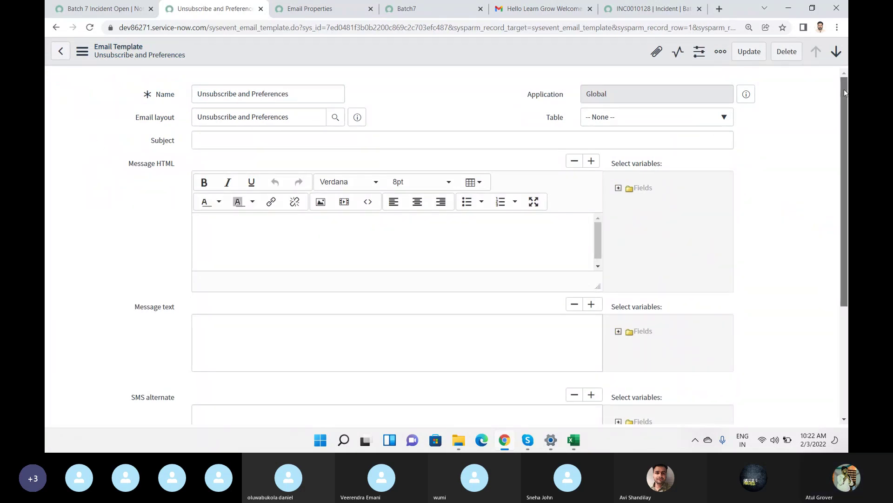
Step: Preview the email layout assigned to the Unsubscribe and Preferences template and open its full record to examine the footer code
{"action": "left_click_drag", "start_coordinate": [182, 122], "coordinate": [153, 125]}
{"action": "left_click", "coordinate": [126, 123]}
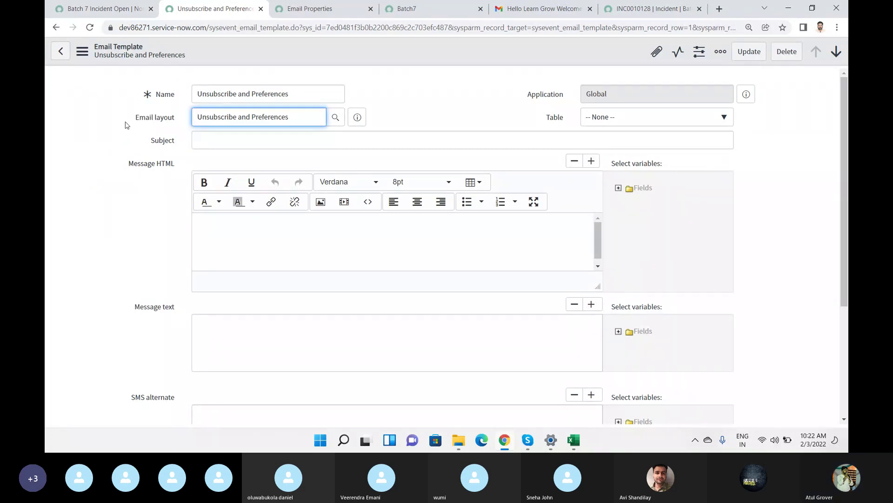
{"action": "left_click", "coordinate": [363, 117]}
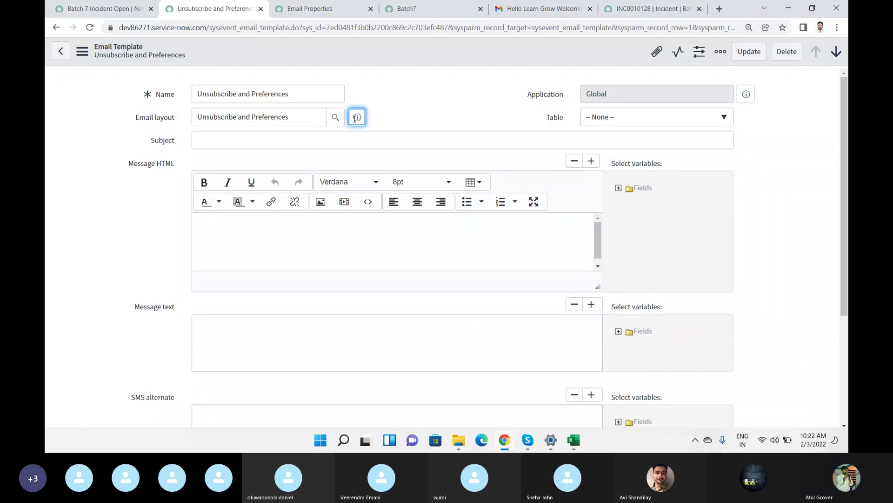
{"action": "left_click", "coordinate": [358, 117]}
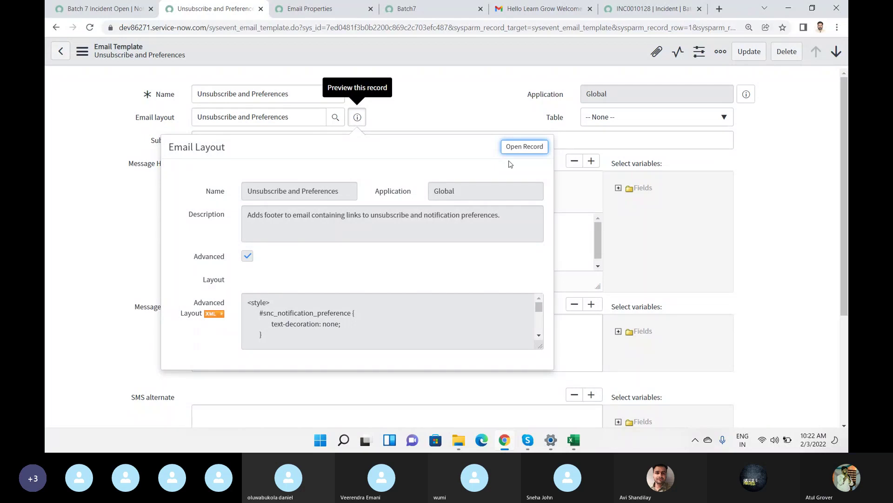
{"action": "left_click", "coordinate": [525, 146]}
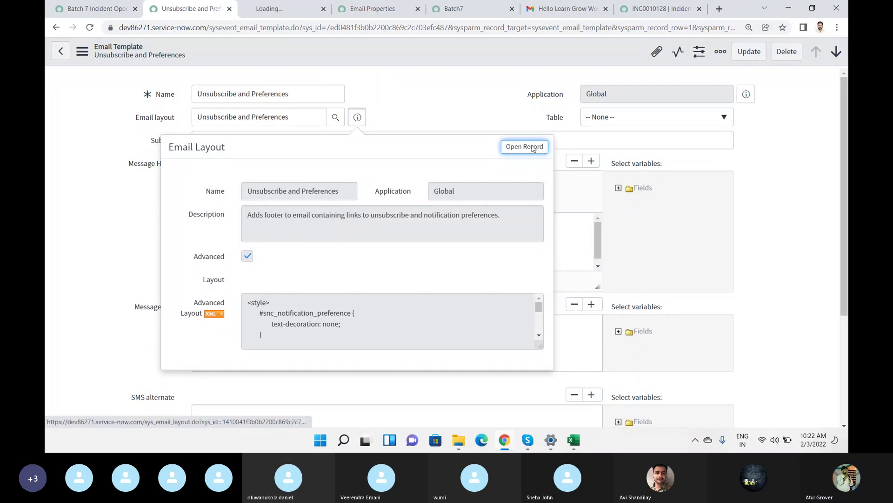
{"action": "left_click", "coordinate": [261, 14]}
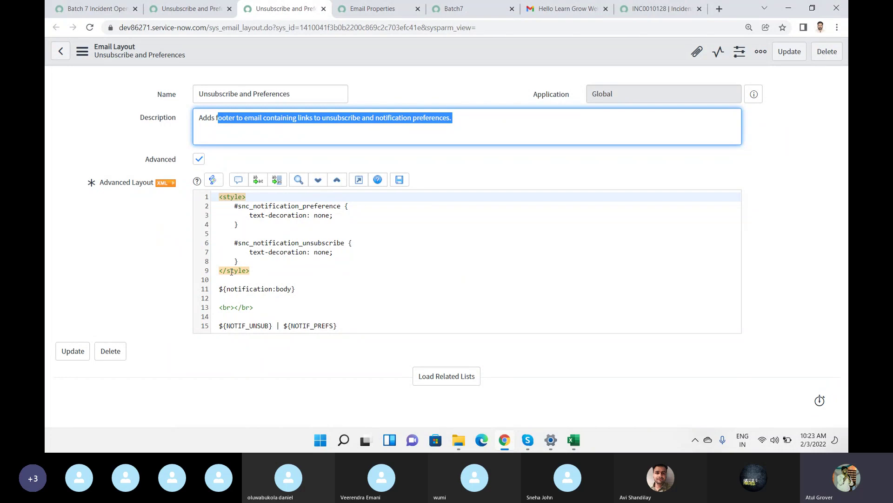
Step: Review the notification's Email template field and the Unsubscribe and Notification Preferences links in the received Gmail message
{"action": "left_click", "coordinate": [98, 12]}
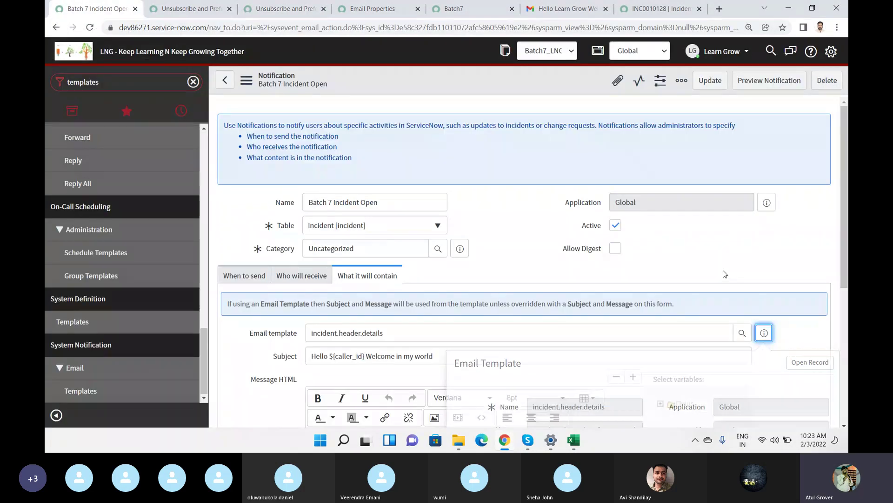
{"action": "left_click_drag", "start_coordinate": [842, 223], "coordinate": [843, 286]}
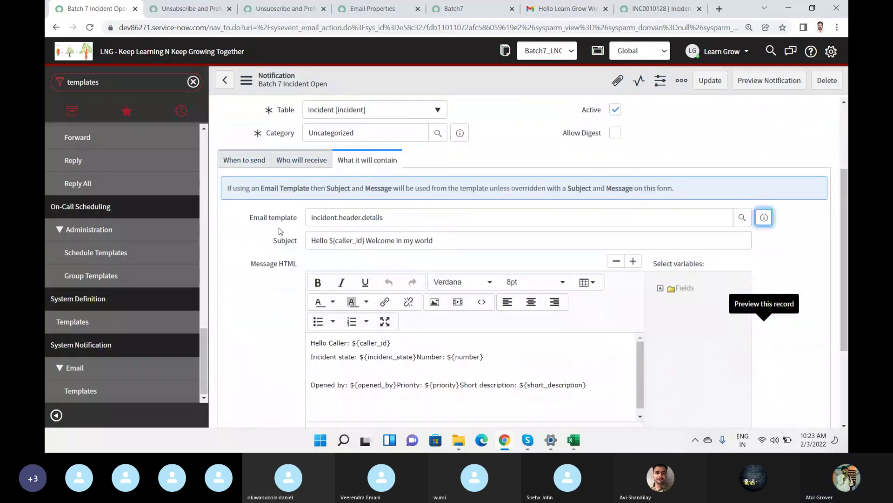
{"action": "triple_click", "coordinate": [409, 212]}
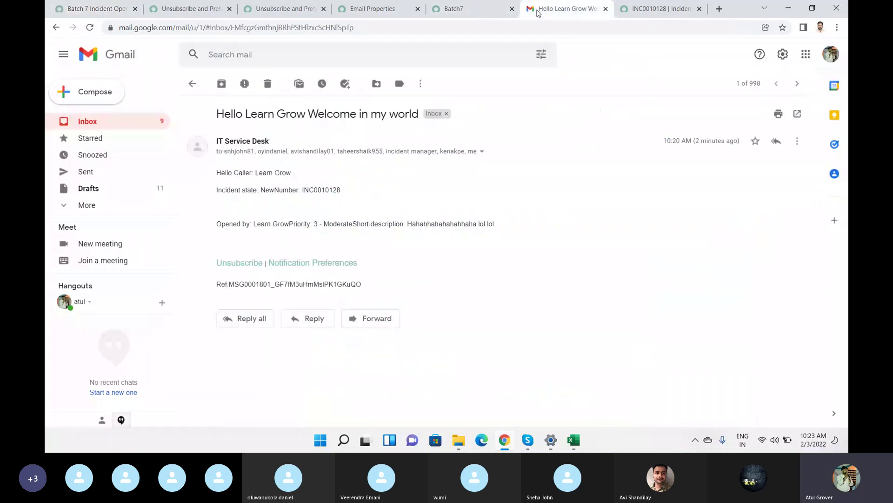
{"action": "left_click", "coordinate": [563, 8]}
{"action": "left_click_drag", "start_coordinate": [359, 263], "coordinate": [107, 354]}
{"action": "left_click", "coordinate": [217, 273]}
{"action": "triple_click", "coordinate": [217, 273]}
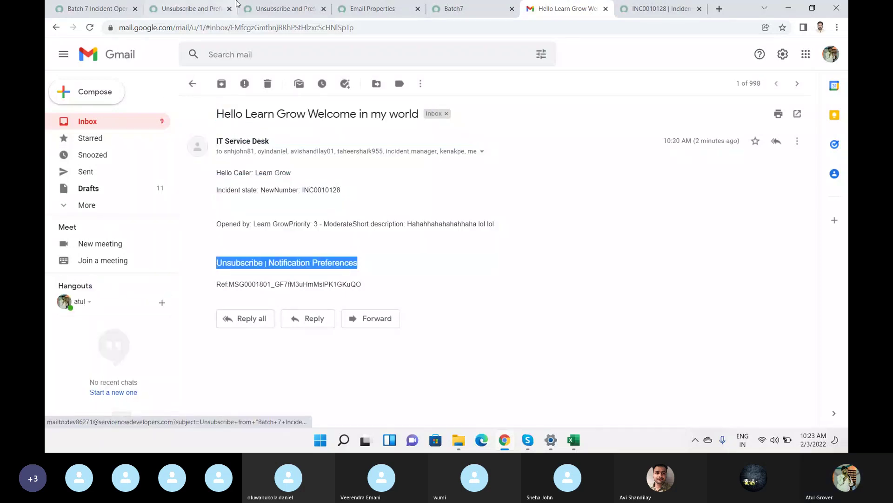
Step: Clear the Email template field of the Batch 7 Incident Open notification and save the record
{"action": "left_click", "coordinate": [95, 9]}
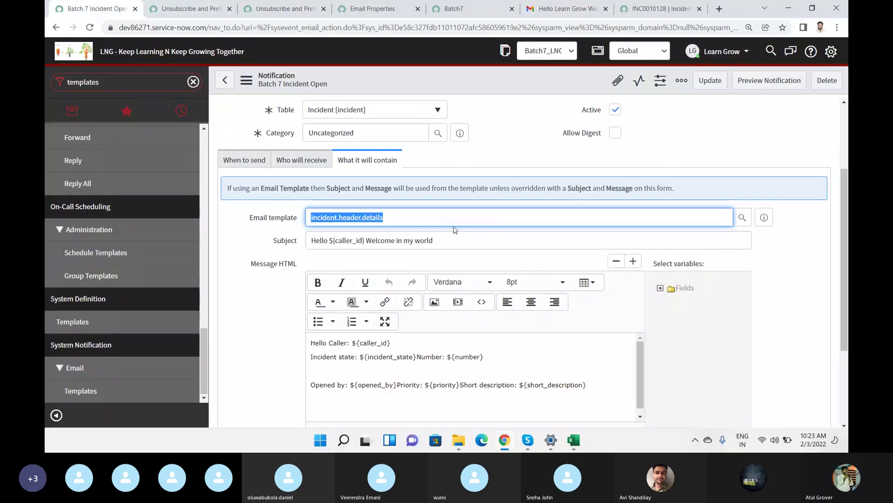
{"action": "key", "text": "BackSpace"}
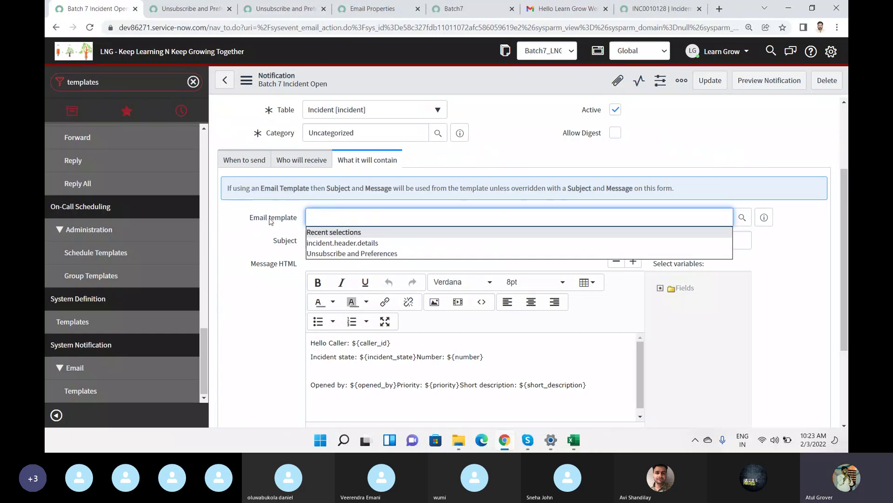
{"action": "key", "text": "Tab"}
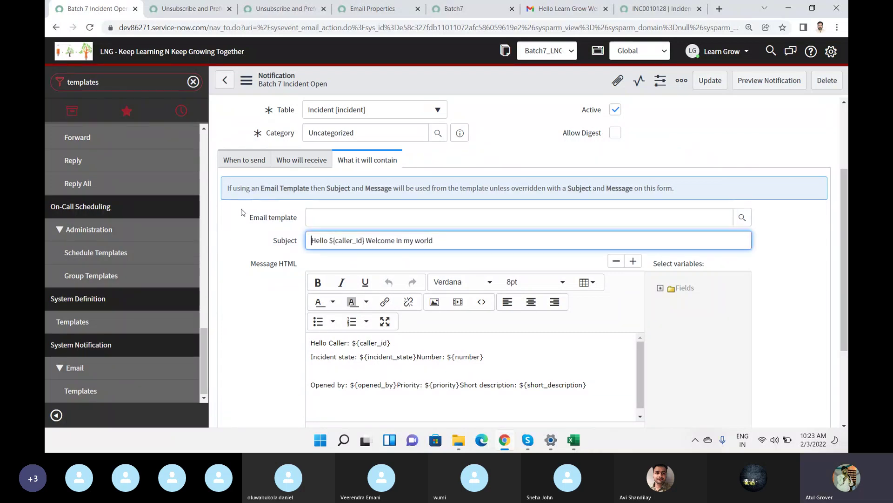
{"action": "right_click", "coordinate": [367, 78]}
{"action": "left_click", "coordinate": [389, 86]}
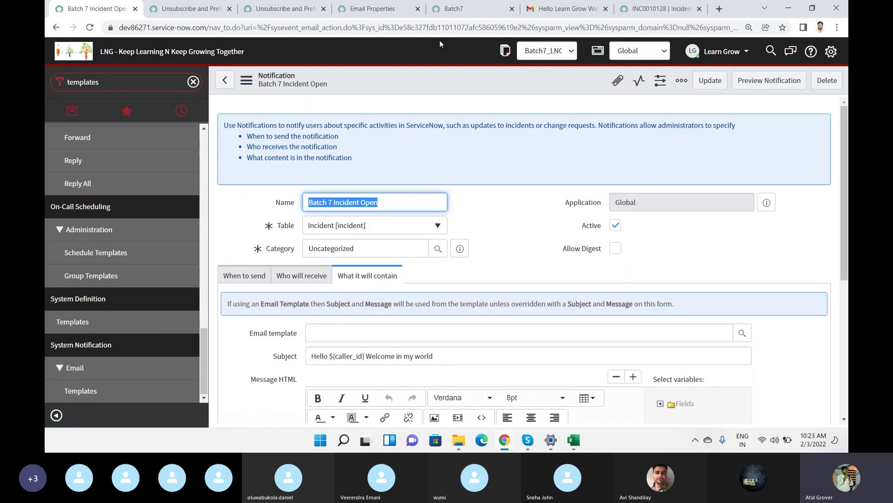
Step: Open the Notification Preferences link from the received incident email in Gmail
{"action": "left_click", "coordinate": [540, 14]}
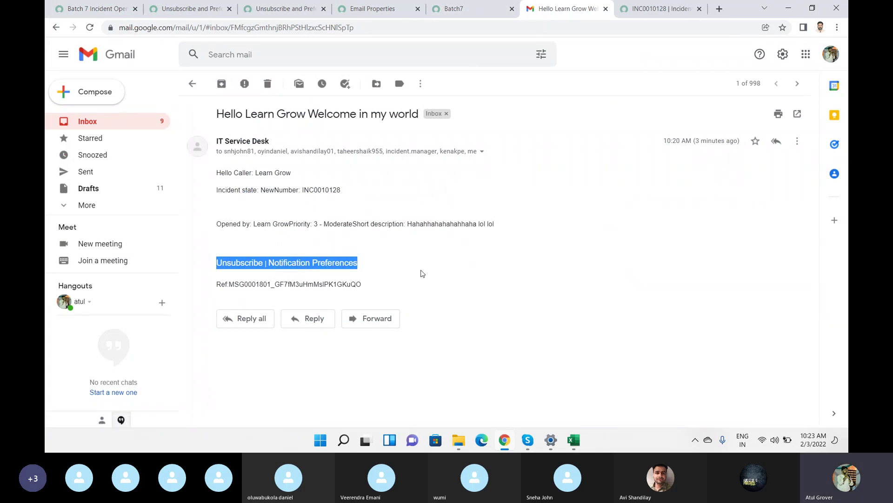
{"action": "left_click", "coordinate": [382, 264]}
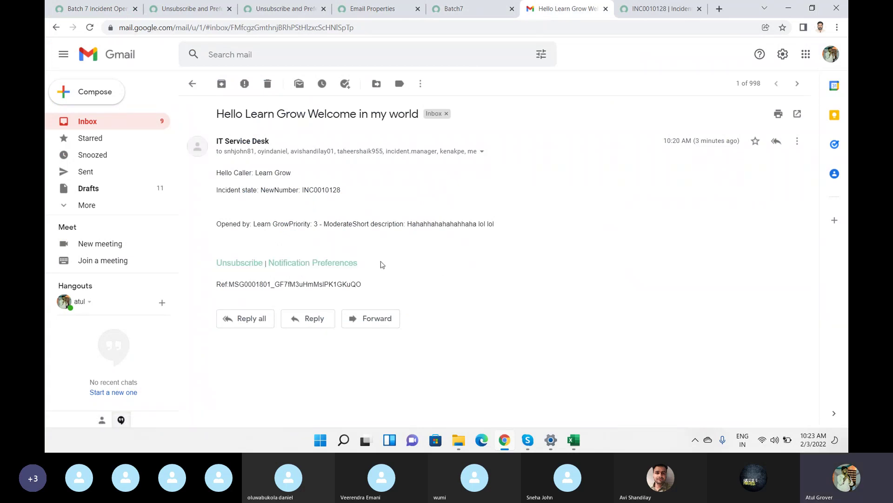
{"action": "left_click", "coordinate": [309, 264]}
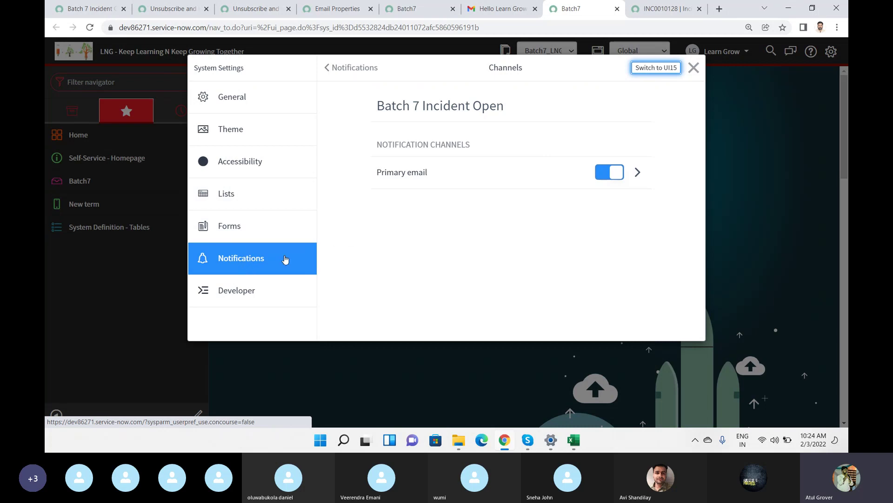
Step: Reopen the system settings and turn off the Primary email channel for the Batch 7 Incident Open notification
{"action": "left_click", "coordinate": [693, 68]}
{"action": "left_click", "coordinate": [832, 52]}
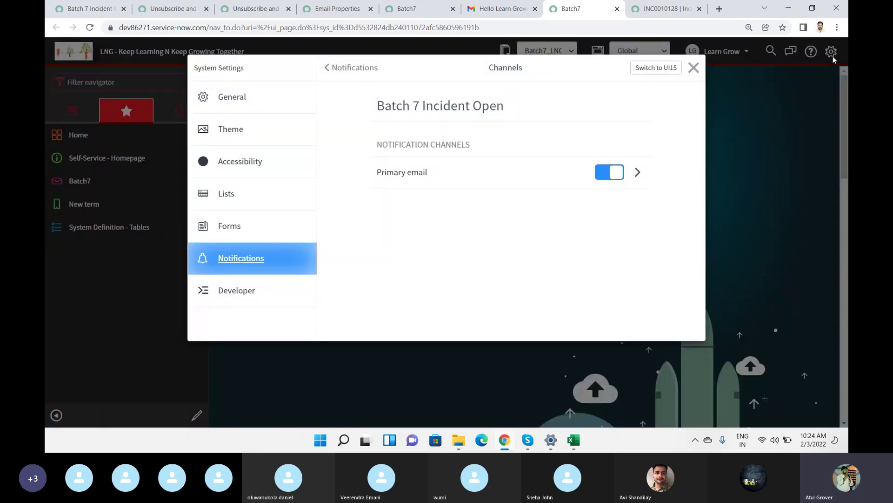
{"action": "left_click", "coordinate": [612, 173]}
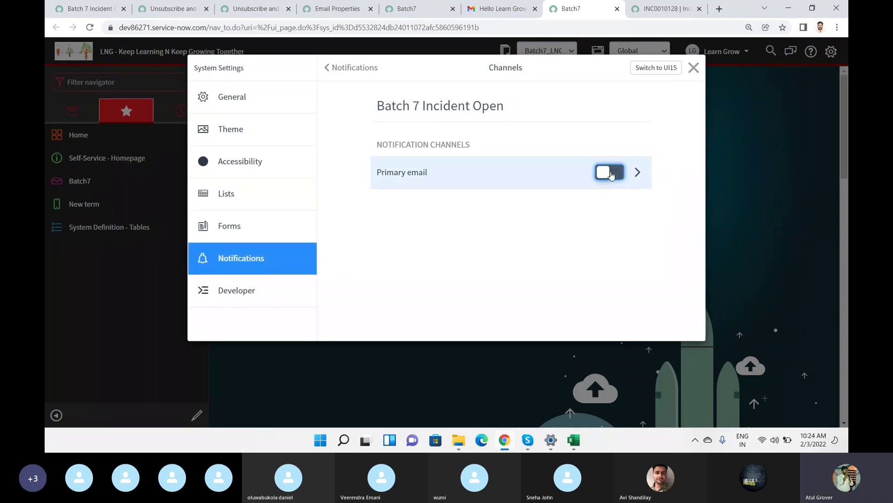
Step: Open the schedule and filter conditions of the Primary email channel for the Batch 7 Incident Open notification
{"action": "left_click", "coordinate": [615, 173]}
{"action": "left_click", "coordinate": [638, 174]}
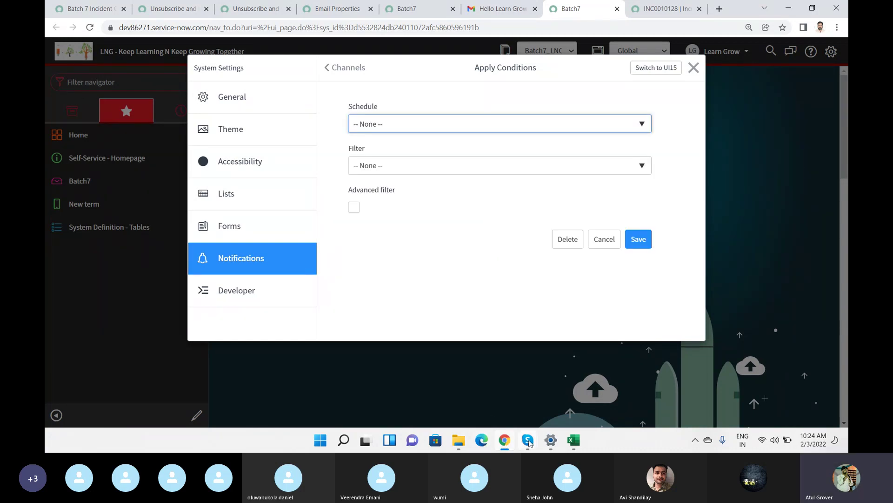
{"action": "mouse_move", "coordinate": [527, 442]}
{"action": "left_click", "coordinate": [489, 409]}
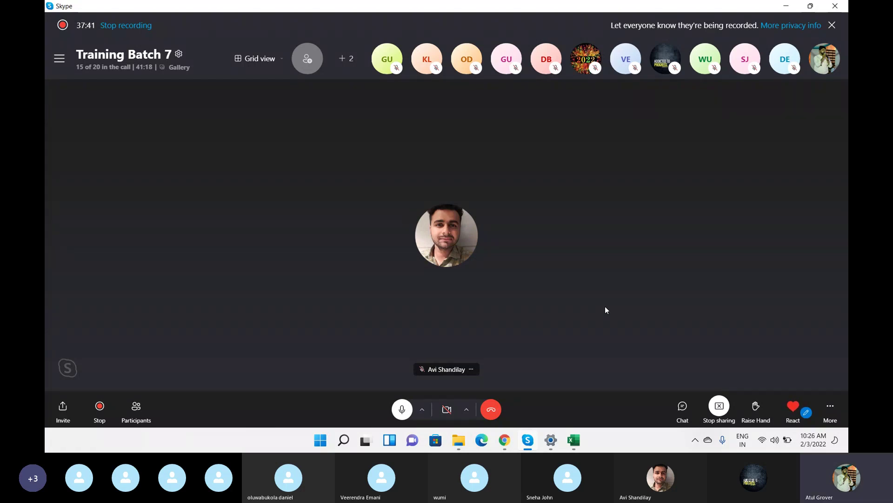
{"action": "key", "text": "alt+Tab"}
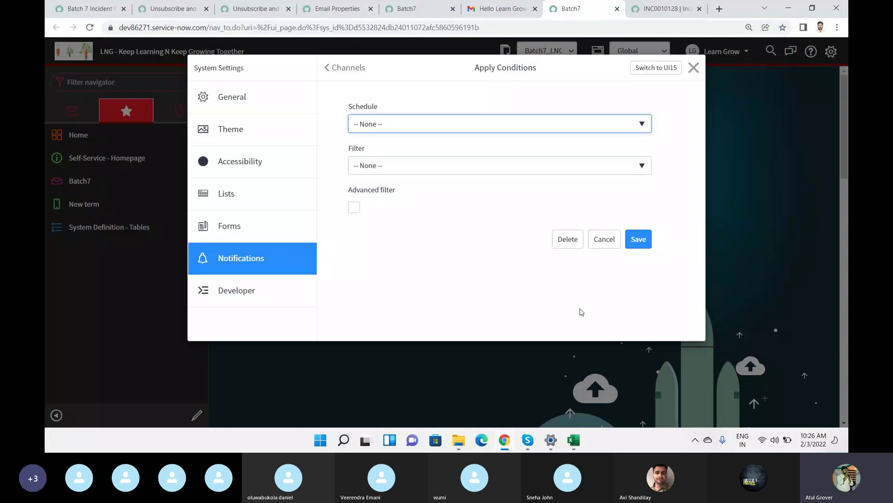
Step: Switch to the received incident email in Gmail and review its Unsubscribe and Notification Preferences links
{"action": "left_click", "coordinate": [491, 11]}
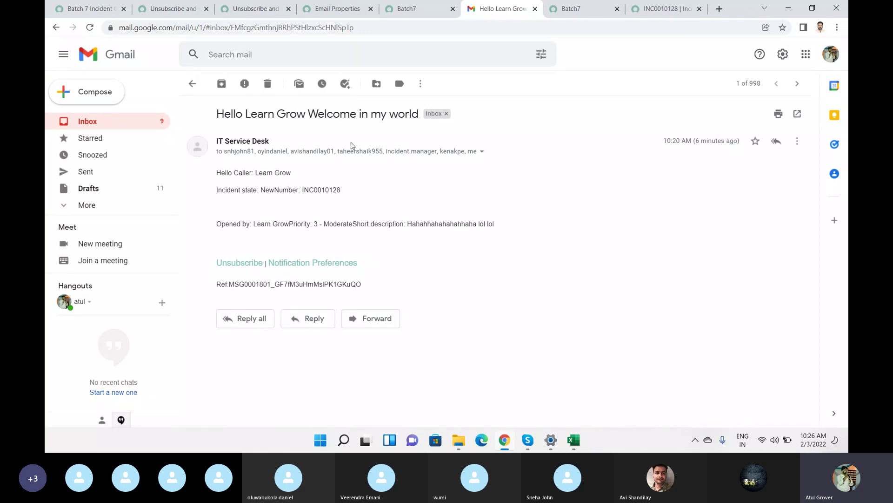
{"action": "mouse_move", "coordinate": [381, 151]}
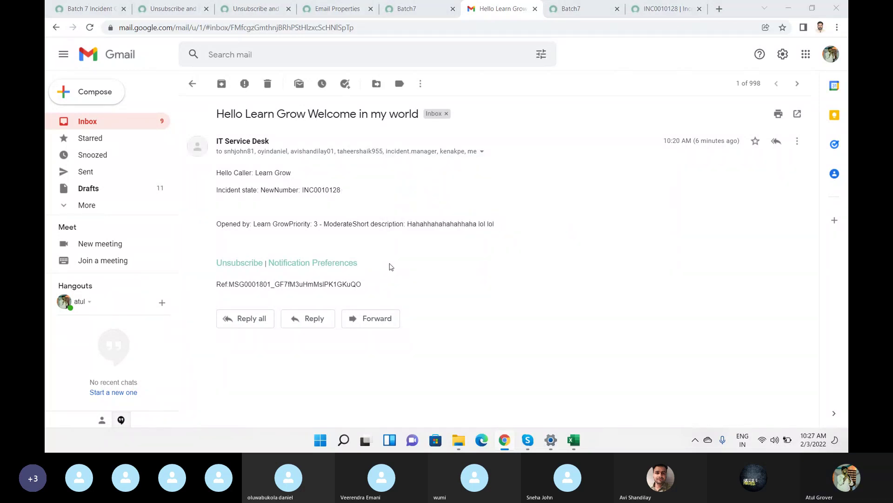
{"action": "key", "text": "alt+Tab"}
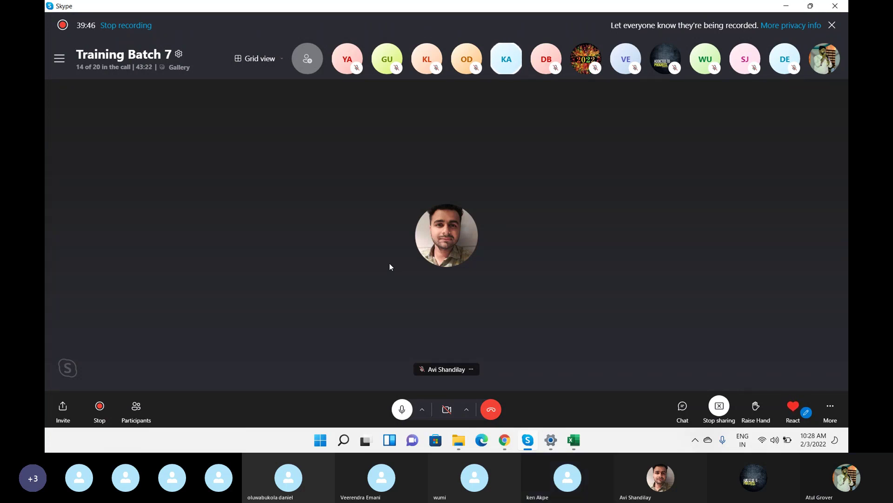
{"action": "key", "text": "alt+Tab"}
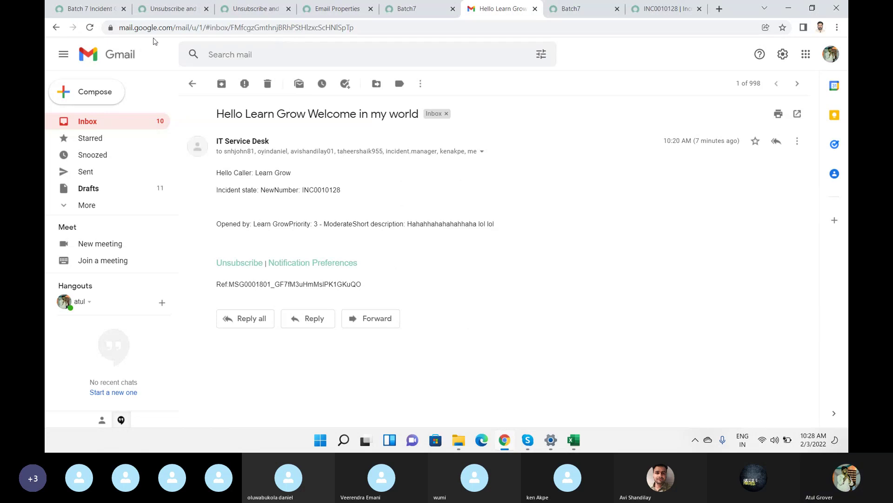
Step: Return to the Batch 7 Incident Open notification record and clear its Active option
{"action": "left_click", "coordinate": [98, 15]}
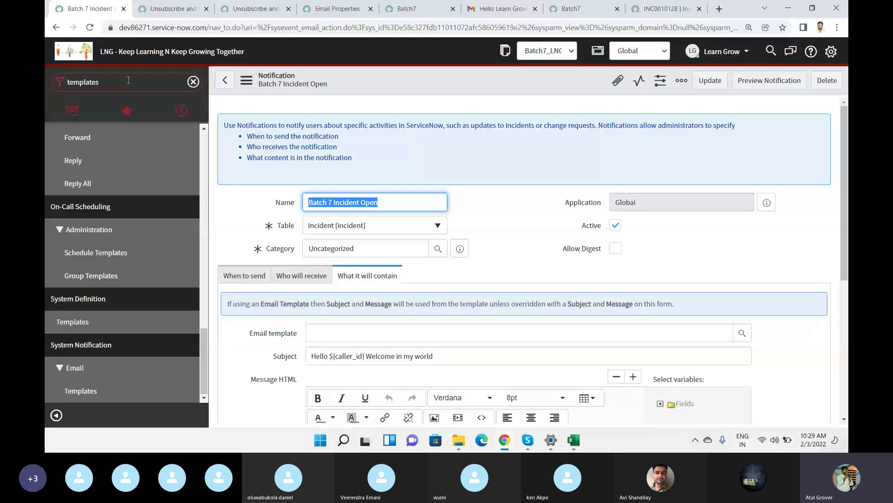
{"action": "left_click", "coordinate": [616, 228]}
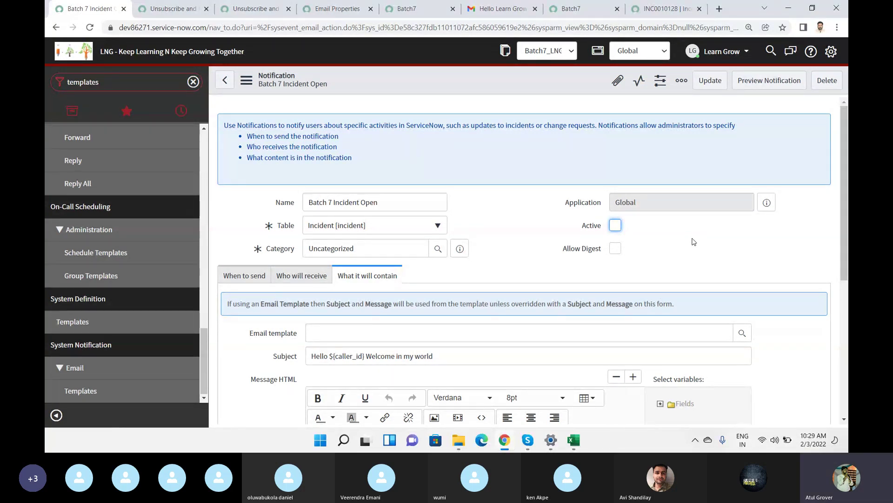
Step: Open the notification preferences in the system settings and switch Allow Notifications off and back on
{"action": "left_click", "coordinate": [831, 52]}
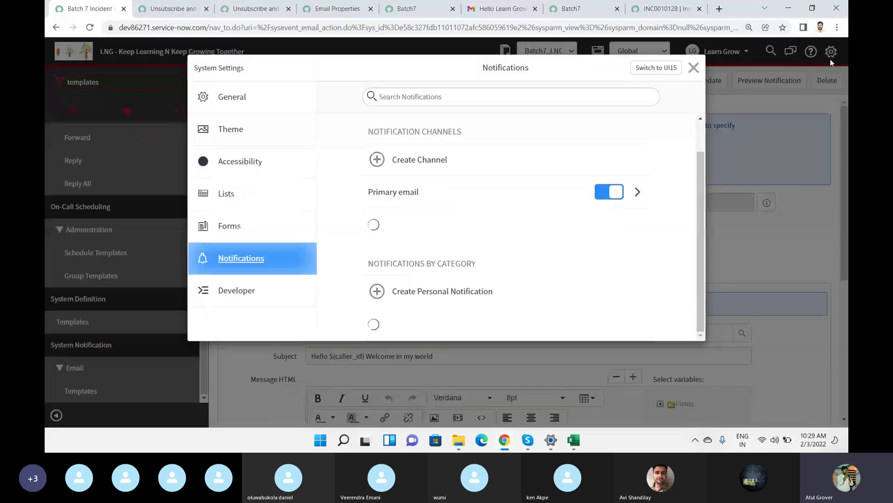
{"action": "scroll", "coordinate": [535, 182], "scroll_direction": "down", "scroll_amount": 4}
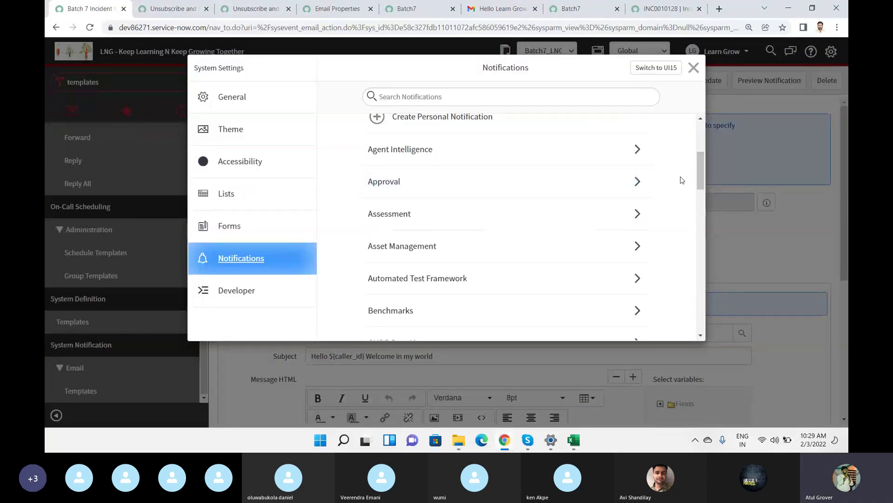
{"action": "left_click_drag", "start_coordinate": [701, 180], "coordinate": [702, 139]}
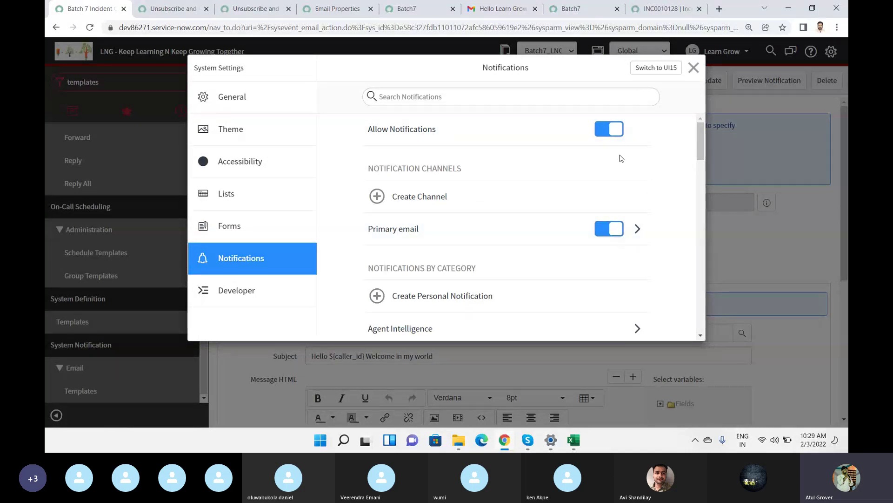
{"action": "left_click", "coordinate": [597, 136]}
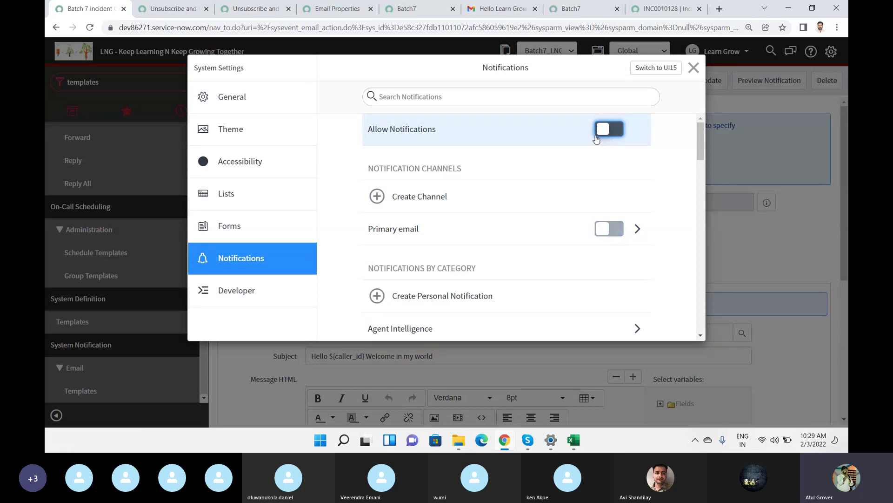
{"action": "left_click", "coordinate": [615, 133]}
Step: Search the notification preferences for change, turn off the Primary email channel of Change approved, and close the settings
{"action": "left_click_drag", "start_coordinate": [703, 136], "coordinate": [701, 155]}
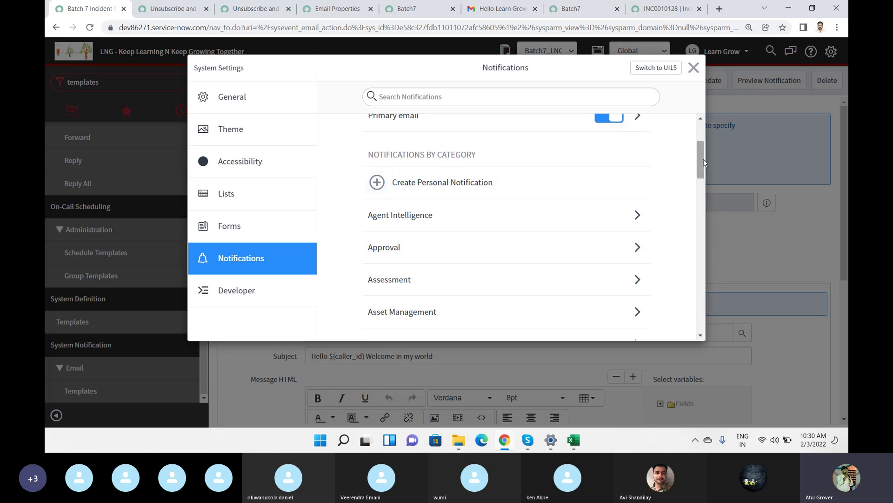
{"action": "left_click_drag", "start_coordinate": [703, 160], "coordinate": [701, 200]}
{"action": "left_click", "coordinate": [436, 100]}
{"action": "type", "text": "charge"}
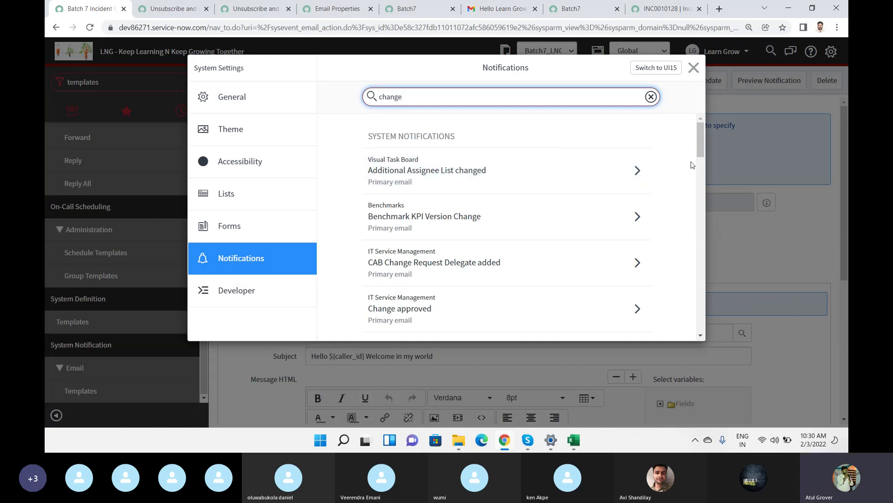
{"action": "left_click_drag", "start_coordinate": [703, 137], "coordinate": [697, 155]}
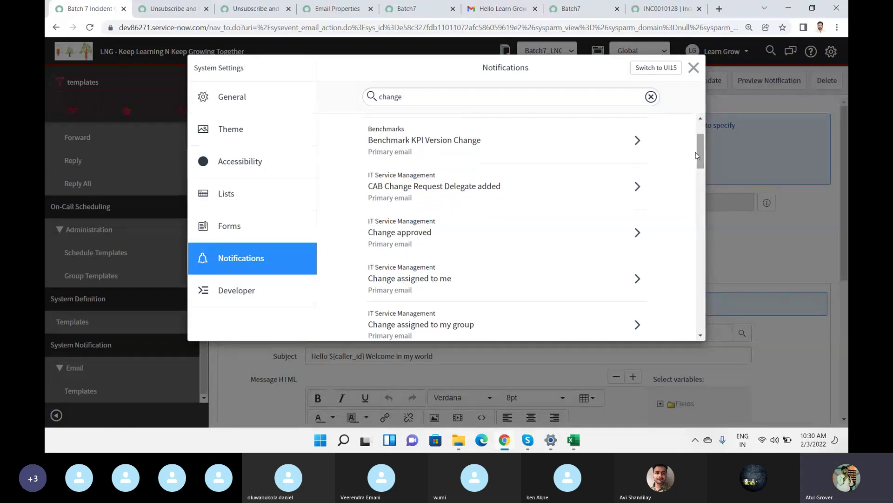
{"action": "left_click", "coordinate": [633, 234]}
{"action": "left_click", "coordinate": [609, 173]}
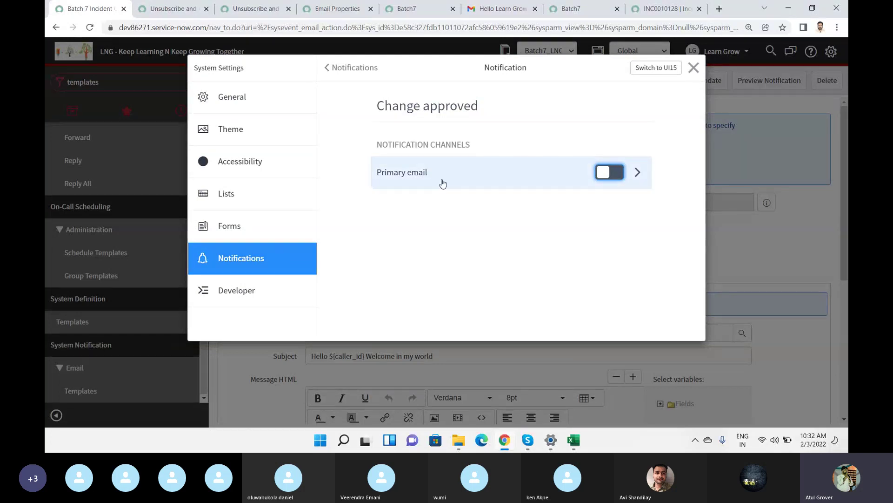
{"action": "left_click", "coordinate": [694, 68]}
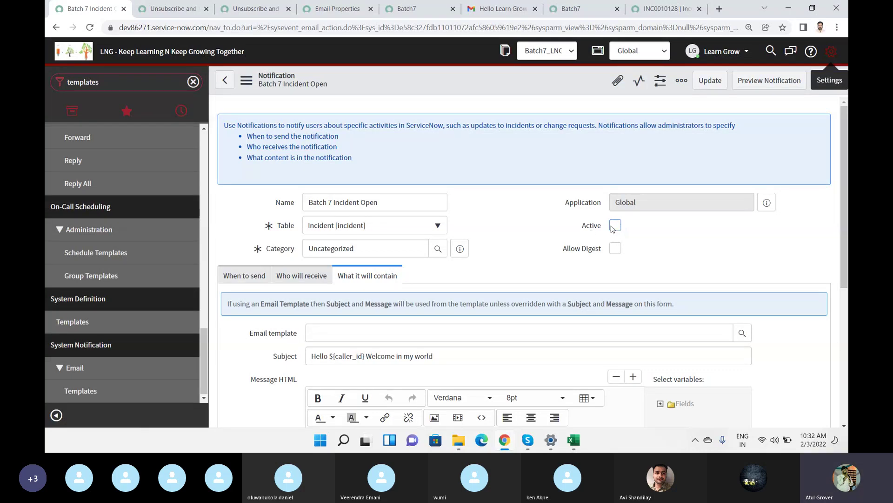
Step: Re-enable the Active option of the Batch 7 Incident Open notification and recheck the Change approved channel in the system settings
{"action": "left_click", "coordinate": [614, 226]}
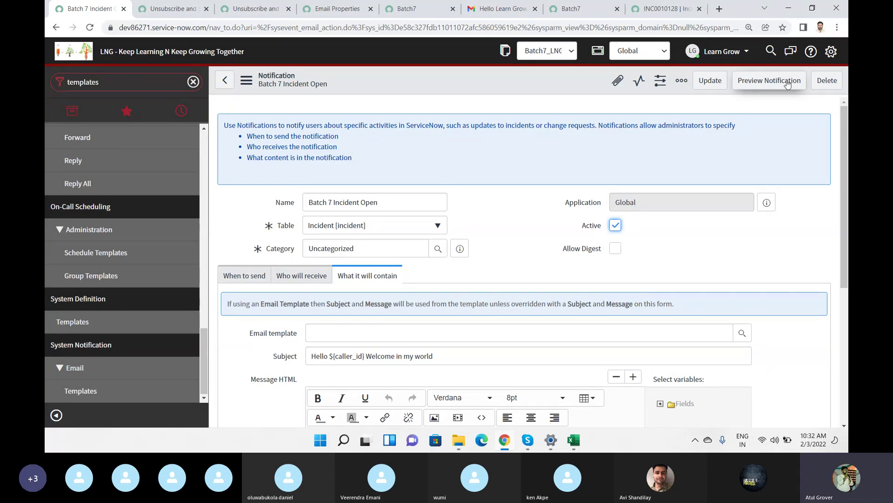
{"action": "left_click", "coordinate": [831, 51]}
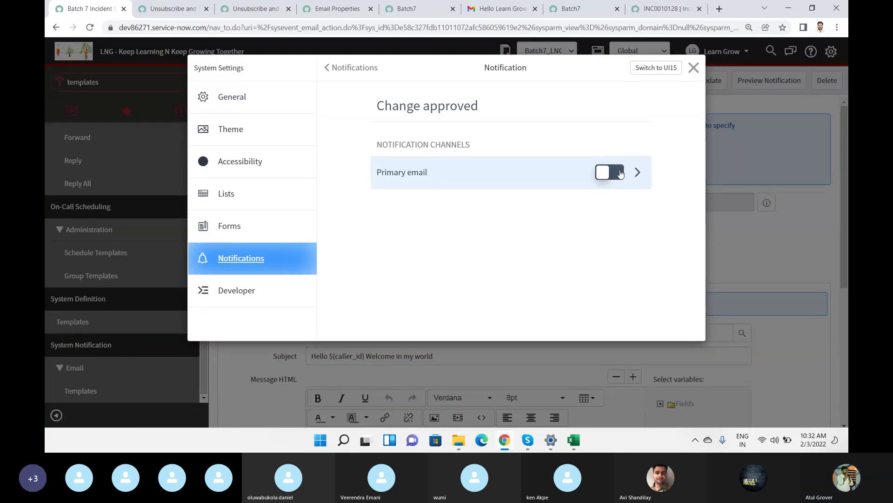
{"action": "left_click", "coordinate": [694, 68]}
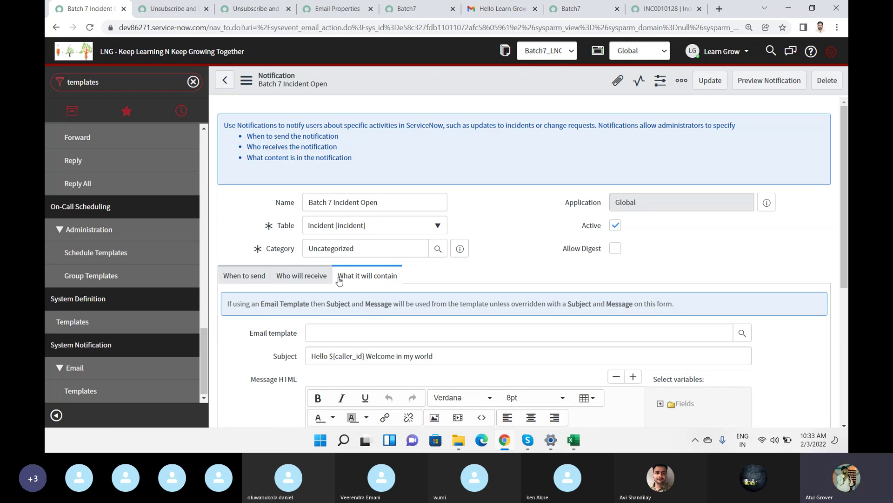
{"action": "key", "text": "alt+Tab"}
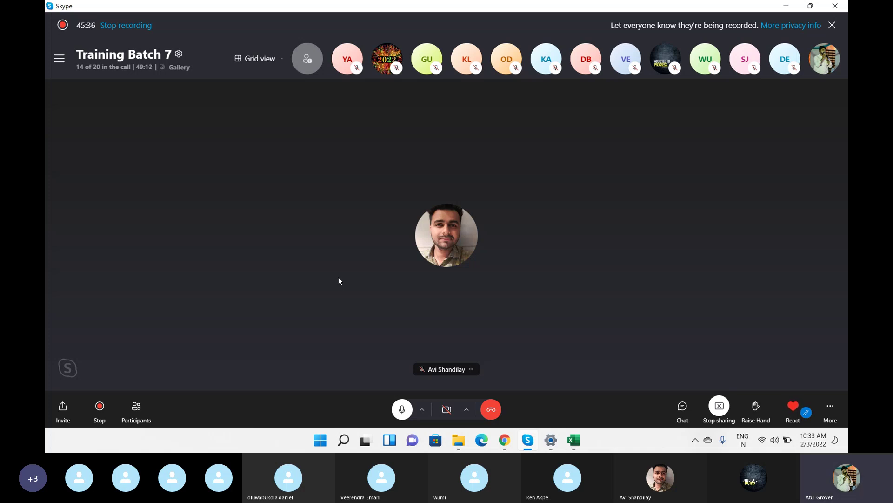
{"action": "key", "text": "alt+Tab"}
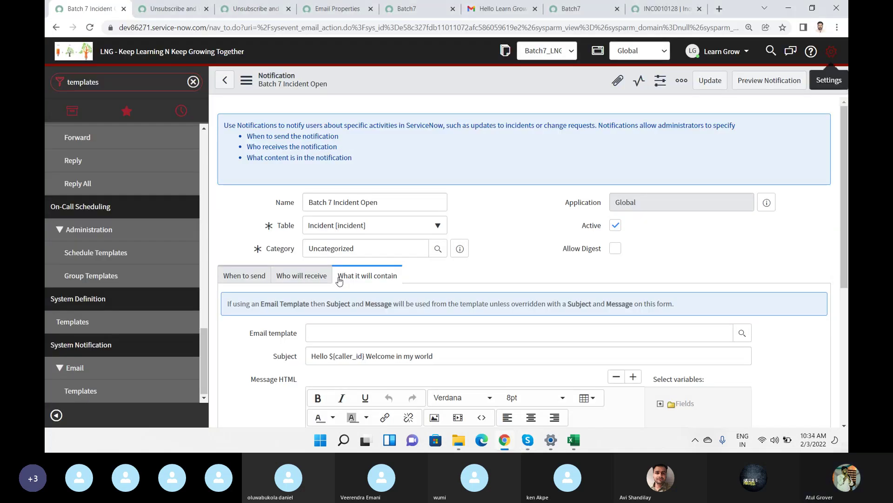
{"action": "key", "text": "alt+Tab"}
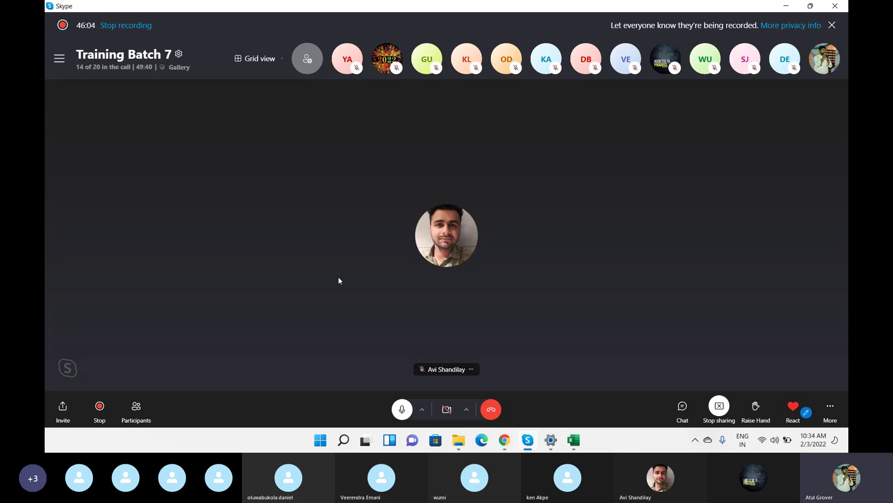
{"action": "key", "text": "alt+Tab"}
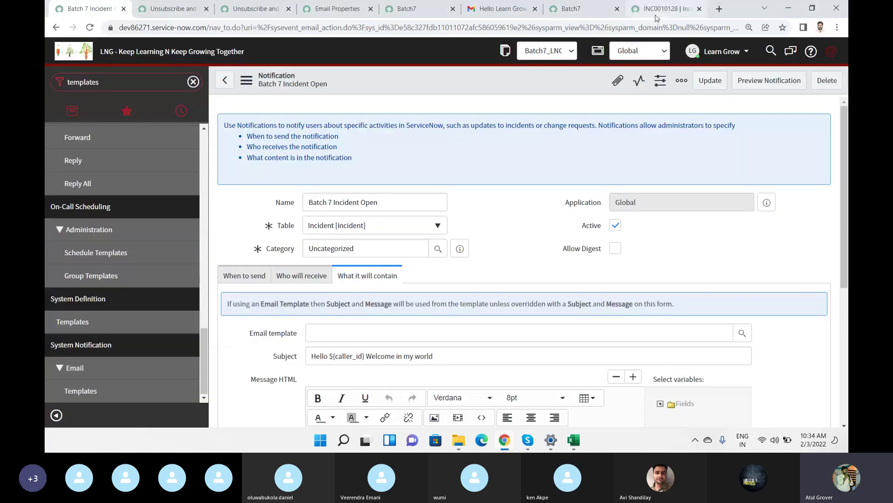
Step: Set incident INC0010128 to state On Hold with on hold reason Awaiting Caller, and try to save it
{"action": "left_click", "coordinate": [656, 18]}
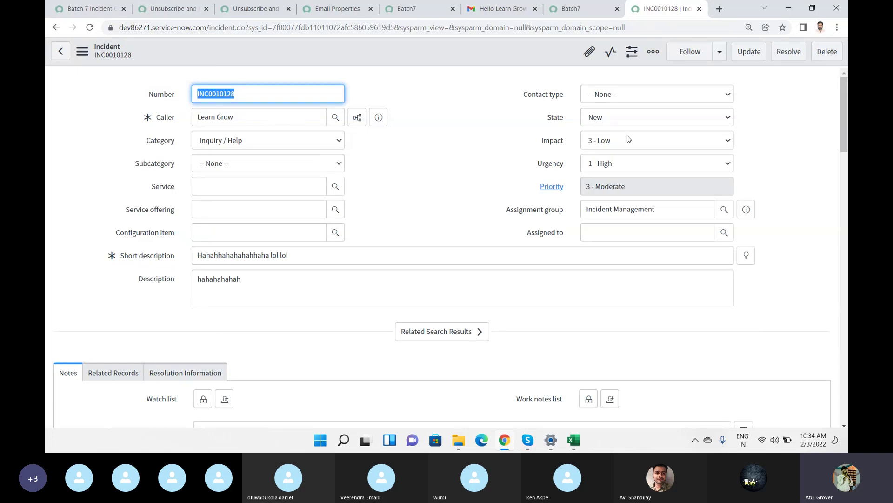
{"action": "left_click", "coordinate": [656, 114]}
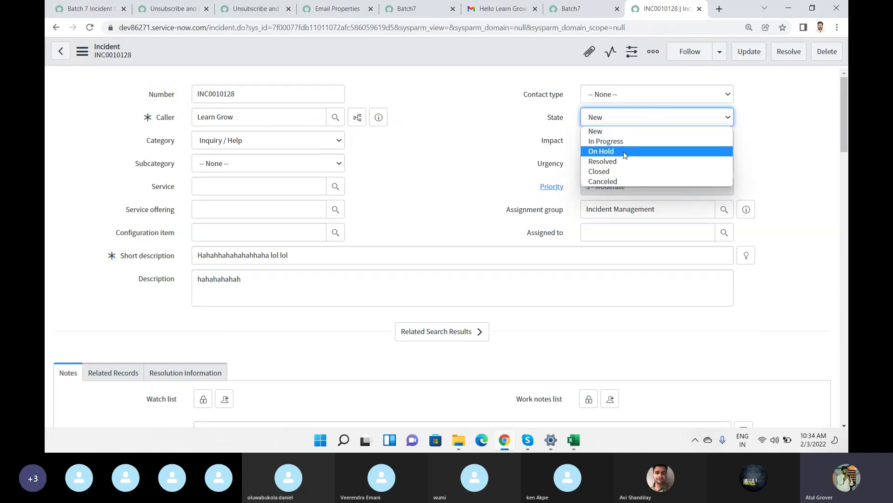
{"action": "left_click", "coordinate": [624, 153]}
{"action": "left_click", "coordinate": [636, 142]}
{"action": "left_click", "coordinate": [622, 168]}
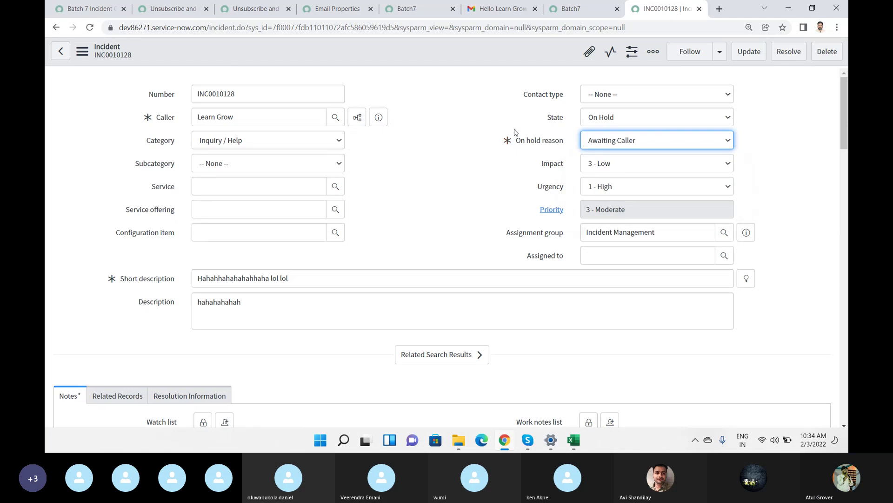
{"action": "right_click", "coordinate": [434, 54]}
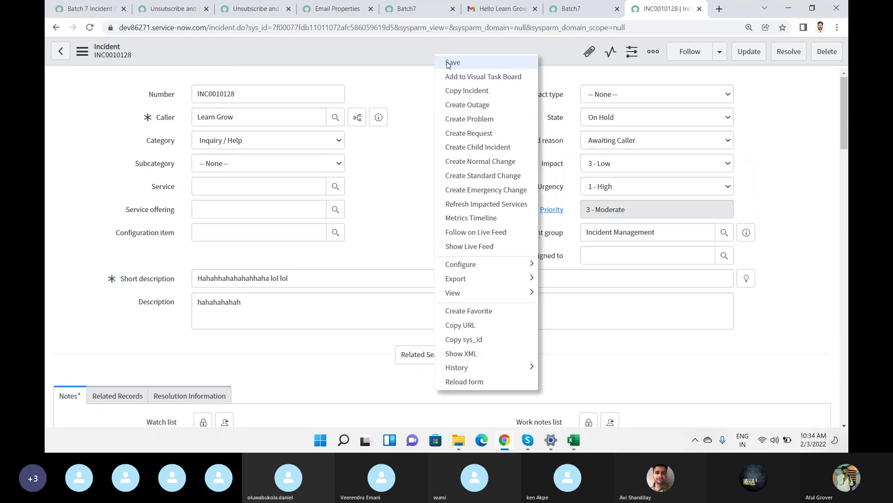
{"action": "left_click", "coordinate": [447, 62]}
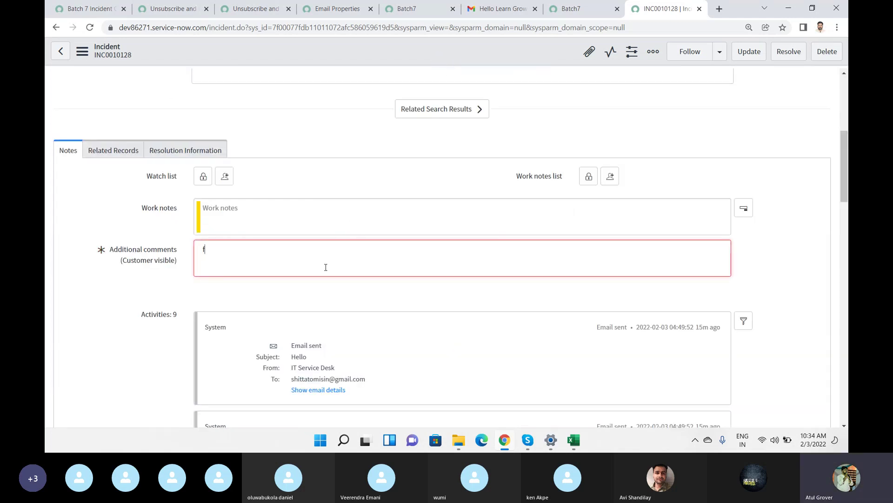
Step: Enter "f" in the incident's customer-visible additional comments and save the record
{"action": "type", "text": "f"}
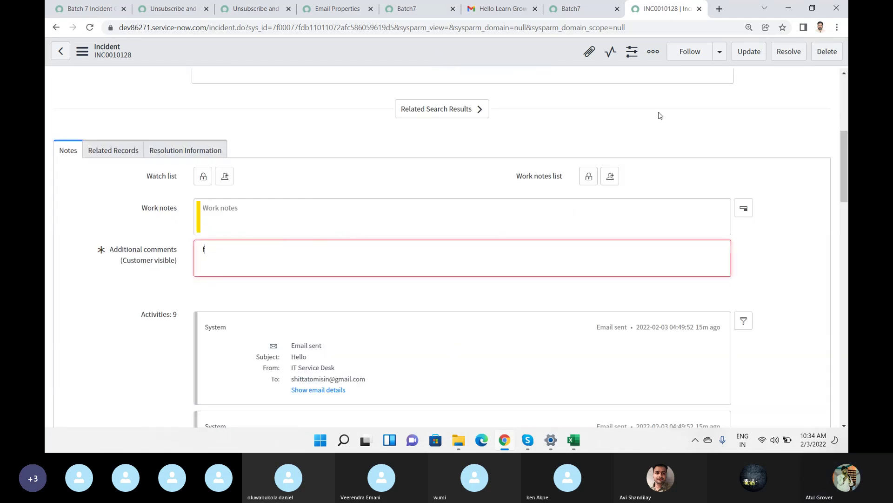
{"action": "right_click", "coordinate": [459, 54]}
{"action": "left_click", "coordinate": [464, 62]}
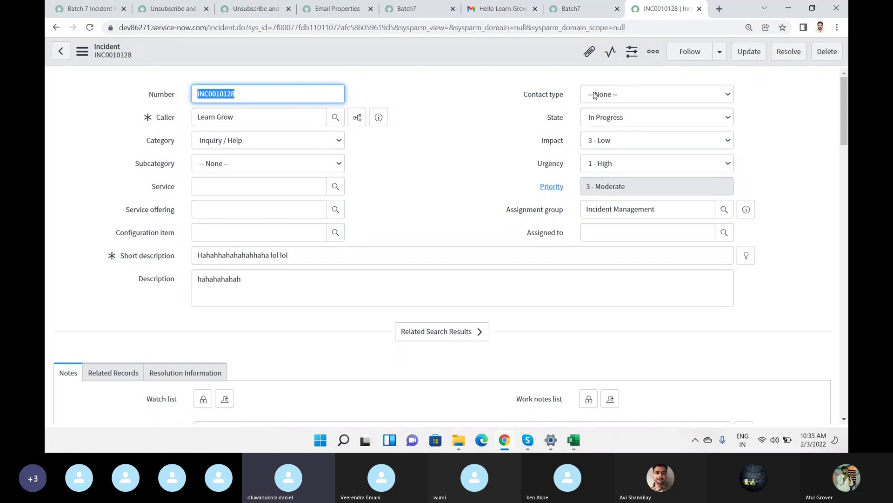
Step: Set incident INC0010128's state to On Hold with on hold reason Awaiting Caller
{"action": "left_click", "coordinate": [605, 117]}
{"action": "left_click", "coordinate": [601, 152]}
{"action": "left_click", "coordinate": [607, 143]}
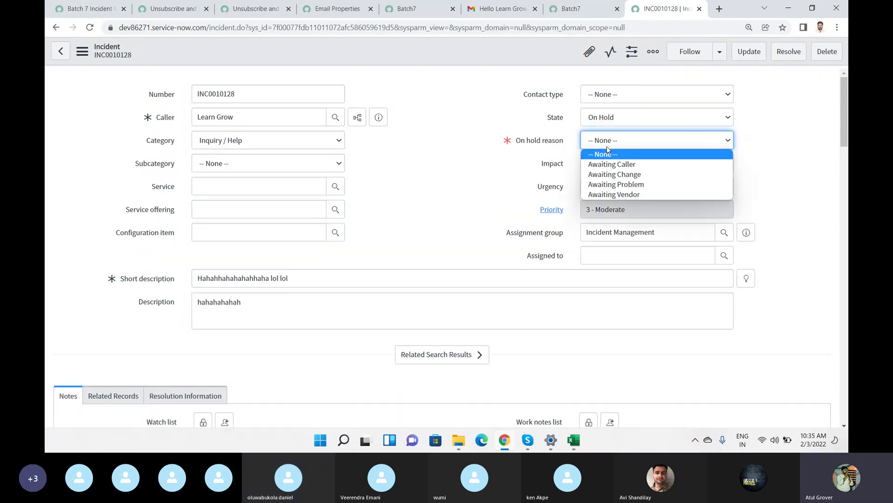
{"action": "left_click", "coordinate": [605, 156]}
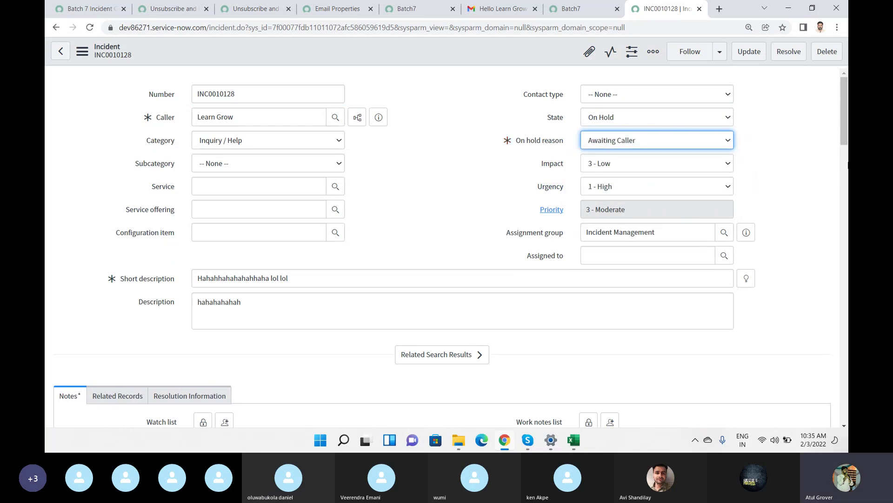
Step: Enter "dsf" in the incident's customer-visible additional comments and save the record
{"action": "left_click_drag", "start_coordinate": [842, 126], "coordinate": [842, 174]}
{"action": "left_click", "coordinate": [295, 288]}
{"action": "type", "text": "dsf"}
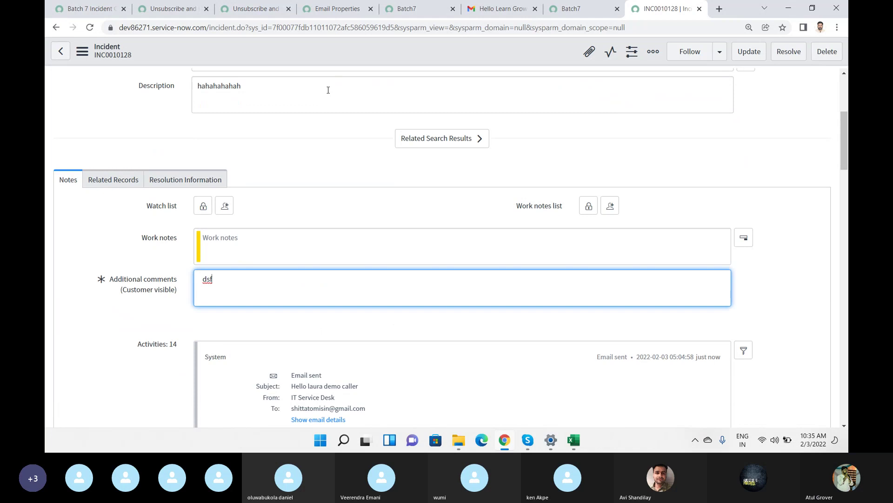
{"action": "right_click", "coordinate": [386, 53]}
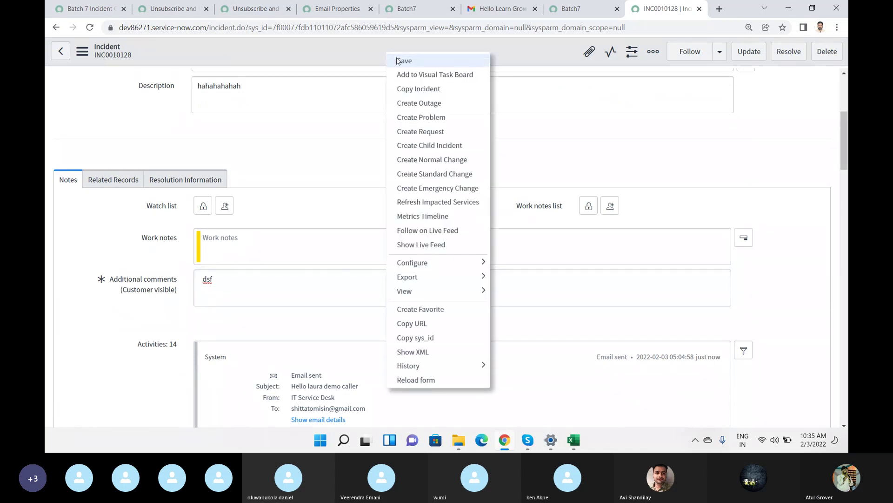
{"action": "left_click", "coordinate": [397, 59]}
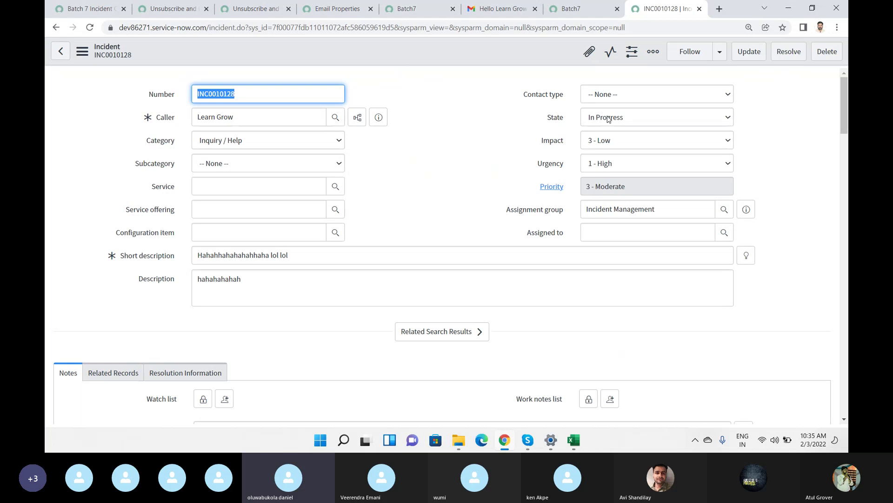
{"action": "left_click", "coordinate": [527, 440]}
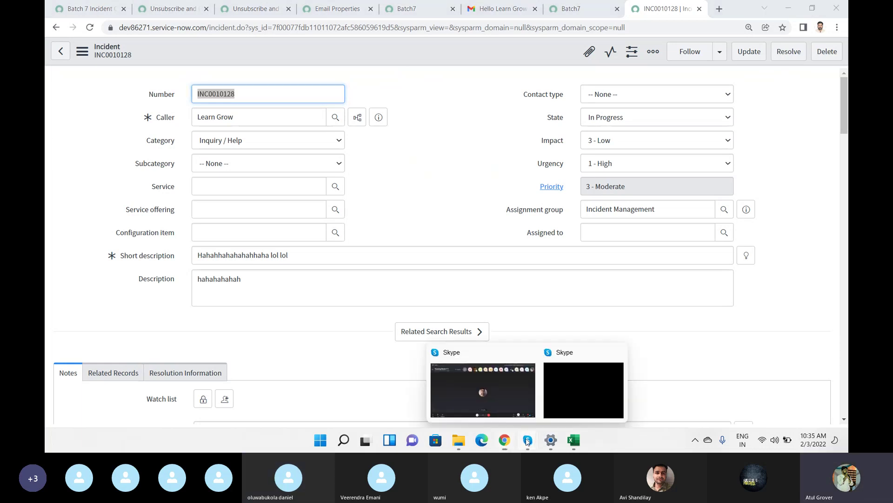
{"action": "left_click", "coordinate": [491, 373]}
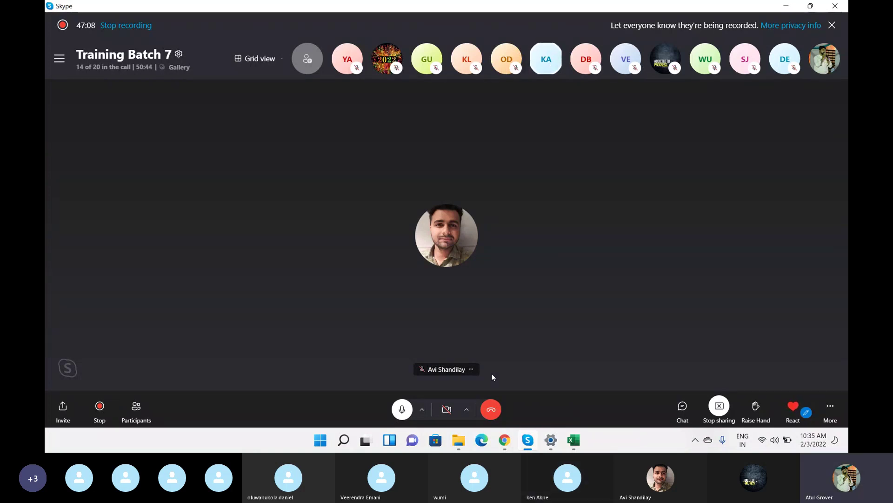
{"action": "key", "text": "alt+Tab"}
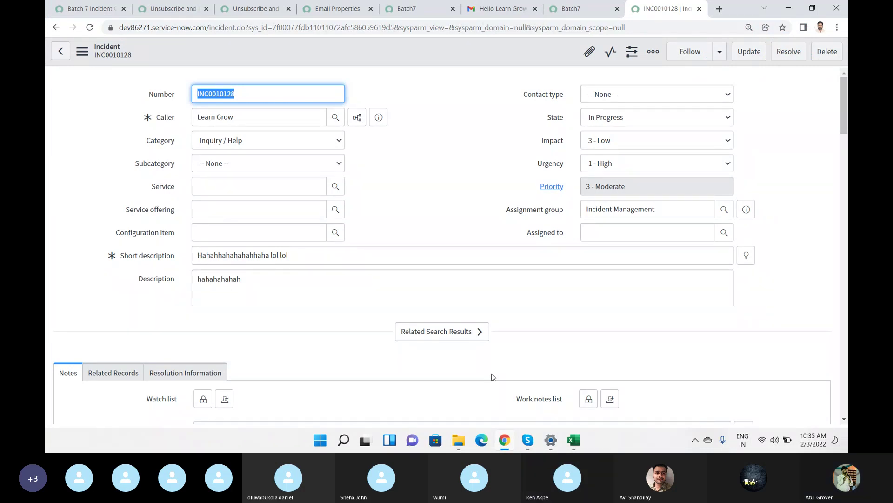
{"action": "key", "text": "alt+Tab"}
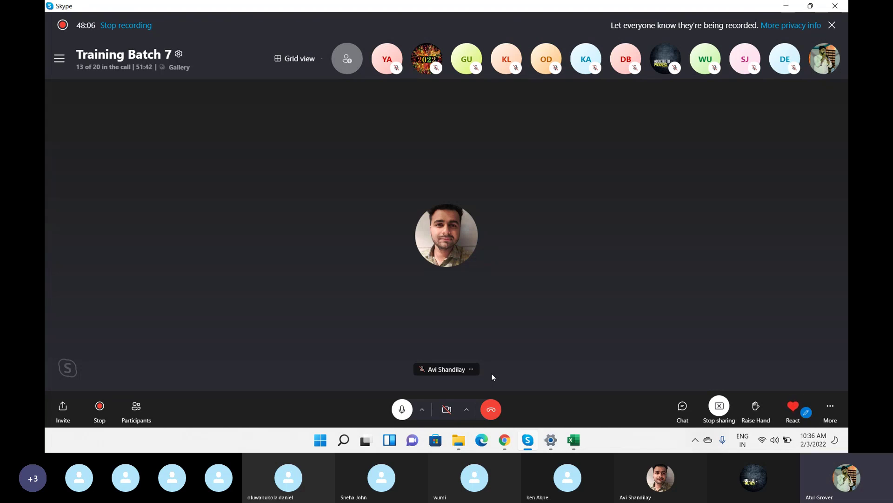
{"action": "key", "text": "alt+Tab"}
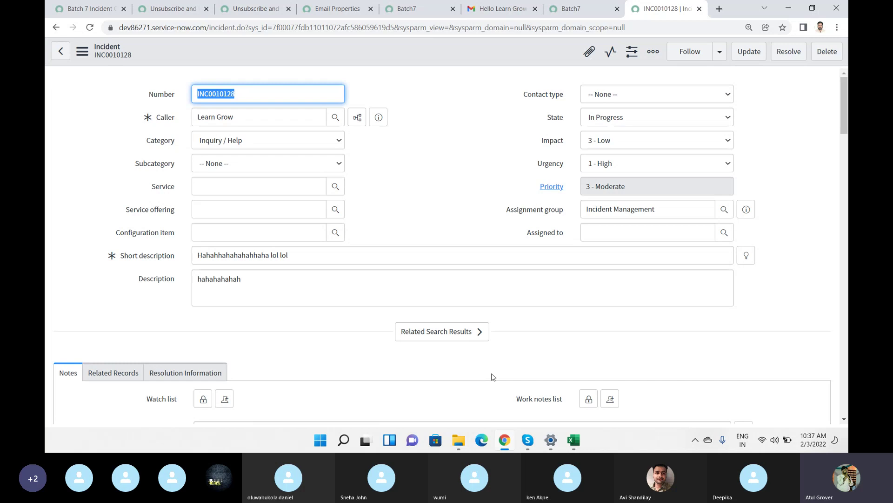
Step: Assign incident INC0010128 to Incident Manager and save the record
{"action": "left_click", "coordinate": [649, 234]}
{"action": "type", "text": "lear"}
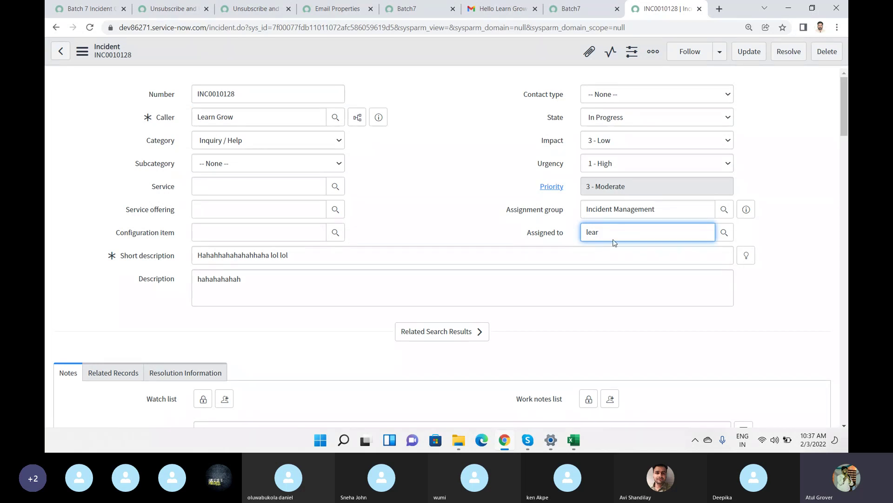
{"action": "key", "text": "ctrl+a"}
{"action": "type", "text": "in"}
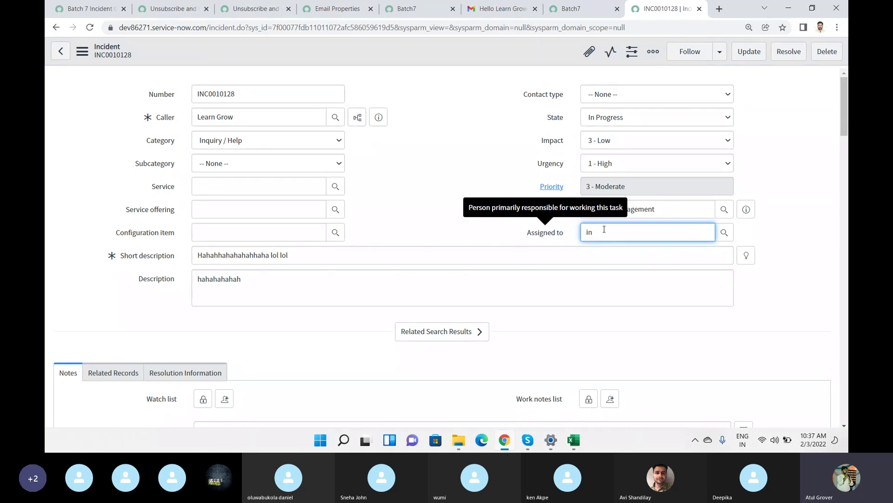
{"action": "key", "text": "Down"}
{"action": "key", "text": "Return"}
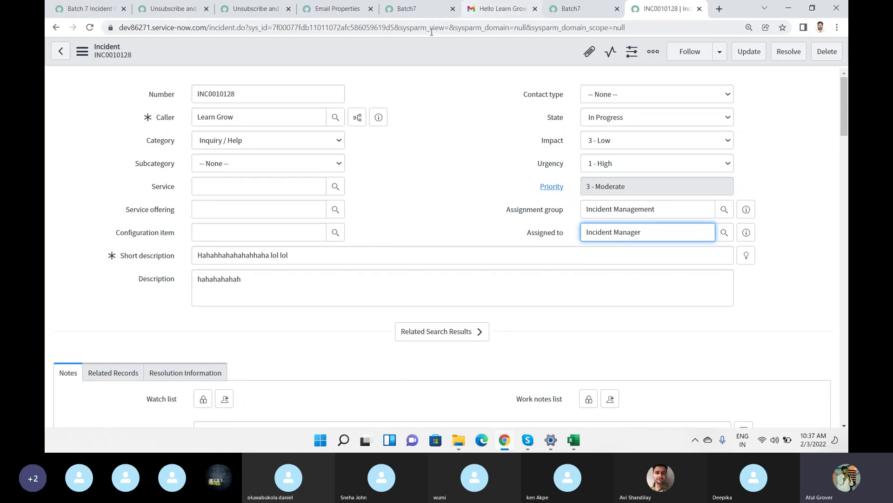
{"action": "right_click", "coordinate": [425, 56]}
{"action": "left_click", "coordinate": [437, 62]}
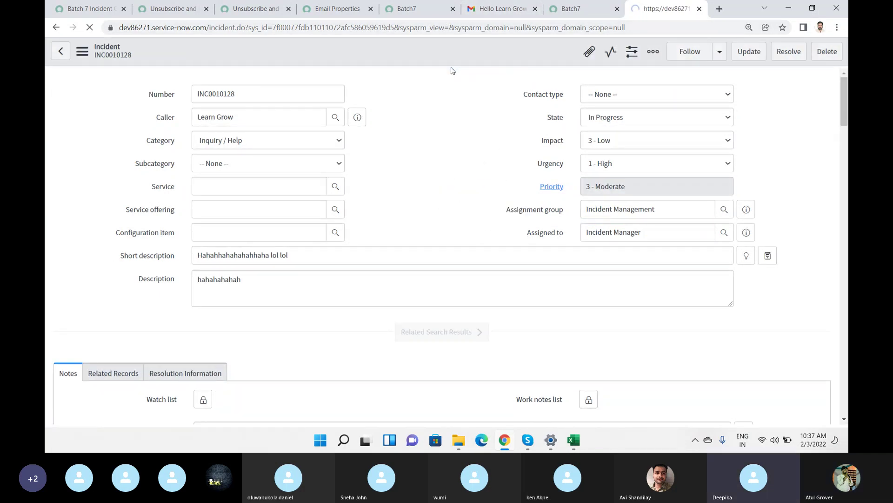
Step: Put the assigned incident INC0010128 in state On Hold with on hold reason Awaiting Caller
{"action": "left_click", "coordinate": [631, 127]}
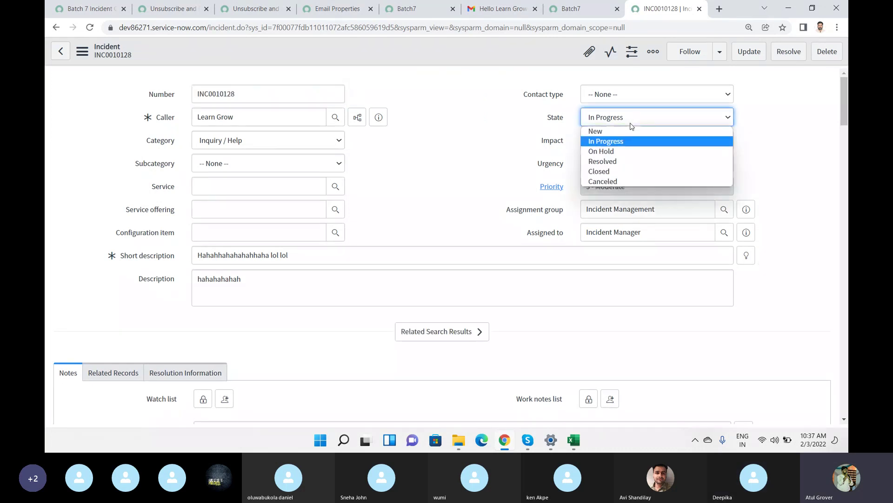
{"action": "left_click", "coordinate": [619, 150]}
{"action": "left_click", "coordinate": [619, 151]}
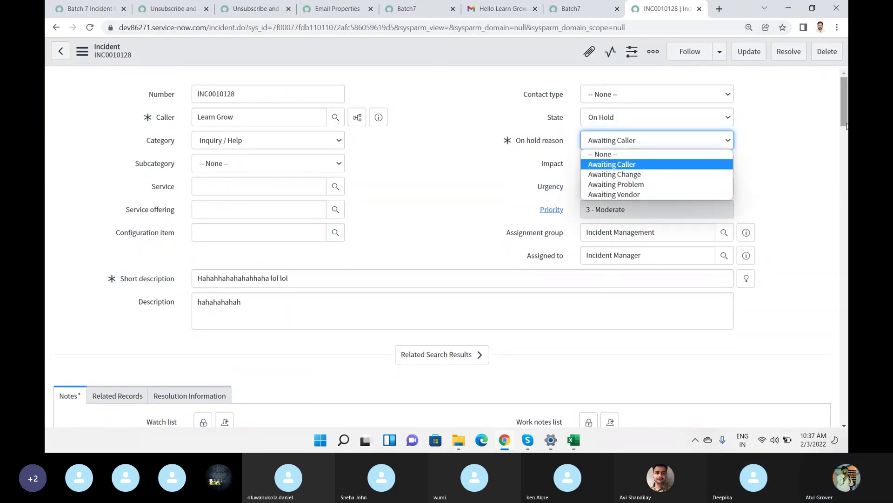
Step: Enter "dfsdf" in the incident's customer-visible additional comments and save the record
{"action": "scroll", "coordinate": [676, 160], "scroll_direction": "down", "scroll_amount": 5}
{"action": "left_click", "coordinate": [272, 276]}
{"action": "type", "text": "dfsdf"}
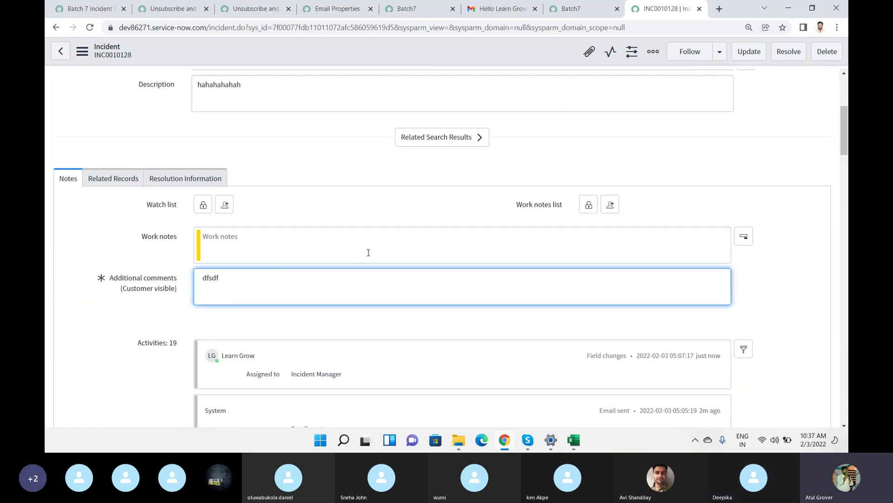
{"action": "left_click_drag", "start_coordinate": [842, 132], "coordinate": [842, 92]}
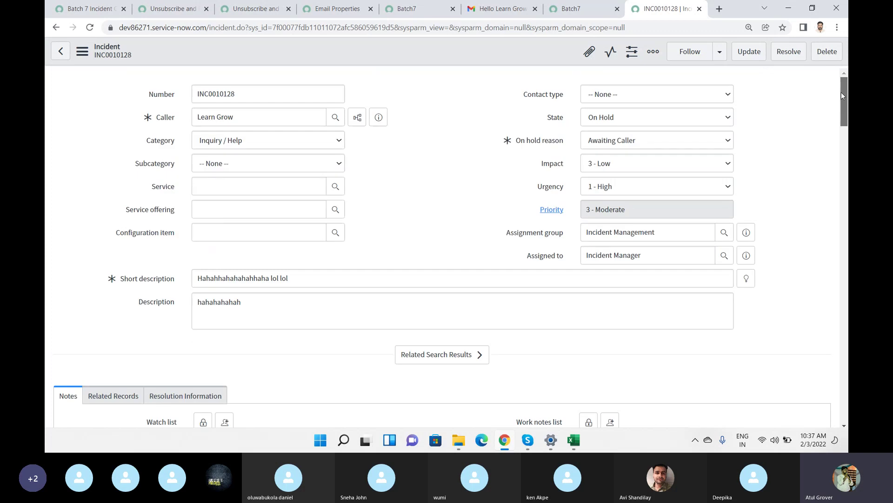
{"action": "right_click", "coordinate": [428, 55]}
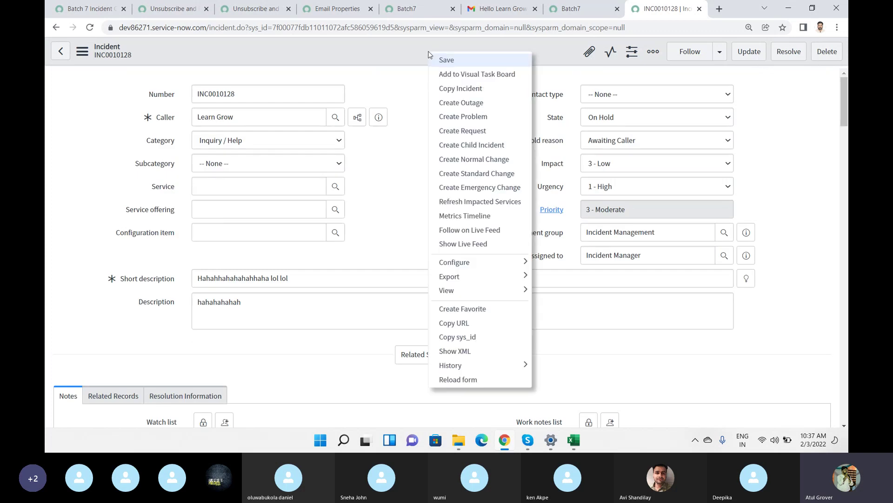
{"action": "left_click", "coordinate": [441, 62]}
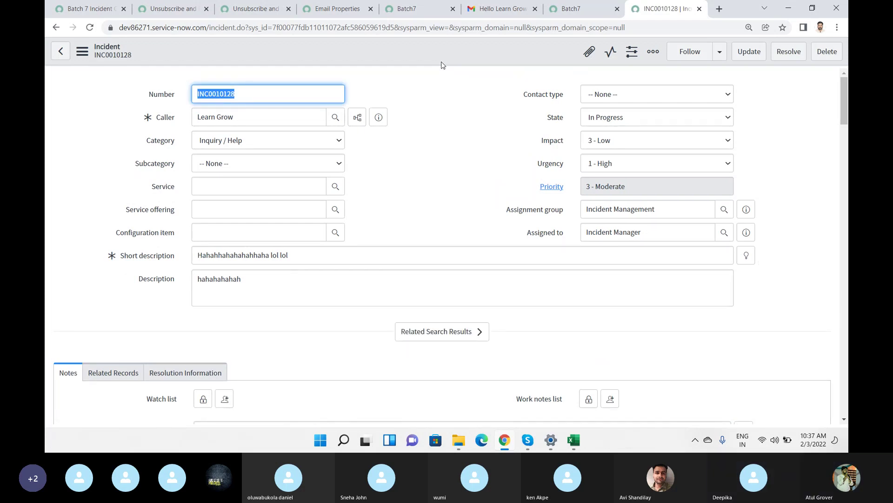
{"action": "key", "text": "alt+Tab"}
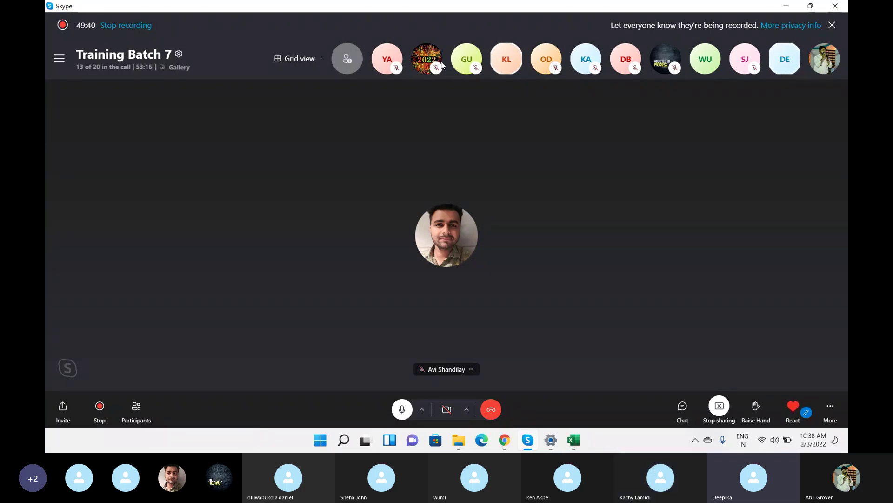
{"action": "key", "text": "alt+Tab"}
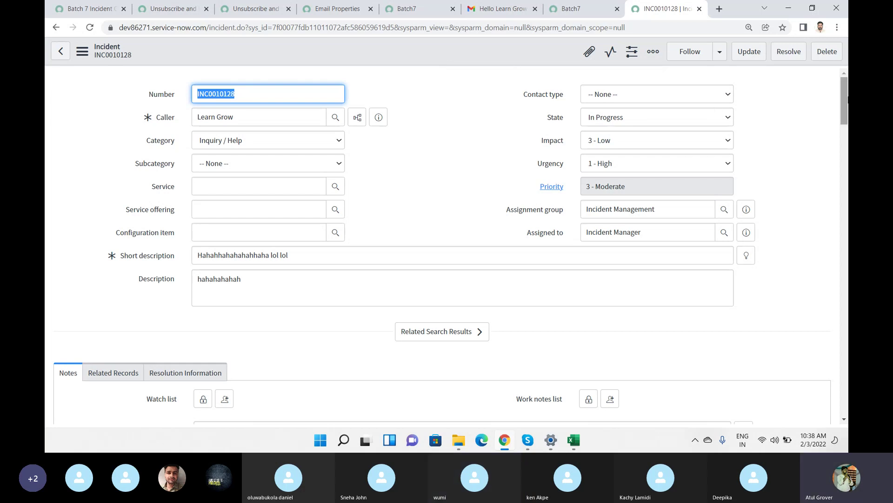
{"action": "left_click_drag", "start_coordinate": [846, 99], "coordinate": [841, 412]}
{"action": "left_click_drag", "start_coordinate": [843, 396], "coordinate": [843, 105]}
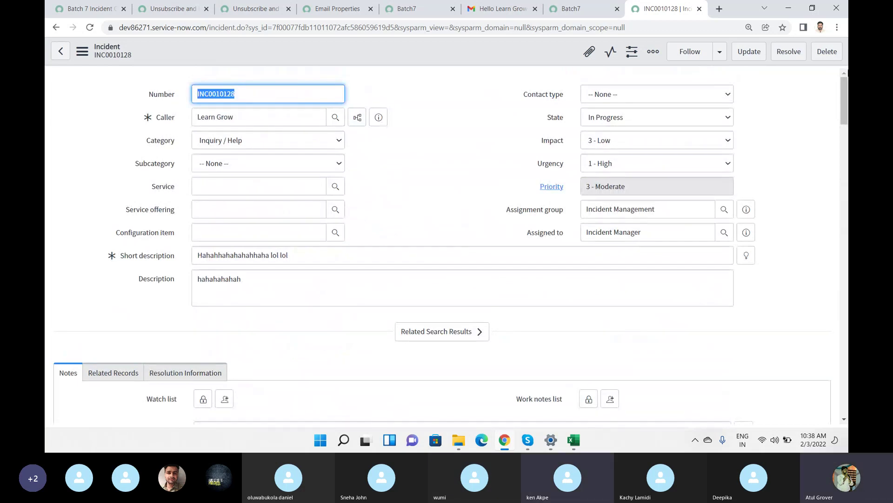
{"action": "key", "text": "alt+Tab"}
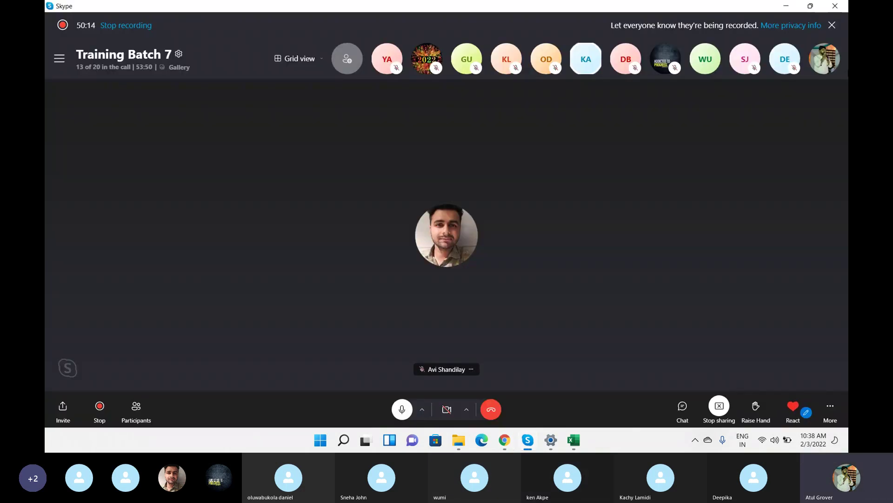
{"action": "key", "text": "alt+Tab"}
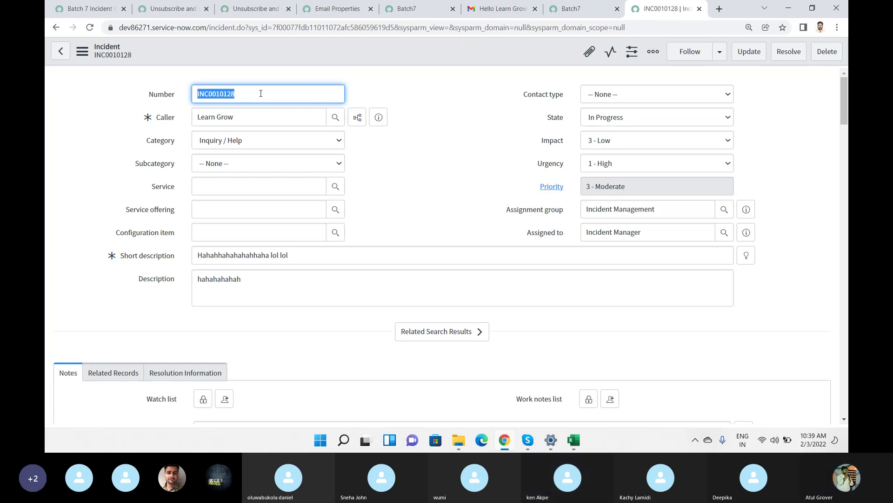
{"action": "key", "text": "alt+Tab"}
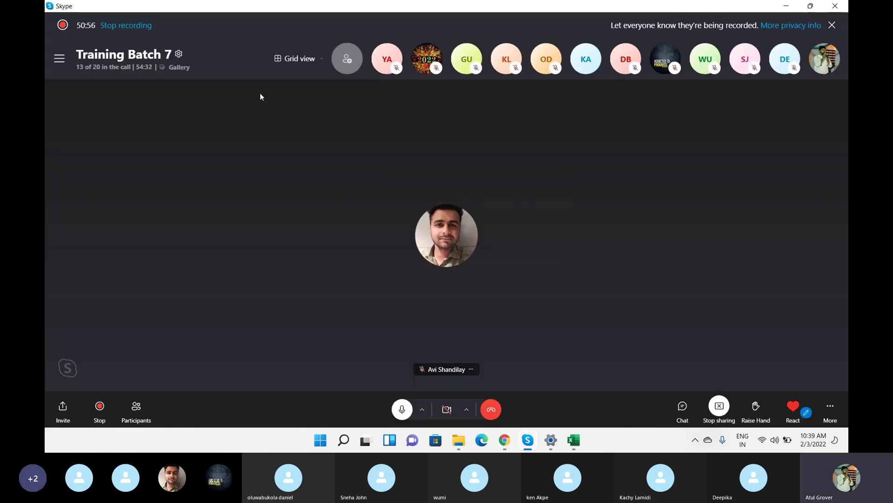
{"action": "key", "text": "alt+Tab"}
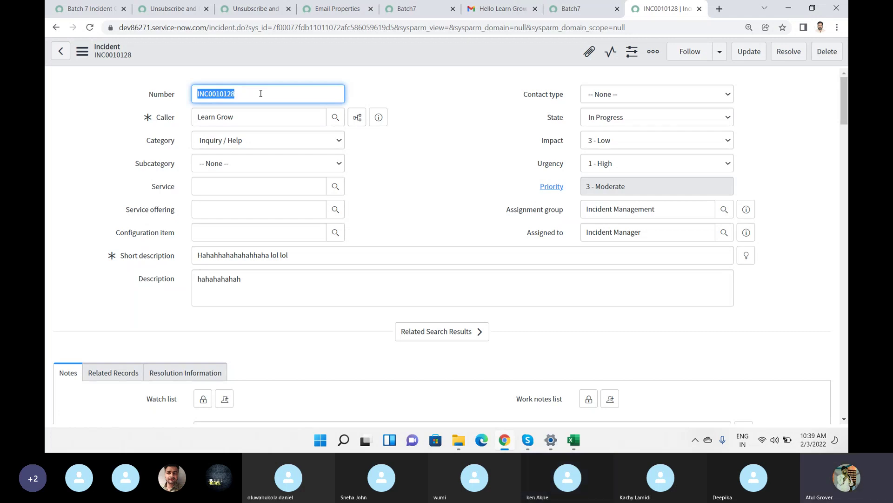
{"action": "key", "text": "alt+Tab"}
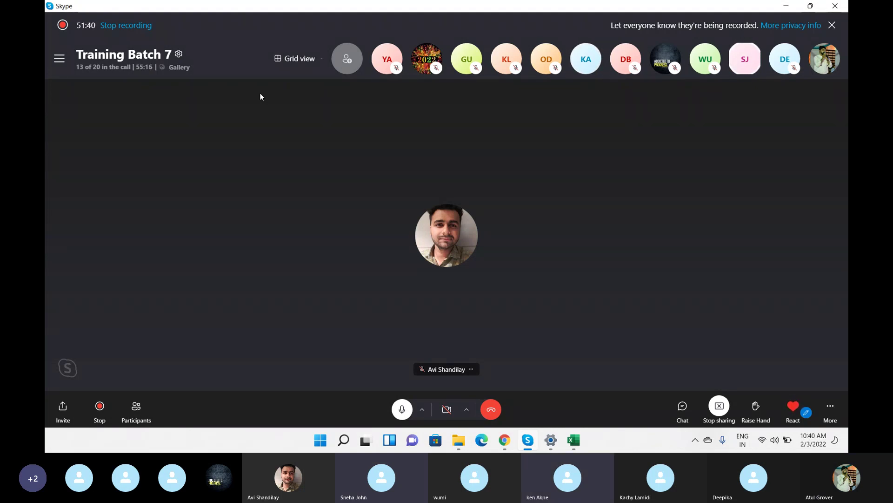
{"action": "key", "text": "alt+Tab"}
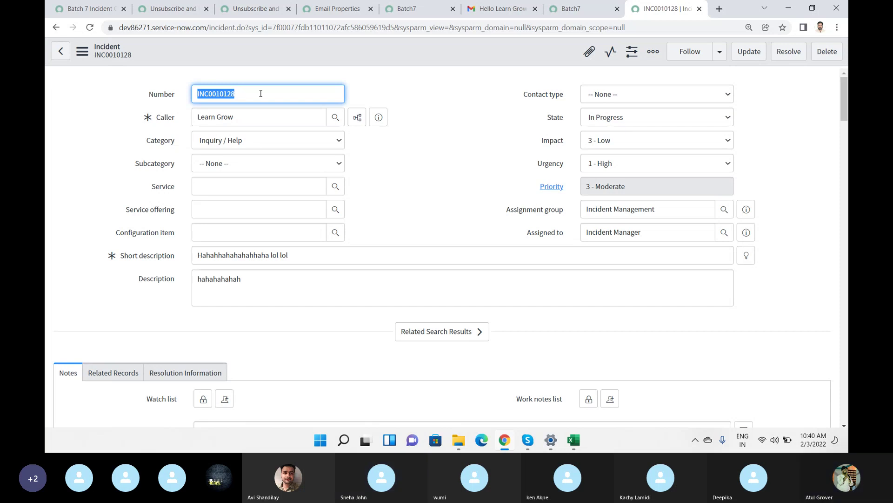
{"action": "key", "text": "alt+Tab"}
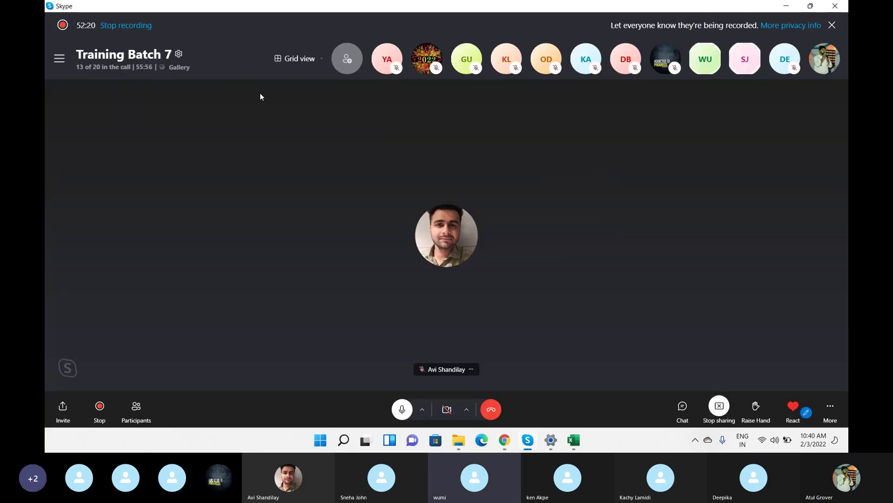
{"action": "key", "text": "alt+Tab"}
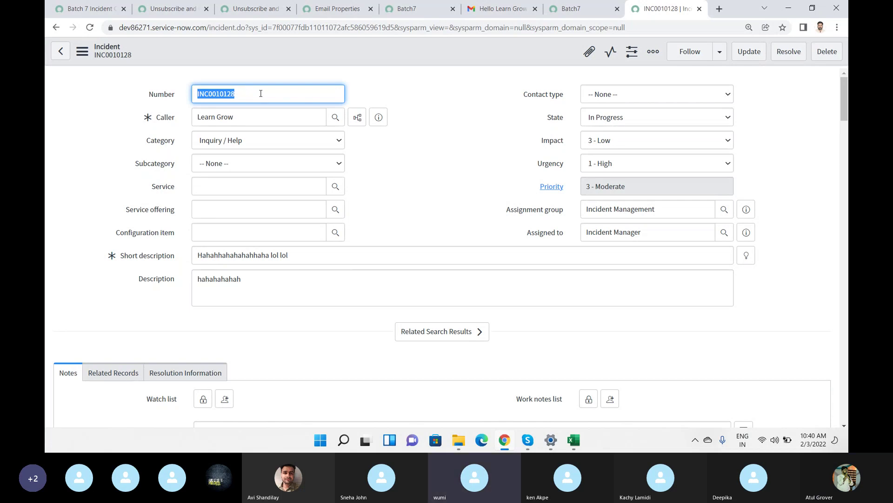
{"action": "key", "text": "alt+Tab"}
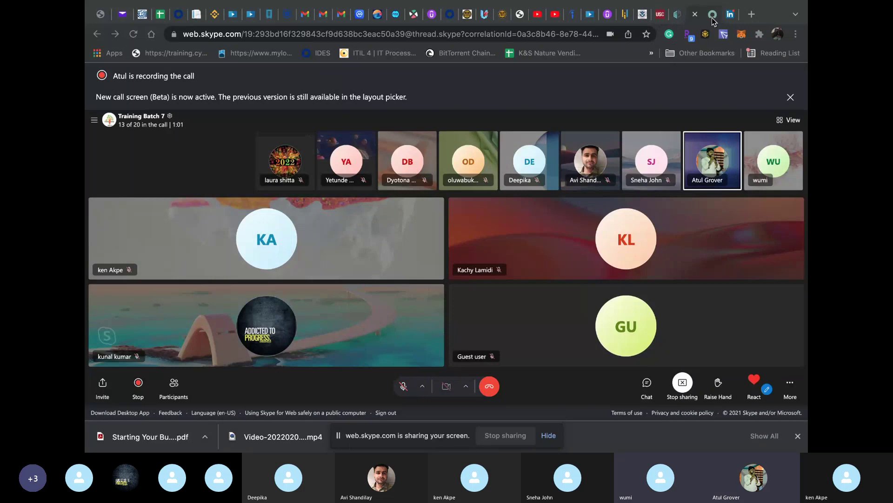
Step: Switch from the Skype call to the ServiceNow tab and review the fields of the new incident record
{"action": "left_click", "coordinate": [713, 15]}
{"action": "scroll", "coordinate": [695, 206], "scroll_direction": "up", "scroll_amount": 6}
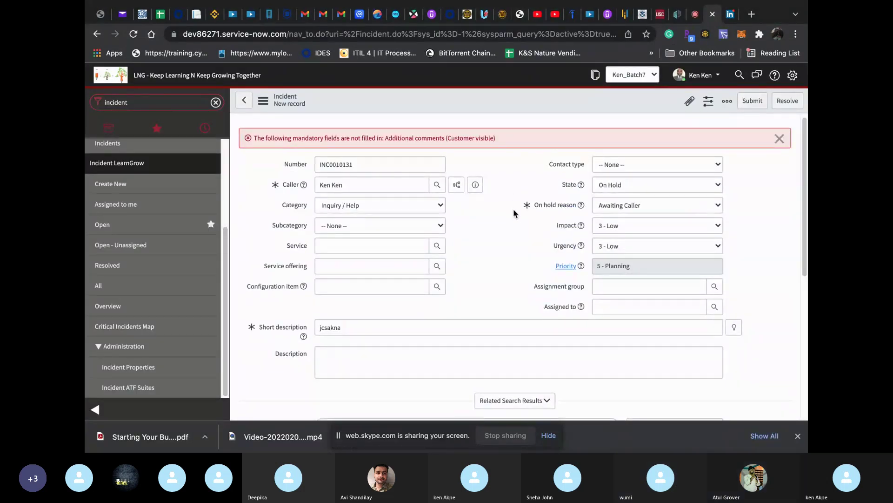
{"action": "scroll", "coordinate": [514, 212], "scroll_direction": "down", "scroll_amount": 1}
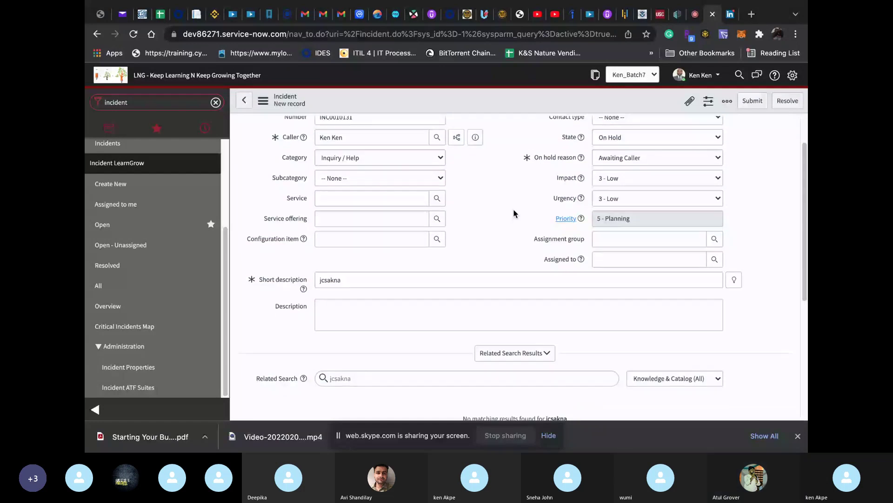
{"action": "left_click", "coordinate": [370, 166]}
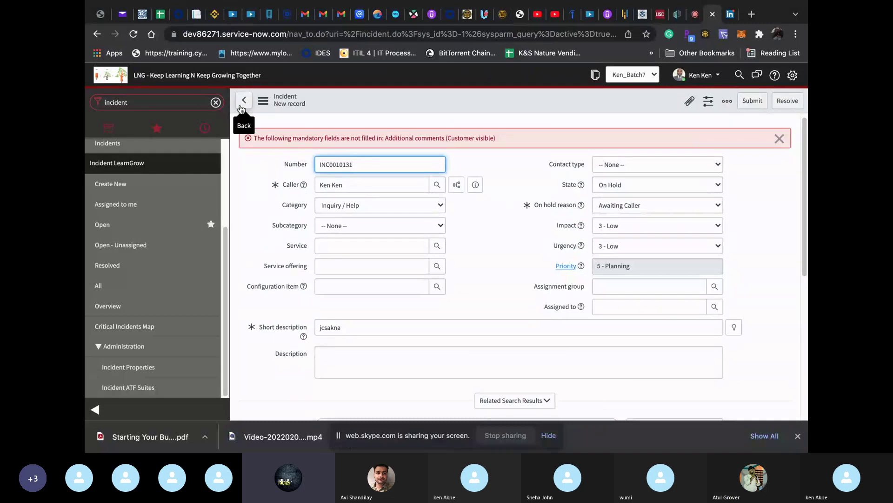
Step: Leave the unsaved new record, filter the open incidents by number *10128, and open incident INC0010128
{"action": "left_click", "coordinate": [120, 225]}
{"action": "left_click", "coordinate": [510, 163]}
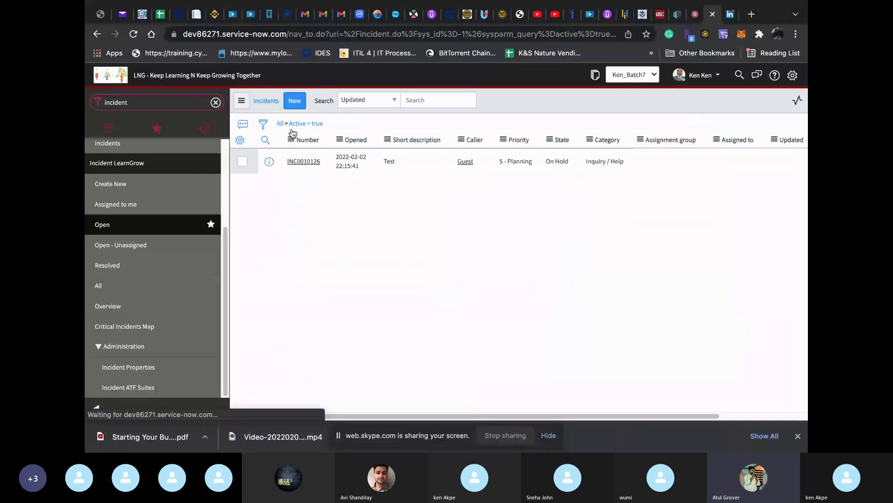
{"action": "left_click", "coordinate": [309, 157]}
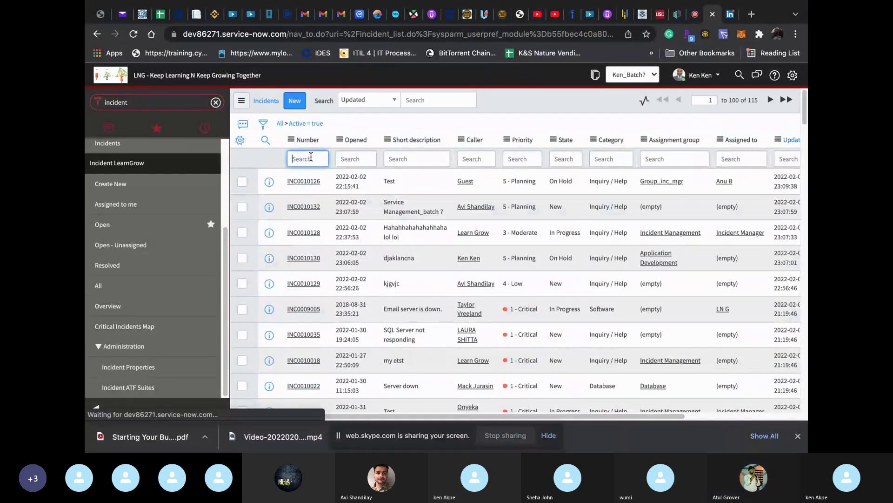
{"action": "type", "text": "*"}
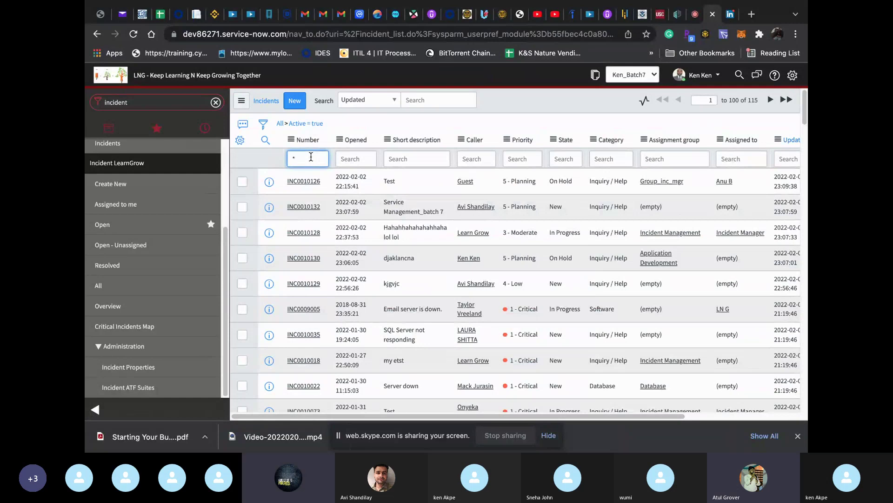
{"action": "type", "text": "101"}
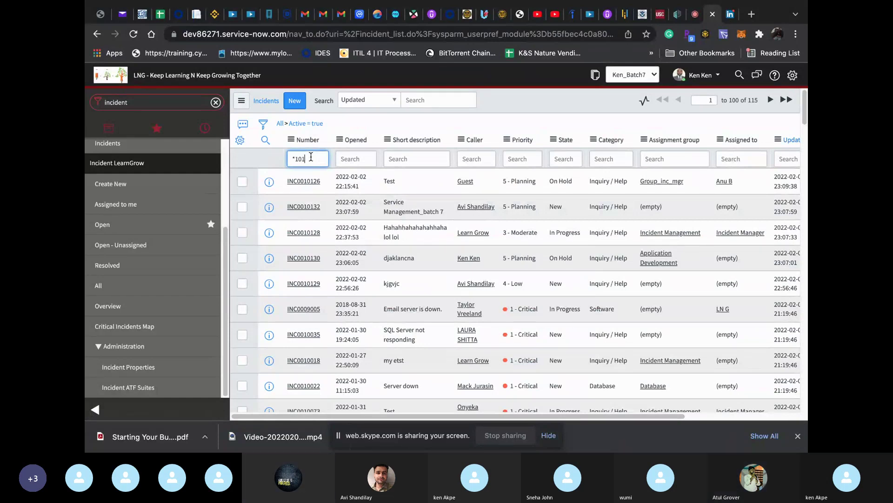
{"action": "type", "text": "28"}
{"action": "key", "text": "Return"}
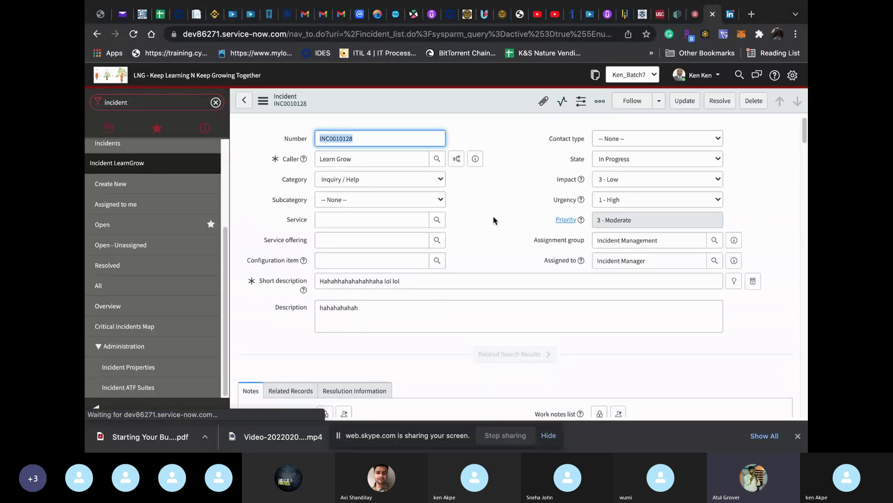
Step: Put incident INC0010128 in state On Hold with on hold reason Awaiting Caller
{"action": "left_click", "coordinate": [633, 159]}
{"action": "left_click", "coordinate": [632, 168]}
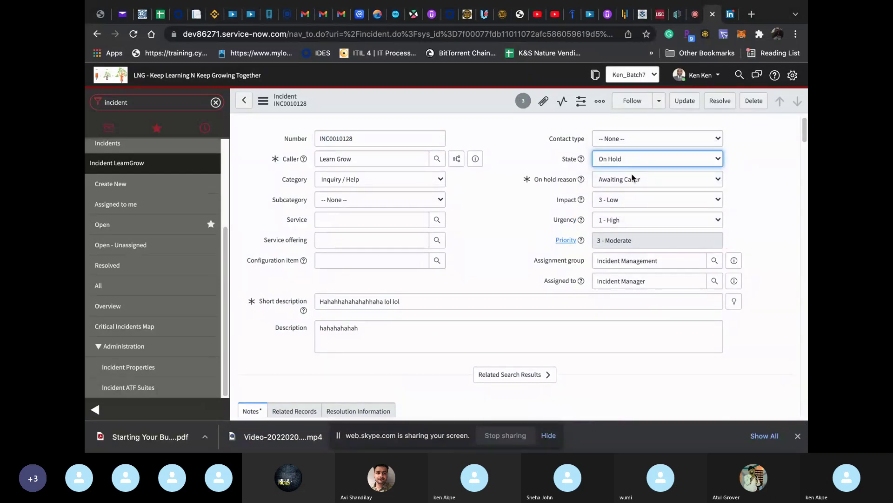
{"action": "left_click", "coordinate": [632, 178]}
{"action": "left_click", "coordinate": [633, 179]}
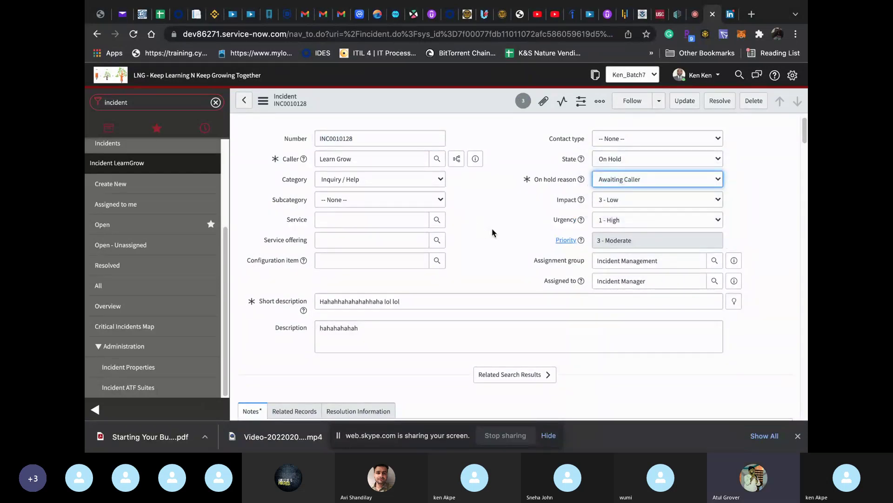
Step: Enter "kldnaff;f" in the customer-visible additional comments of INC0010128 and save the record
{"action": "scroll", "coordinate": [493, 231], "scroll_direction": "down", "scroll_amount": 5}
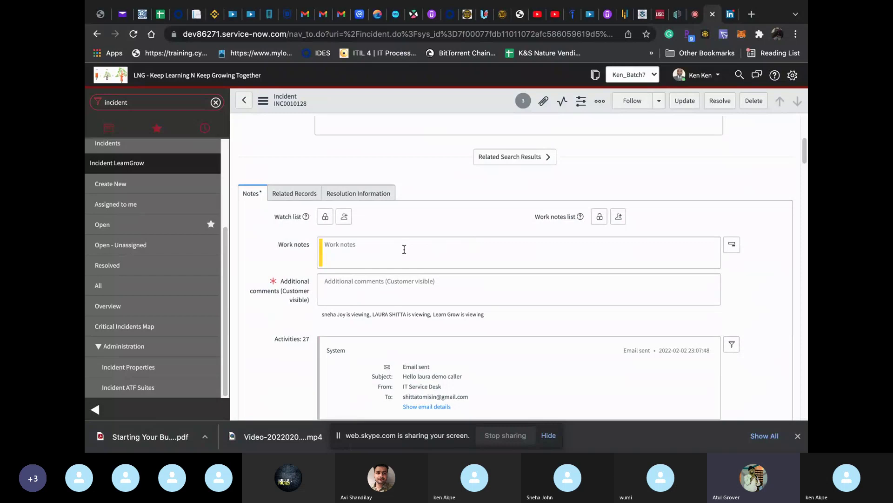
{"action": "left_click", "coordinate": [376, 249]}
{"action": "left_click", "coordinate": [359, 292]}
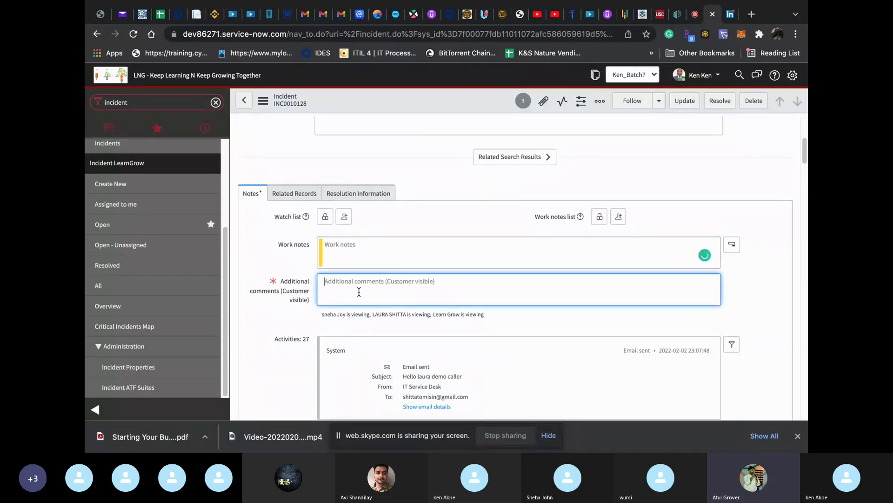
{"action": "type", "text": "kldnaff;f"}
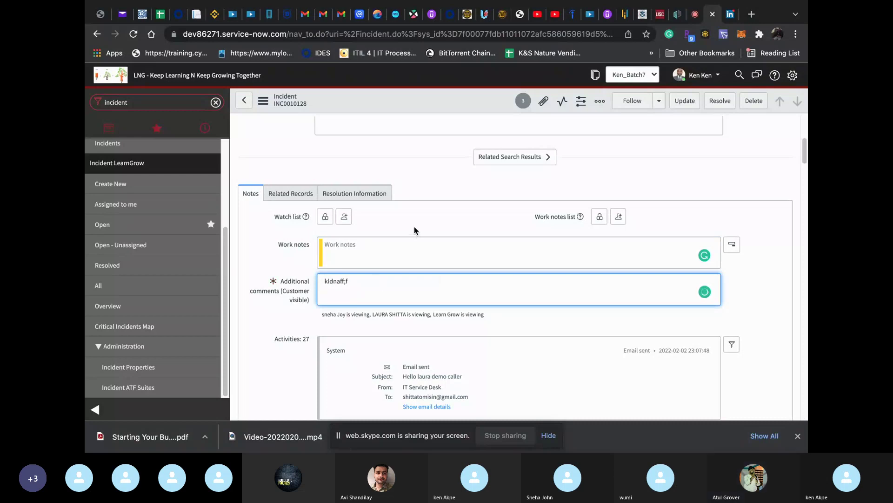
{"action": "left_click", "coordinate": [426, 181]}
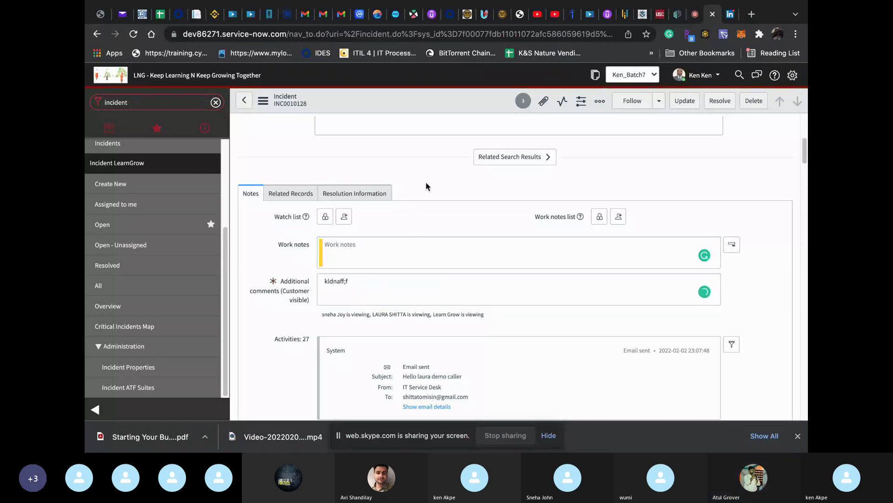
{"action": "right_click", "coordinate": [445, 109]}
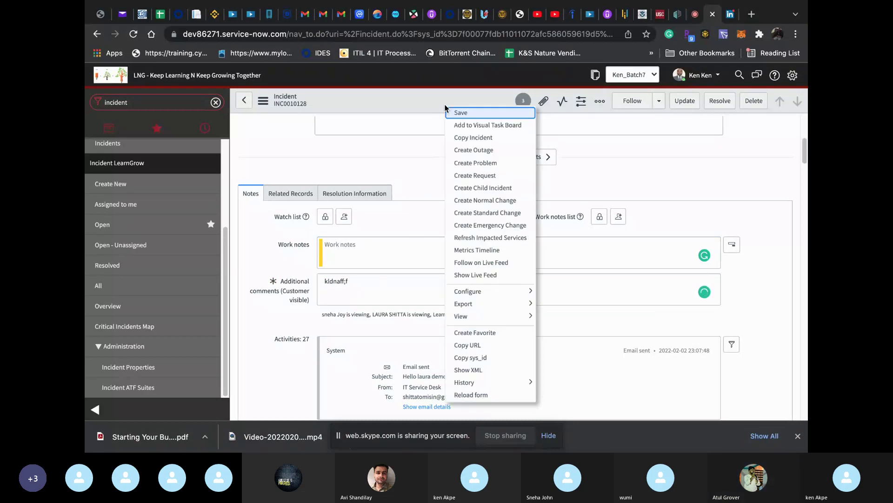
{"action": "left_click", "coordinate": [467, 116]}
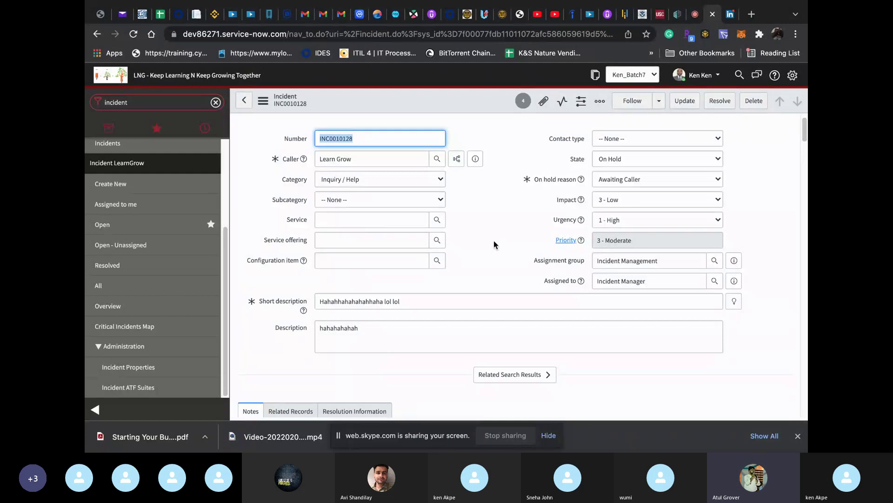
Step: Switch to the Skype call and stop sharing the screen
{"action": "left_click", "coordinate": [692, 19]}
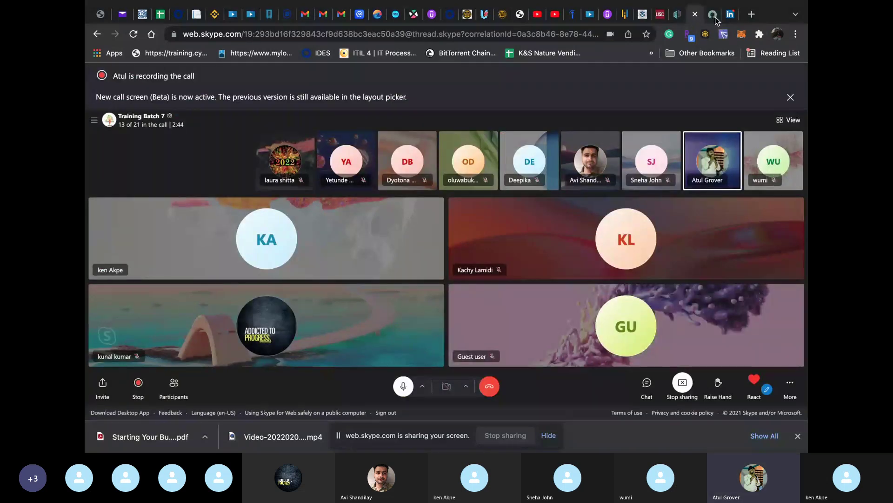
{"action": "left_click", "coordinate": [713, 17]}
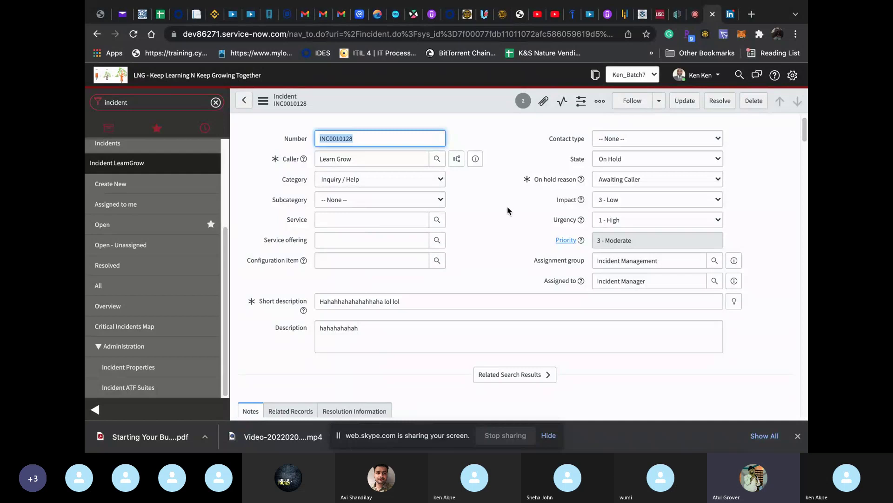
{"action": "left_click", "coordinate": [696, 15]}
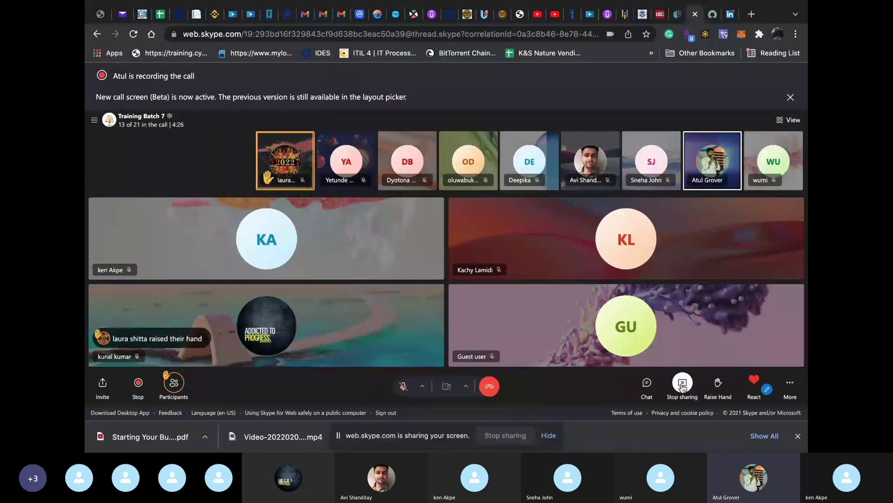
{"action": "left_click", "coordinate": [683, 385]}
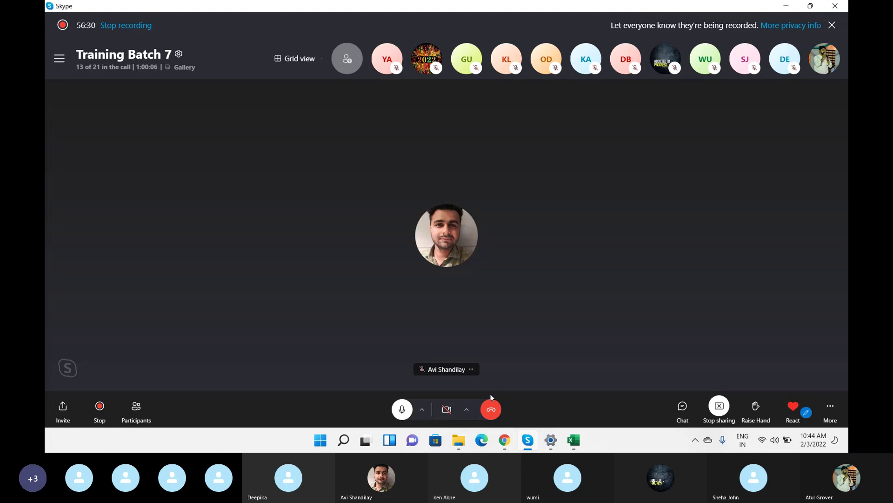
Step: Switch to Chrome and examine the State field's modification marker and the caller on incident INC0010128
{"action": "left_click", "coordinate": [511, 444]}
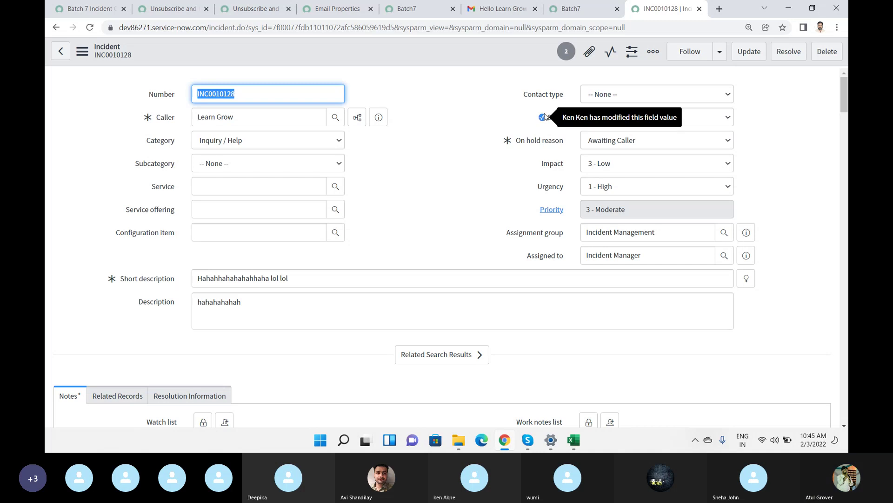
{"action": "mouse_move", "coordinate": [541, 118]}
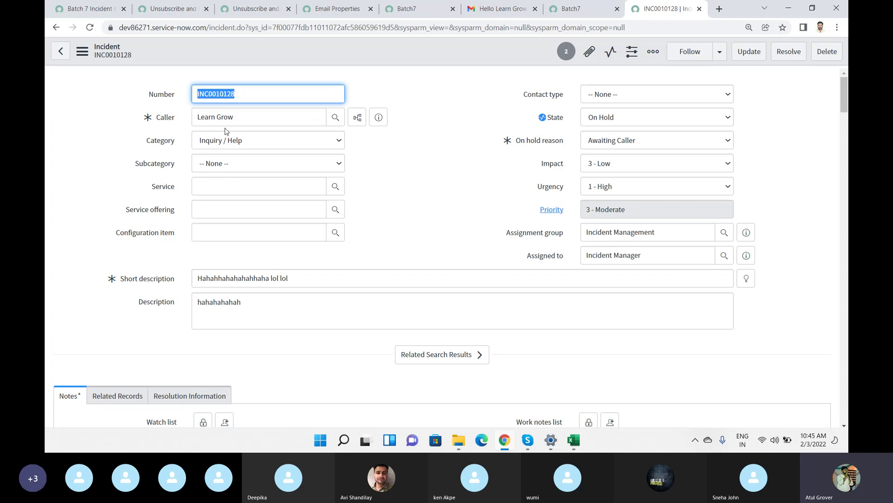
{"action": "left_click", "coordinate": [260, 120]}
{"action": "left_click_drag", "start_coordinate": [260, 120], "coordinate": [132, 112]}
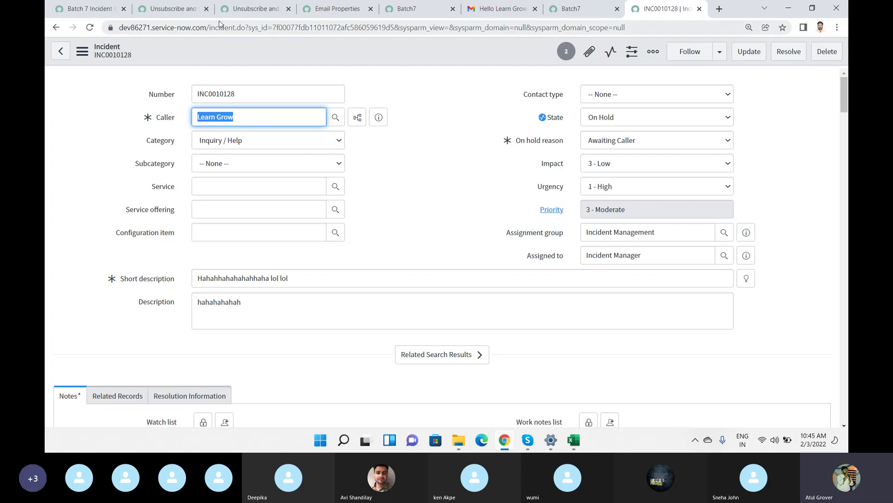
Step: Filter the navigator for "incident", show the open incidents in a new tab, and open INC0010132
{"action": "left_click", "coordinate": [77, 17]}
{"action": "left_click", "coordinate": [99, 78]}
{"action": "type", "text": "inciden"}
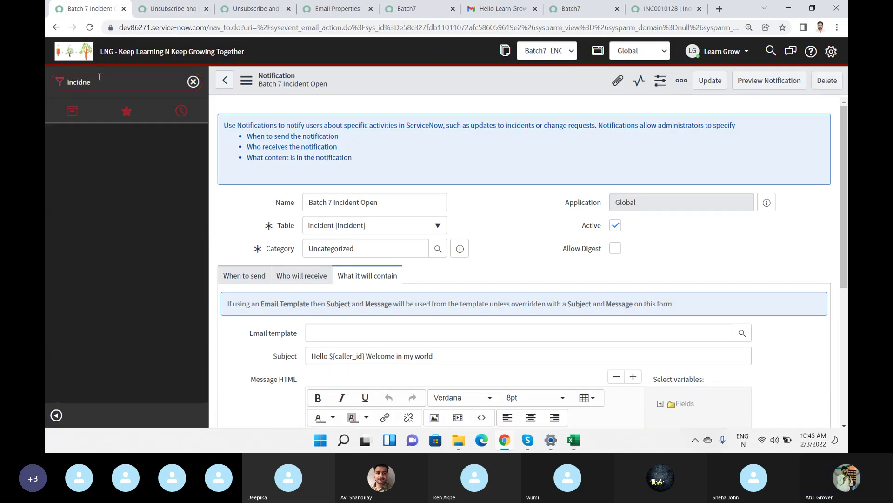
{"action": "type", "text": "t"}
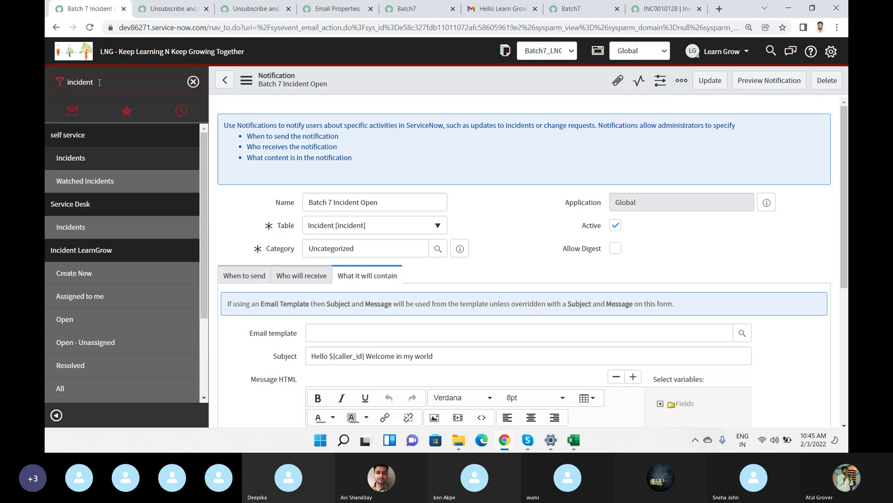
{"action": "middle_click", "coordinate": [69, 324]}
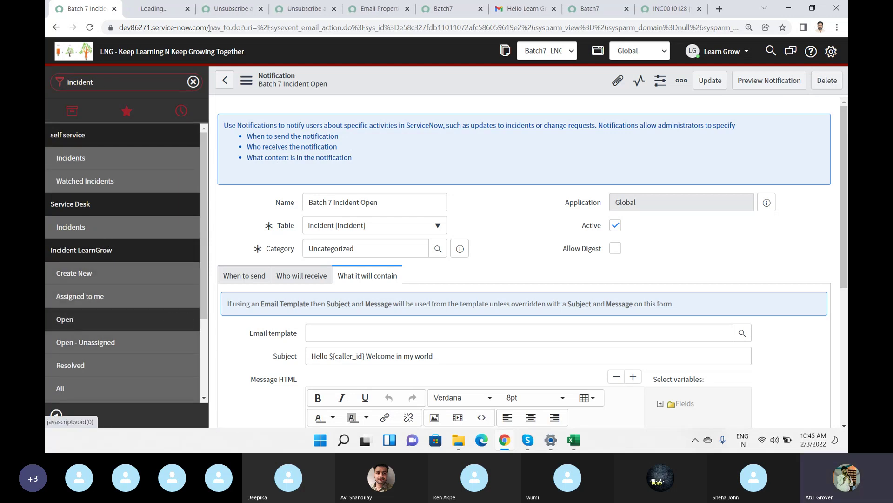
{"action": "left_click", "coordinate": [141, 9]}
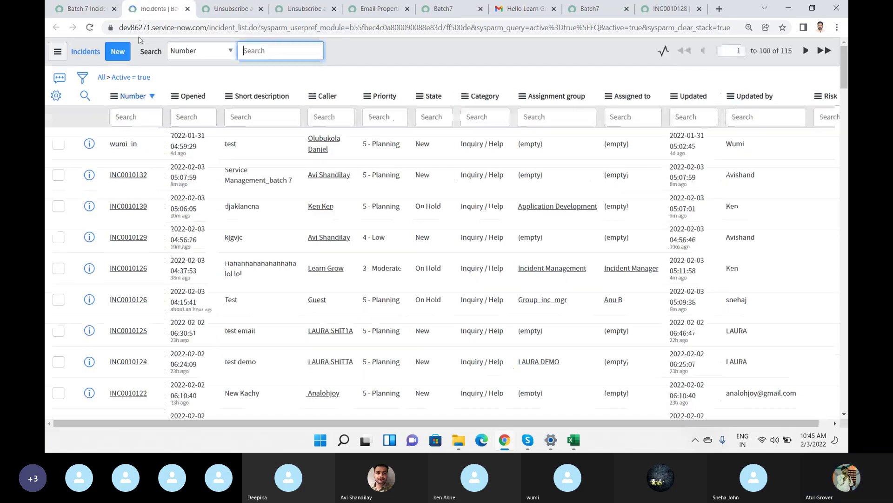
{"action": "left_click", "coordinate": [143, 116]}
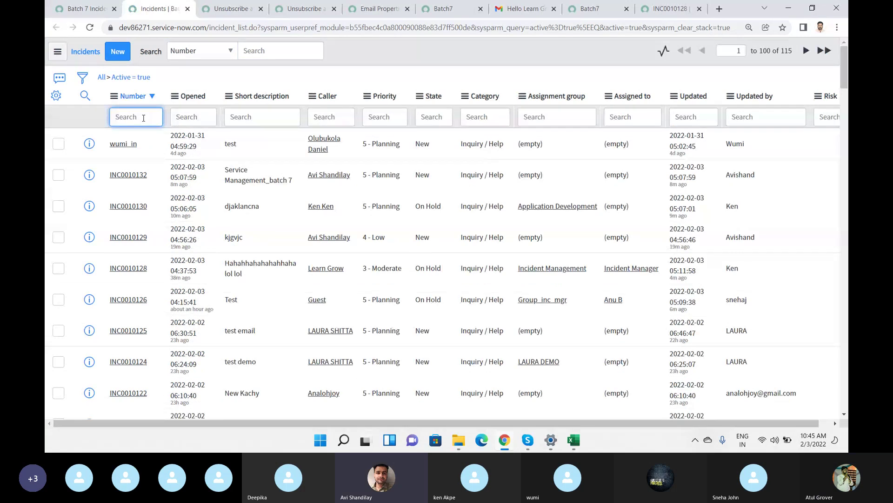
{"action": "left_click", "coordinate": [129, 175]}
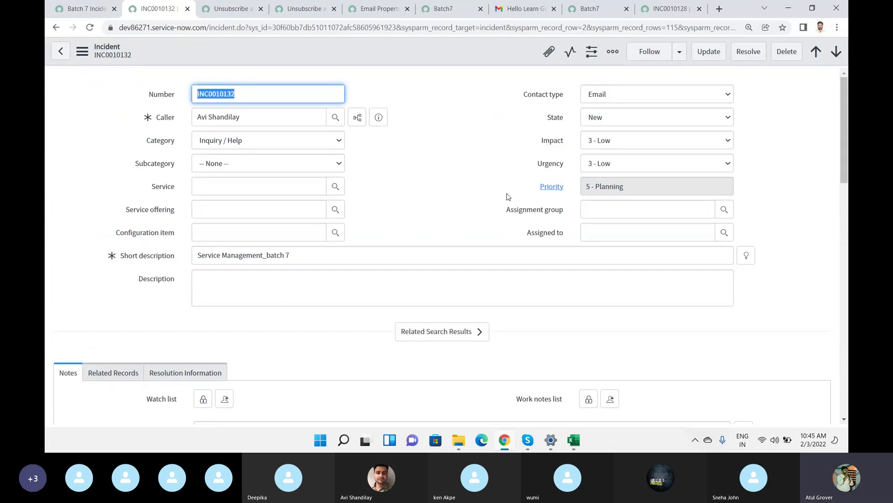
Step: Show the details of the received email in the activities of incident INC0010132
{"action": "left_click", "coordinate": [459, 141]}
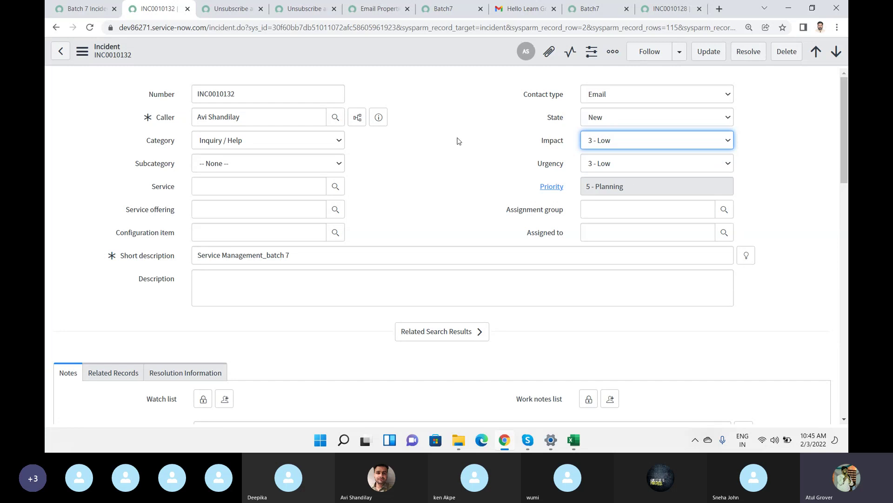
{"action": "scroll", "coordinate": [459, 141], "scroll_direction": "down", "scroll_amount": 6}
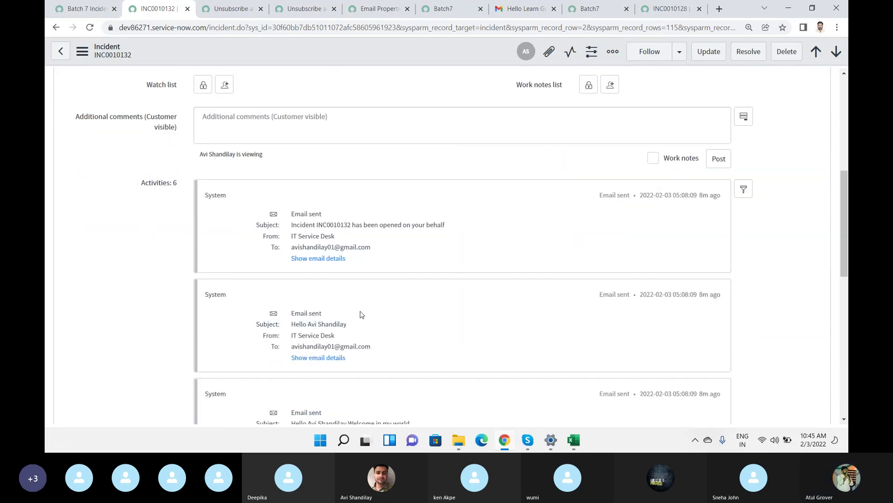
{"action": "scroll", "coordinate": [363, 309], "scroll_direction": "down", "scroll_amount": 10}
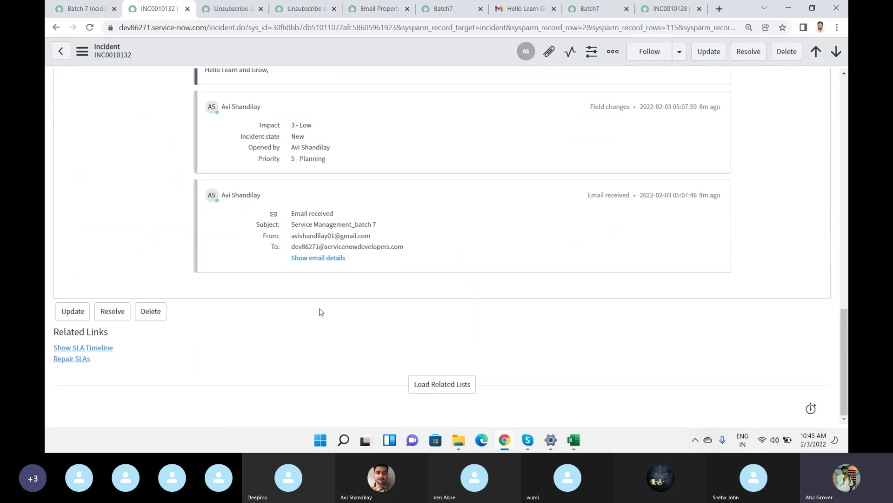
{"action": "left_click", "coordinate": [328, 259]}
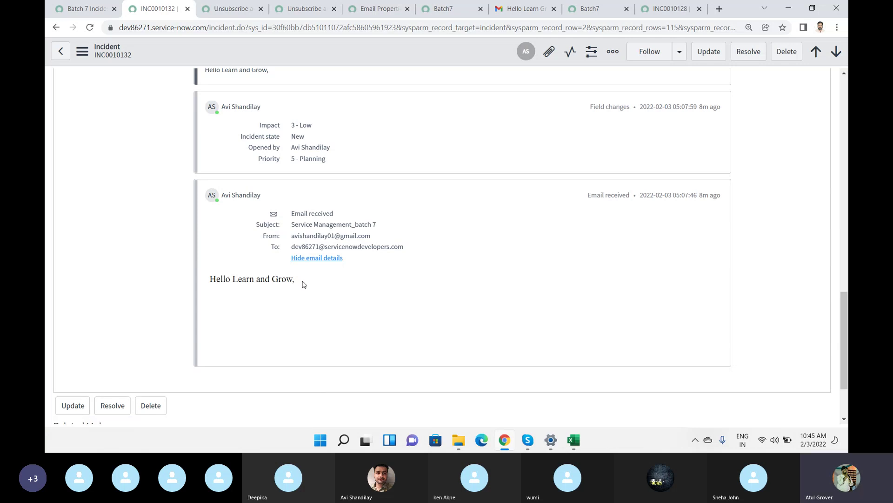
Step: Compare the short description and description of INC0010132 with the subject and body of the received email
{"action": "scroll", "coordinate": [334, 281], "scroll_direction": "up", "scroll_amount": 15}
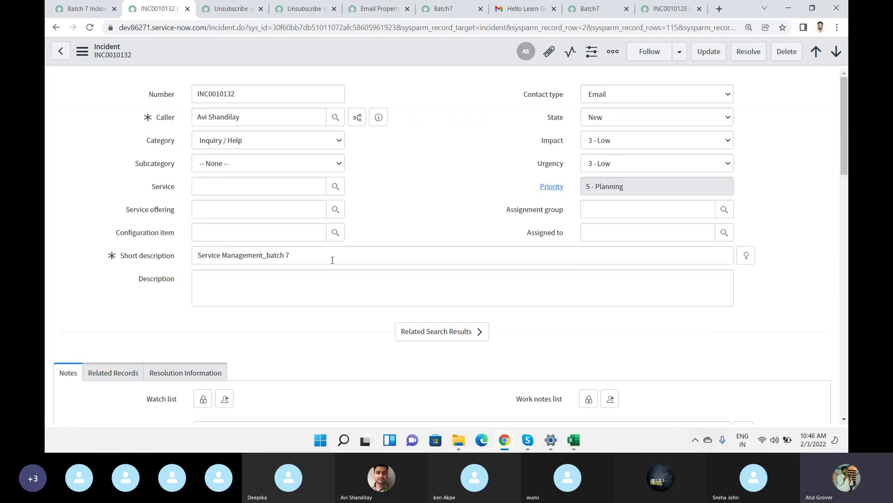
{"action": "triple_click", "coordinate": [332, 260]}
{"action": "scroll", "coordinate": [285, 294], "scroll_direction": "down", "scroll_amount": 1}
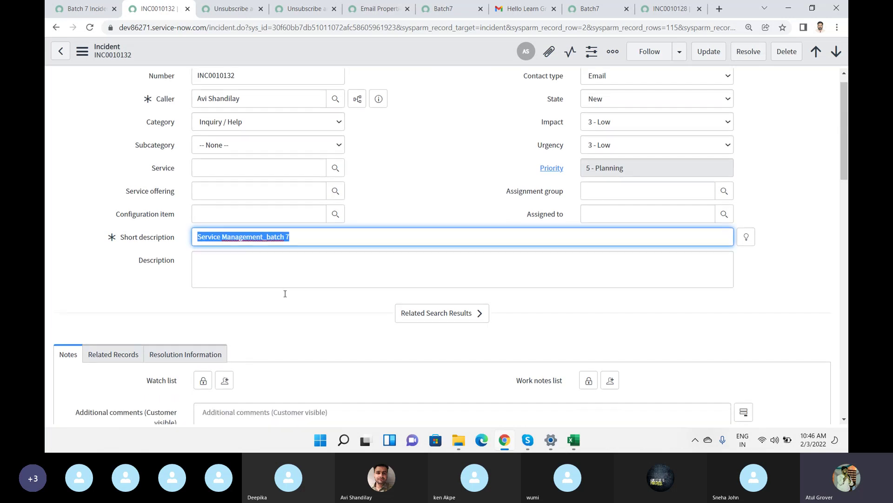
{"action": "scroll", "coordinate": [285, 294], "scroll_direction": "down", "scroll_amount": 15}
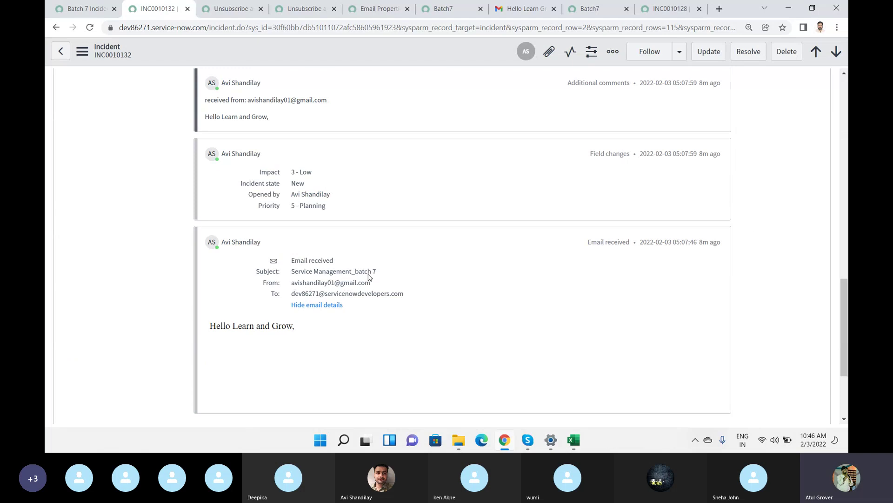
{"action": "scroll", "coordinate": [335, 314], "scroll_direction": "up", "scroll_amount": 10}
{"action": "scroll", "coordinate": [231, 205], "scroll_direction": "up", "scroll_amount": 5}
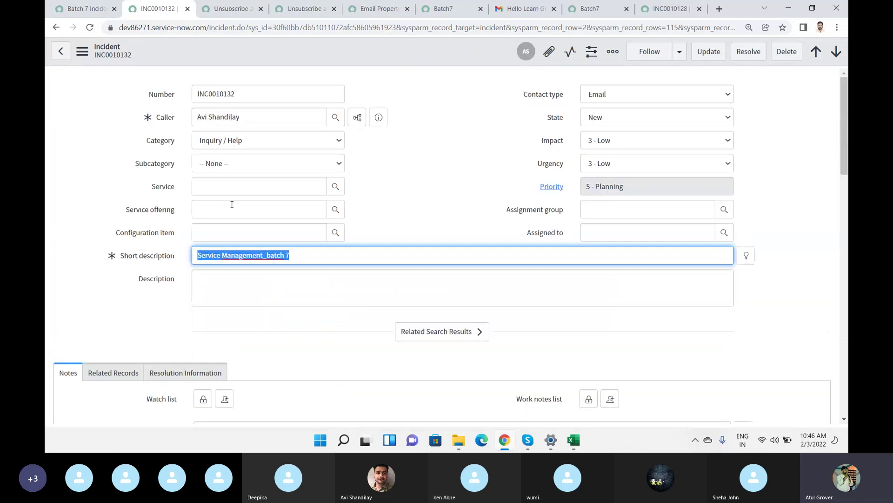
{"action": "left_click", "coordinate": [228, 286]}
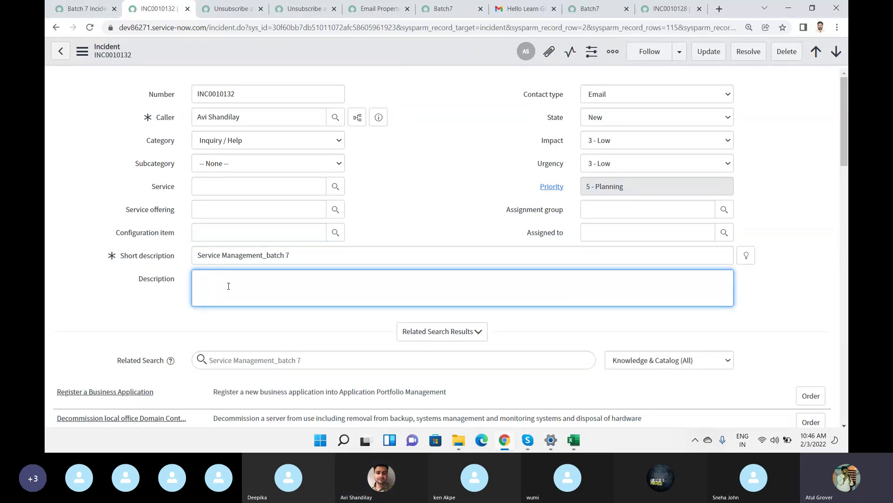
Step: Show the details of the sent "Welcome in my world" email and compare them with the short description and description of INC0010132
{"action": "scroll", "coordinate": [473, 220], "scroll_direction": "down", "scroll_amount": 15}
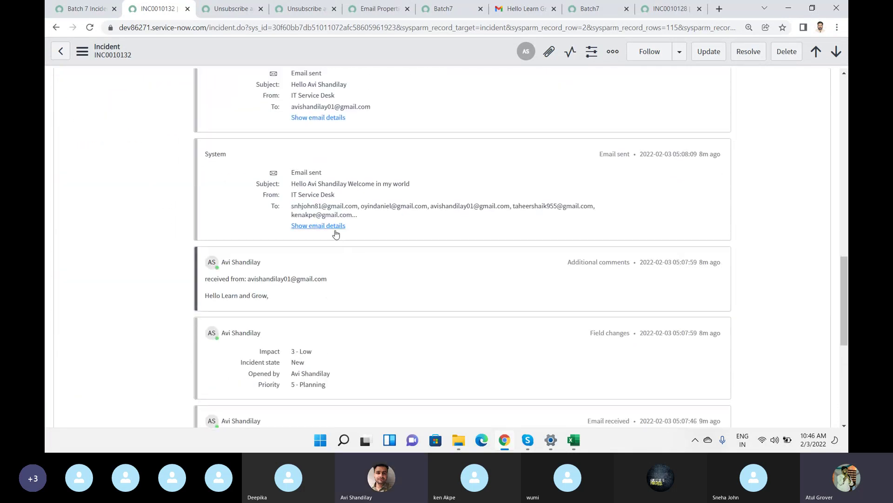
{"action": "left_click", "coordinate": [335, 227]}
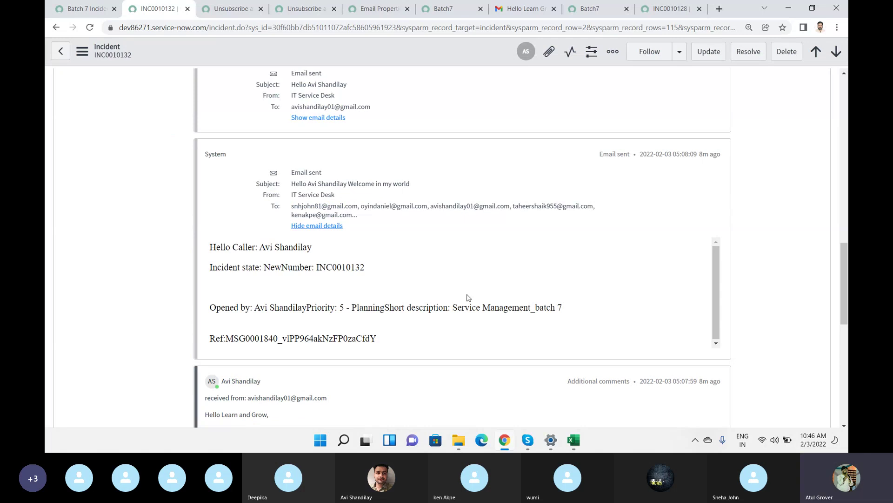
{"action": "scroll", "coordinate": [342, 298], "scroll_direction": "up", "scroll_amount": 15}
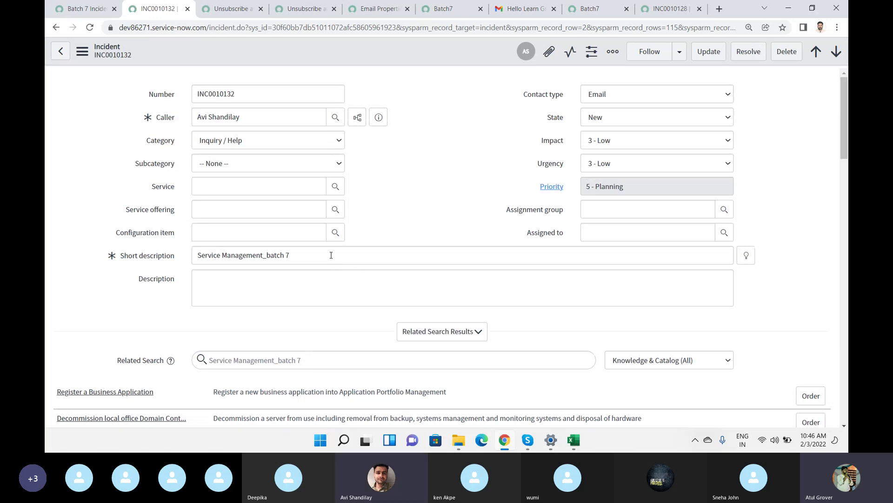
{"action": "left_click_drag", "start_coordinate": [350, 263], "coordinate": [131, 242]}
{"action": "left_click", "coordinate": [230, 282]}
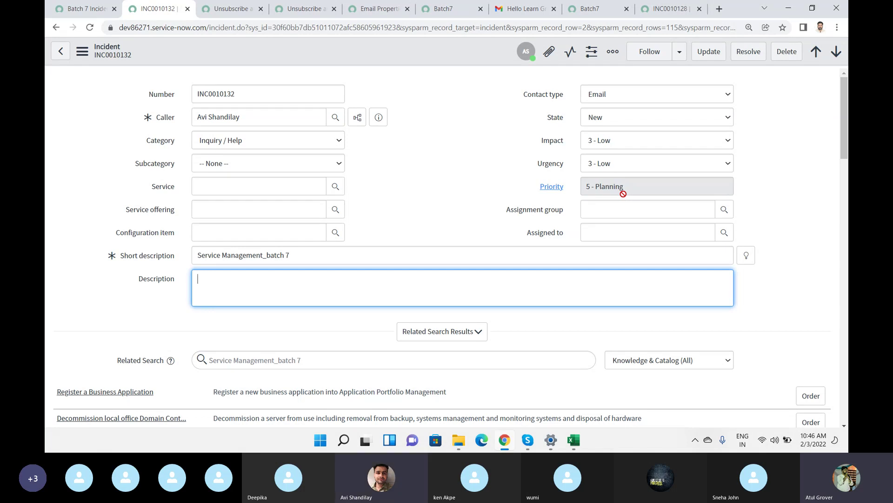
Step: Return to the Batch 7 Incident Open notification and filter the navigator for "inbound a"
{"action": "left_click", "coordinate": [86, 10]}
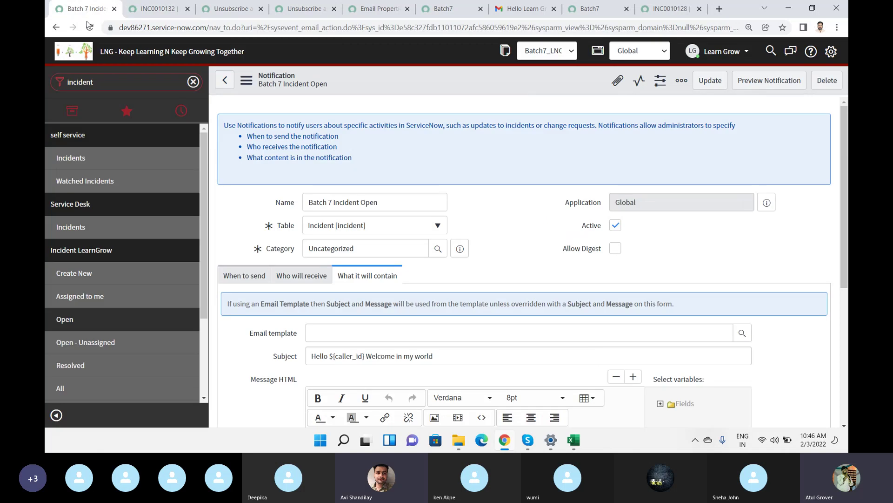
{"action": "left_click", "coordinate": [97, 82]}
{"action": "type", "text": "email"}
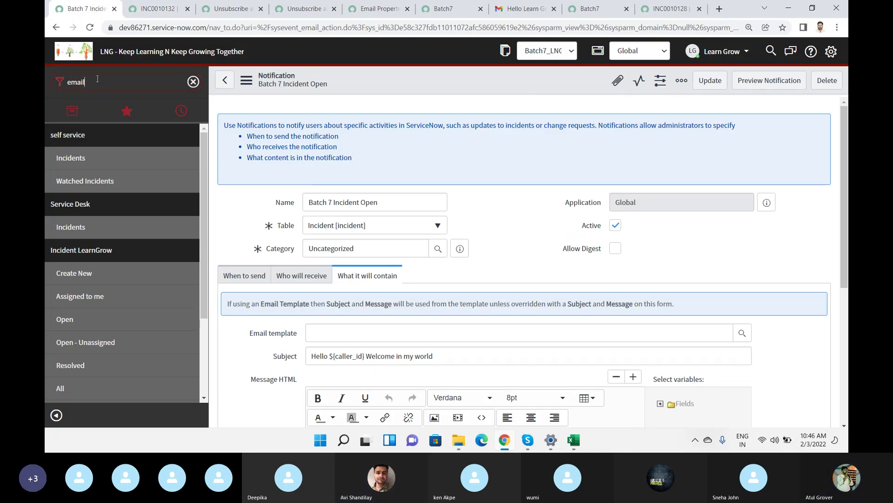
{"action": "key", "text": "BackSpace"}
{"action": "key", "text": "BackSpace"}
{"action": "key", "text": "BackSpace"}
{"action": "key", "text": "BackSpace"}
{"action": "key", "text": "BackSpace"}
{"action": "type", "text": "inbound a"}
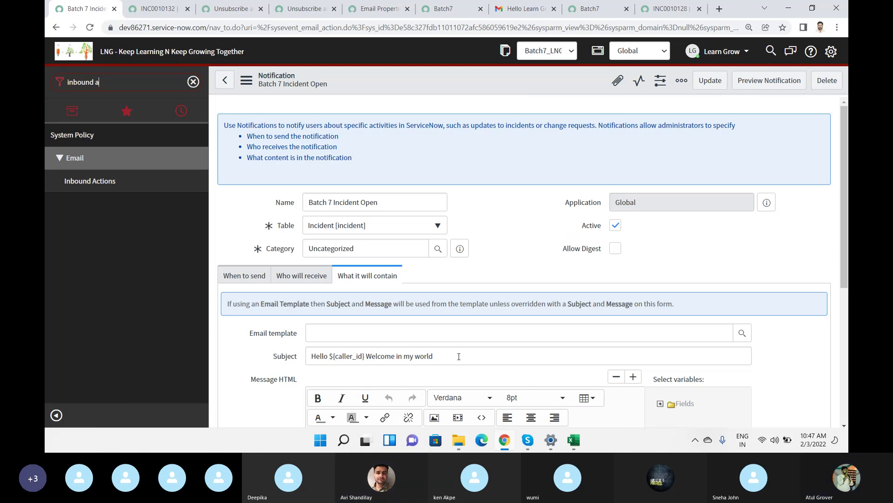
Step: Switch to Skype, mute the participant shown in the Training Batch 7 call, and return to Chrome
{"action": "left_click", "coordinate": [528, 440]}
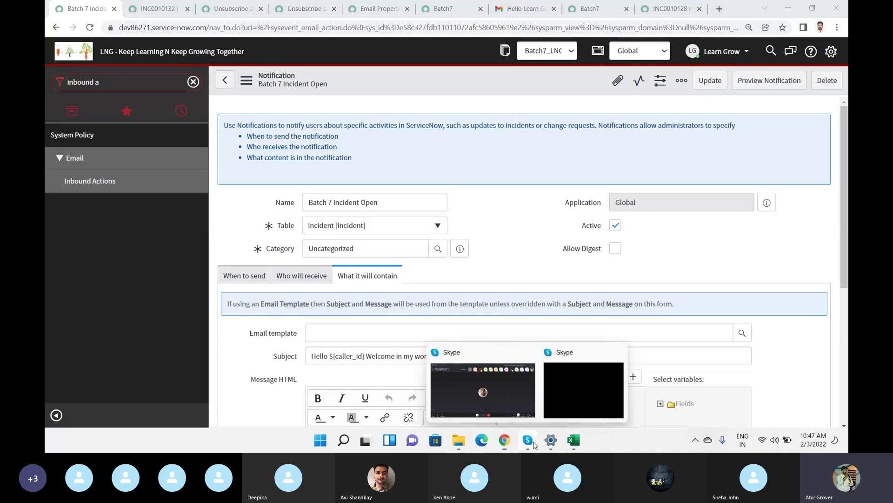
{"action": "left_click", "coordinate": [487, 400]}
{"action": "right_click", "coordinate": [448, 249]}
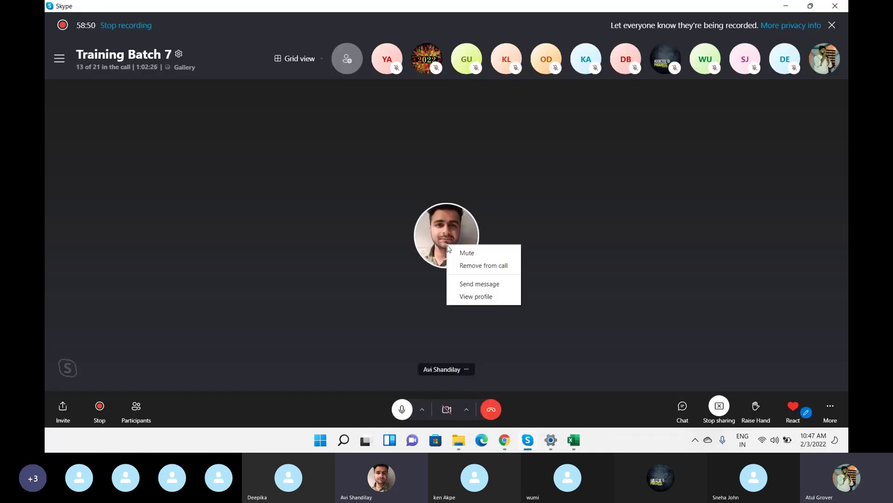
{"action": "left_click", "coordinate": [467, 253]}
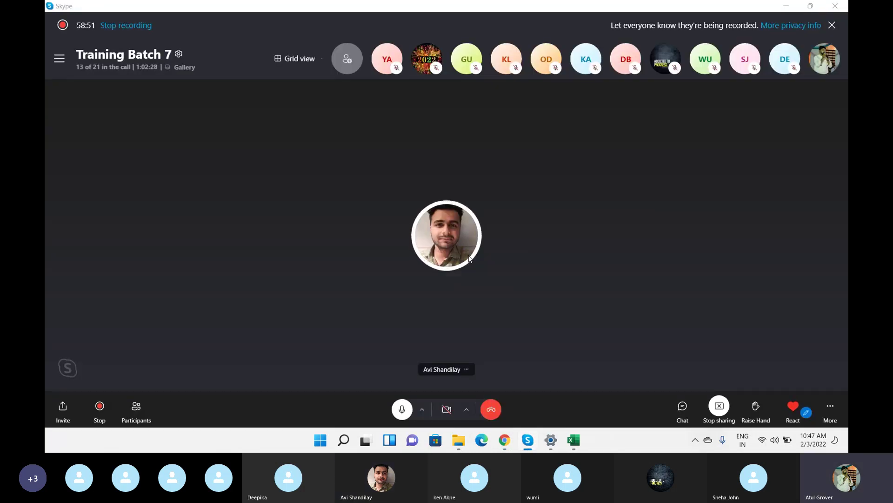
{"action": "key", "text": "alt+Tab"}
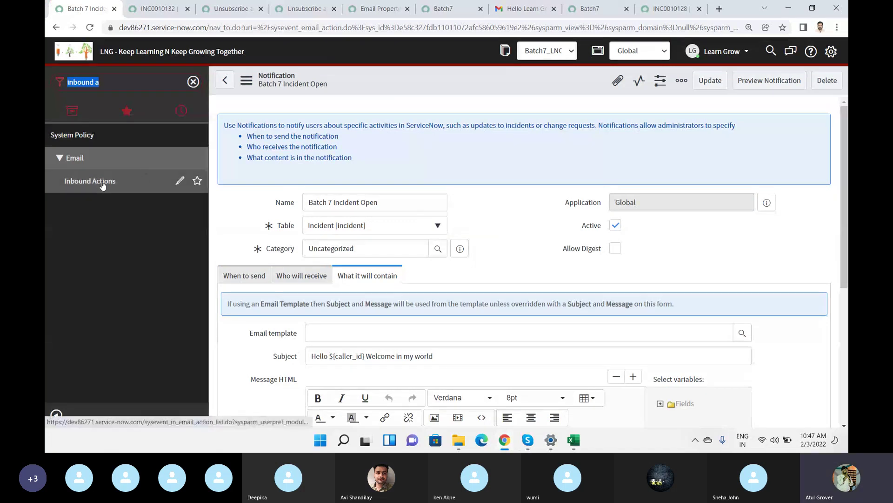
Step: Open the Create Incident inbound email action and examine its Action type options
{"action": "left_click", "coordinate": [103, 184]}
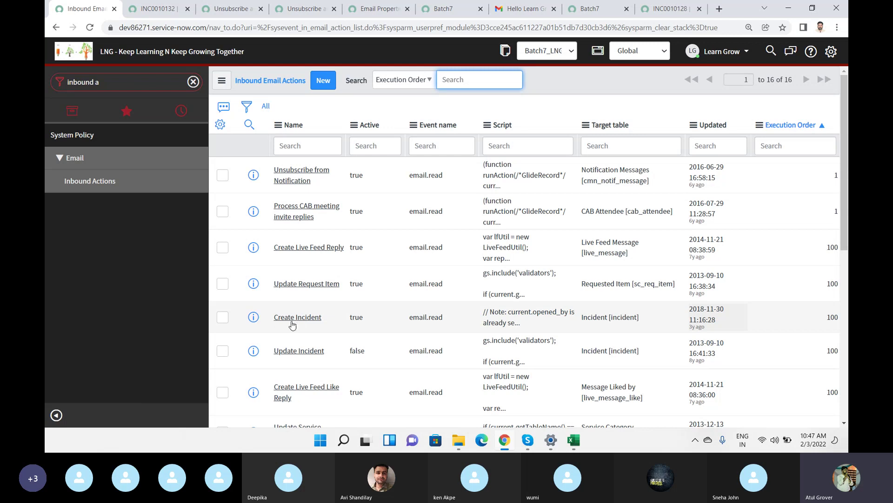
{"action": "left_click", "coordinate": [311, 319]}
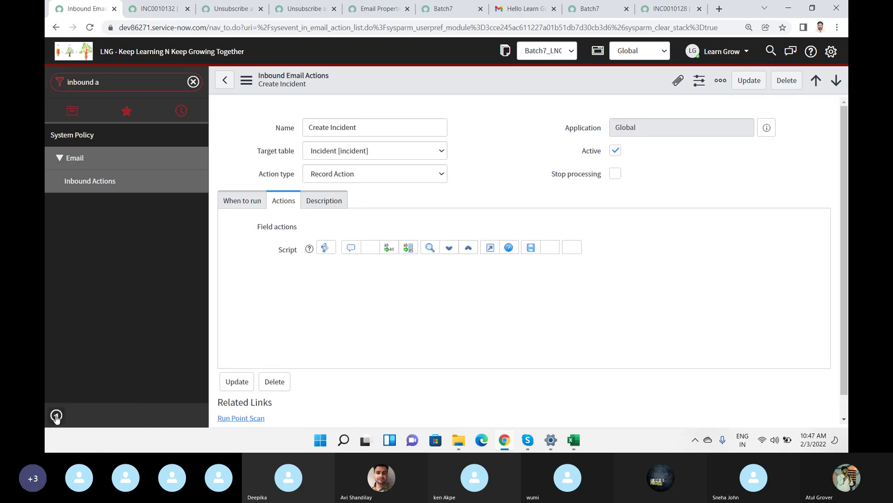
{"action": "left_click", "coordinate": [56, 414]}
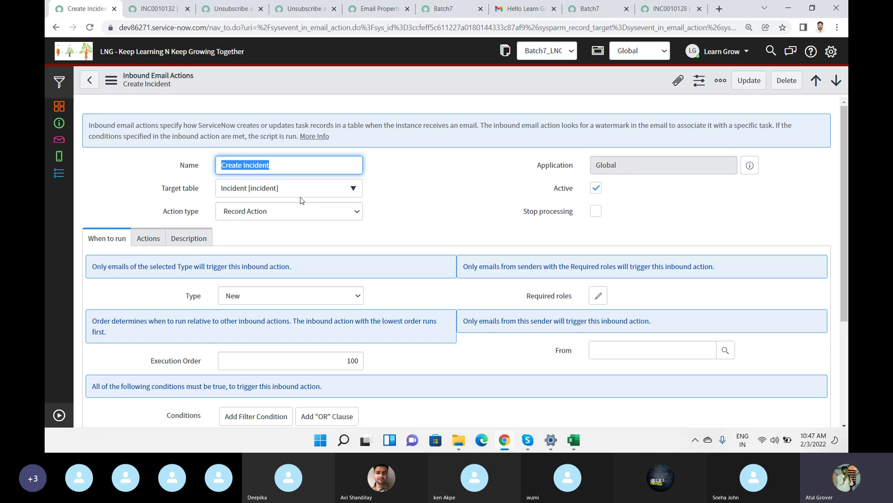
{"action": "left_click", "coordinate": [295, 215]}
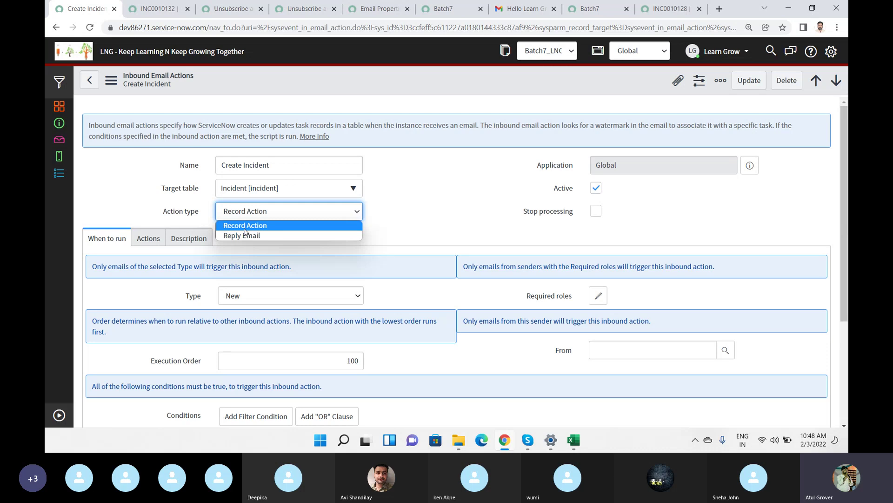
Step: Filter the navigator for "notifi" and look through the matching notification modules
{"action": "left_click", "coordinate": [58, 417]}
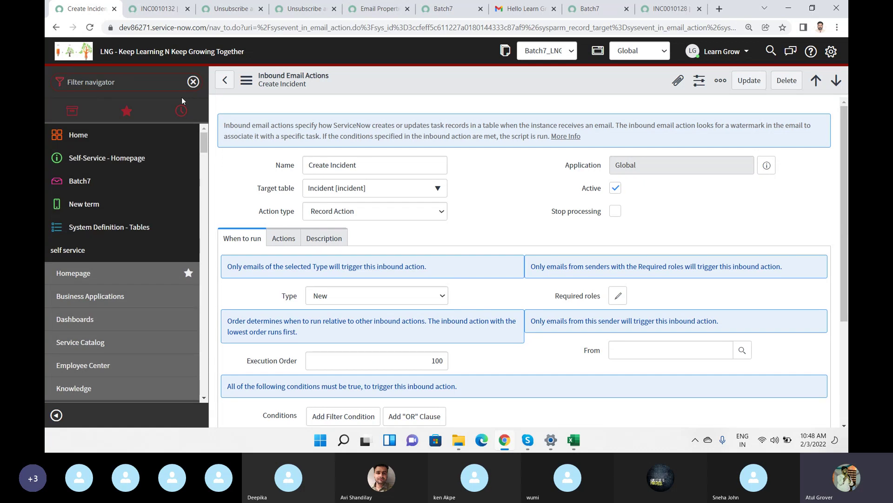
{"action": "type", "text": "notiofi"}
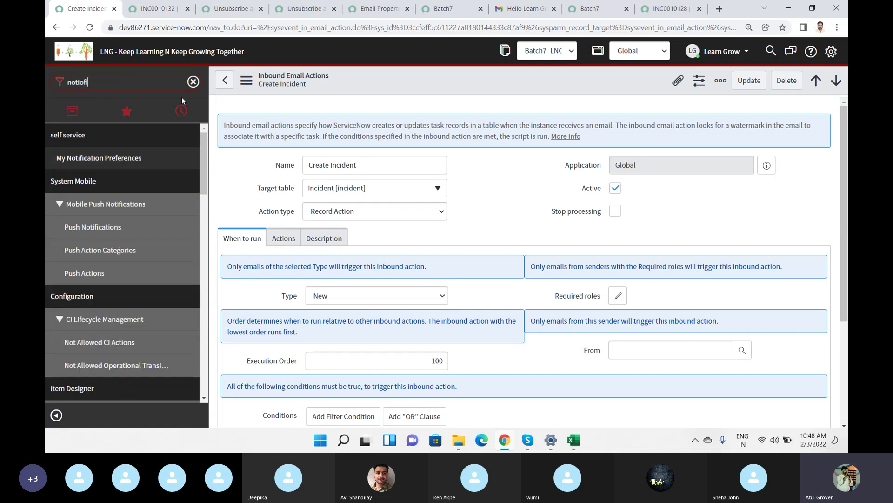
{"action": "key", "text": "BackSpace"}
{"action": "key", "text": "BackSpace"}
{"action": "key", "text": "BackSpace"}
{"action": "type", "text": "fi"}
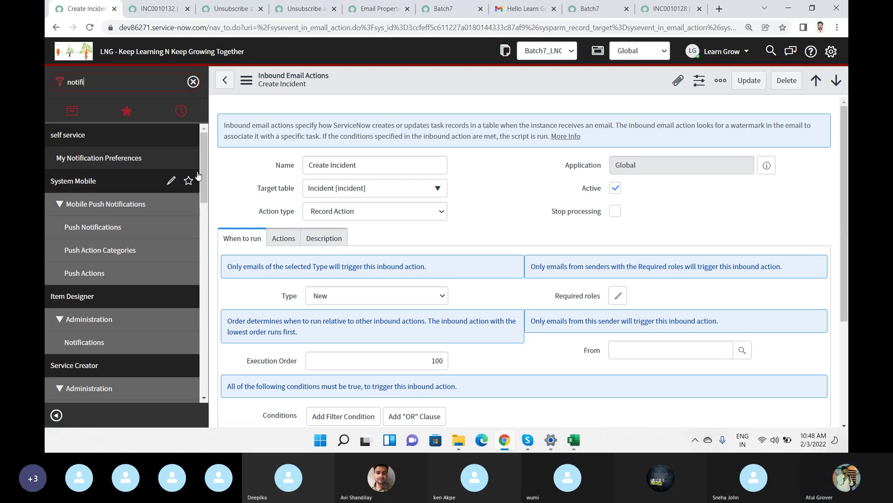
{"action": "scroll", "coordinate": [207, 228], "scroll_direction": "down", "scroll_amount": 3}
{"action": "left_click_drag", "start_coordinate": [207, 226], "coordinate": [212, 288]}
Step: Filter the navigator for "out" and for "email", look through the email modules, and collapse the navigator
{"action": "double_click", "coordinate": [100, 89]}
{"action": "type", "text": "out r"}
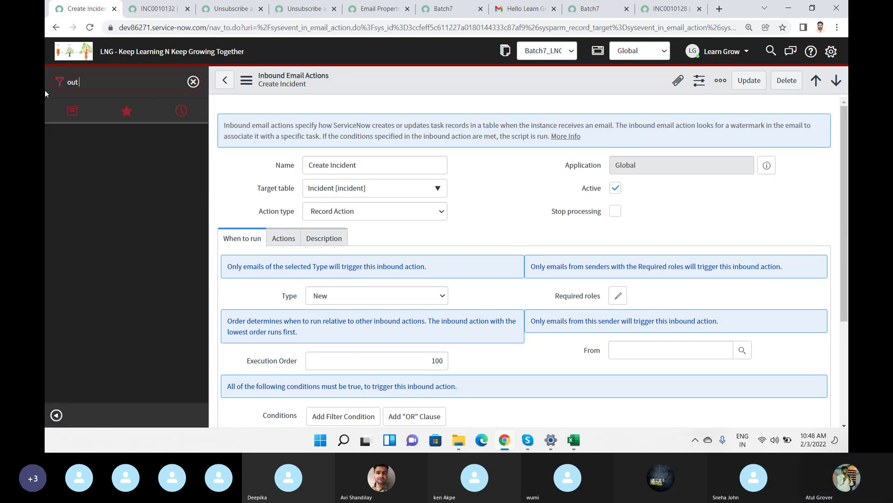
{"action": "key", "text": "BackSpace"}
{"action": "key", "text": "BackSpace"}
{"action": "key", "text": "BackSpace"}
{"action": "key", "text": "BackSpace"}
{"action": "key", "text": "BackSpace"}
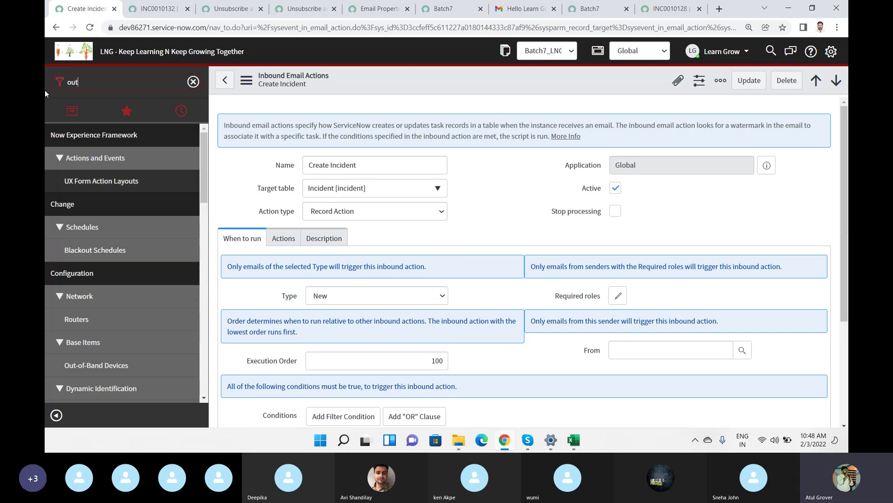
{"action": "type", "text": "email"}
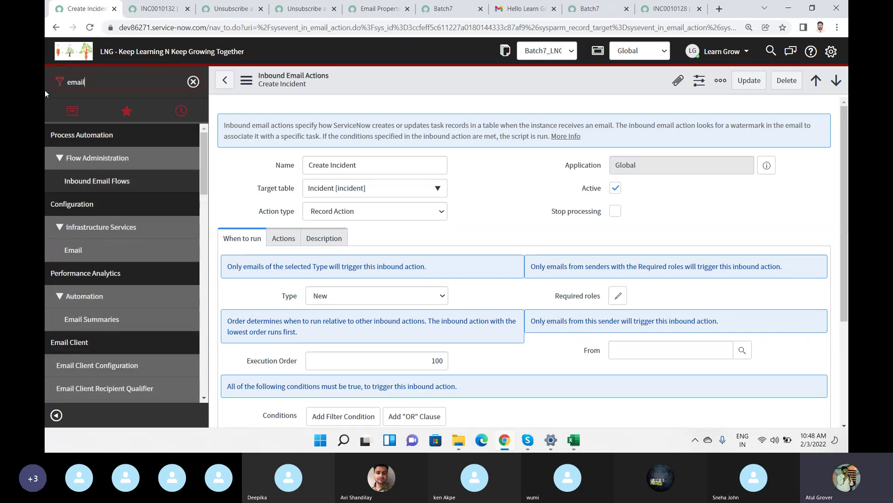
{"action": "left_click_drag", "start_coordinate": [203, 157], "coordinate": [206, 210]}
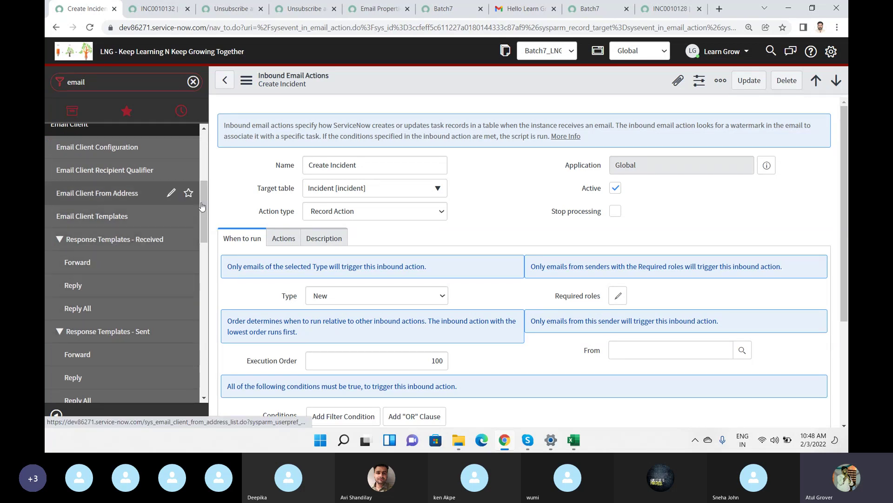
{"action": "left_click_drag", "start_coordinate": [205, 205], "coordinate": [205, 222]}
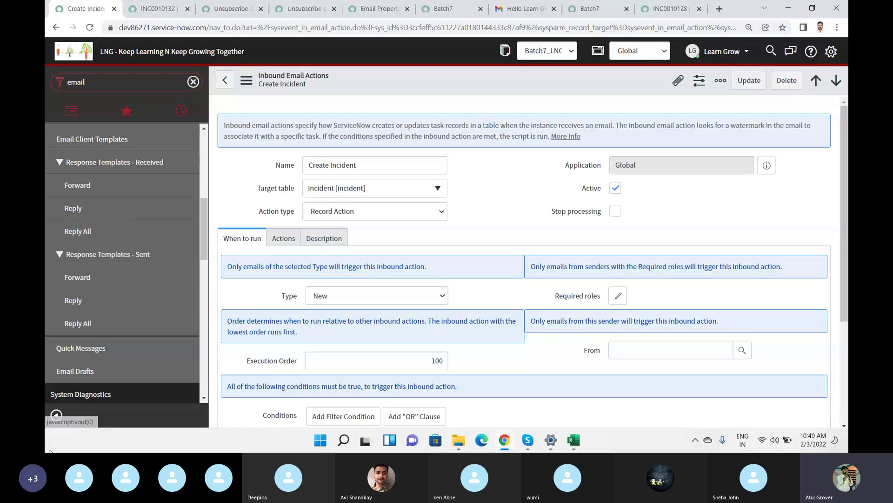
{"action": "left_click", "coordinate": [57, 415]}
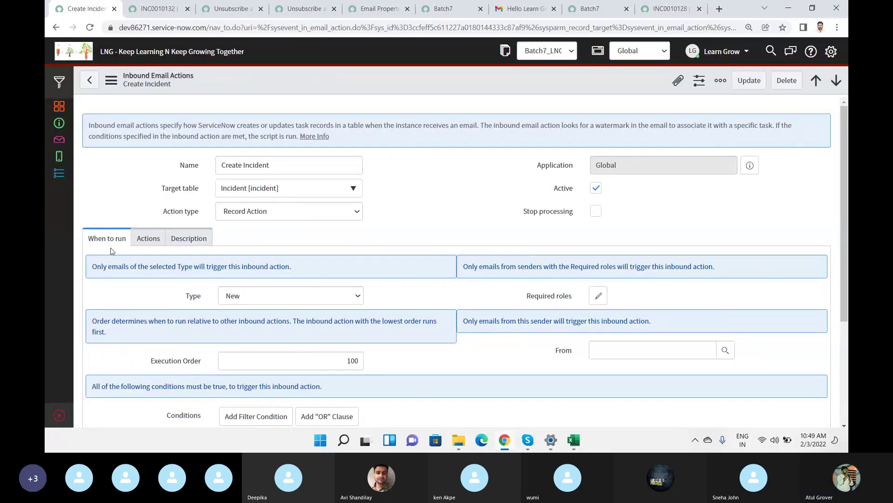
Step: Examine the Type options, keeping New, and the From sender restriction in the Create Incident action's run conditions
{"action": "left_click", "coordinate": [298, 295]}
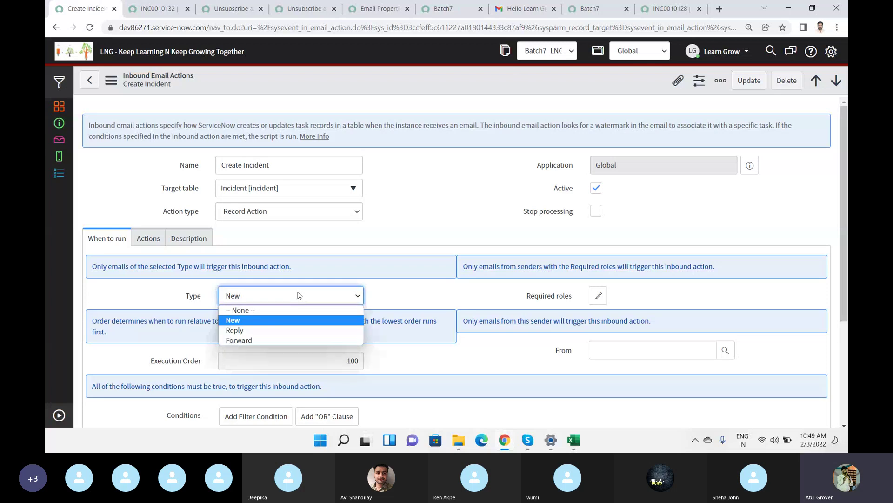
{"action": "left_click", "coordinate": [241, 323]}
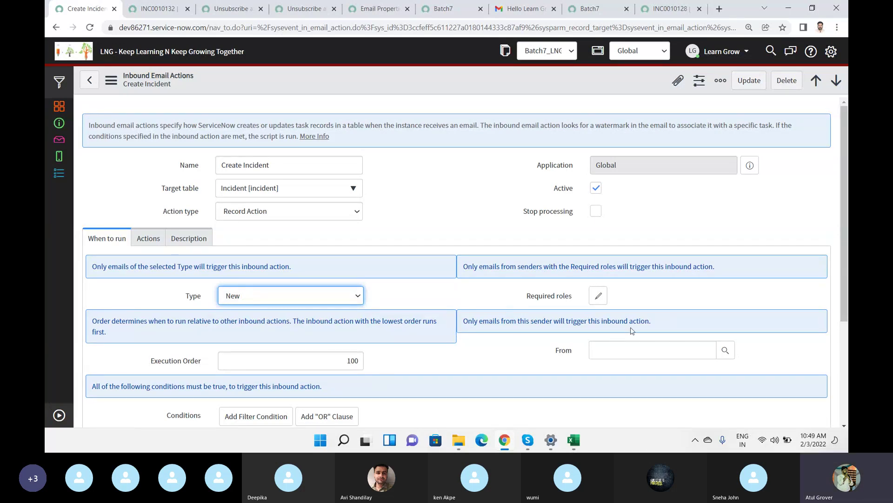
{"action": "left_click", "coordinate": [617, 352]}
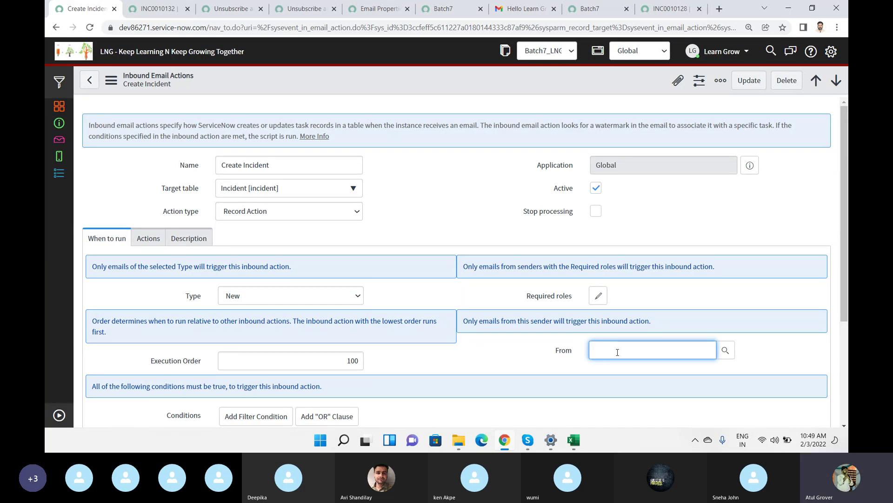
Step: Show the Create Incident action's script and read it through to current.insert()
{"action": "left_click", "coordinate": [140, 239]}
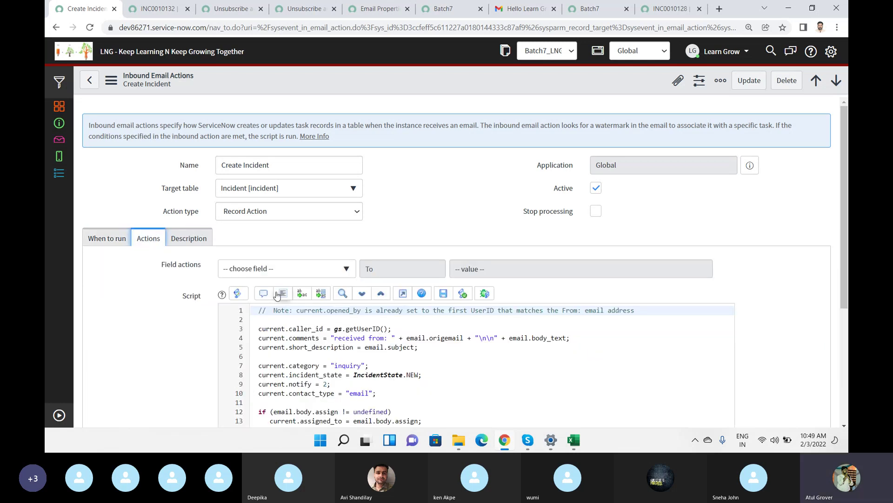
{"action": "left_click_drag", "start_coordinate": [256, 309], "coordinate": [400, 450]}
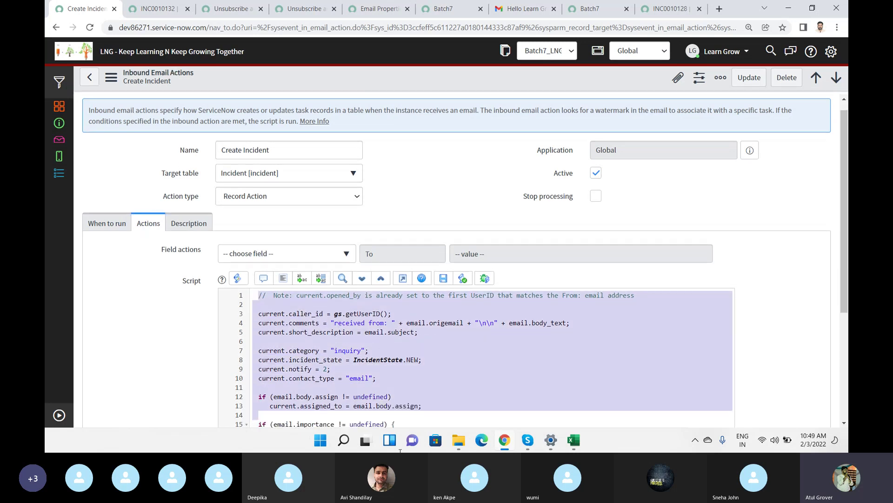
{"action": "left_click_drag", "start_coordinate": [524, 450], "coordinate": [845, 298]}
{"action": "scroll", "coordinate": [844, 286], "scroll_direction": "down", "scroll_amount": 1}
{"action": "scroll", "coordinate": [847, 287], "scroll_direction": "down", "scroll_amount": 3}
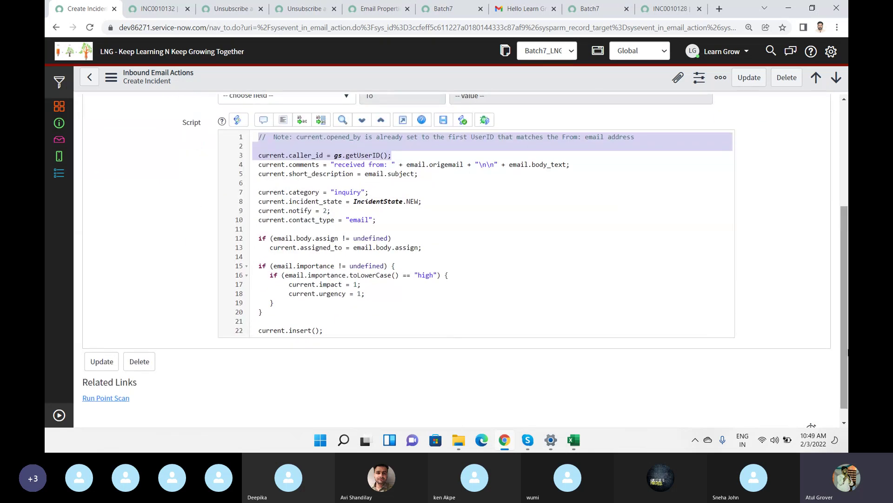
{"action": "left_click", "coordinate": [531, 329]}
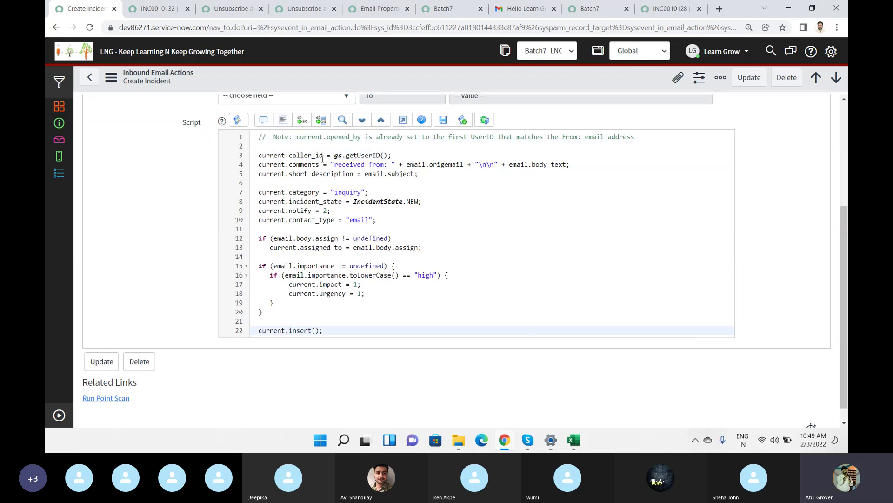
Step: Compare the script's gs.getUserID() caller assignment with the Caller field of incident INC0010132
{"action": "left_click_drag", "start_coordinate": [335, 156], "coordinate": [382, 157]}
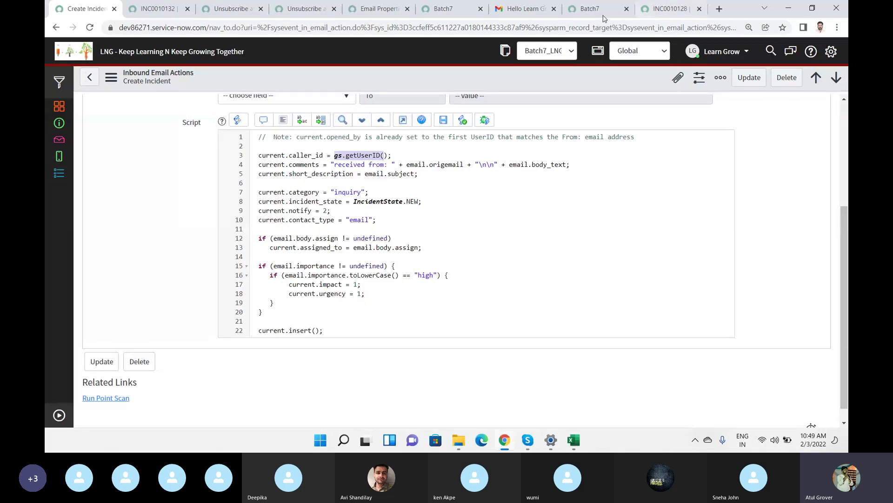
{"action": "left_click", "coordinate": [142, 9]}
{"action": "left_click", "coordinate": [162, 118]}
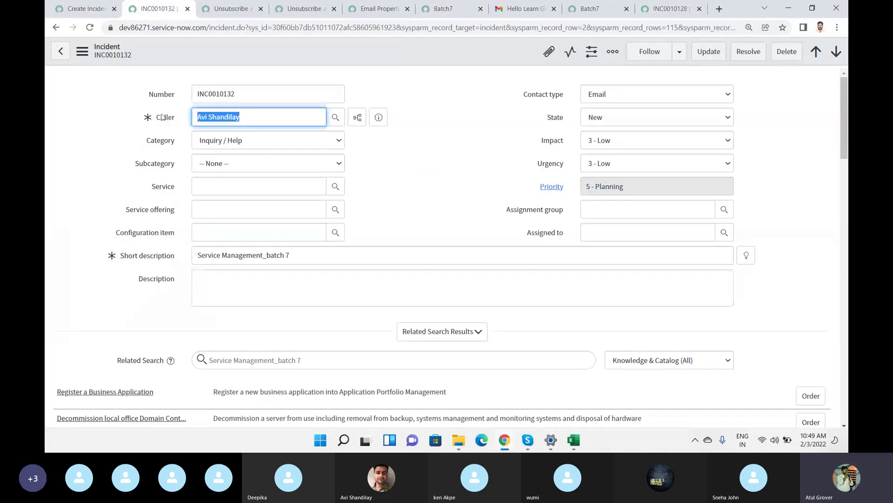
{"action": "left_click", "coordinate": [94, 16]}
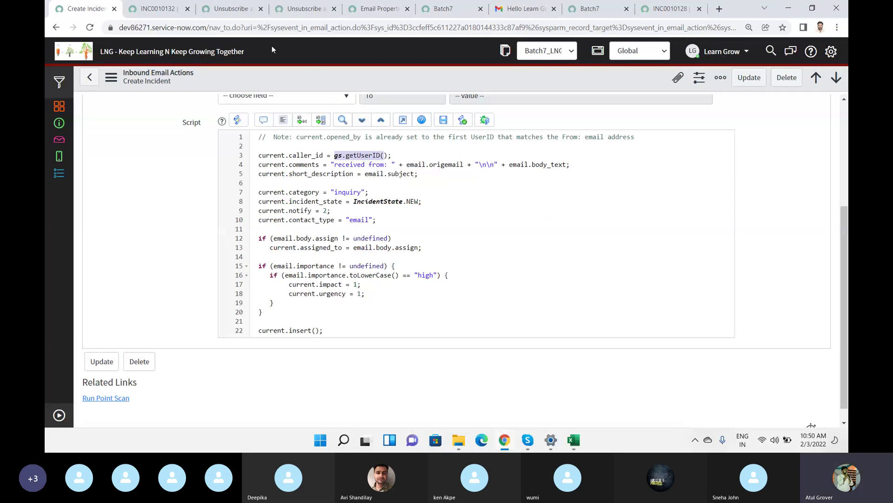
{"action": "left_click", "coordinate": [154, 12]}
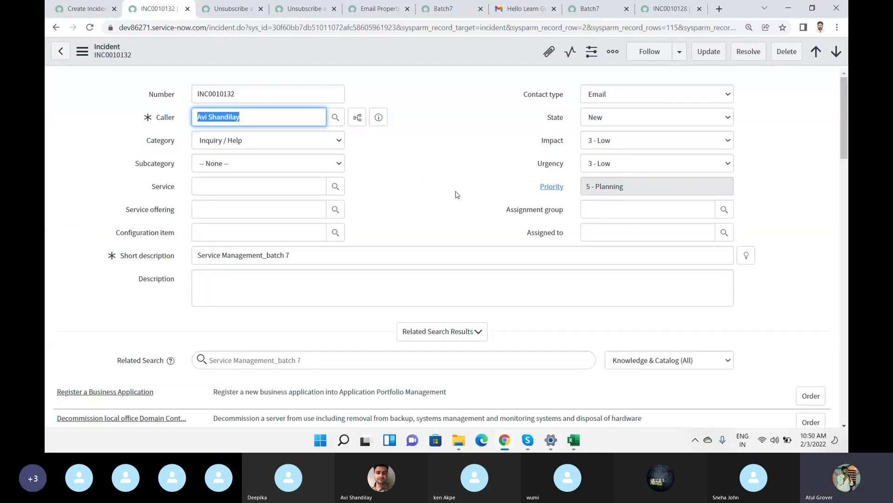
Step: Compare the script's category, incident state and contact type assignments with the matching fields of incident INC0010132
{"action": "left_click", "coordinate": [85, 9]}
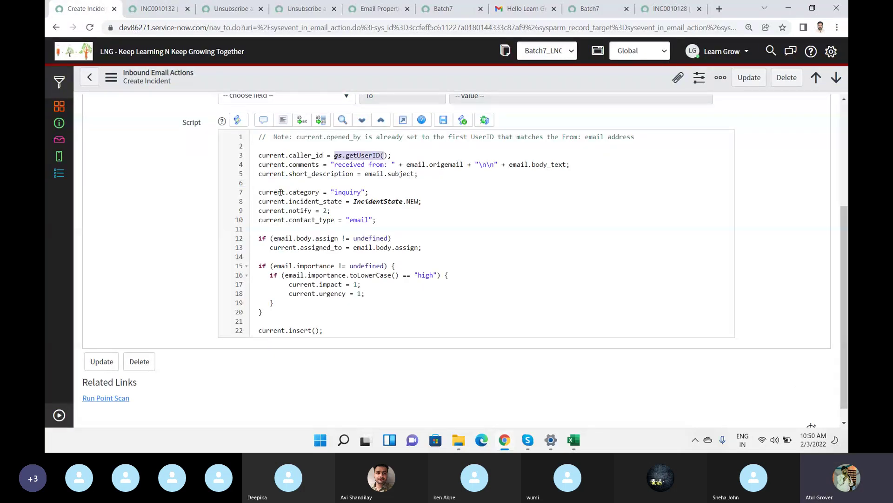
{"action": "left_click", "coordinate": [160, 10]}
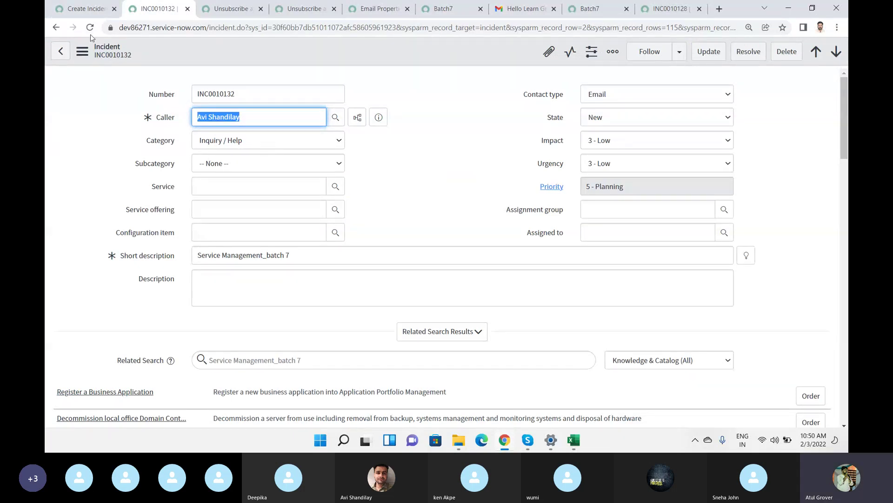
{"action": "left_click", "coordinate": [92, 9]}
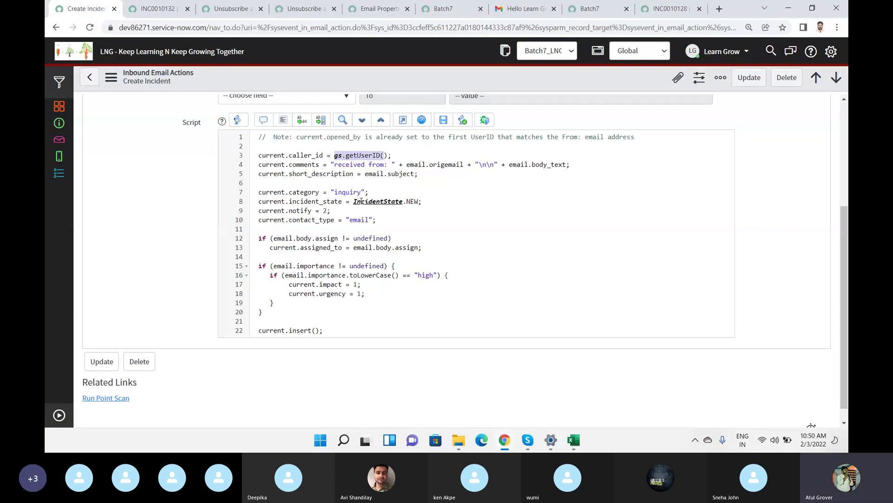
{"action": "left_click", "coordinate": [223, 8]}
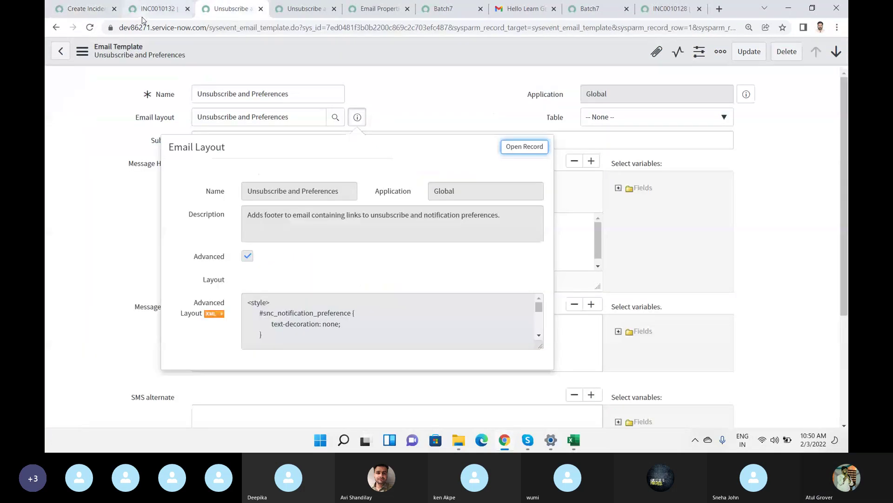
{"action": "left_click", "coordinate": [159, 8]}
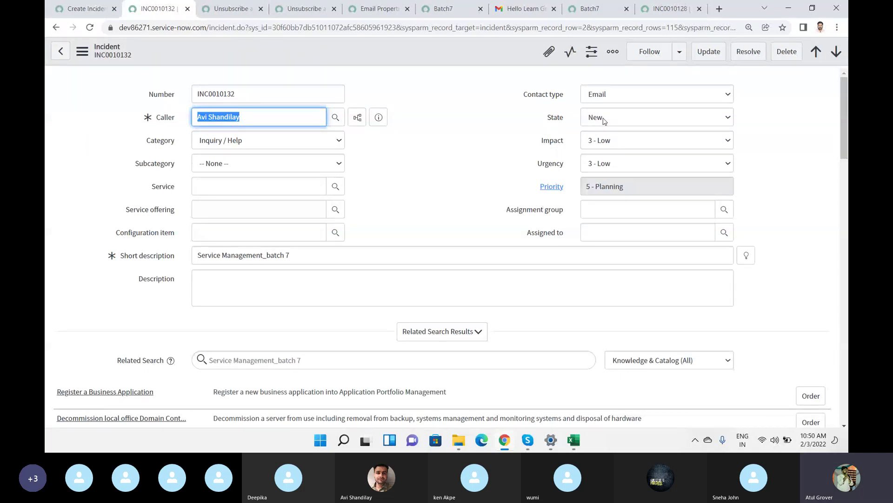
{"action": "left_click", "coordinate": [79, 9]}
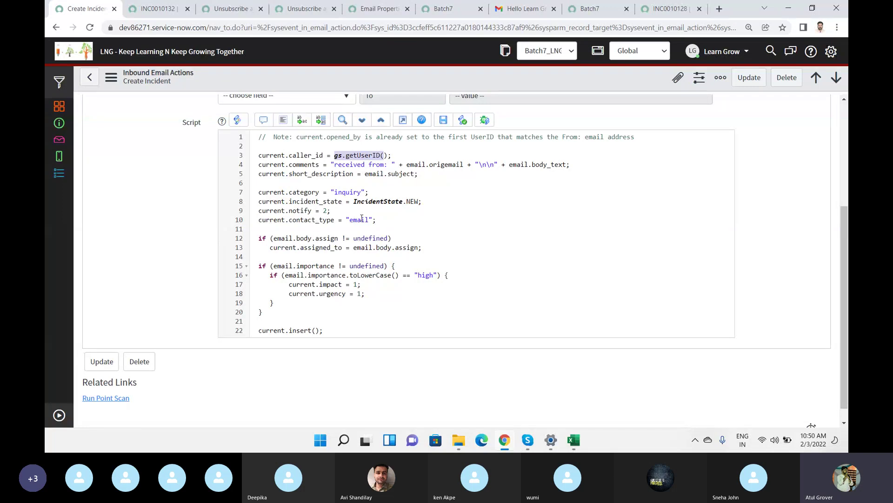
{"action": "left_click", "coordinate": [160, 8]}
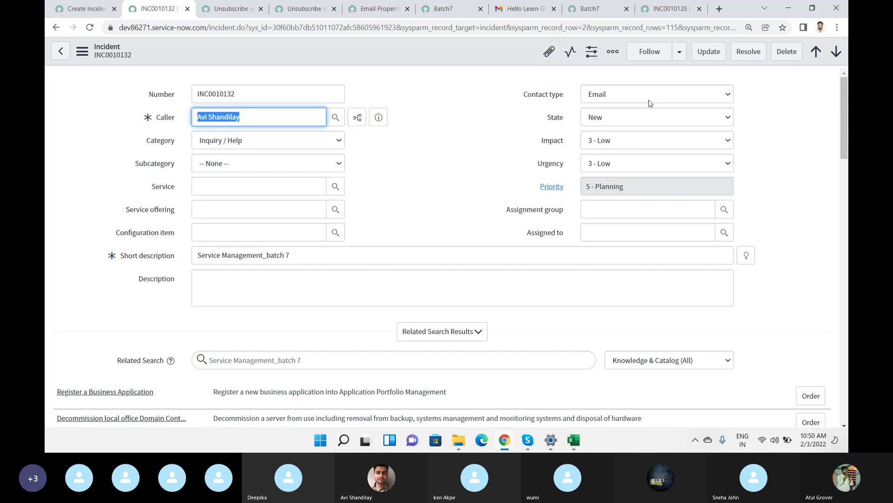
Step: Examine the script's assignment and importance conditions against the incident's Impact, Urgency and Priority, then its current.insert() line
{"action": "left_click", "coordinate": [84, 9]}
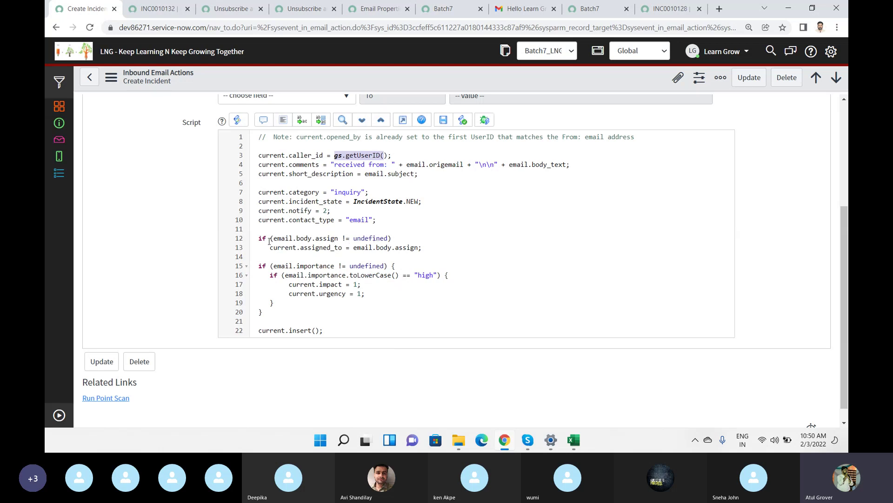
{"action": "left_click_drag", "start_coordinate": [259, 237], "coordinate": [362, 265]}
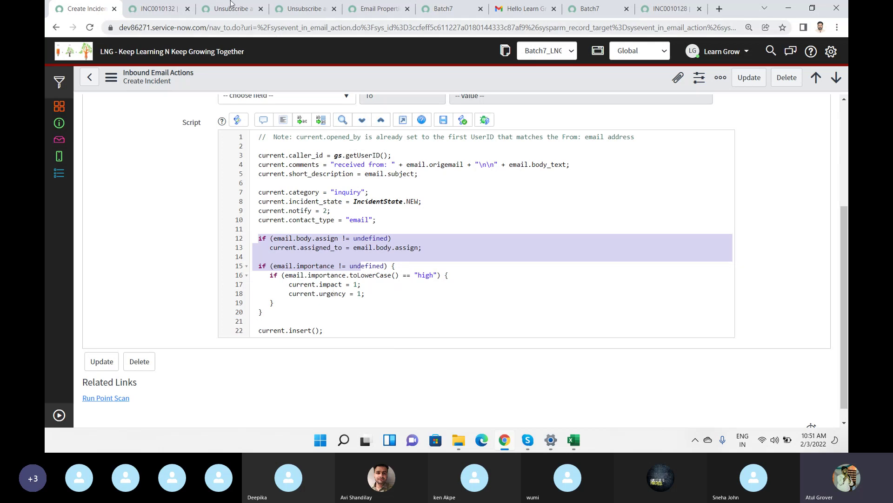
{"action": "left_click", "coordinate": [156, 9]}
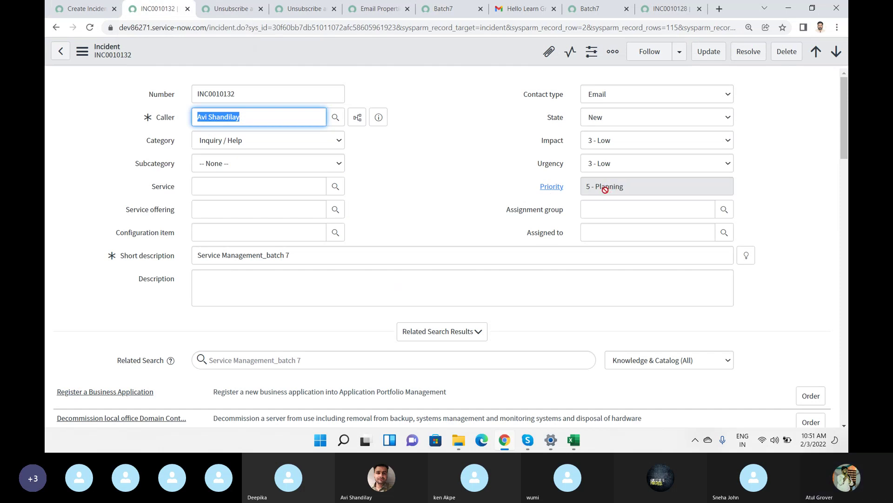
{"action": "left_click", "coordinate": [86, 9]}
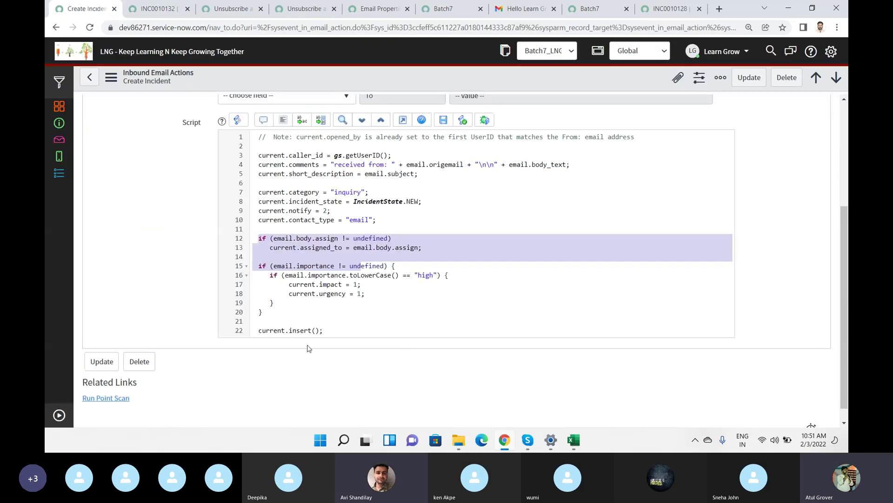
{"action": "left_click_drag", "start_coordinate": [326, 331], "coordinate": [253, 331]}
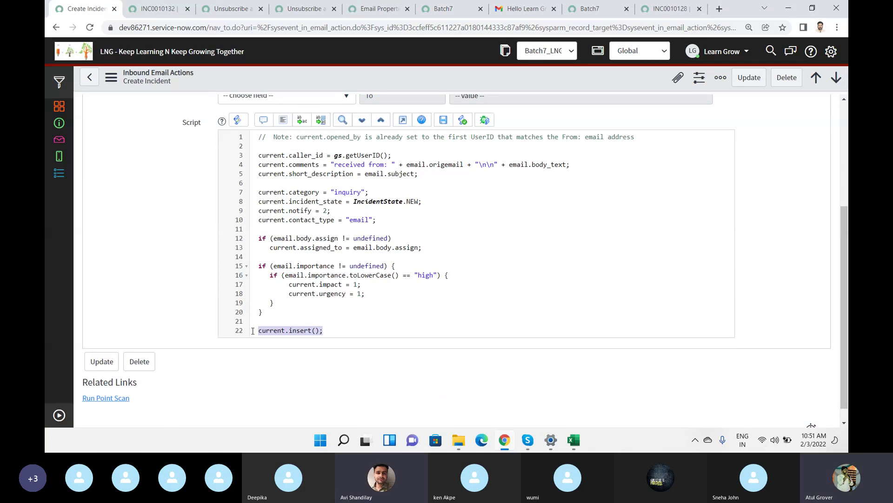
Step: Filter the navigator for "emails" and open the System Logs Emails module in a new browser tab
{"action": "left_click", "coordinate": [58, 414]}
{"action": "left_click", "coordinate": [96, 81]}
{"action": "type", "text": "emails"}
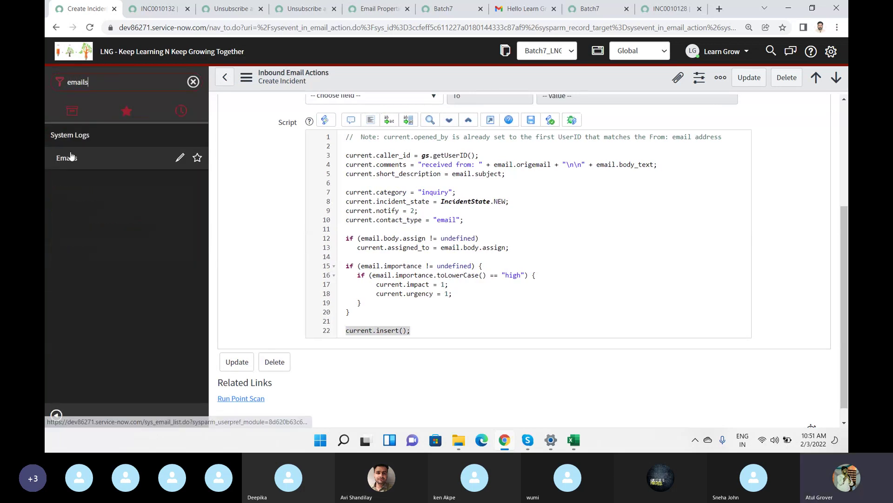
{"action": "middle_click", "coordinate": [71, 157]}
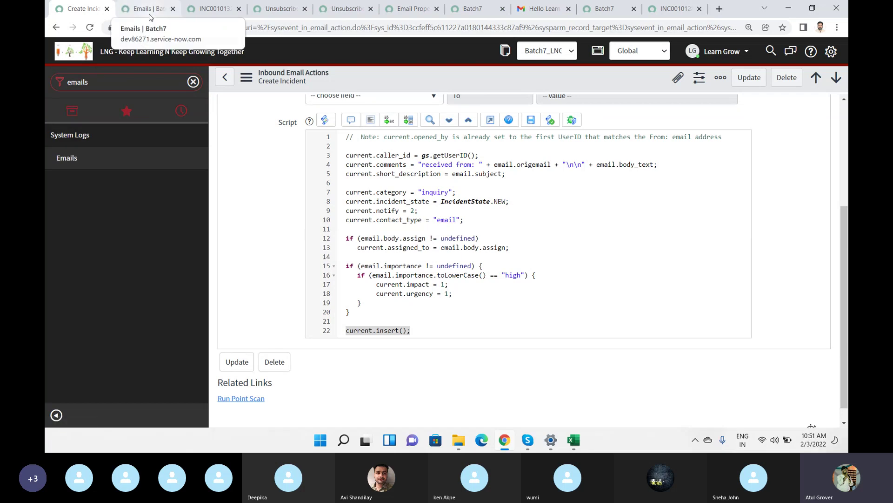
Step: Open Notepad and start a note with the word "Gmail"
{"action": "key", "text": "super"}
{"action": "type", "text": "notye"}
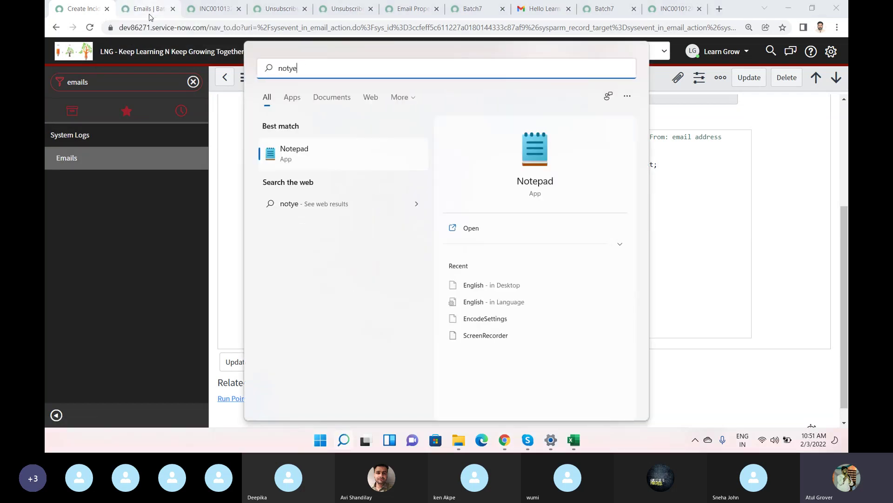
{"action": "key", "text": "BackSpace"}
{"action": "key", "text": "BackSpace"}
{"action": "type", "text": "epad"}
{"action": "key", "text": "Return"}
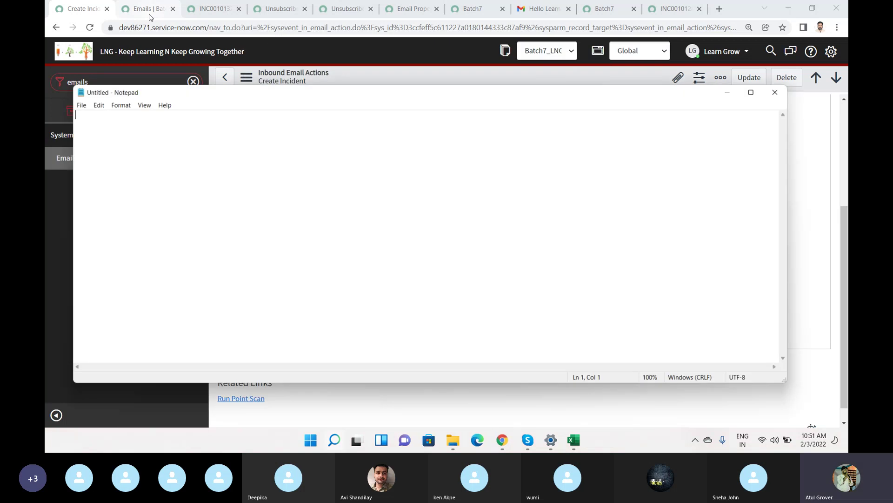
{"action": "type", "text": "Gmail"}
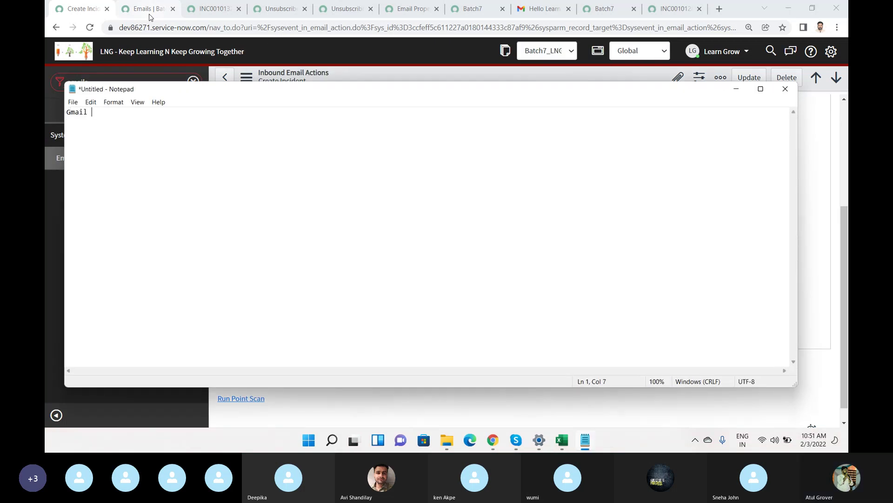
Step: Set the Notepad font size to 22
{"action": "left_click", "coordinate": [119, 102]}
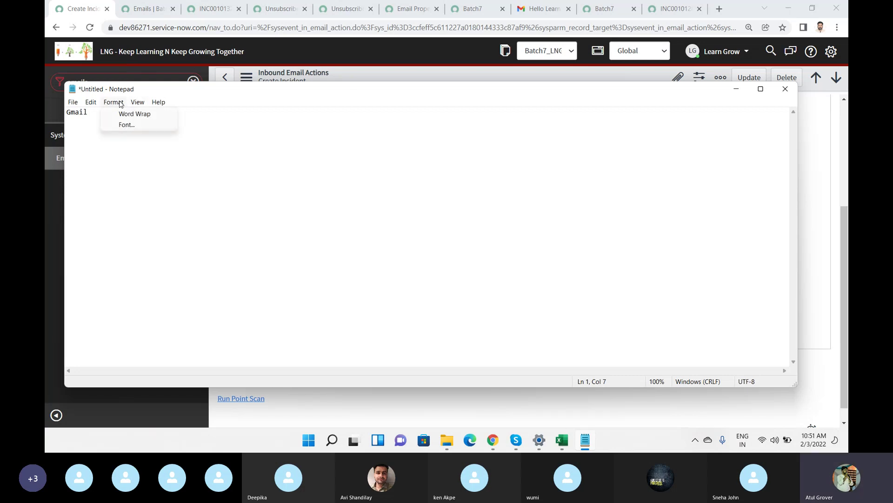
{"action": "left_click", "coordinate": [139, 125]}
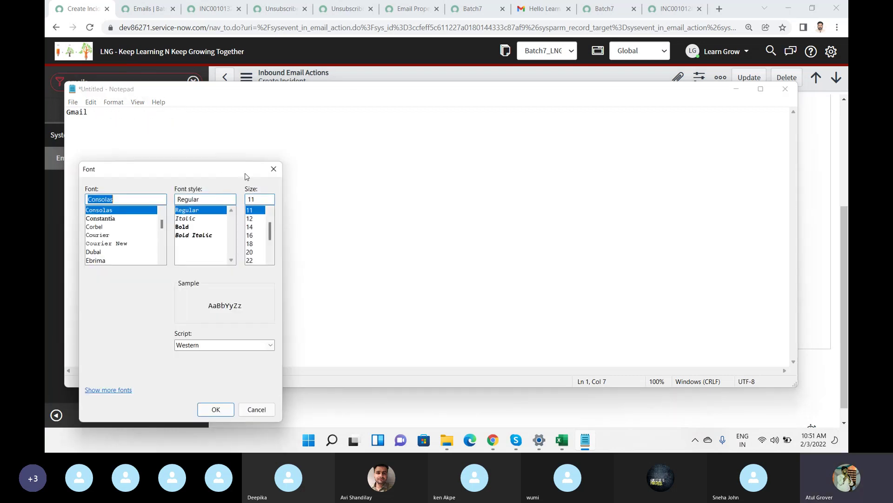
{"action": "left_click", "coordinate": [258, 261]}
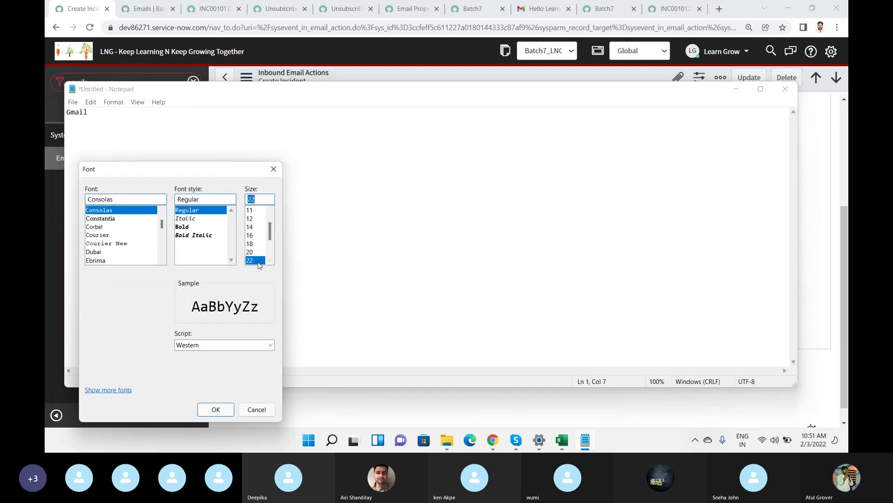
{"action": "key", "text": "Return"}
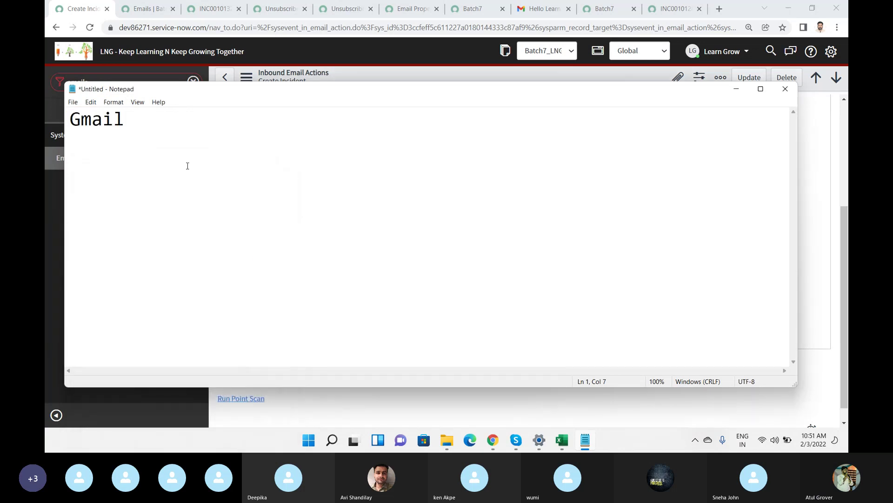
Step: Extend the note's line after "Gmail" with "--> Sn (Staging Table)" and highlight the added destination for emphasis
{"action": "type", "text": "--> Sn"}
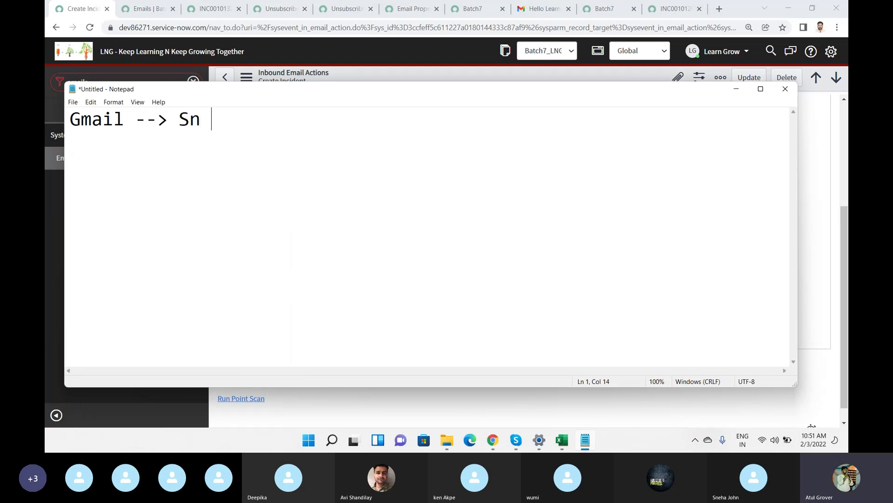
{"action": "type", "text": " (Stagin"}
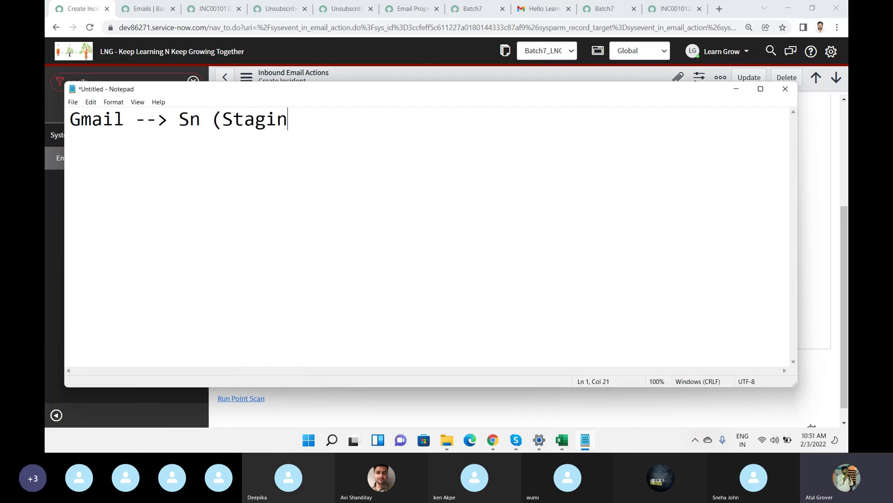
{"action": "type", "text": "g Table)"}
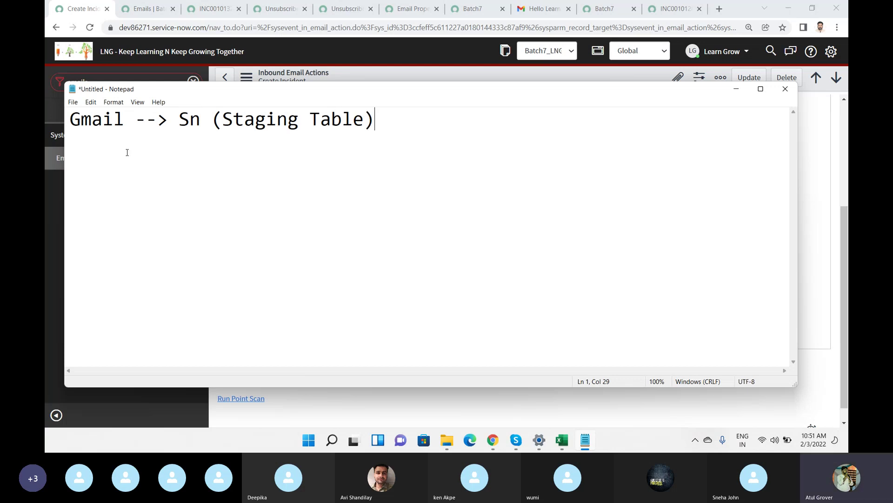
{"action": "left_click_drag", "start_coordinate": [179, 119], "coordinate": [387, 124]}
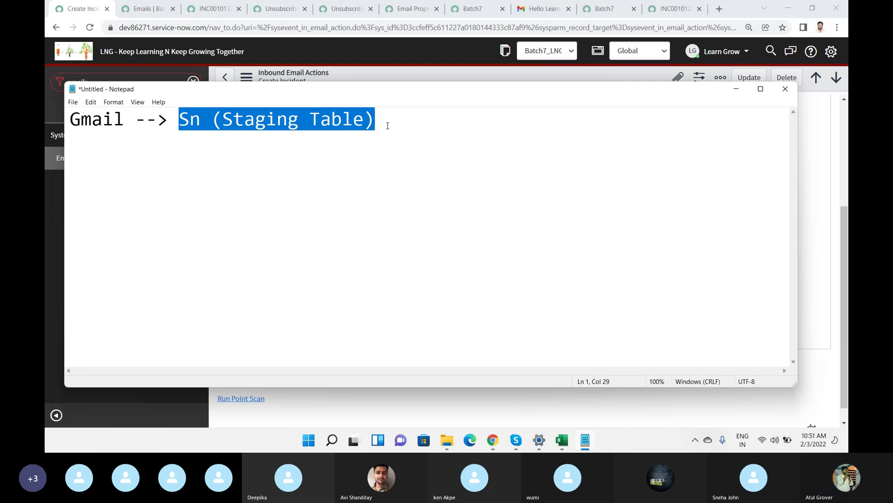
{"action": "left_click", "coordinate": [388, 125]}
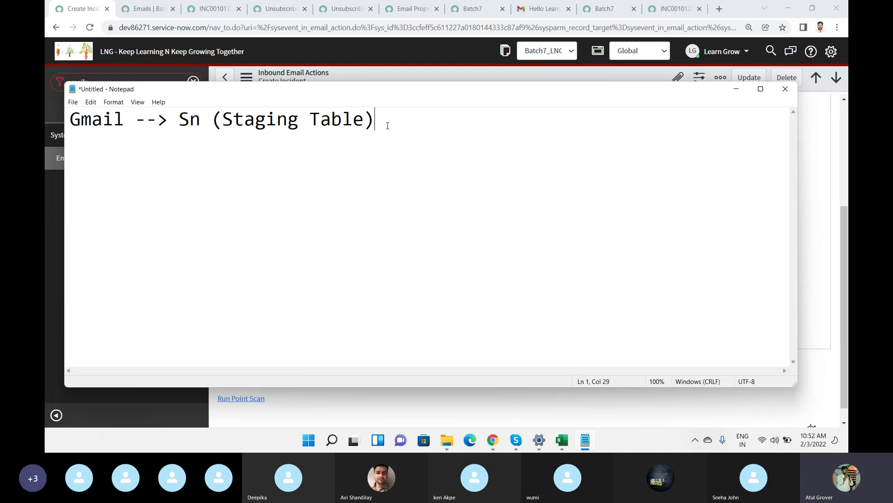
Step: Append "-- Incident" to the email flow line in the note and highlight the word Incident
{"action": "type", "text": "-- Inciden"}
{"action": "key", "text": "BackSpace"}
{"action": "key", "text": "BackSpace"}
{"action": "type", "text": "dent"}
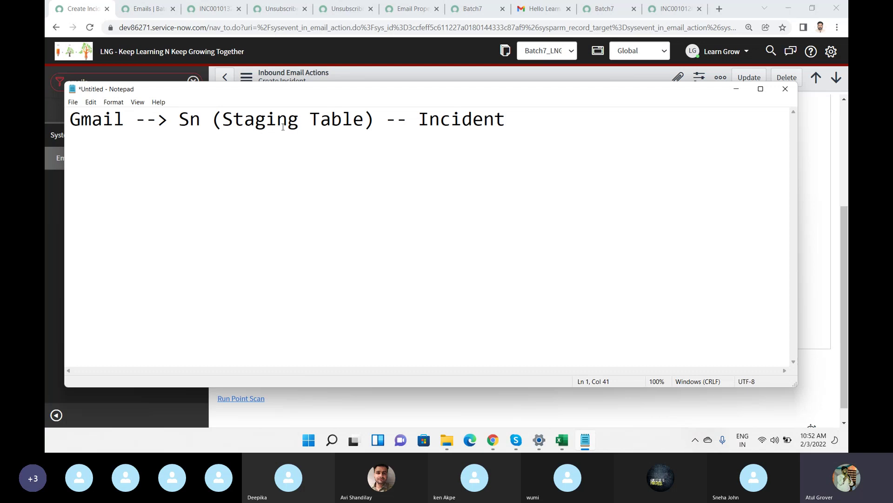
{"action": "left_click", "coordinate": [180, 119]}
{"action": "left_click_drag", "start_coordinate": [181, 119], "coordinate": [545, 125]}
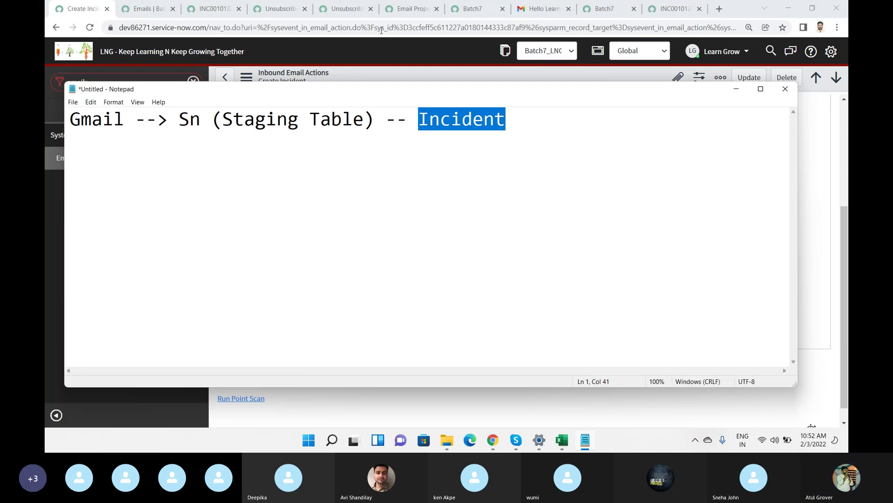
Step: Switch to the Emails list in the browser and filter its Subject column by "*batch"
{"action": "left_click", "coordinate": [144, 9]}
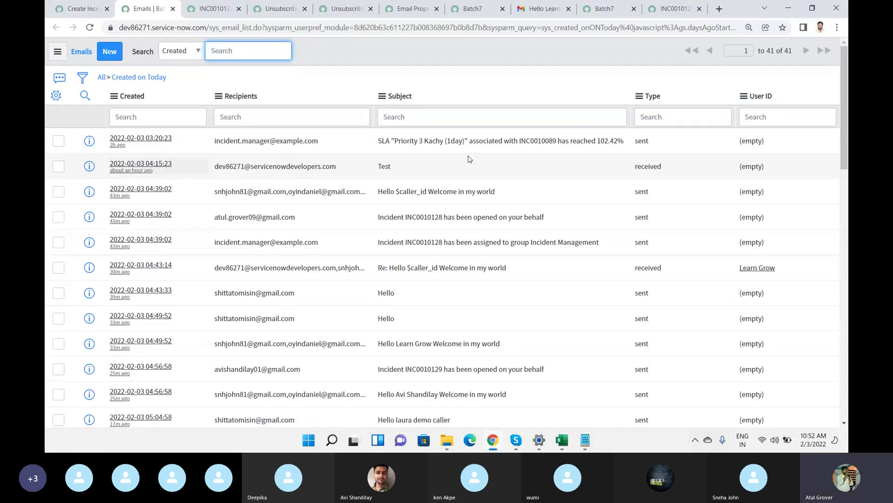
{"action": "left_click", "coordinate": [432, 119]}
{"action": "type", "text": "*batch"}
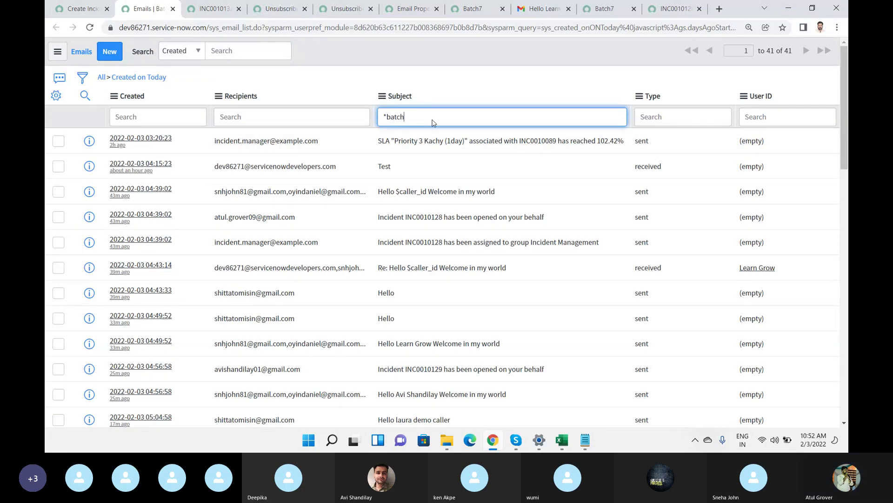
{"action": "key", "text": "Return"}
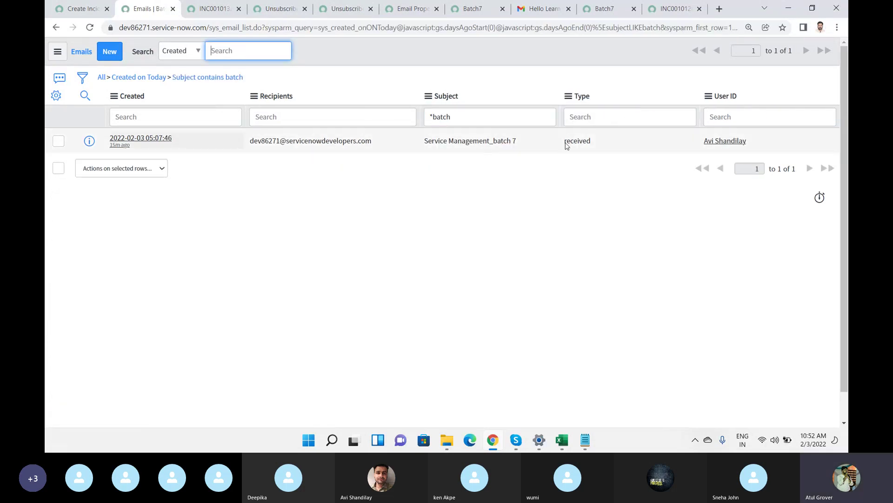
Step: Open the received "Service Management_batch 7" email record, look through its fields and headers, and preview the email body
{"action": "left_click", "coordinate": [157, 142]}
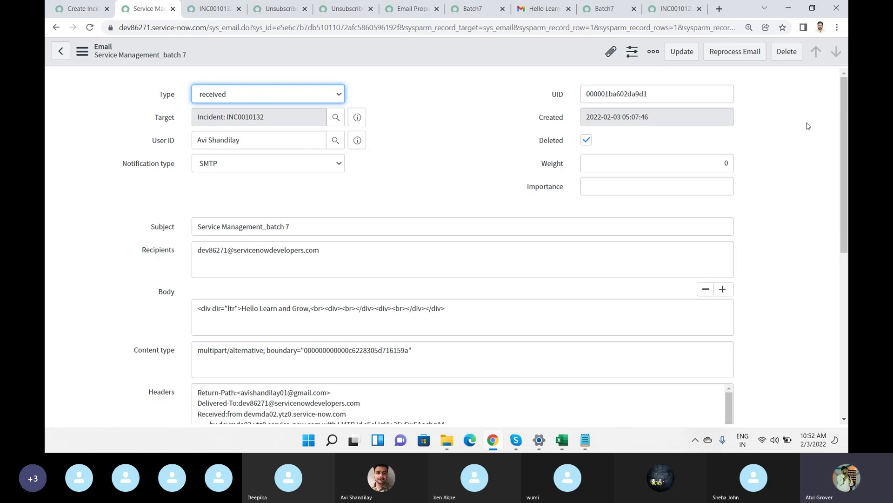
{"action": "left_click_drag", "start_coordinate": [847, 110], "coordinate": [848, 272]}
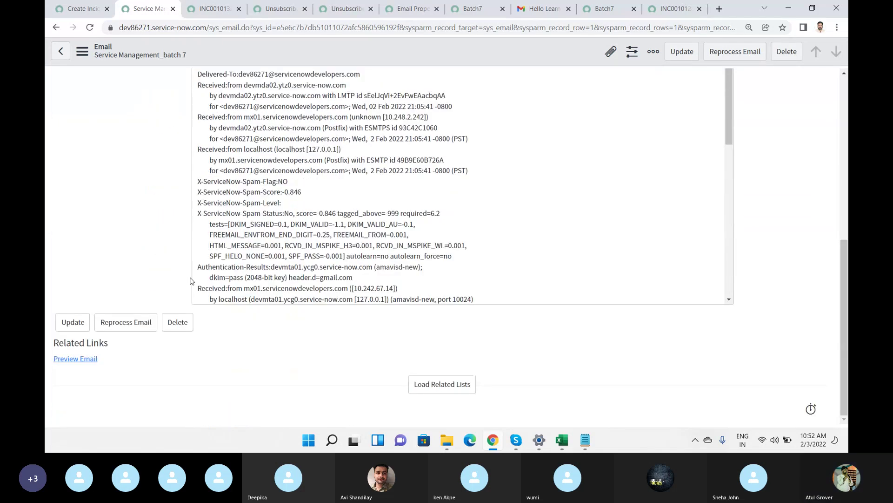
{"action": "left_click", "coordinate": [74, 362]}
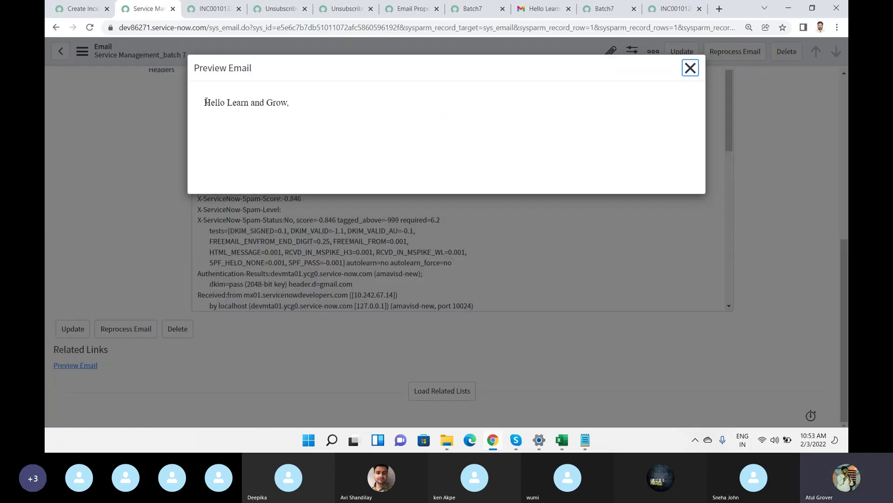
{"action": "left_click_drag", "start_coordinate": [204, 102], "coordinate": [287, 103]}
{"action": "left_click", "coordinate": [691, 68]}
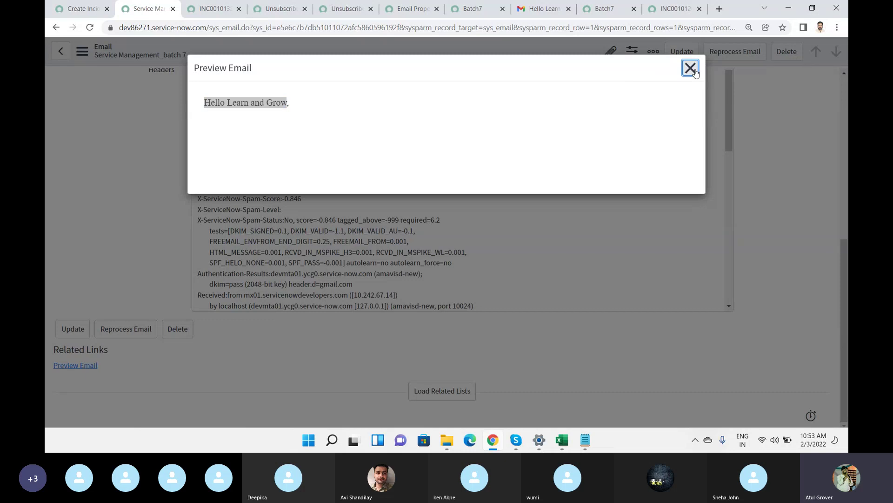
Step: Close the body preview and reprocess the received "Service Management_batch 7" email
{"action": "left_click", "coordinate": [730, 134]}
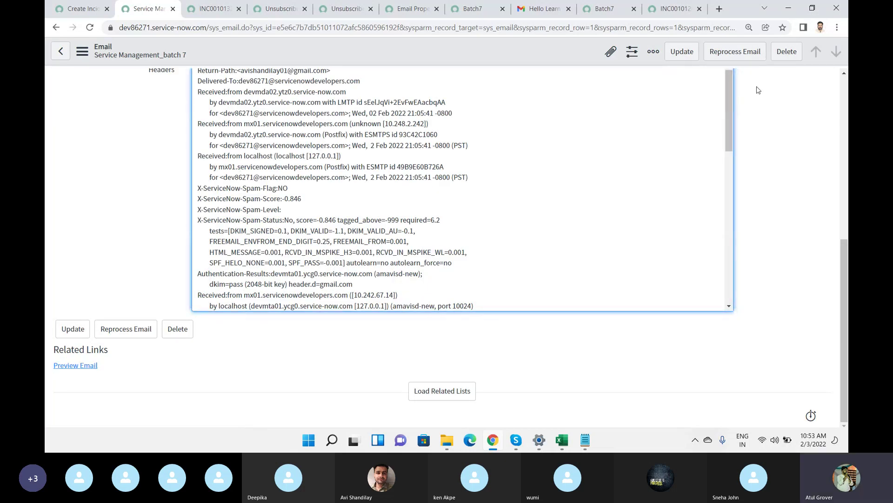
{"action": "left_click_drag", "start_coordinate": [846, 304], "coordinate": [846, 263]}
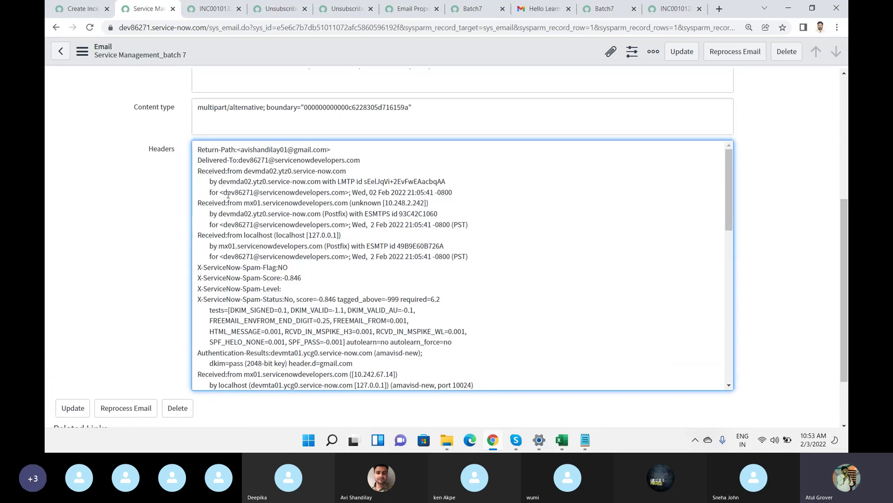
{"action": "left_click_drag", "start_coordinate": [845, 214], "coordinate": [847, 132]}
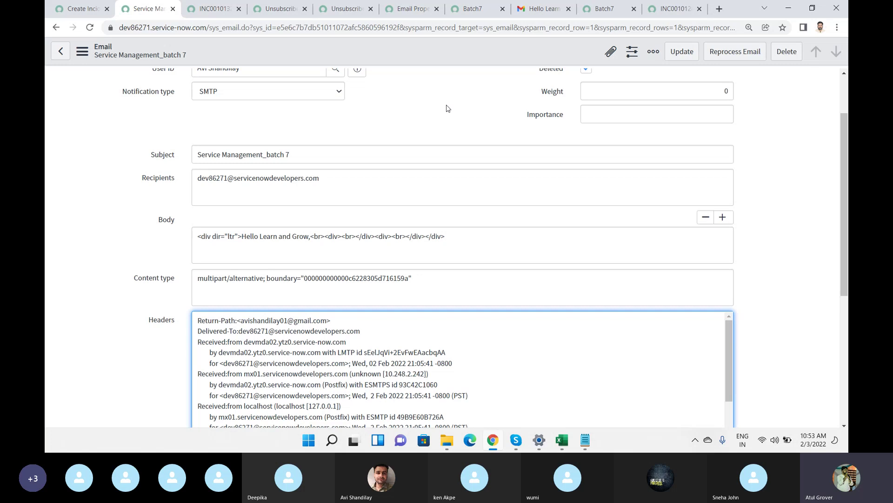
{"action": "left_click", "coordinate": [728, 59]}
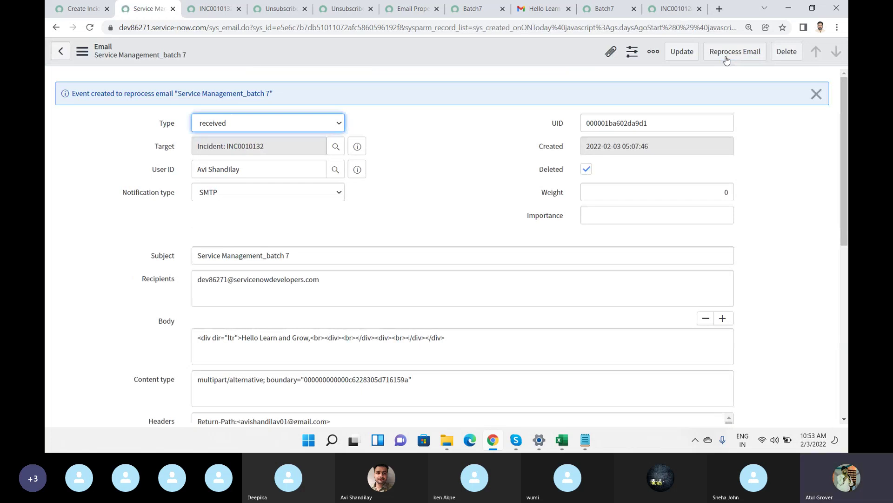
Step: Review the email record's Subject, Recipients, Body and Content type fields, highlighting the boundary value in the content type
{"action": "left_click_drag", "start_coordinate": [176, 262], "coordinate": [142, 259]}
{"action": "left_click", "coordinate": [142, 259]}
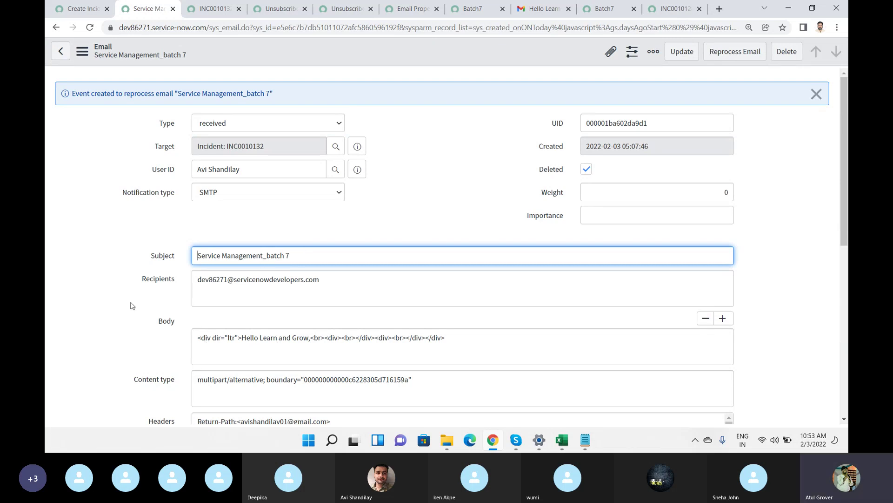
{"action": "left_click_drag", "start_coordinate": [145, 251], "coordinate": [218, 388]}
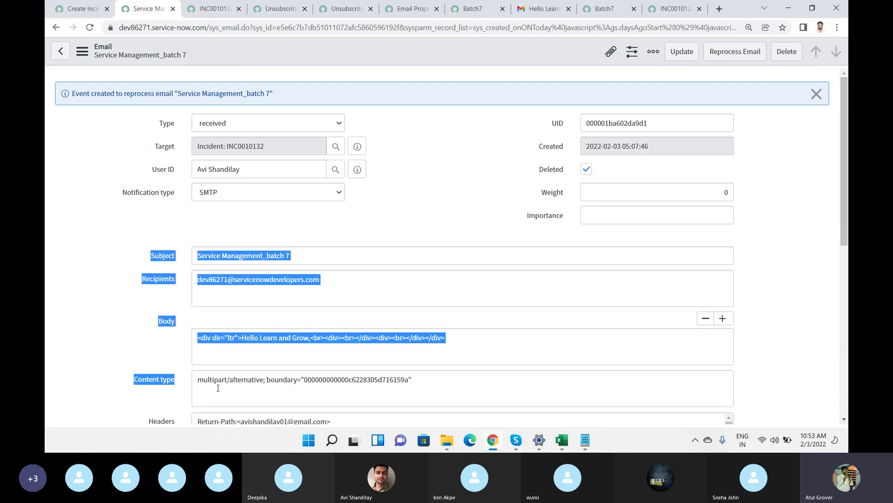
{"action": "left_click_drag", "start_coordinate": [304, 380], "coordinate": [409, 384]}
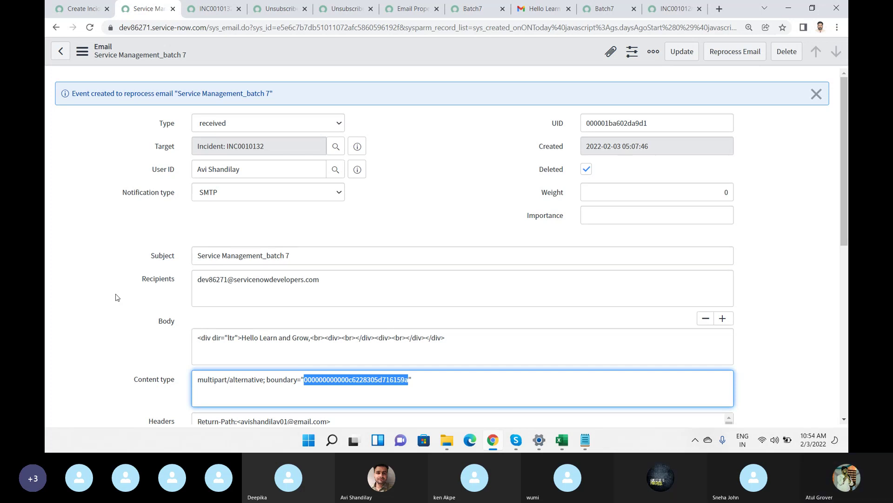
{"action": "left_click_drag", "start_coordinate": [845, 240], "coordinate": [846, 278]}
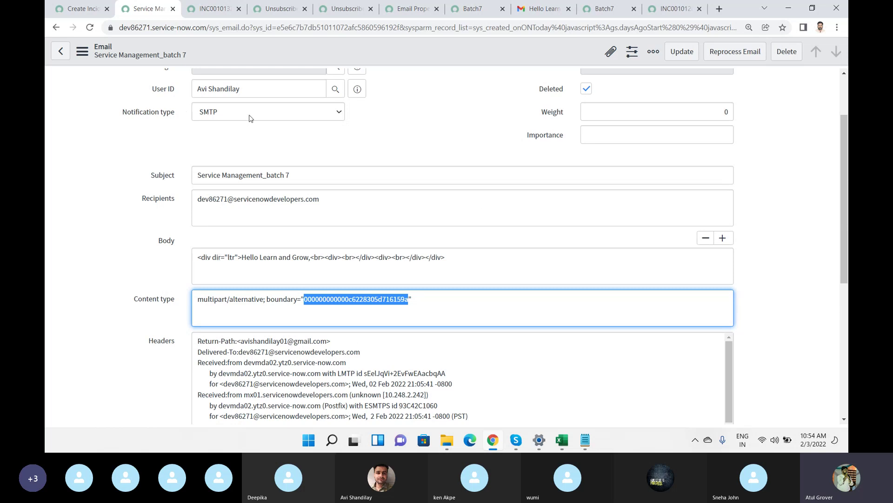
Step: Switch the email record's notification type to SMS and back to SMTP without saving
{"action": "left_click", "coordinate": [228, 120]}
{"action": "left_click", "coordinate": [228, 119]}
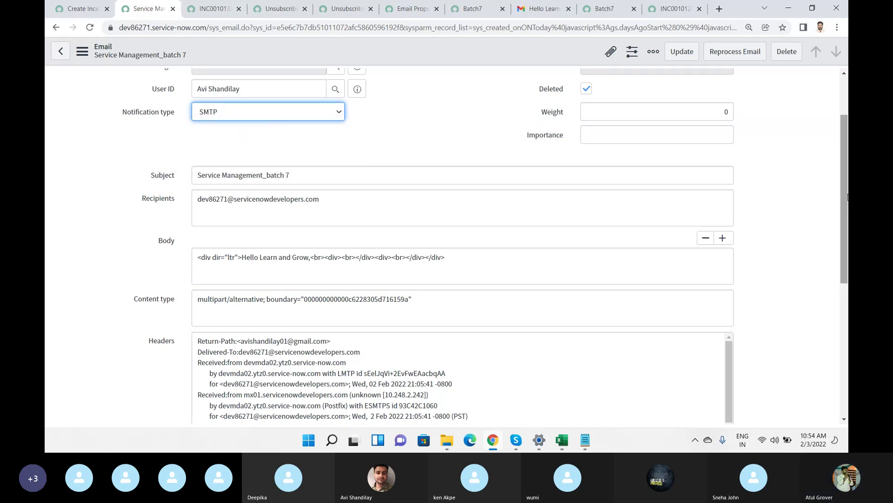
{"action": "left_click_drag", "start_coordinate": [845, 197], "coordinate": [845, 159]}
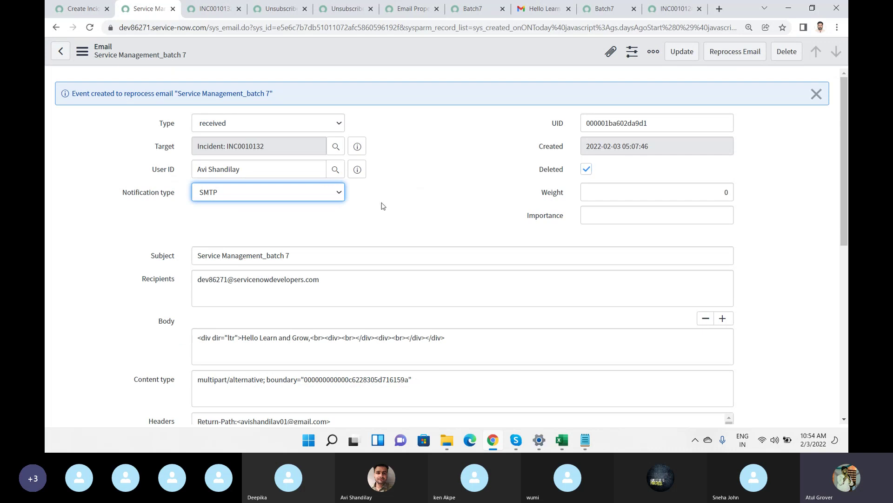
{"action": "left_click", "coordinate": [336, 193]}
{"action": "left_click", "coordinate": [239, 217]}
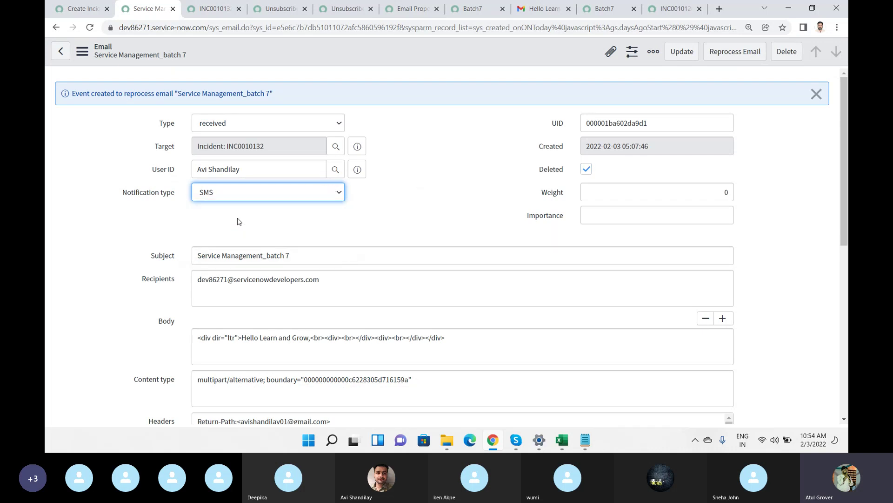
{"action": "left_click", "coordinate": [341, 201]}
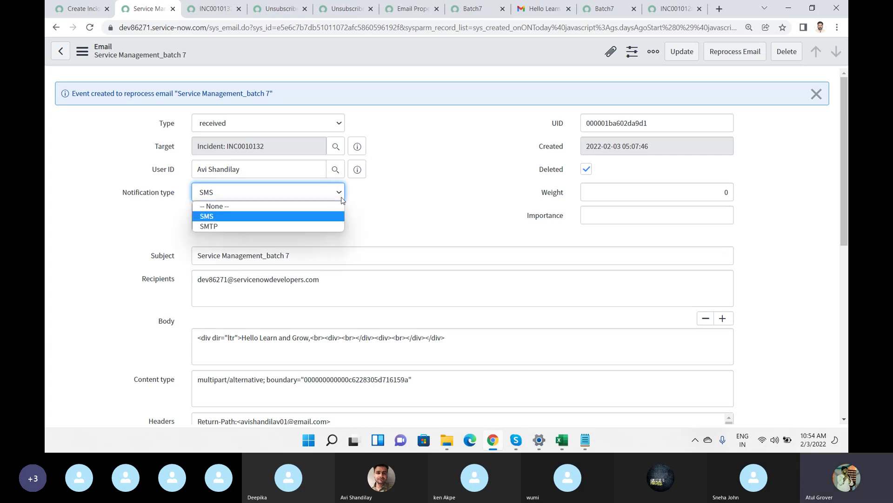
{"action": "left_click", "coordinate": [306, 226]}
Step: Search the navigator for "incide" and open the Open incidents list in a new browser tab to check for the reprocessed email's incident
{"action": "left_click", "coordinate": [82, 8]}
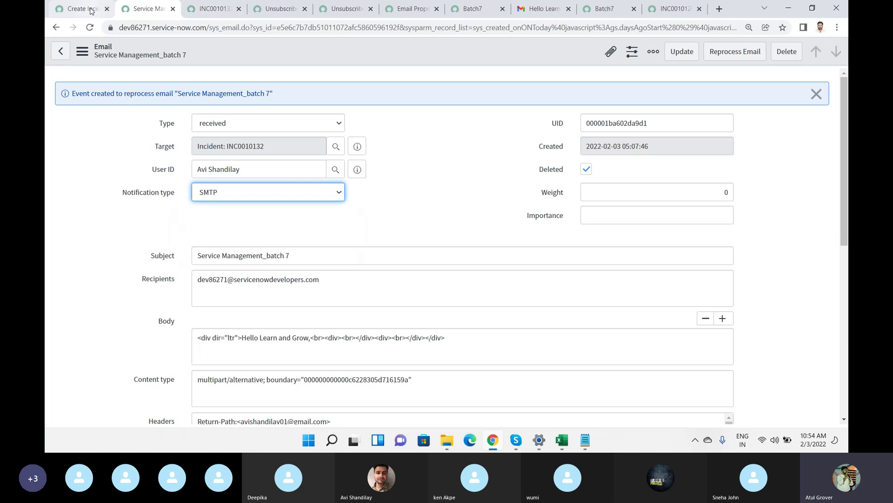
{"action": "double_click", "coordinate": [119, 81]}
{"action": "type", "text": "incidne"}
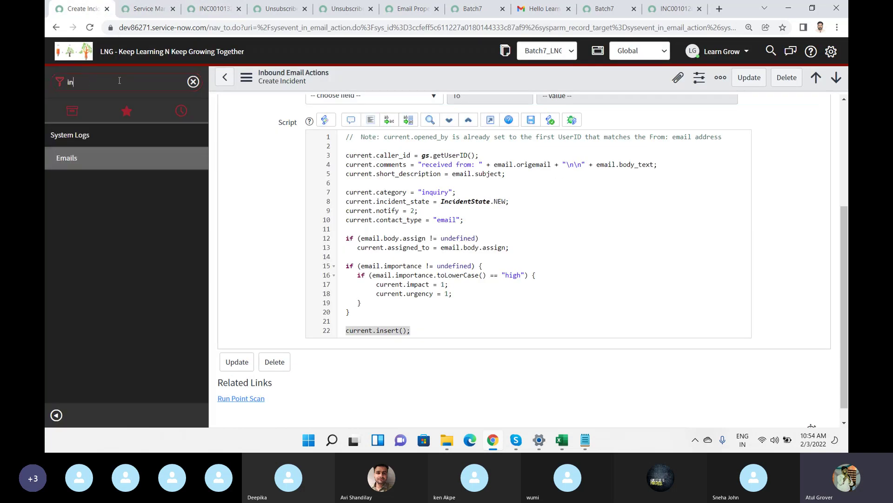
{"action": "key", "text": "BackSpace"}
{"action": "key", "text": "BackSpace"}
{"action": "type", "text": "e"}
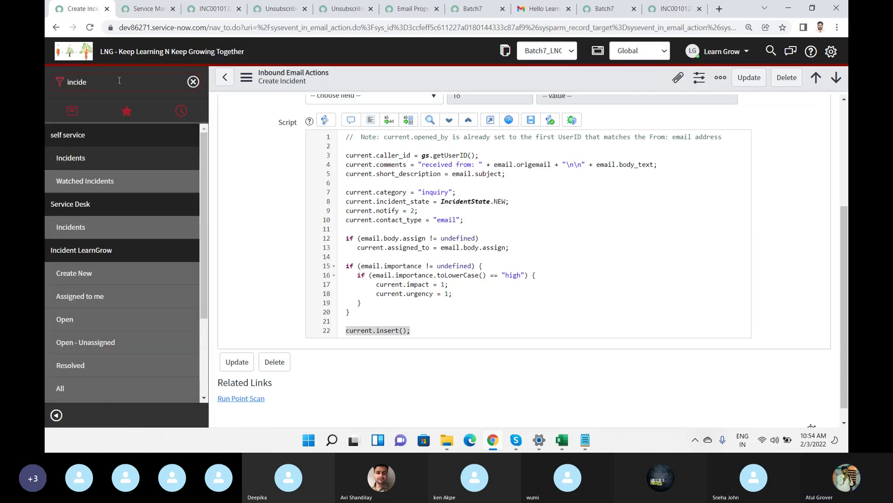
{"action": "left_click", "coordinate": [62, 327], "text": "ctrl"}
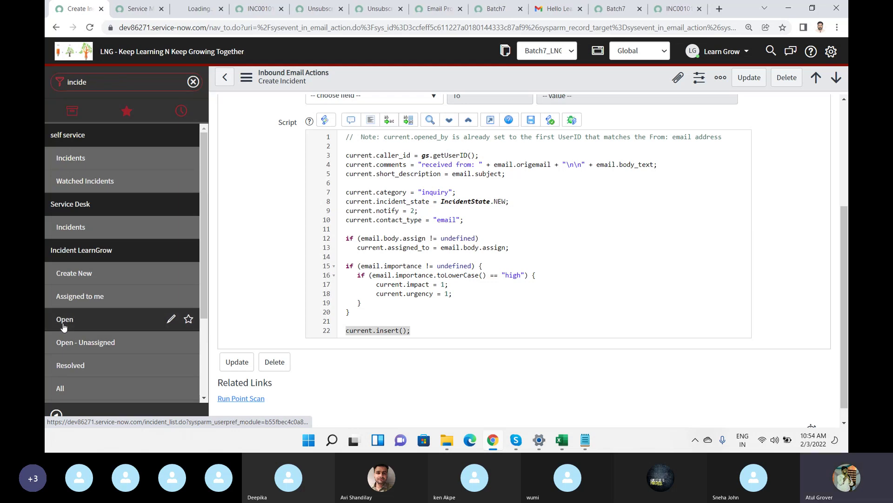
{"action": "left_click", "coordinate": [199, 7]}
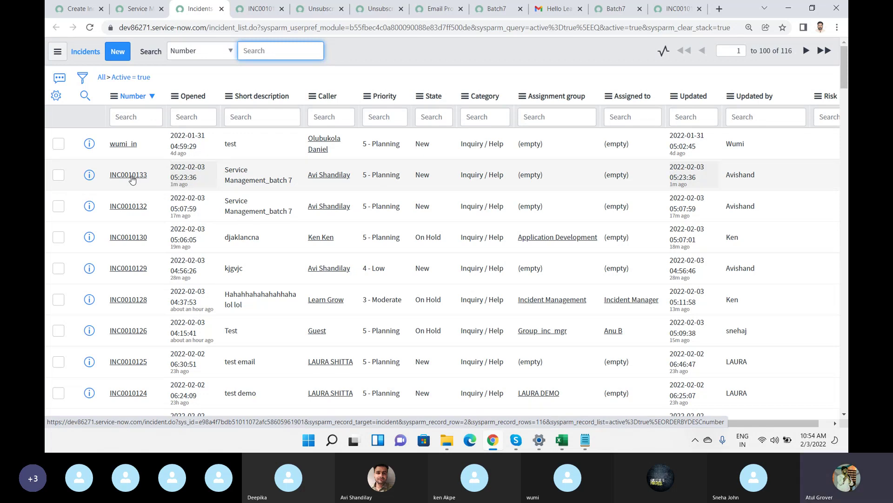
Step: Return to the Create Incident script and highlight the high-importance check that sets impact and urgency to 1
{"action": "left_click", "coordinate": [75, 8]}
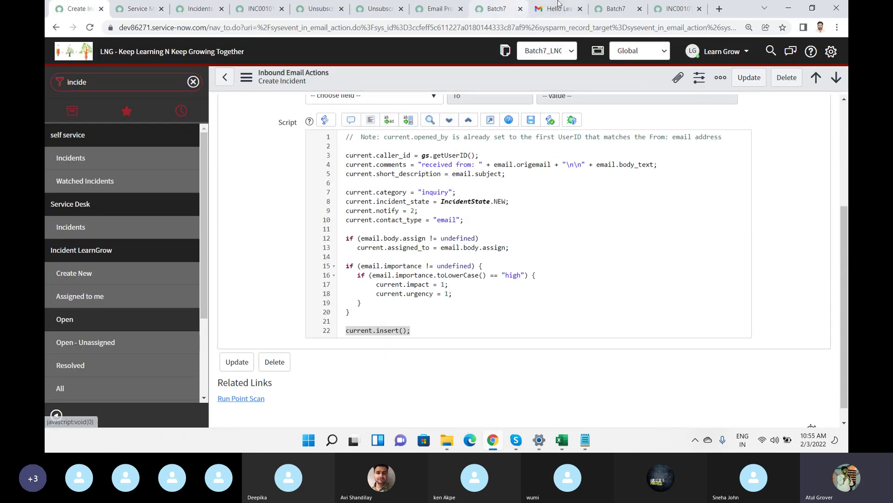
{"action": "left_click_drag", "start_coordinate": [456, 293], "coordinate": [361, 278]}
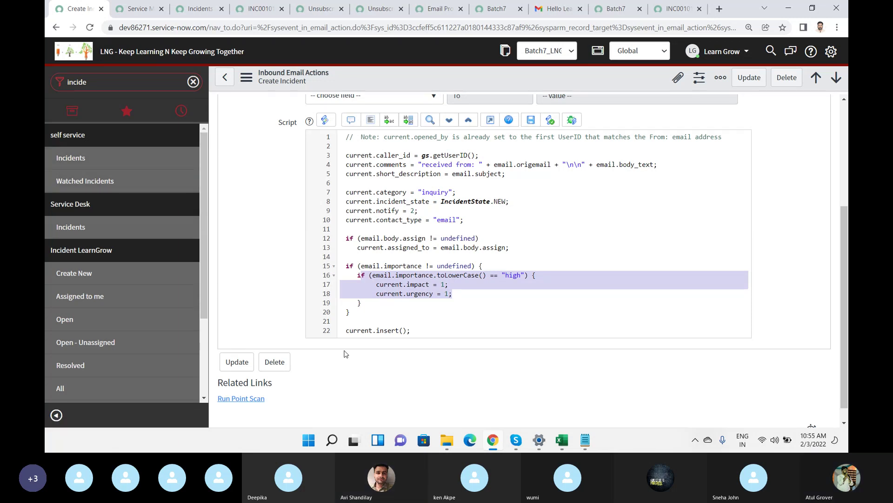
Step: Look at the Skype call window, return to the browser, and view the incident notification email in Gmail
{"action": "mouse_move", "coordinate": [516, 441]}
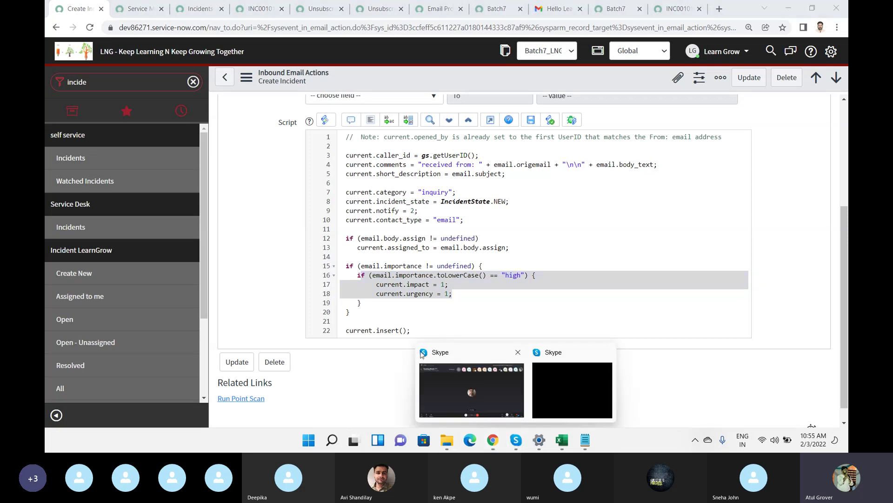
{"action": "left_click", "coordinate": [462, 385]}
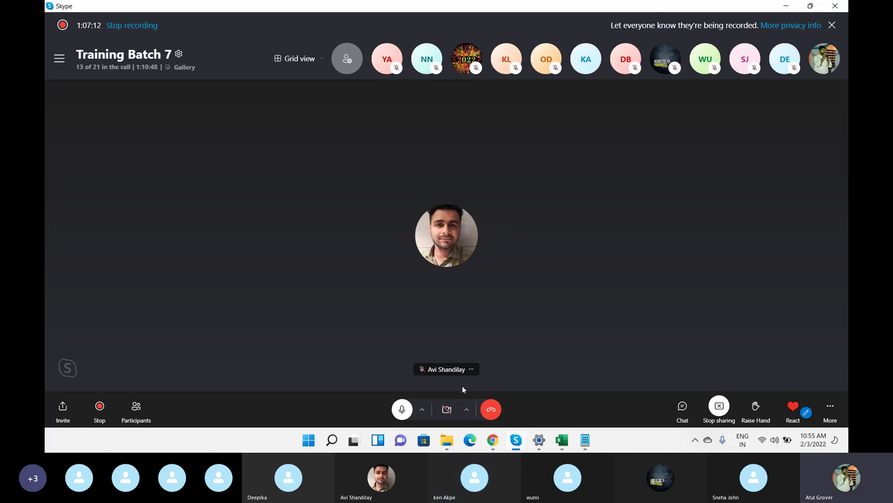
{"action": "key", "text": "alt+Tab"}
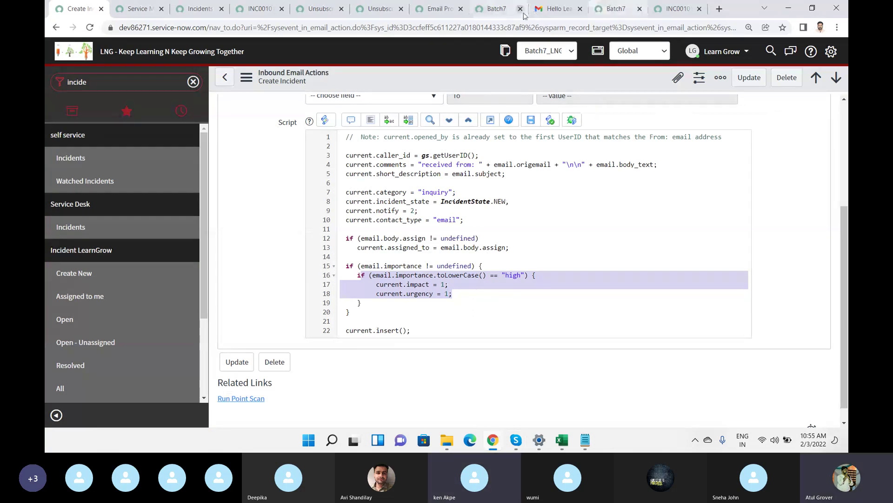
{"action": "left_click", "coordinate": [555, 9]}
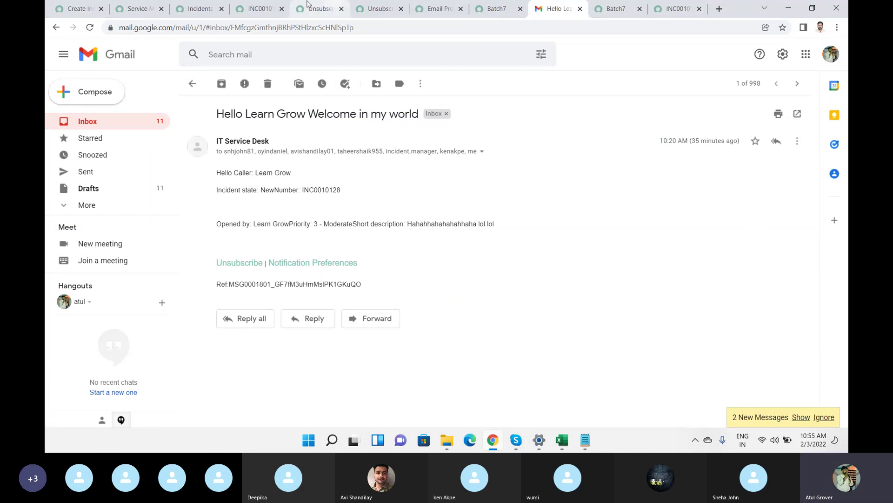
Step: Search the ServiceNow navigator for "inboun" and open the Inbound Actions list
{"action": "left_click", "coordinate": [71, 11]}
{"action": "double_click", "coordinate": [96, 86]}
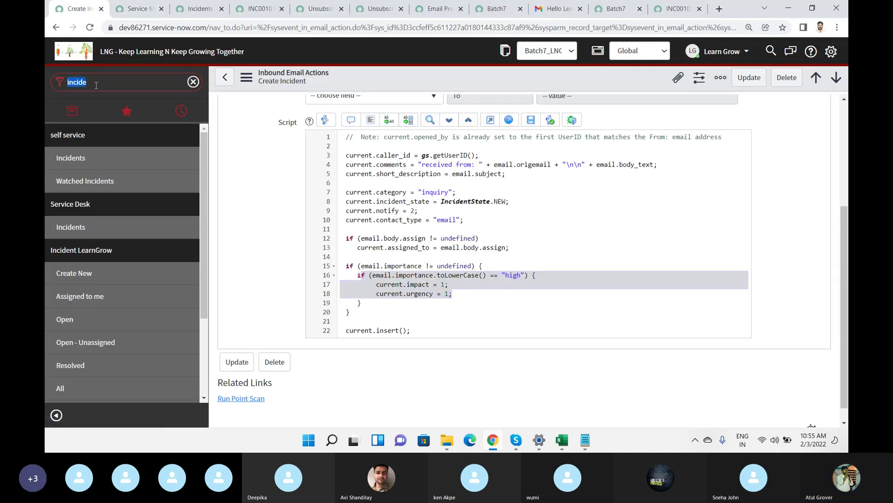
{"action": "type", "text": "inboun"}
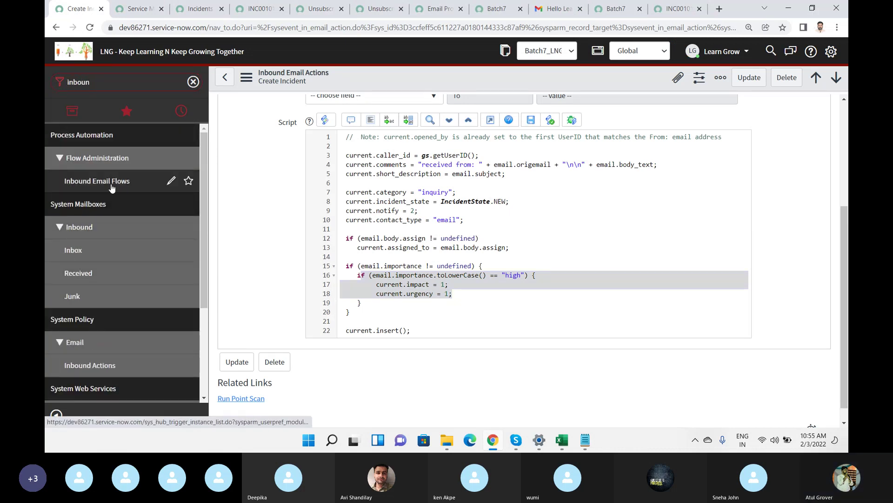
{"action": "left_click", "coordinate": [97, 367]}
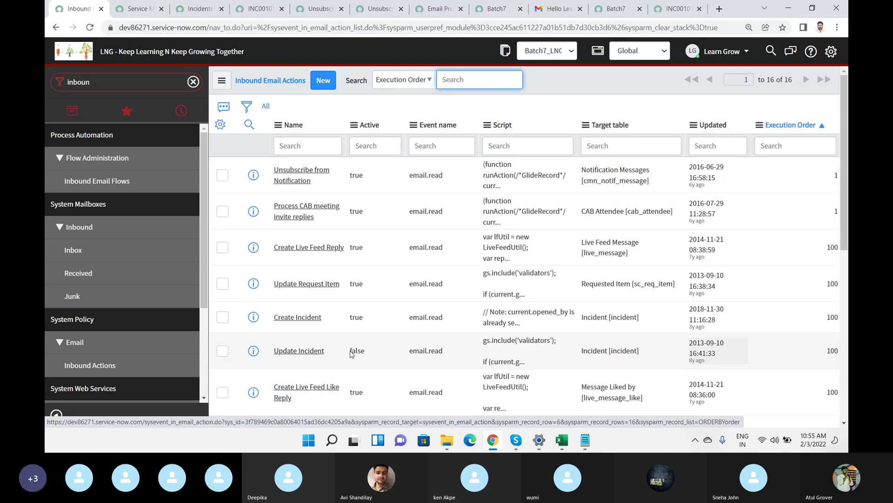
Step: Set the Update Incident inbound action's Active value to true directly in the list and save it
{"action": "left_click", "coordinate": [372, 352]}
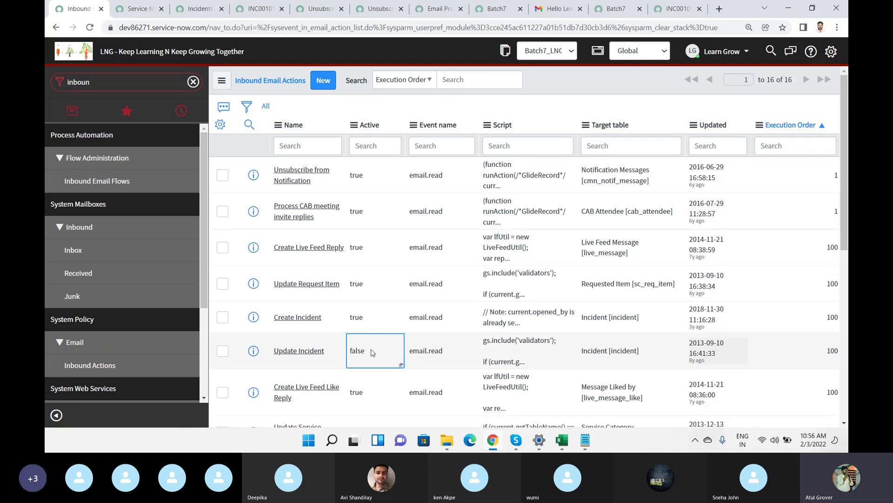
{"action": "double_click", "coordinate": [372, 353]}
{"action": "left_click", "coordinate": [370, 348]}
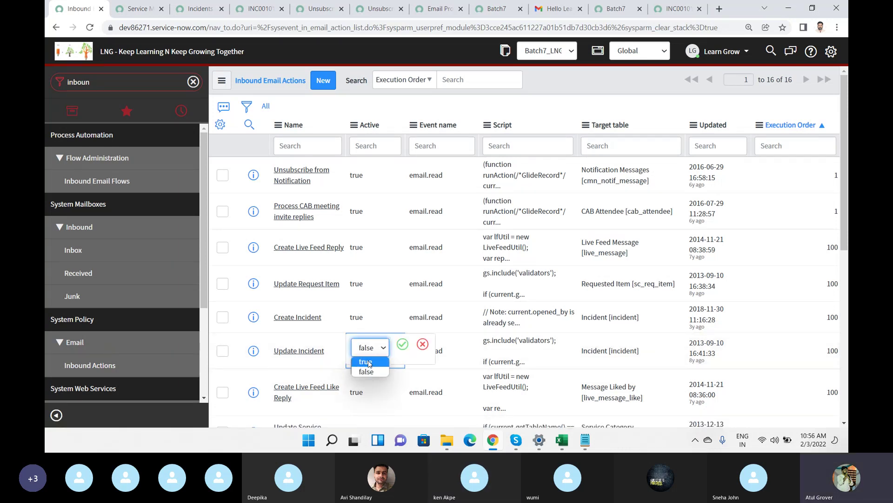
{"action": "left_click", "coordinate": [370, 362]}
{"action": "left_click", "coordinate": [402, 344]}
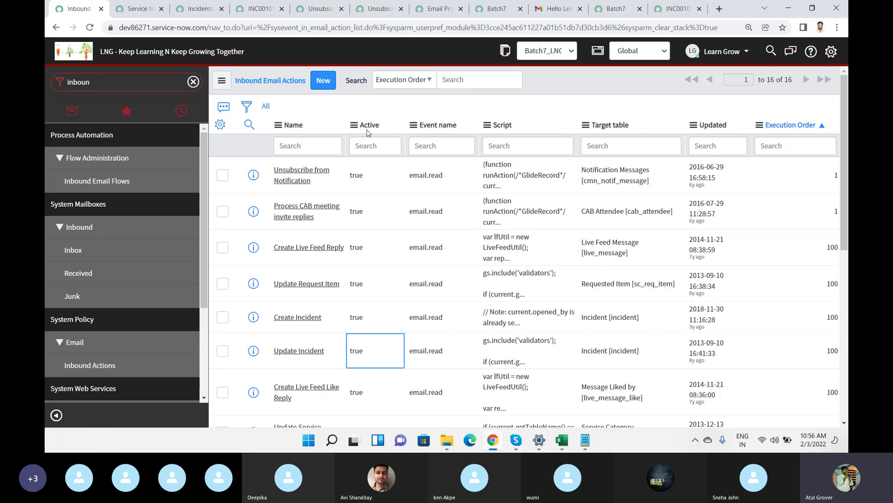
Step: Open the Update Incident inbound action and review its script, its run conditions and its description
{"action": "left_click", "coordinate": [288, 353]}
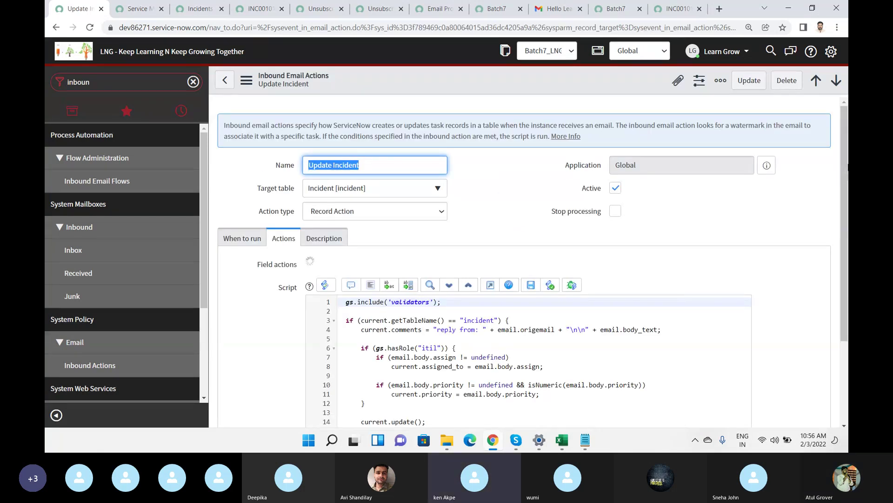
{"action": "scroll", "coordinate": [842, 147], "scroll_direction": "down", "scroll_amount": 3}
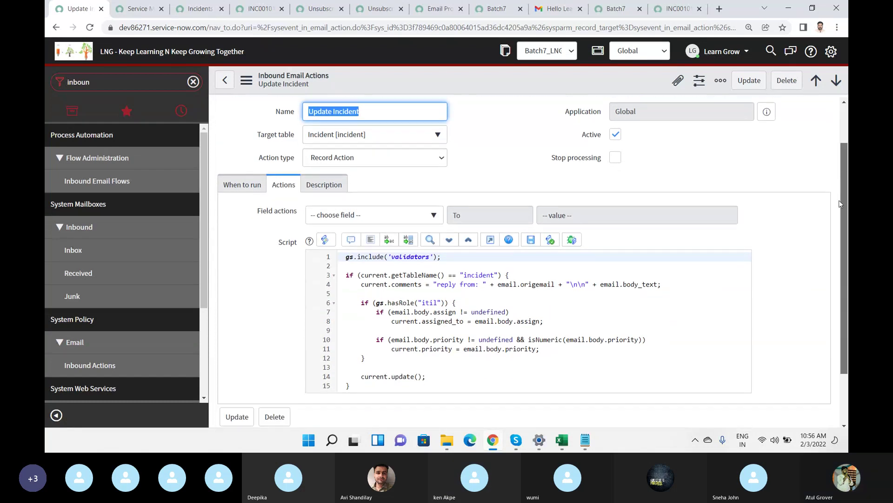
{"action": "mouse_move", "coordinate": [439, 302]}
{"action": "left_mouse_down"}
{"action": "mouse_move", "coordinate": [384, 308]}
{"action": "mouse_move", "coordinate": [433, 308]}
{"action": "left_mouse_up"}
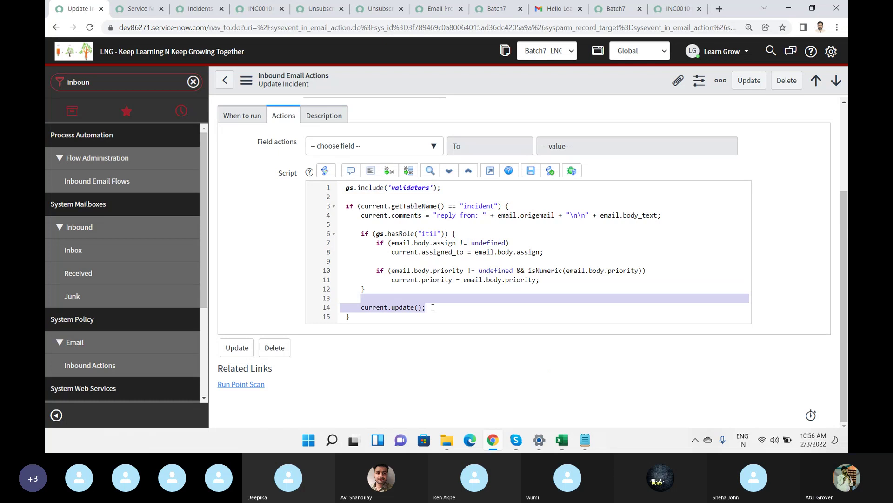
{"action": "left_click_drag", "start_coordinate": [483, 251], "coordinate": [566, 252]}
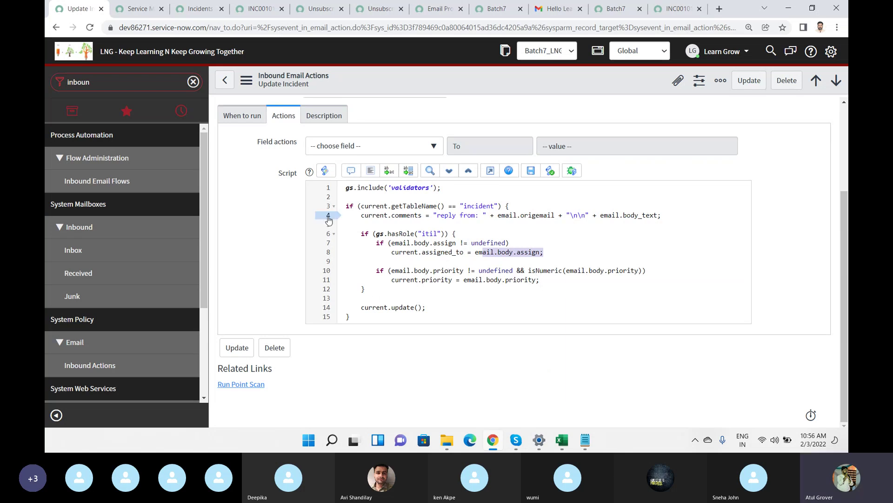
{"action": "left_click", "coordinate": [244, 116]}
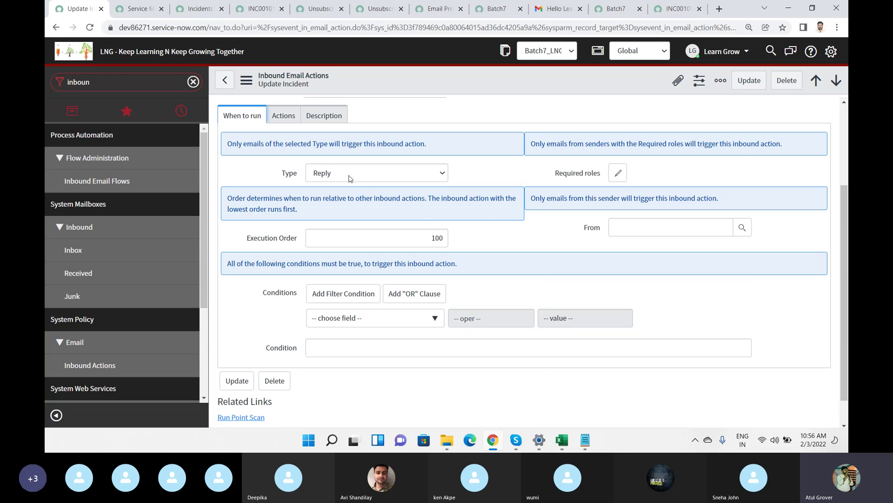
{"action": "left_click", "coordinate": [322, 120]}
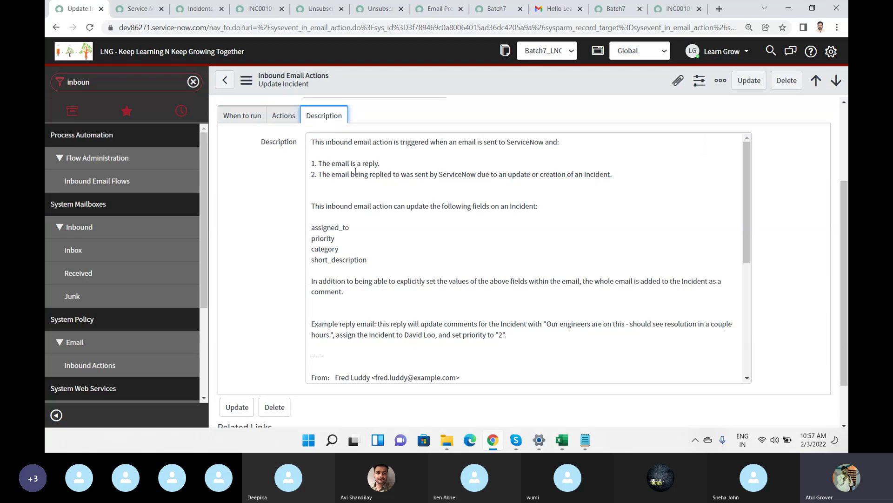
Step: Read the example reply email in the Update Incident description, check the Skype call window and return to the browser
{"action": "left_click_drag", "start_coordinate": [310, 145], "coordinate": [462, 380]}
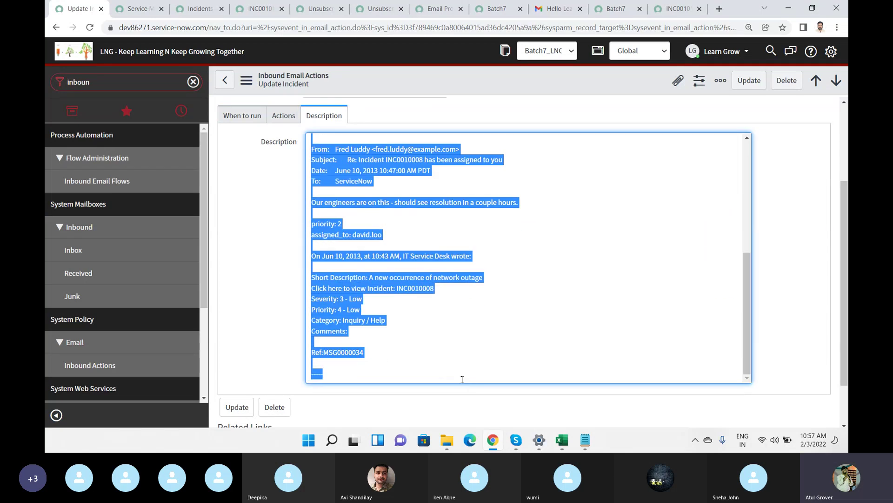
{"action": "left_click", "coordinate": [361, 159]}
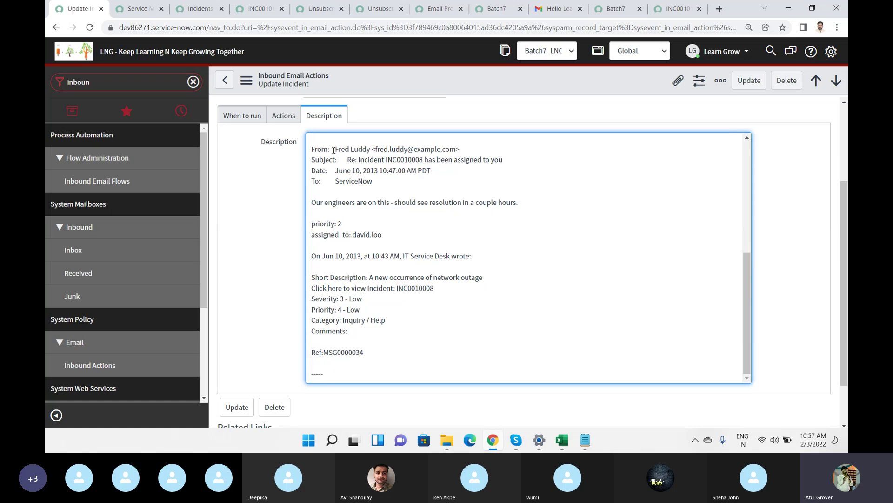
{"action": "left_click_drag", "start_coordinate": [342, 224], "coordinate": [301, 227]}
{"action": "left_click_drag", "start_coordinate": [317, 202], "coordinate": [413, 263]}
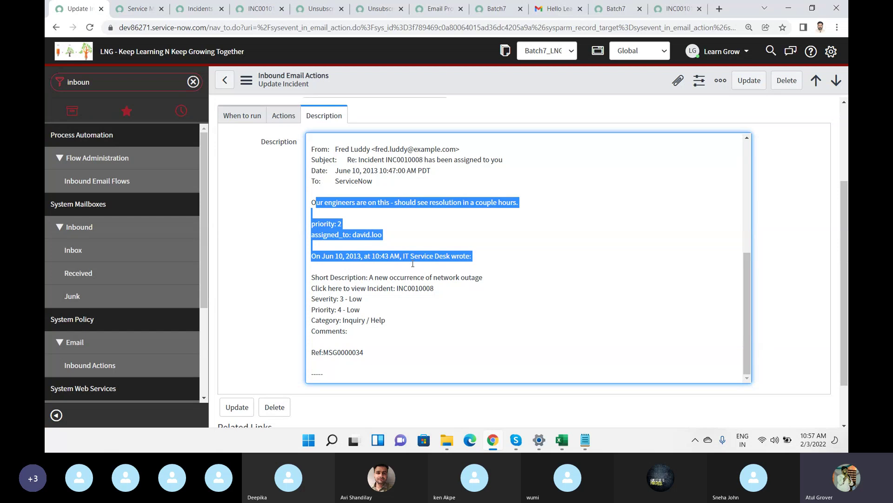
{"action": "key", "text": "alt+Tab"}
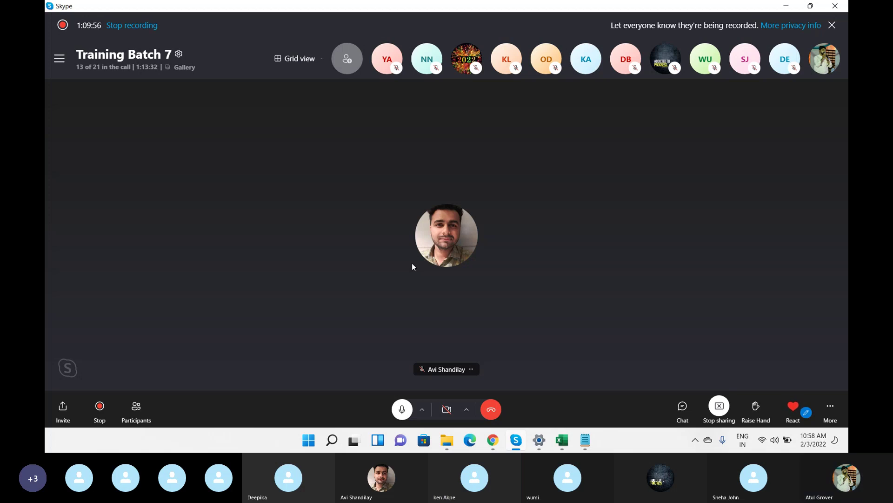
{"action": "key", "text": "alt+Tab"}
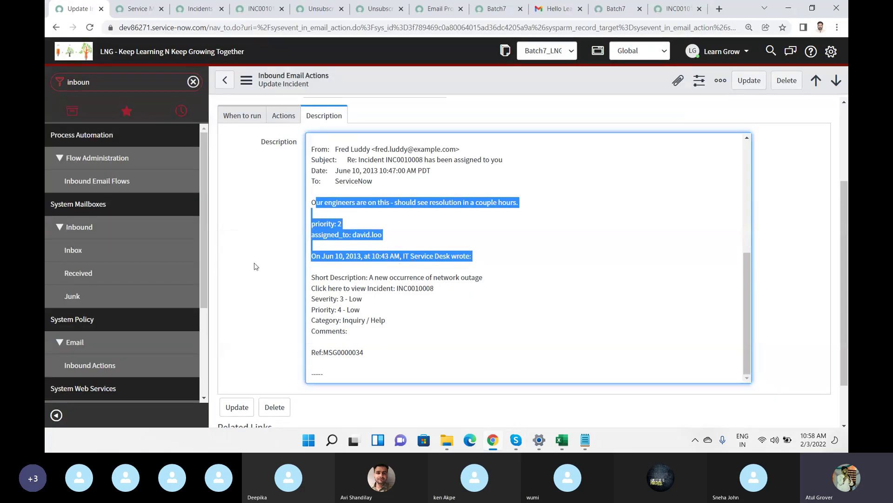
Step: Review the Update Incident action's run conditions and the priority-handling lines of its script
{"action": "left_click", "coordinate": [242, 116]}
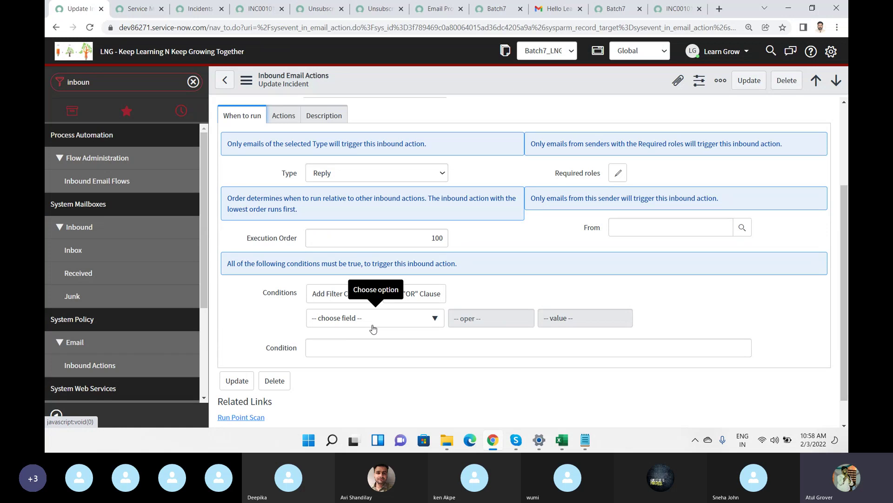
{"action": "left_click", "coordinate": [676, 232]}
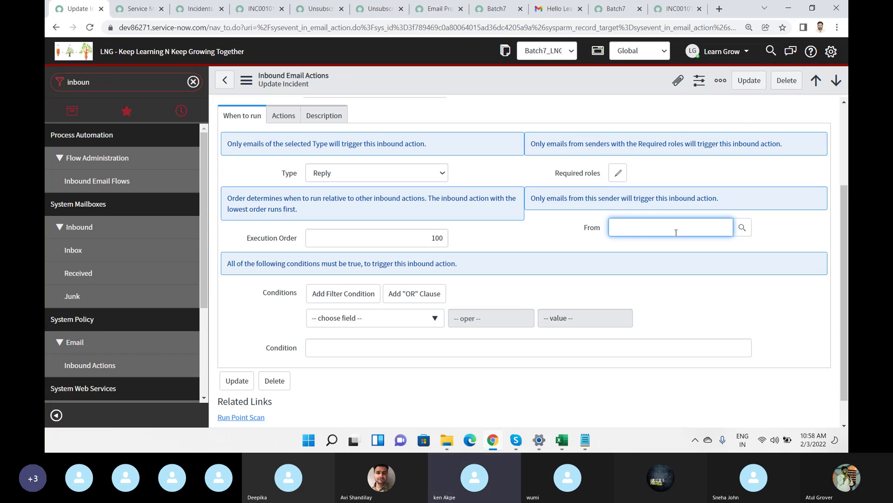
{"action": "left_click", "coordinate": [202, 210]}
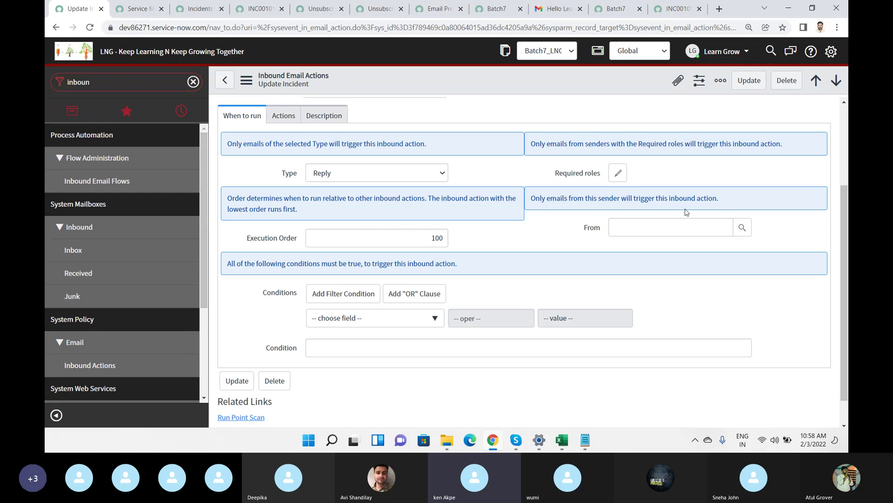
{"action": "left_click_drag", "start_coordinate": [846, 236], "coordinate": [848, 142]}
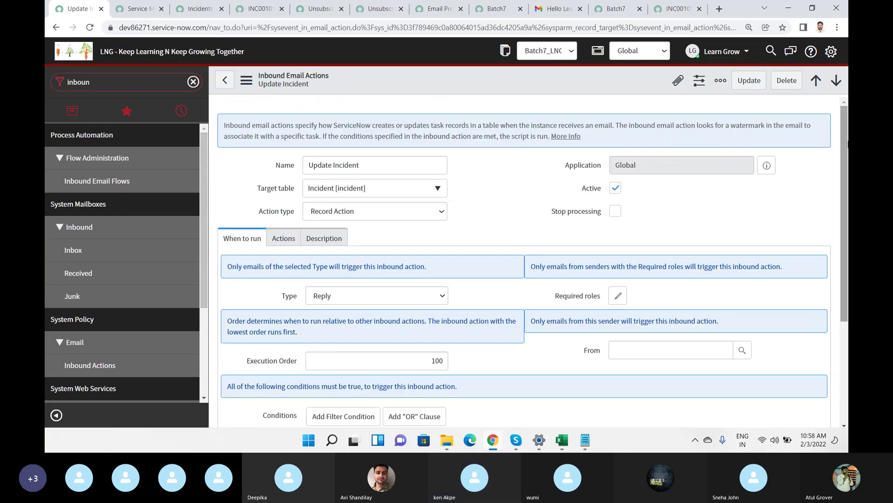
{"action": "left_click", "coordinate": [287, 241]}
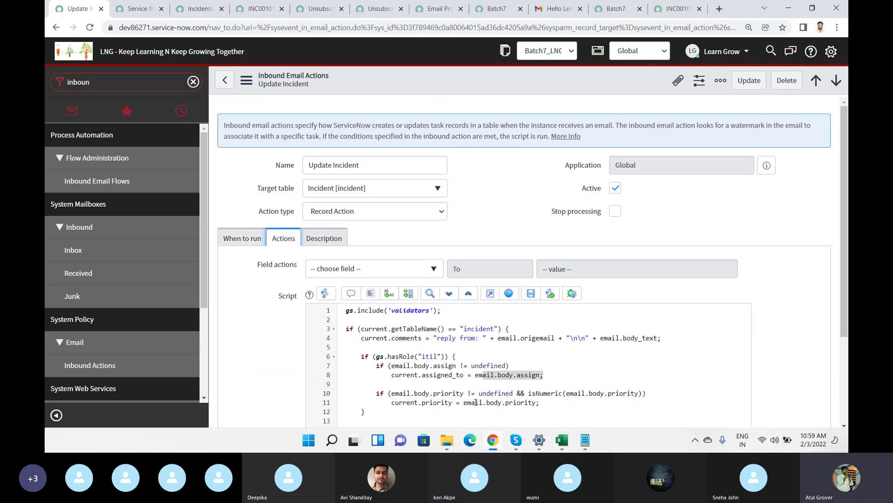
{"action": "left_click_drag", "start_coordinate": [547, 403], "coordinate": [339, 390]}
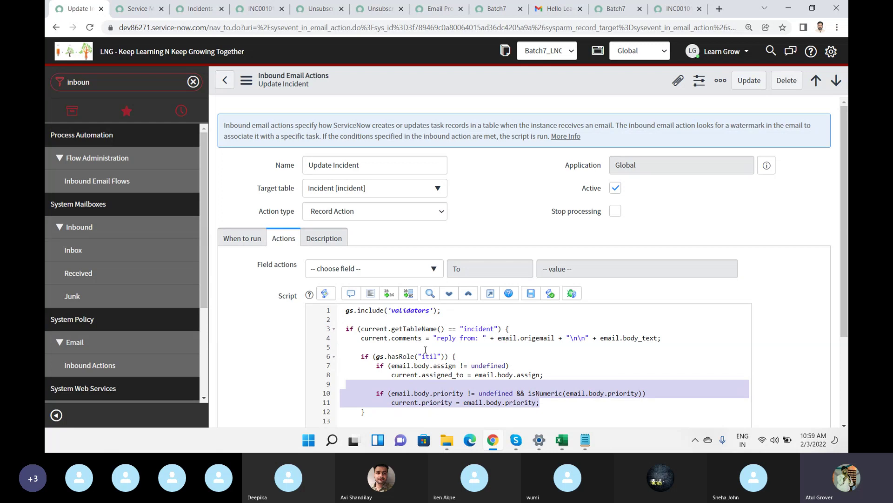
Step: View the inbound Inbox, Received and Junk email lists under System Mailboxes one after another
{"action": "left_click", "coordinate": [207, 236]}
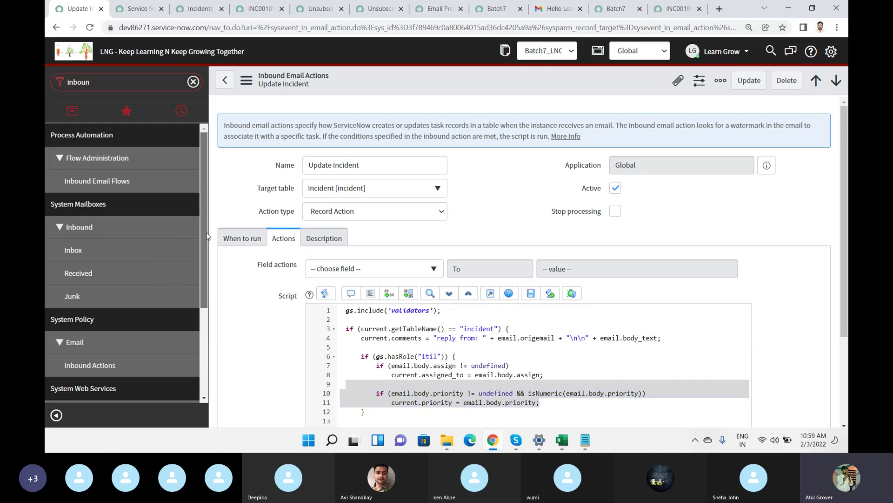
{"action": "left_click_drag", "start_coordinate": [207, 236], "coordinate": [202, 268]}
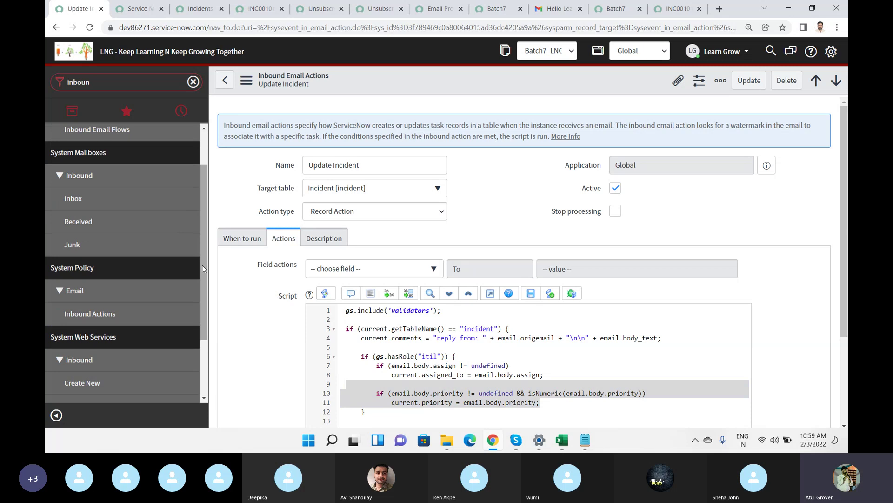
{"action": "left_click", "coordinate": [77, 201]}
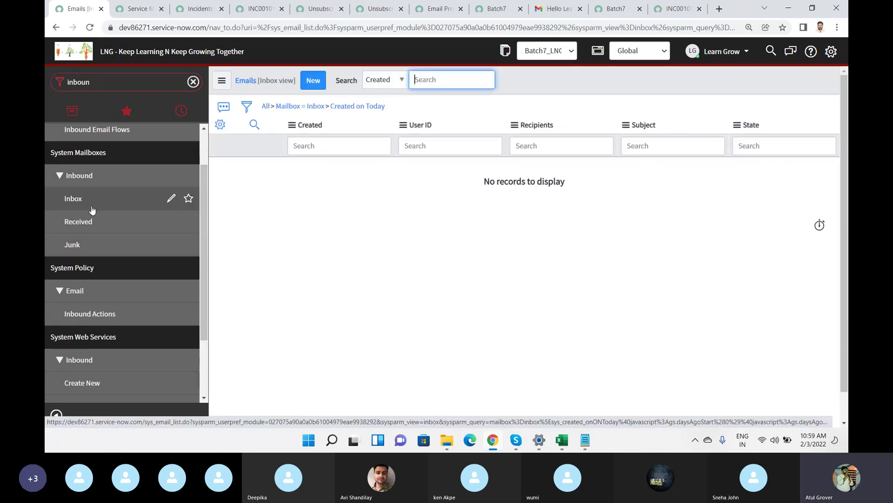
{"action": "left_click", "coordinate": [80, 225]}
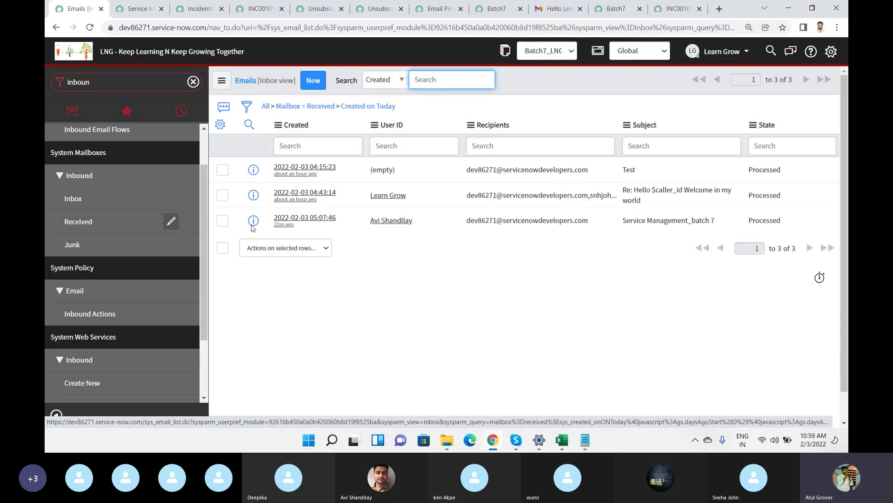
{"action": "left_click", "coordinate": [88, 245]}
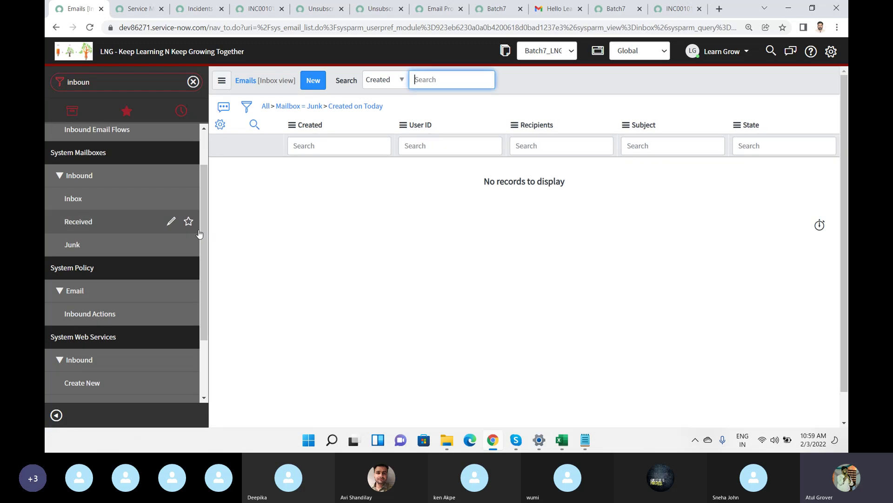
{"action": "left_click_drag", "start_coordinate": [201, 232], "coordinate": [210, 139]}
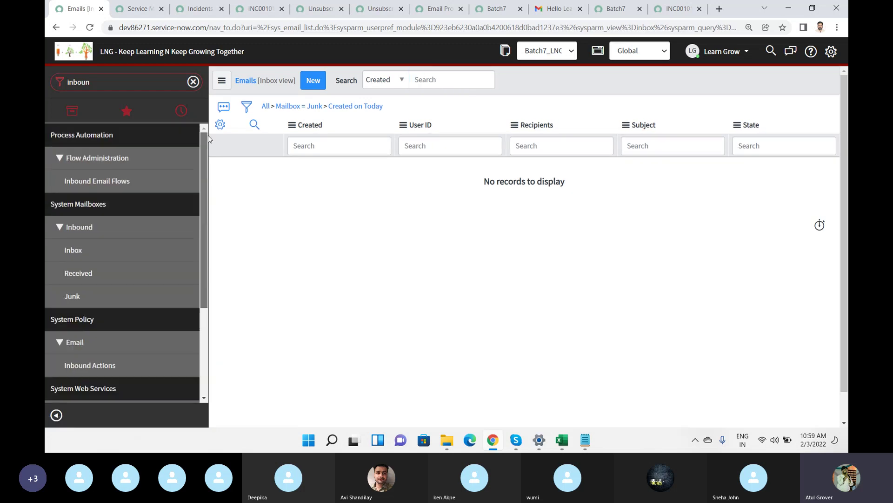
Step: Search the navigator for "Repl" and open the reply-sent email client template under Response Templates - Sent
{"action": "double_click", "coordinate": [122, 82]}
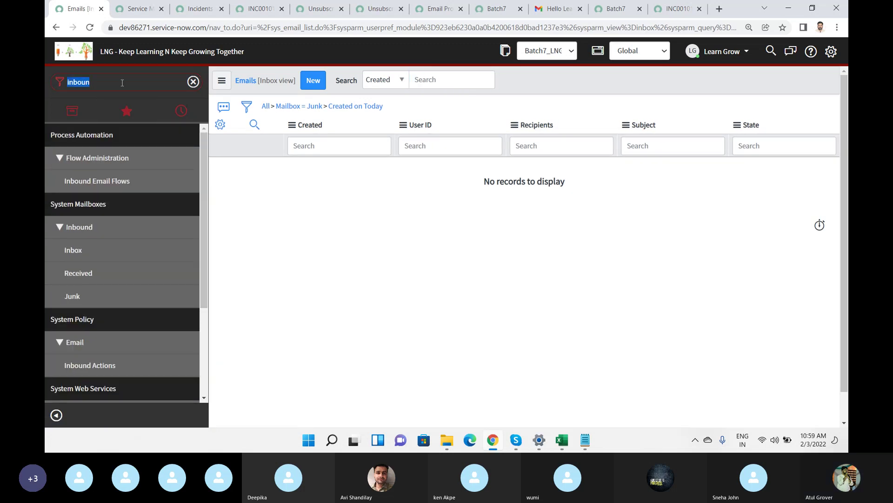
{"action": "type", "text": "Repl"}
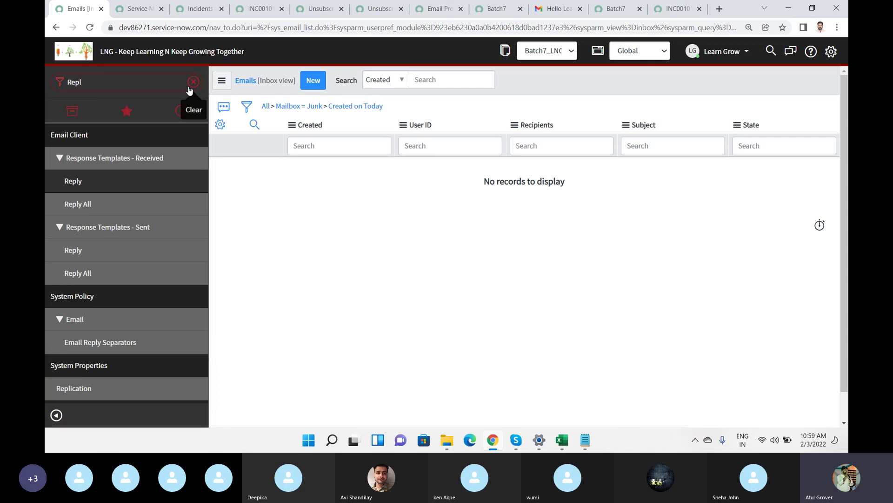
{"action": "left_click", "coordinate": [70, 250]}
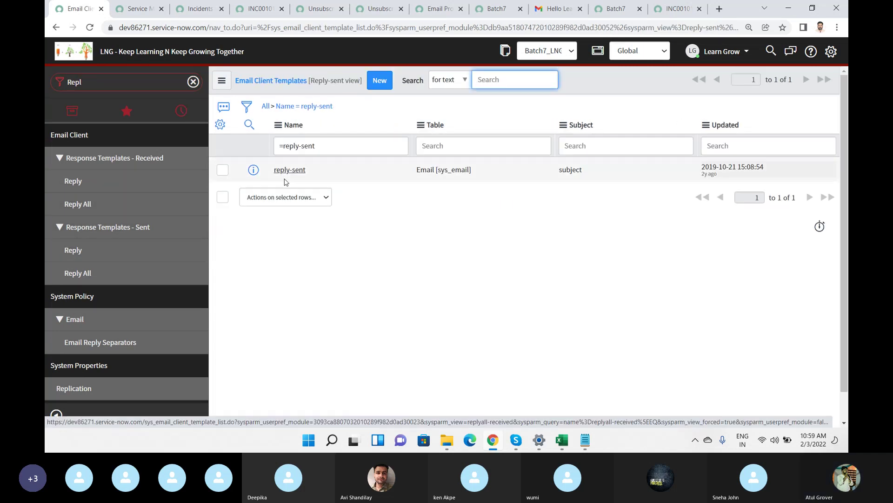
{"action": "left_click", "coordinate": [296, 171]}
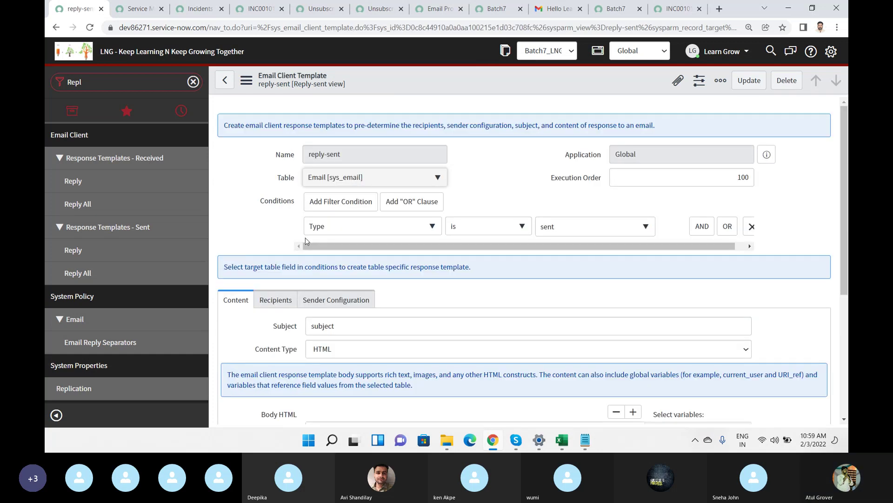
Step: Start a new replyall-sent email client template and look through its recipients, sender configuration and content sections
{"action": "left_click", "coordinate": [70, 271]}
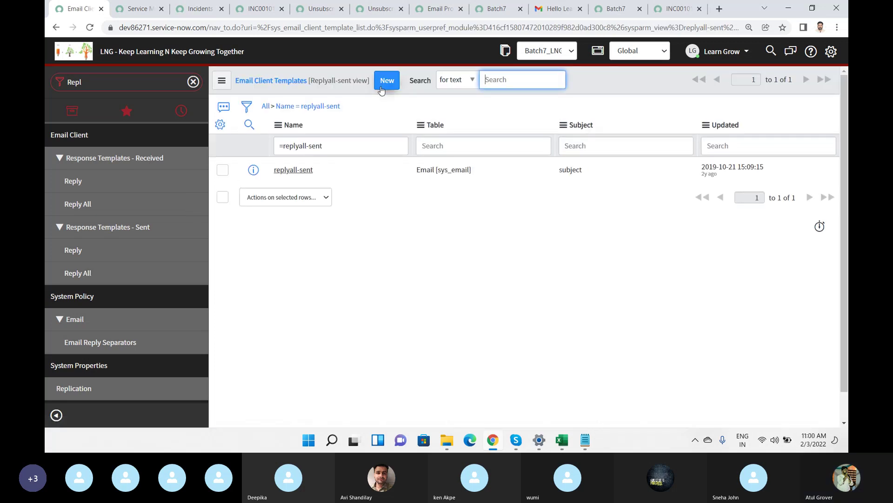
{"action": "left_click", "coordinate": [387, 83]}
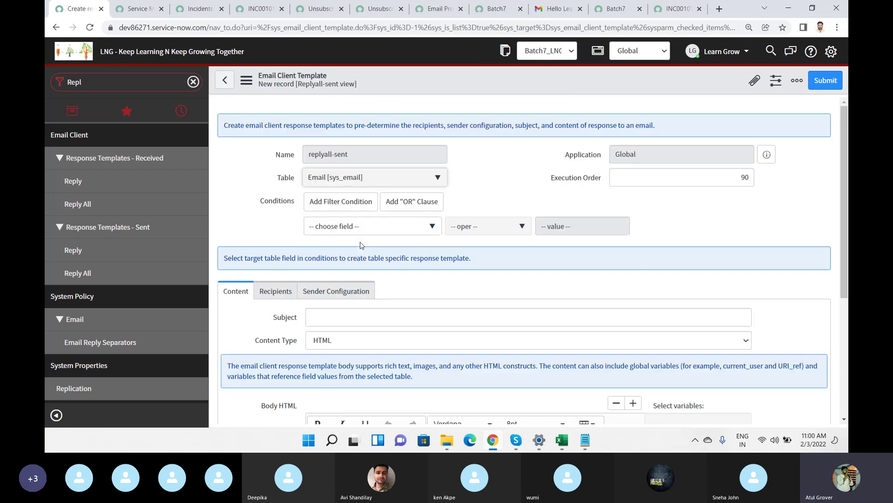
{"action": "left_click", "coordinate": [272, 293]}
{"action": "left_click", "coordinate": [313, 295]}
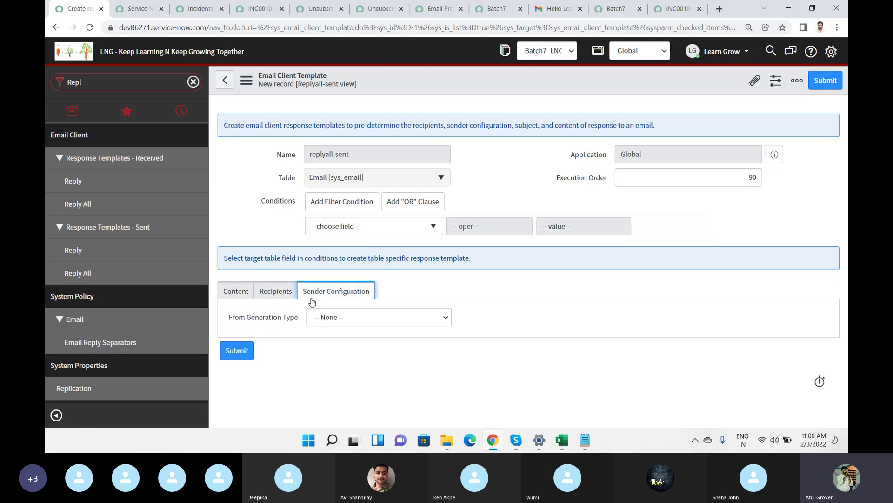
{"action": "left_click", "coordinate": [248, 300]}
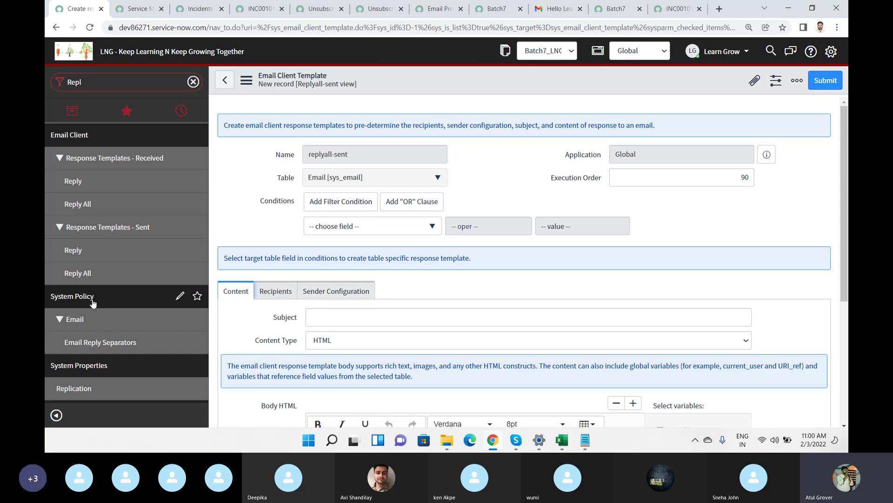
Step: Reopen the reply-sent email client template and examine its recipients and sender configuration
{"action": "left_click", "coordinate": [82, 255]}
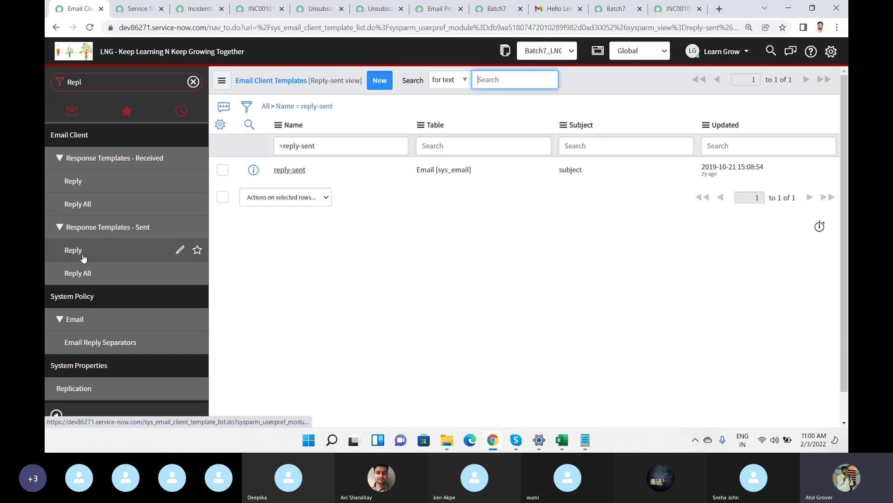
{"action": "left_click", "coordinate": [290, 171]}
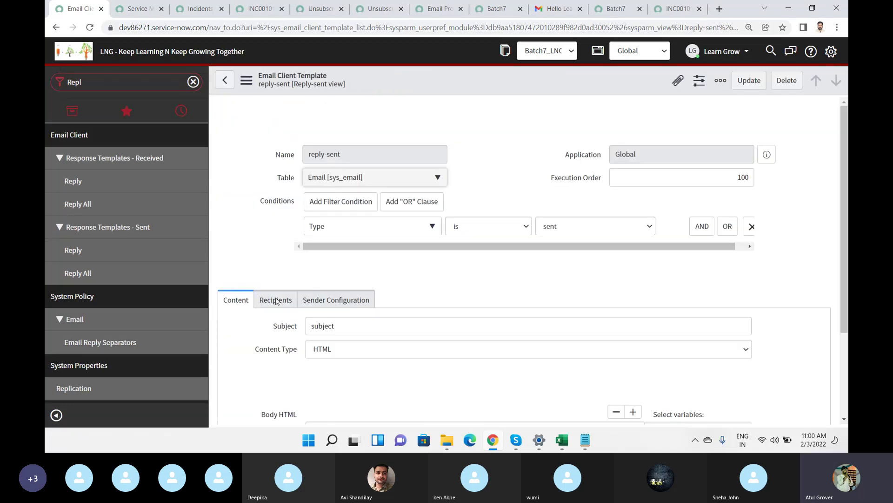
{"action": "left_click", "coordinate": [276, 301]}
{"action": "left_click_drag", "start_coordinate": [348, 327], "coordinate": [240, 324]}
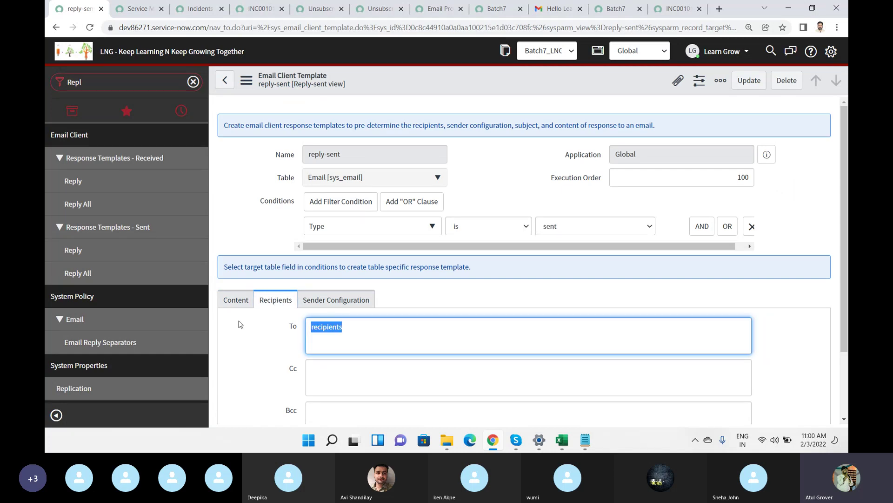
{"action": "left_click", "coordinate": [308, 300]}
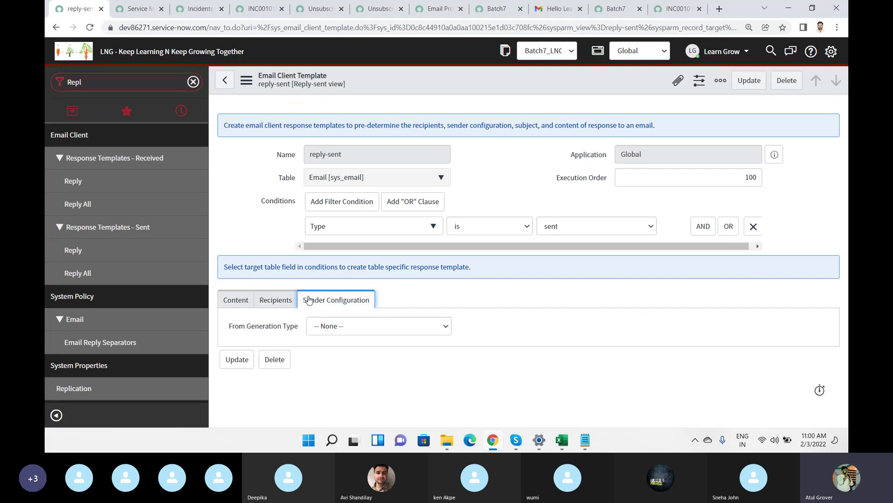
{"action": "left_click", "coordinate": [267, 303]}
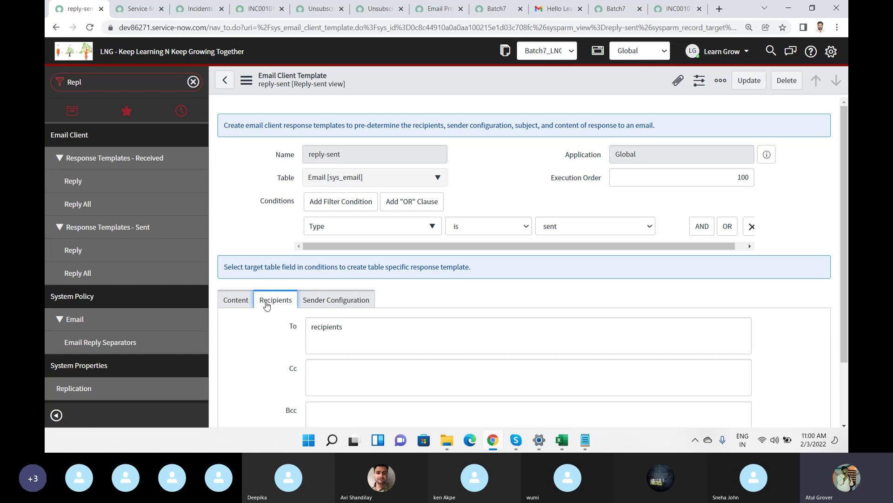
Step: Set the From Generation Type to Script in the reply-sent template's sender configuration
{"action": "left_click", "coordinate": [340, 304]}
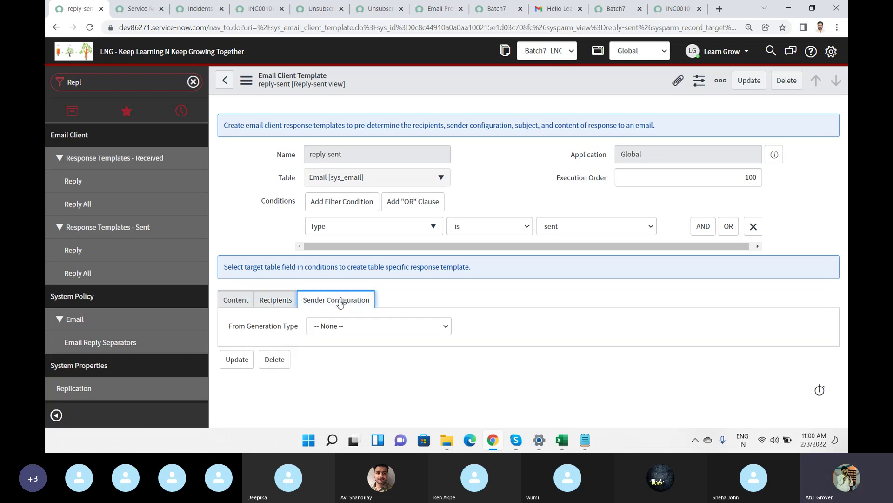
{"action": "left_click", "coordinate": [358, 332]}
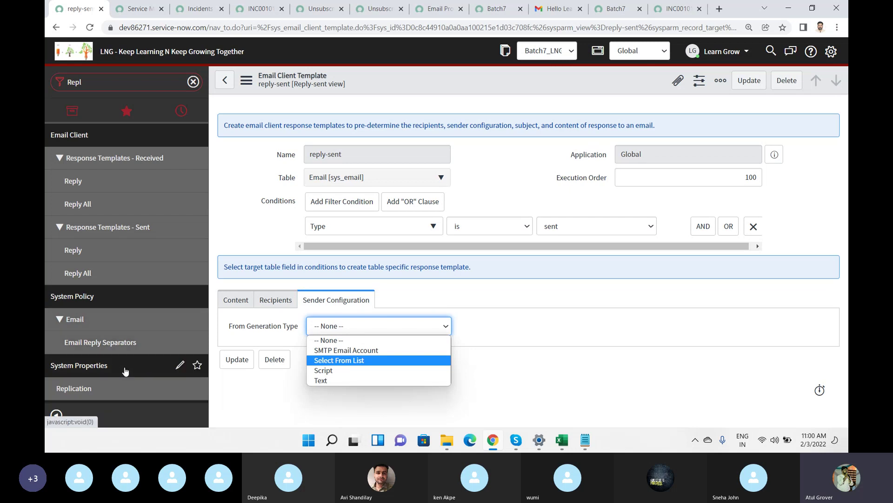
{"action": "left_click", "coordinate": [326, 370]}
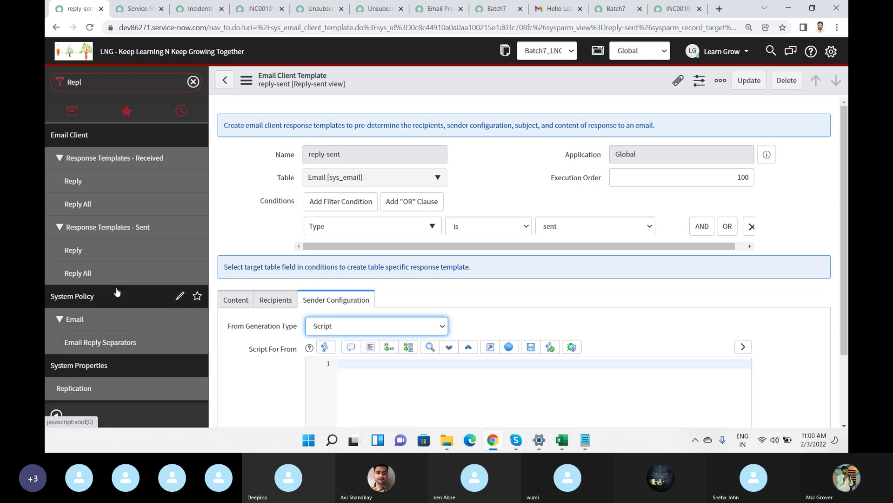
Step: Try the navigator search "outg" and clear the filter text
{"action": "left_click_drag", "start_coordinate": [83, 82], "coordinate": [45, 85]}
{"action": "type", "text": "o"}
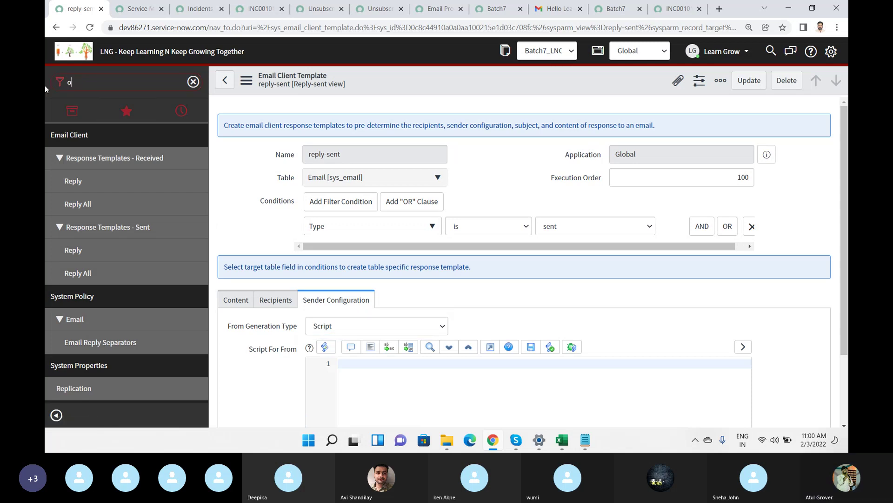
{"action": "type", "text": "utg"}
{"action": "key", "text": "BackSpace"}
{"action": "key", "text": "BackSpace"}
{"action": "key", "text": "BackSpace"}
{"action": "key", "text": "BackSpace"}
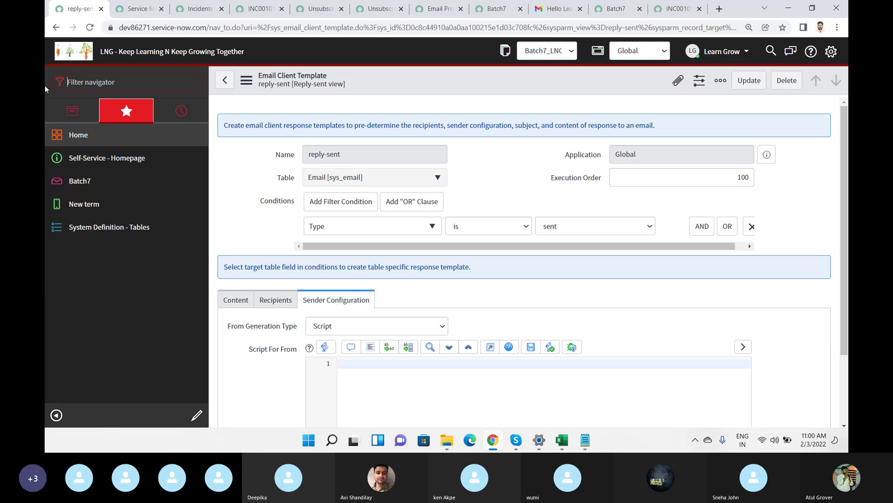
Step: List all applications in the navigator and switch to the Skype call window
{"action": "left_click", "coordinate": [80, 116]}
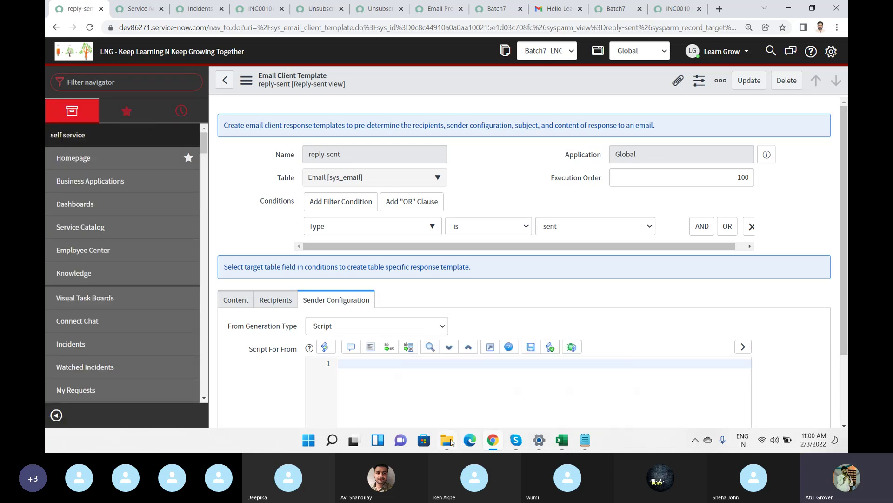
{"action": "mouse_move", "coordinate": [510, 440]}
{"action": "left_click", "coordinate": [480, 384]}
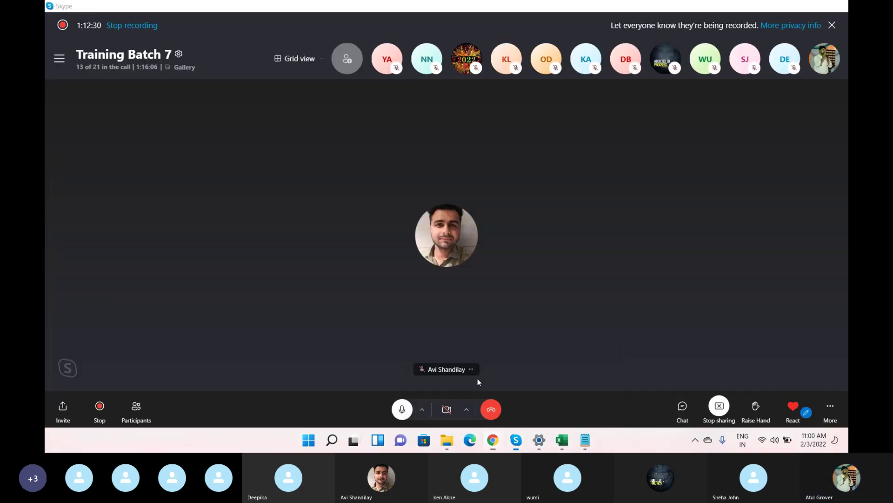